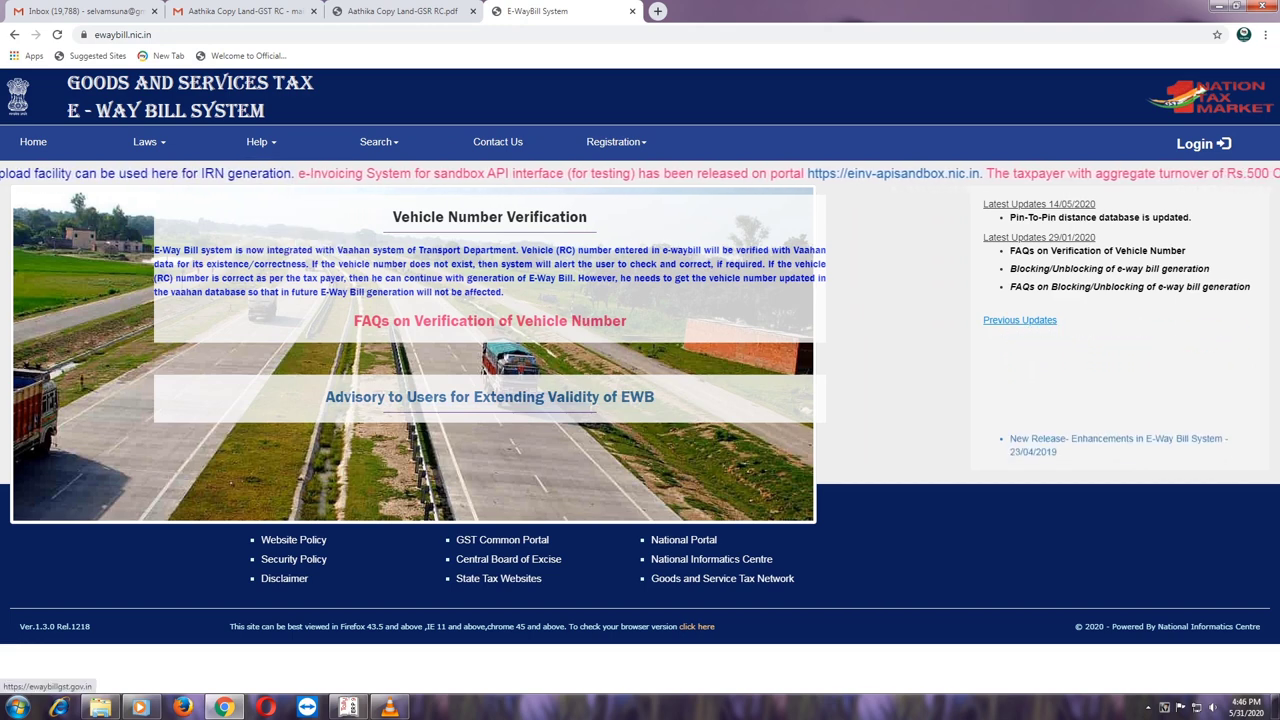
Open the e-Way Bill Registration form from the Registration menu.
mouse_move(378, 141)
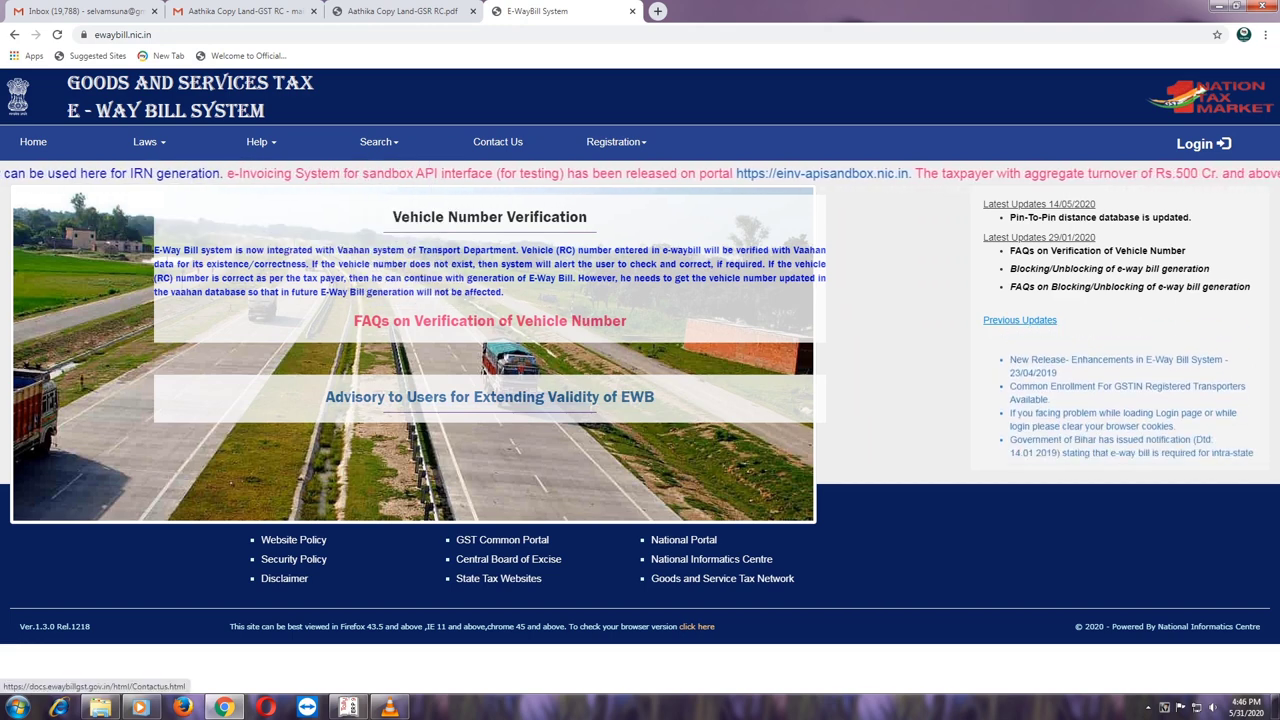
mouse_move(616, 141)
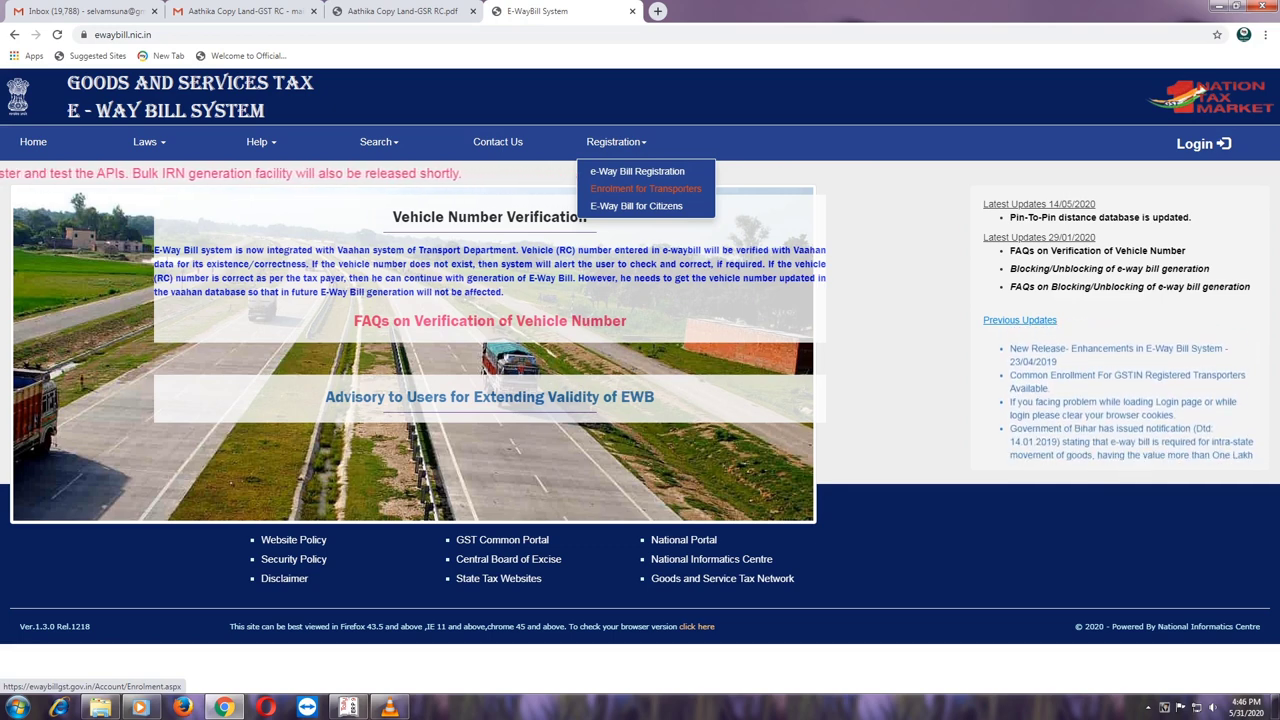
left_click(637, 171)
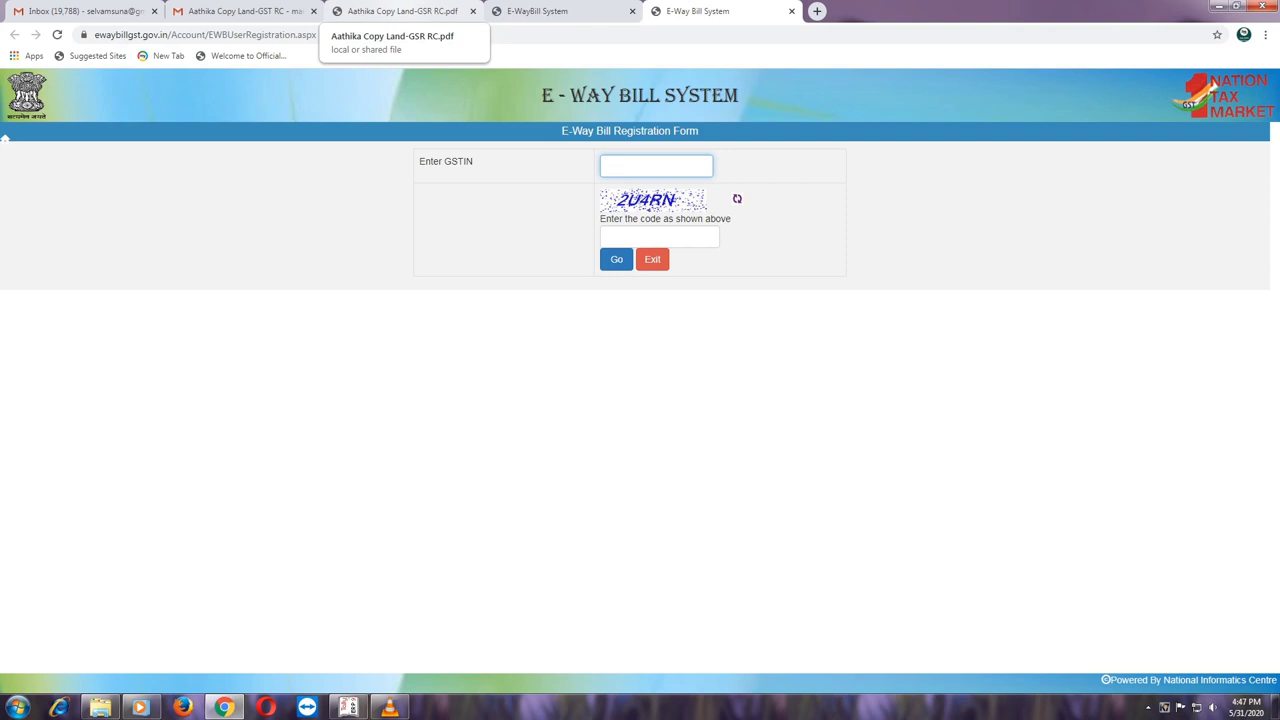
Copy the Registration Number from the GST registration certificate PDF and return to the form.
left_click(400, 11)
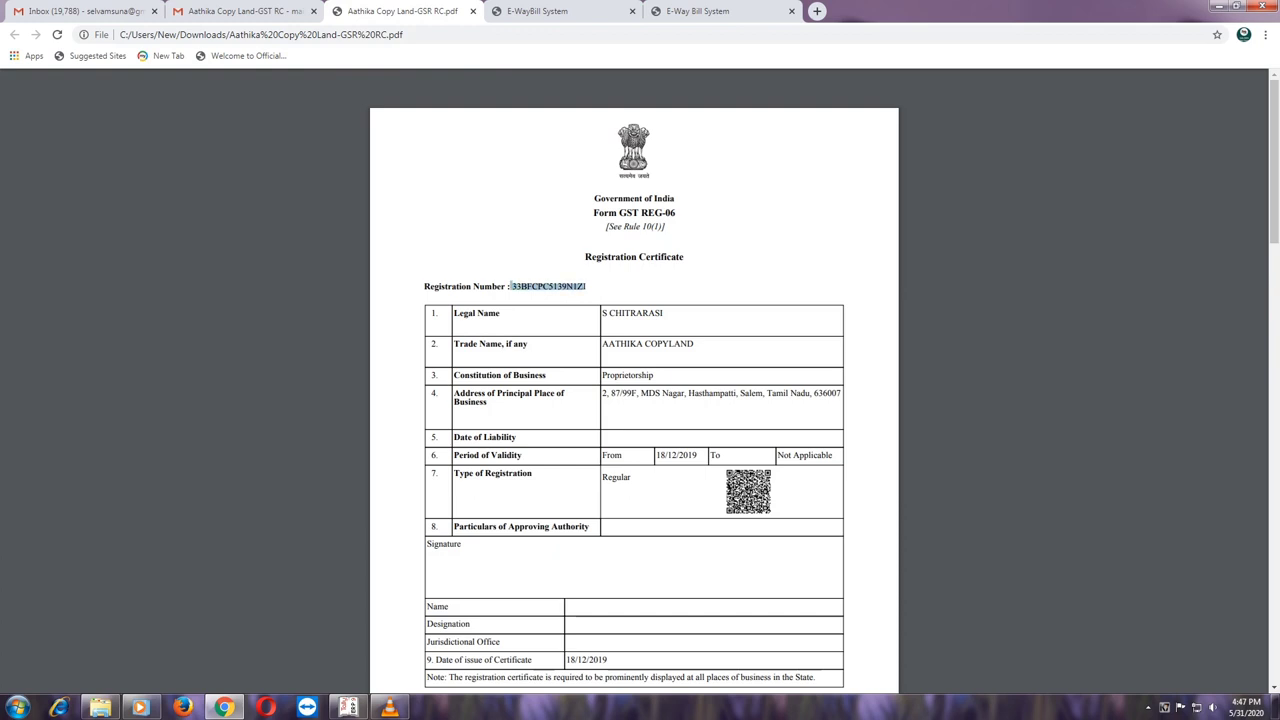
left_click_drag(512, 286, 586, 286)
key("ctrl+c")
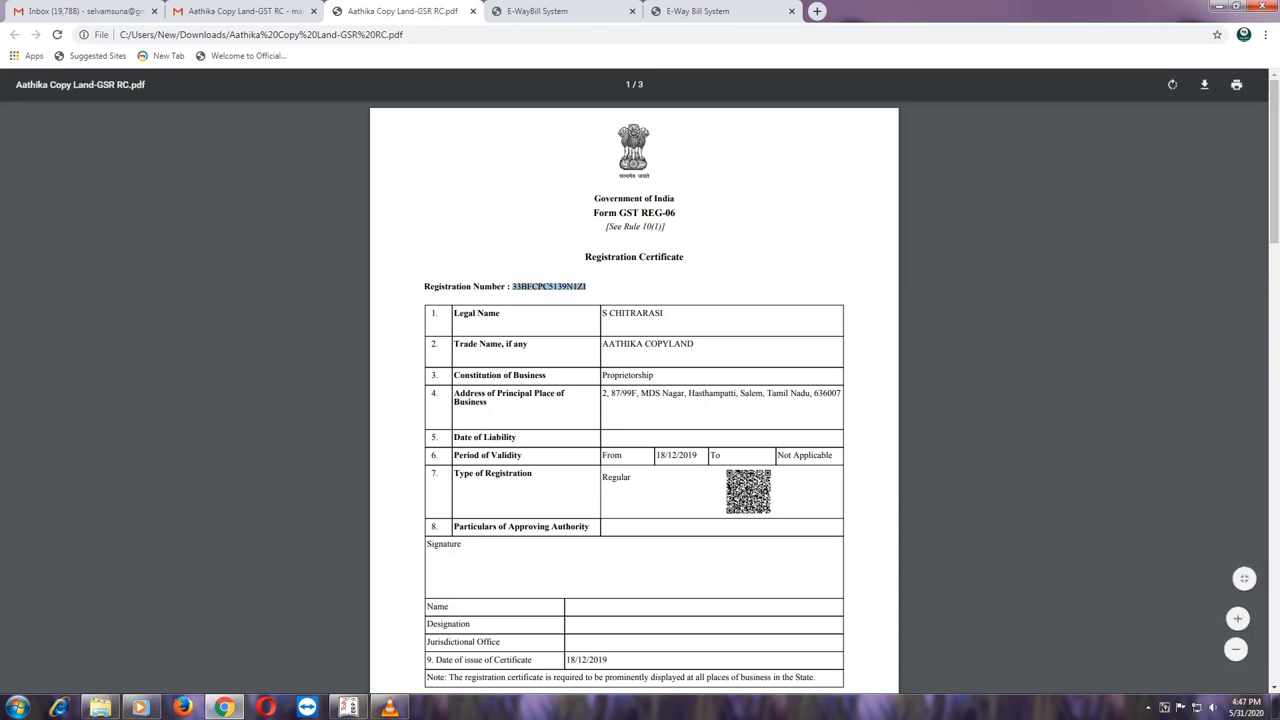
left_click(700, 11)
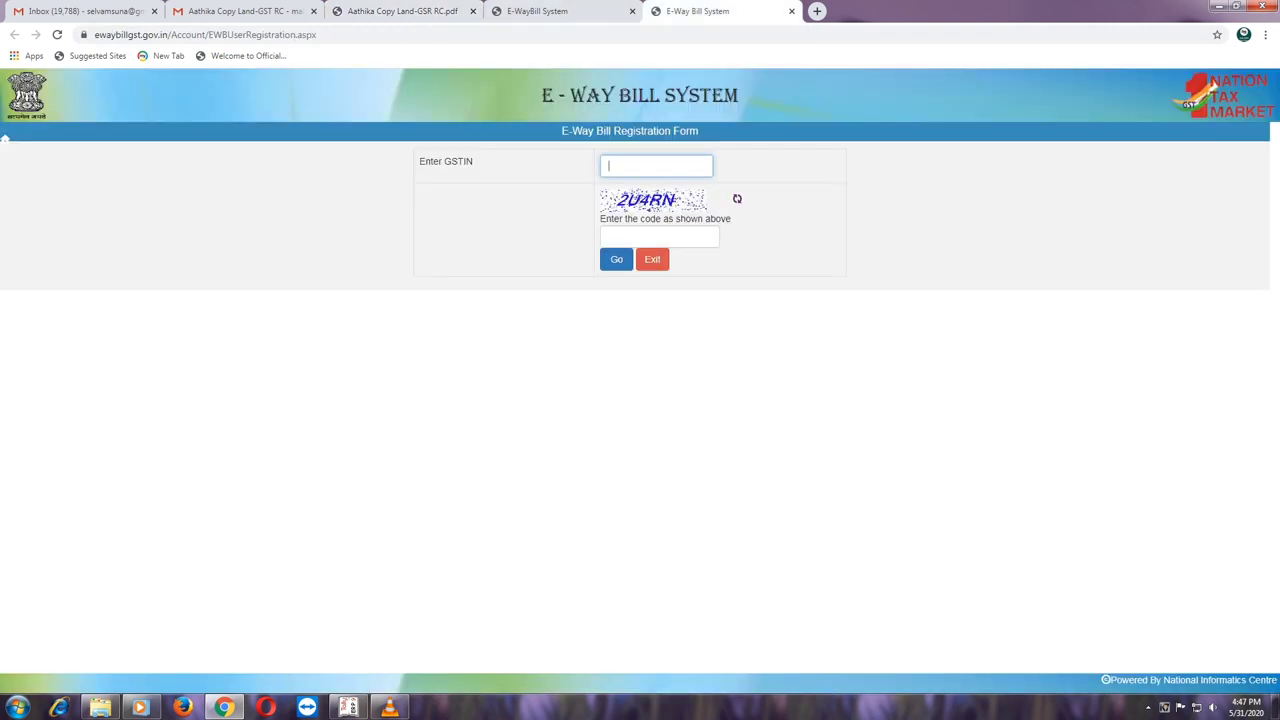
Paste the GSTIN, enter the captcha code and submit to fetch the business details.
key("ctrl+v")
left_click(659, 236)
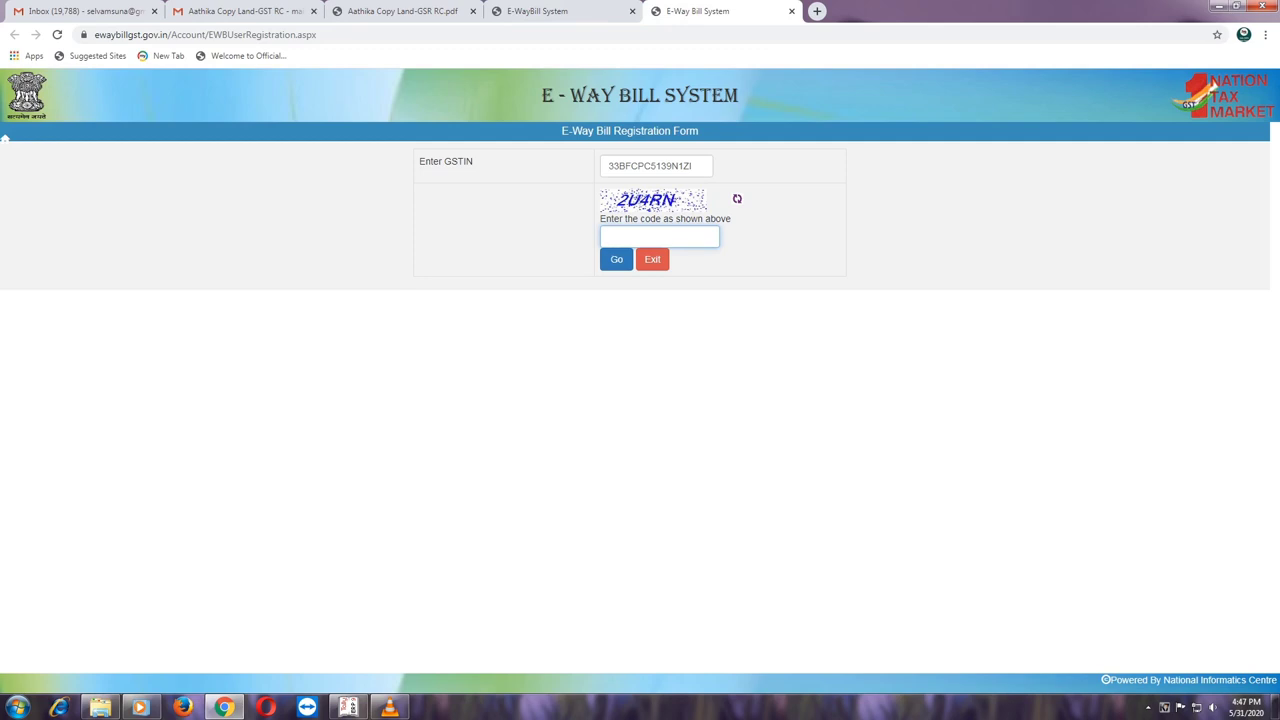
type("2U4RN")
key("Tab")
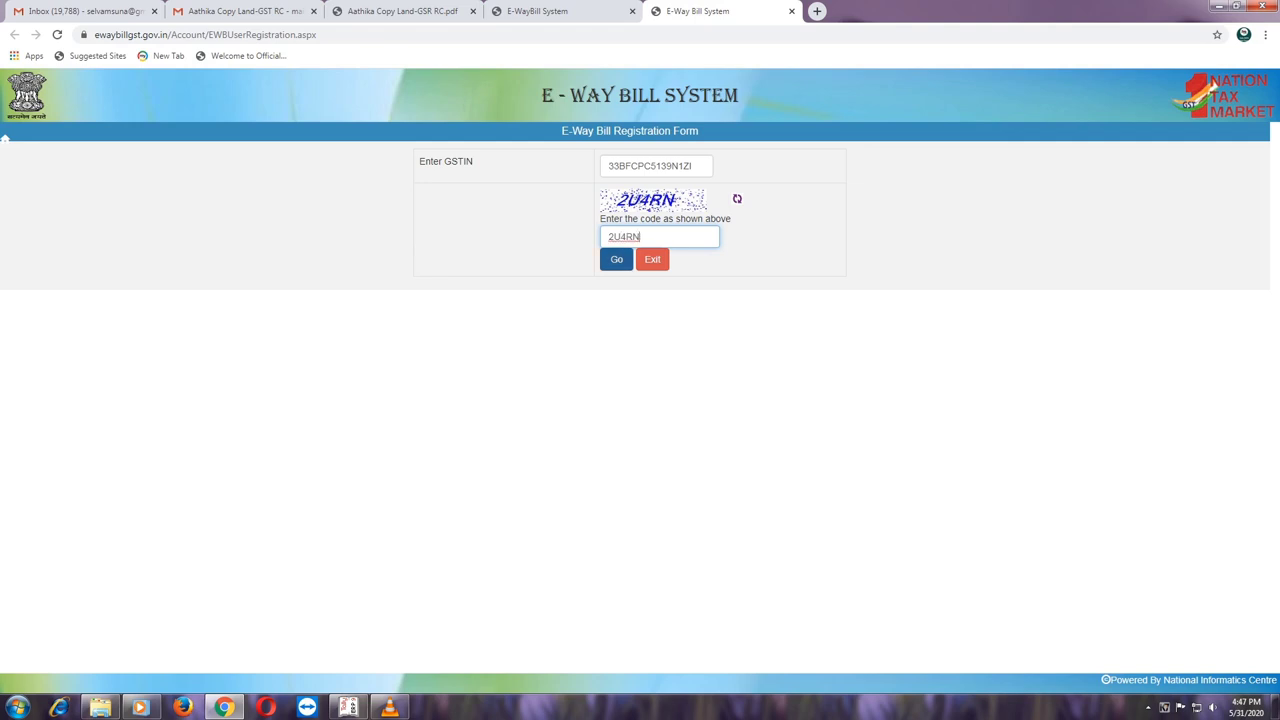
key("Return")
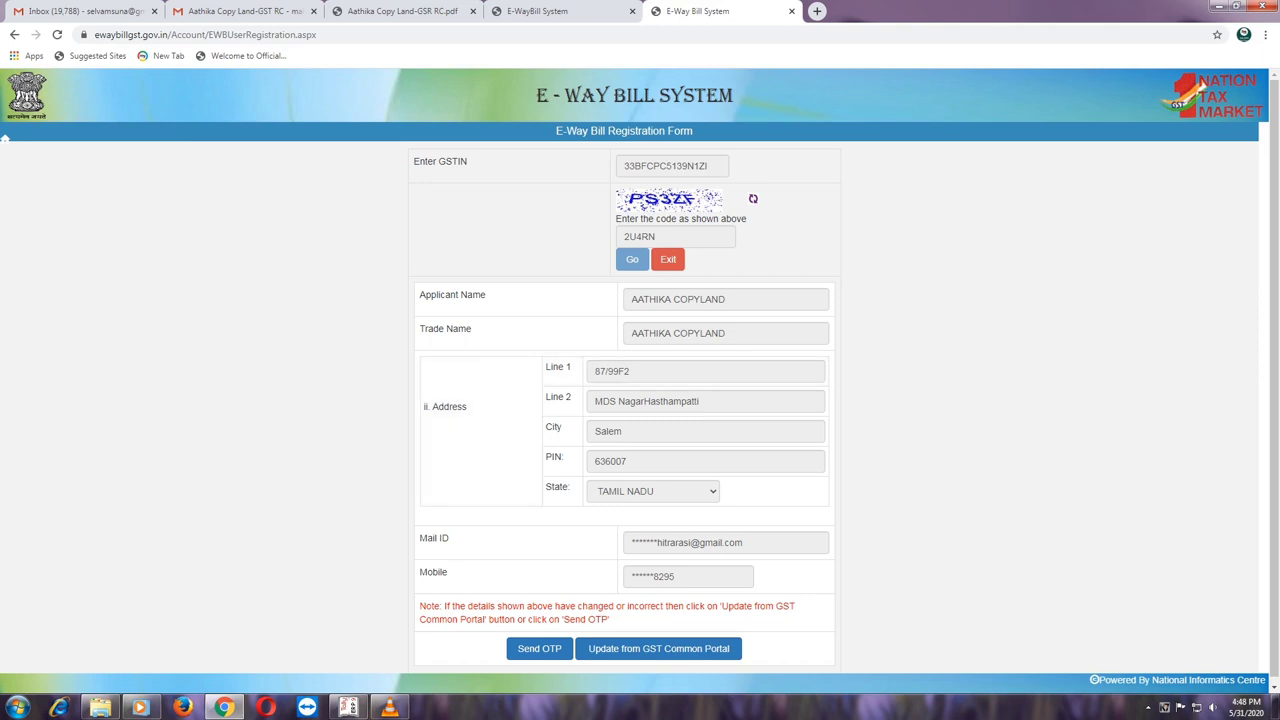
Send the OTP to the registered mobile and e-mail, then go to the Gmail inbox.
scroll(640, 400, "down", 1)
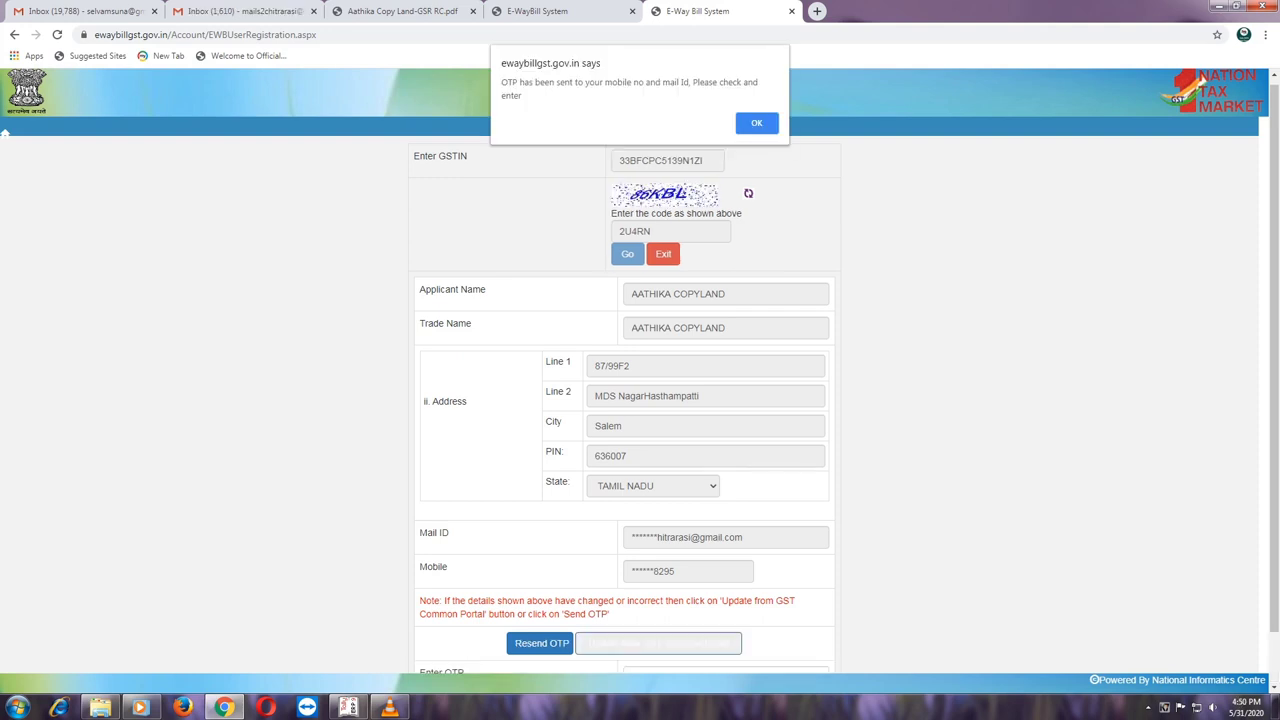
key("Return")
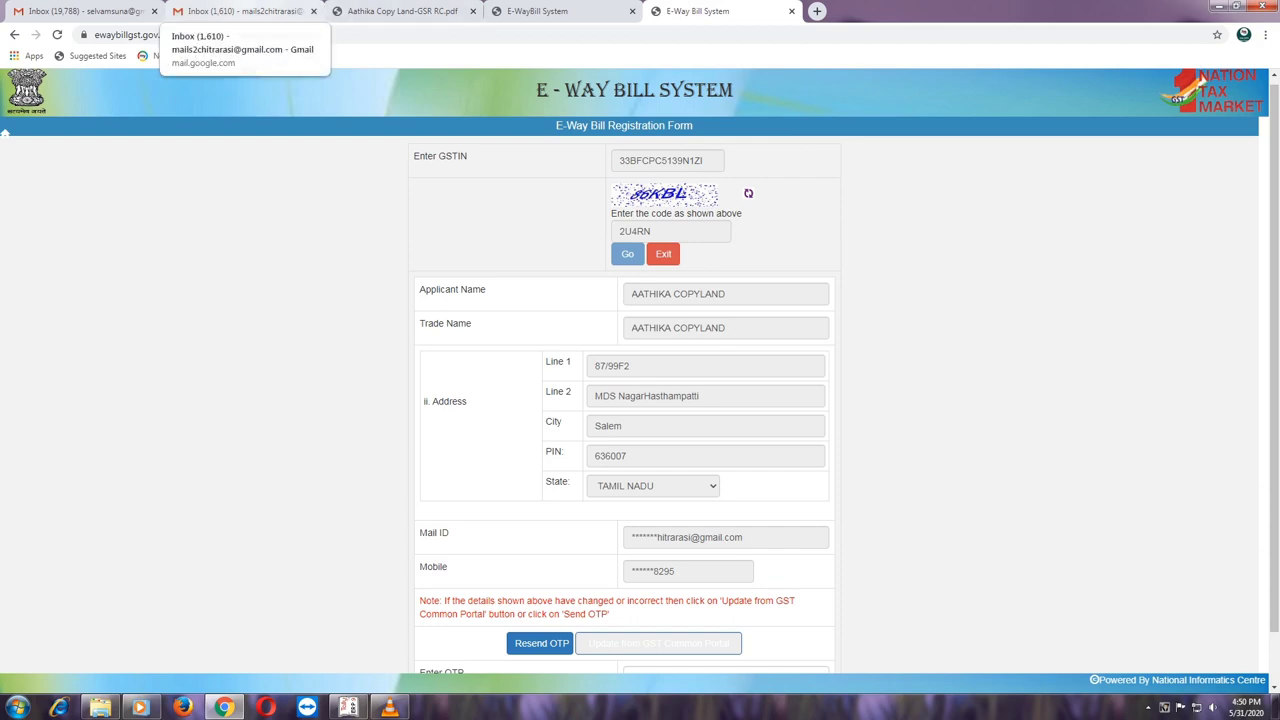
left_click(240, 11)
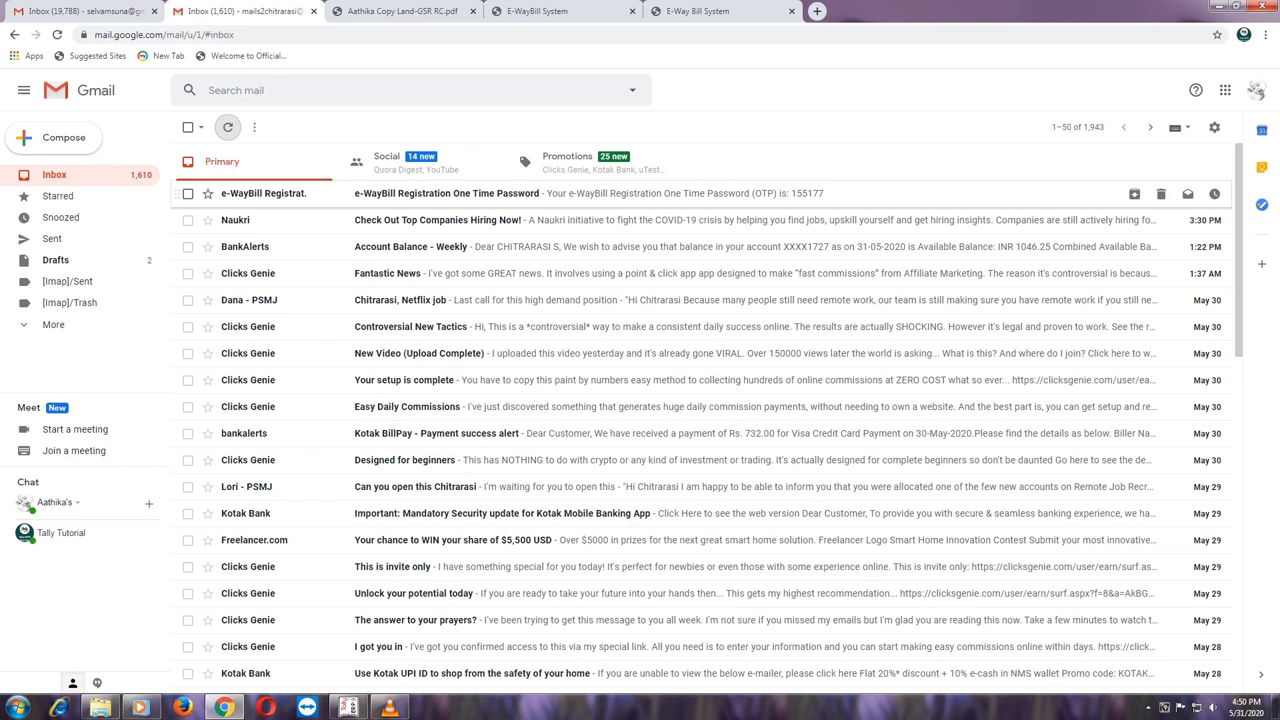
Open the e-WayBill Registration OTP email, select the code, and return to the OTP entry.
left_click(446, 193)
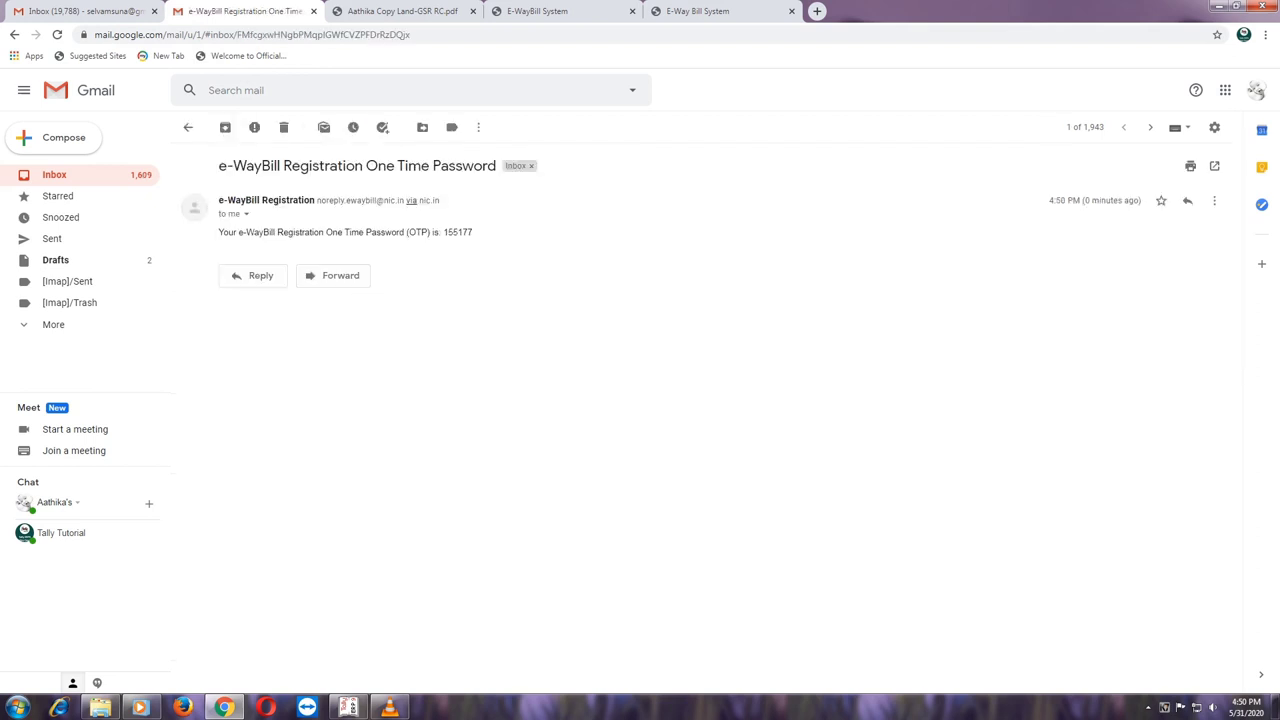
left_click_drag(441, 232, 473, 232)
left_click(473, 232)
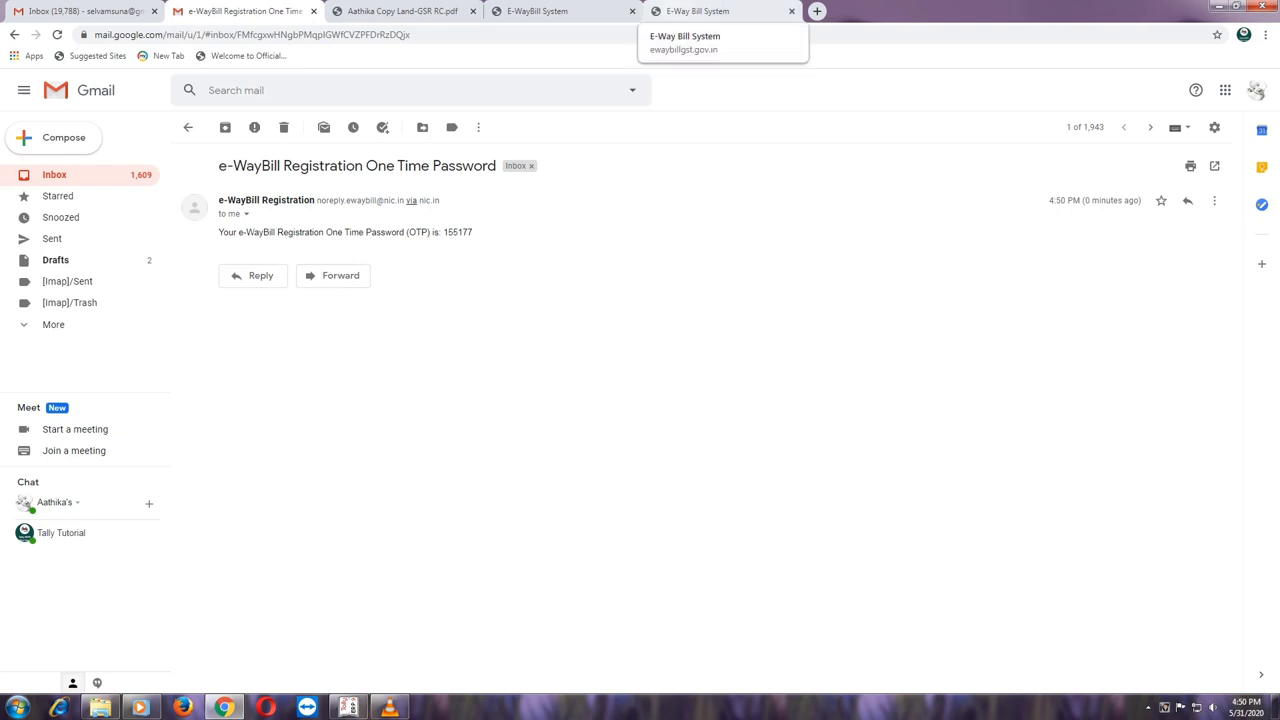
left_click(700, 12)
scroll(640, 400, "down", 1)
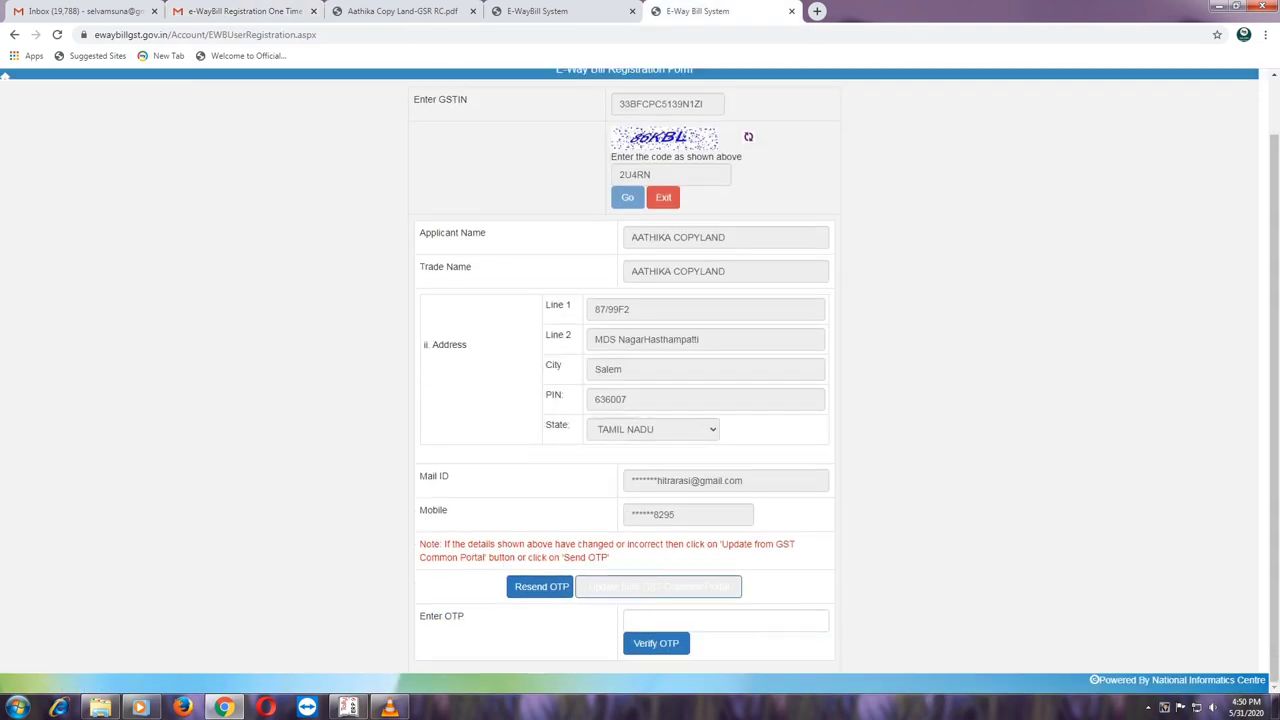
Enter the six-digit OTP from the email and verify it.
left_click(725, 620)
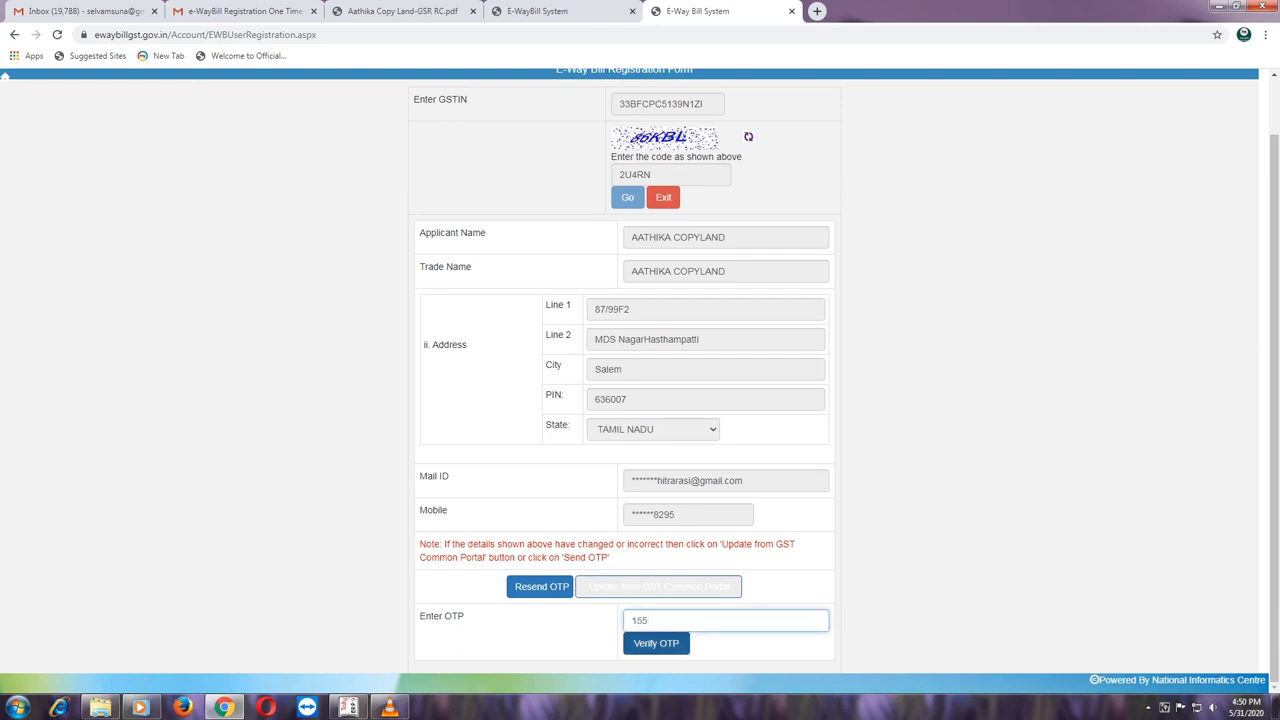
left_click(245, 11)
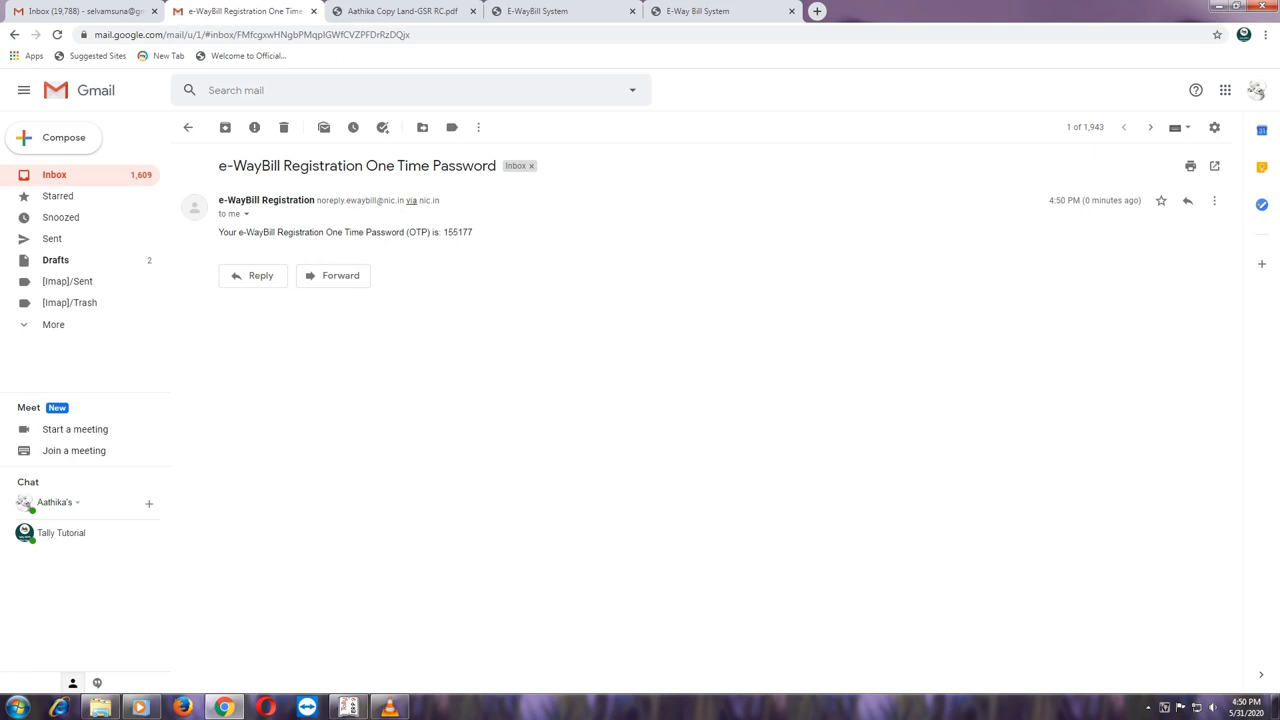
left_click(700, 11)
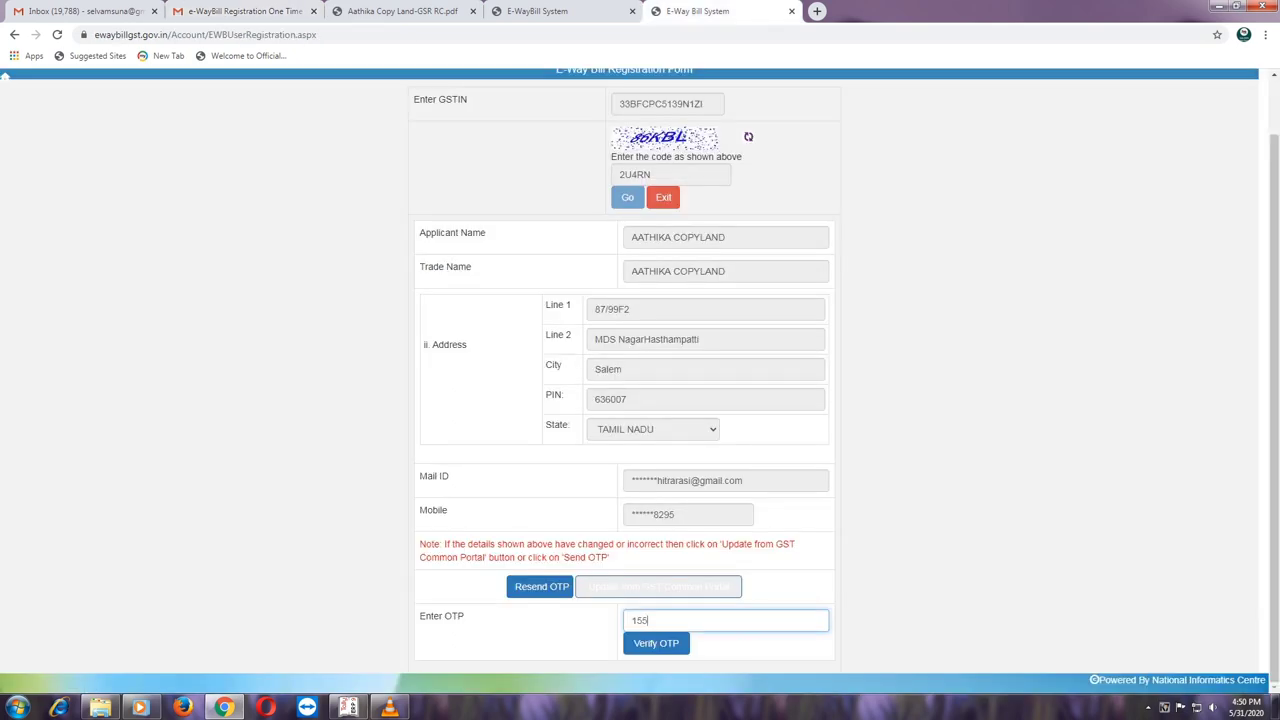
key("Tab")
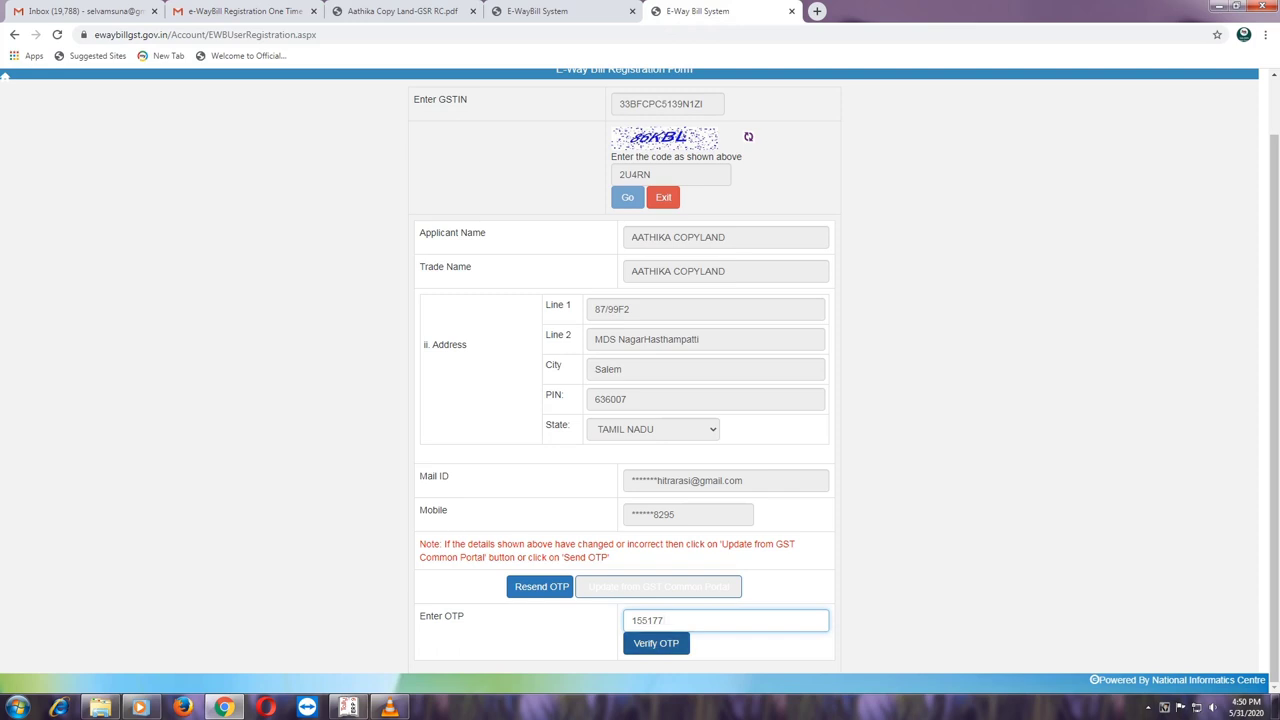
key("Return")
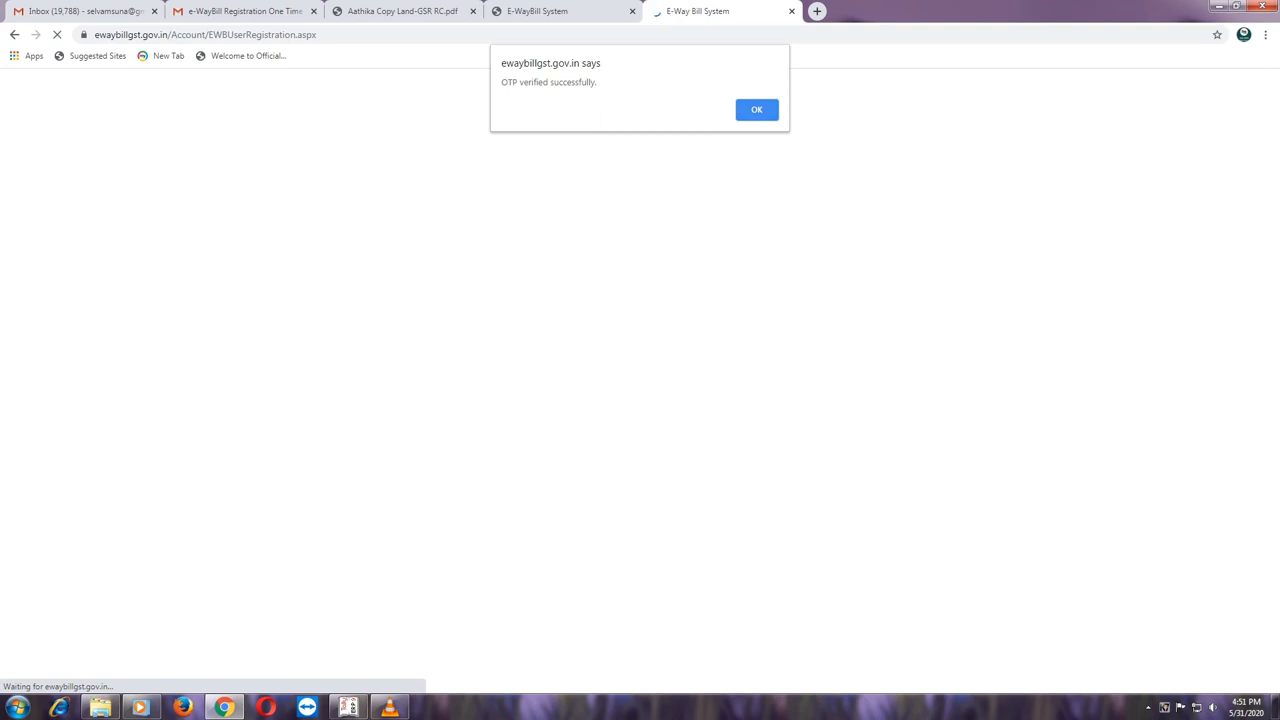
key("Return")
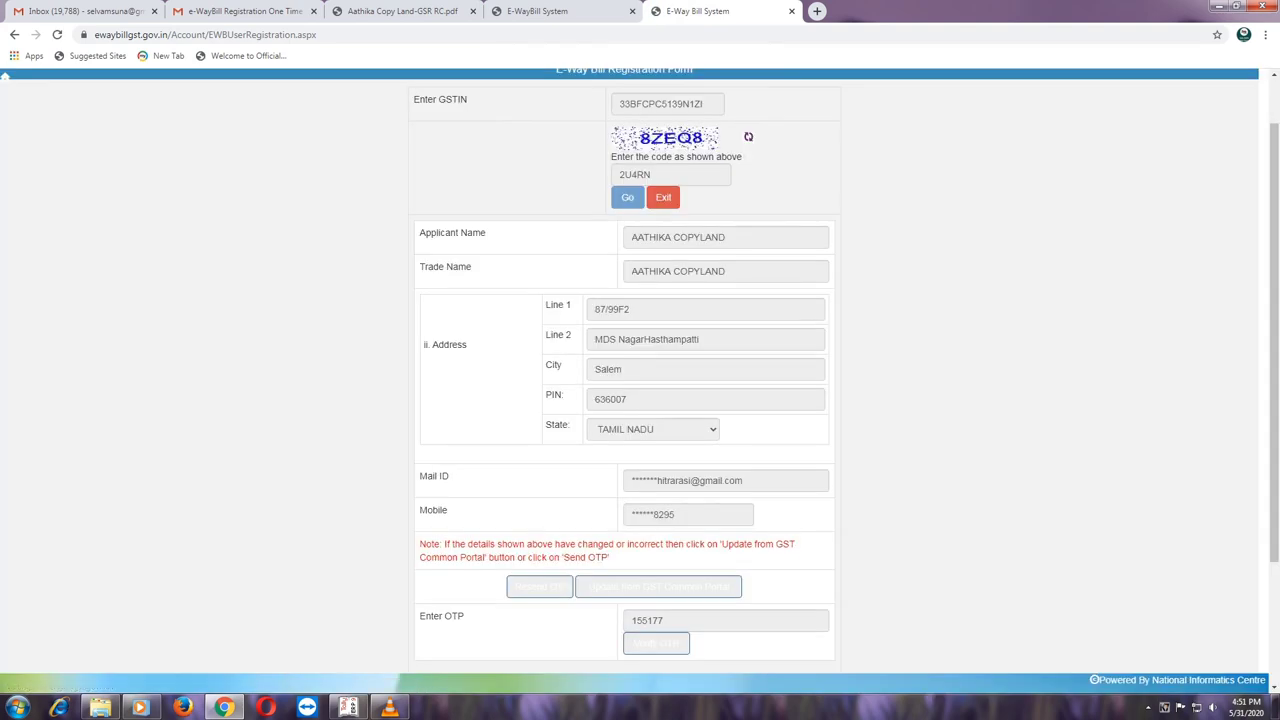
Fill in the new user name and enter the account password twice.
scroll(640, 400, "down", 3)
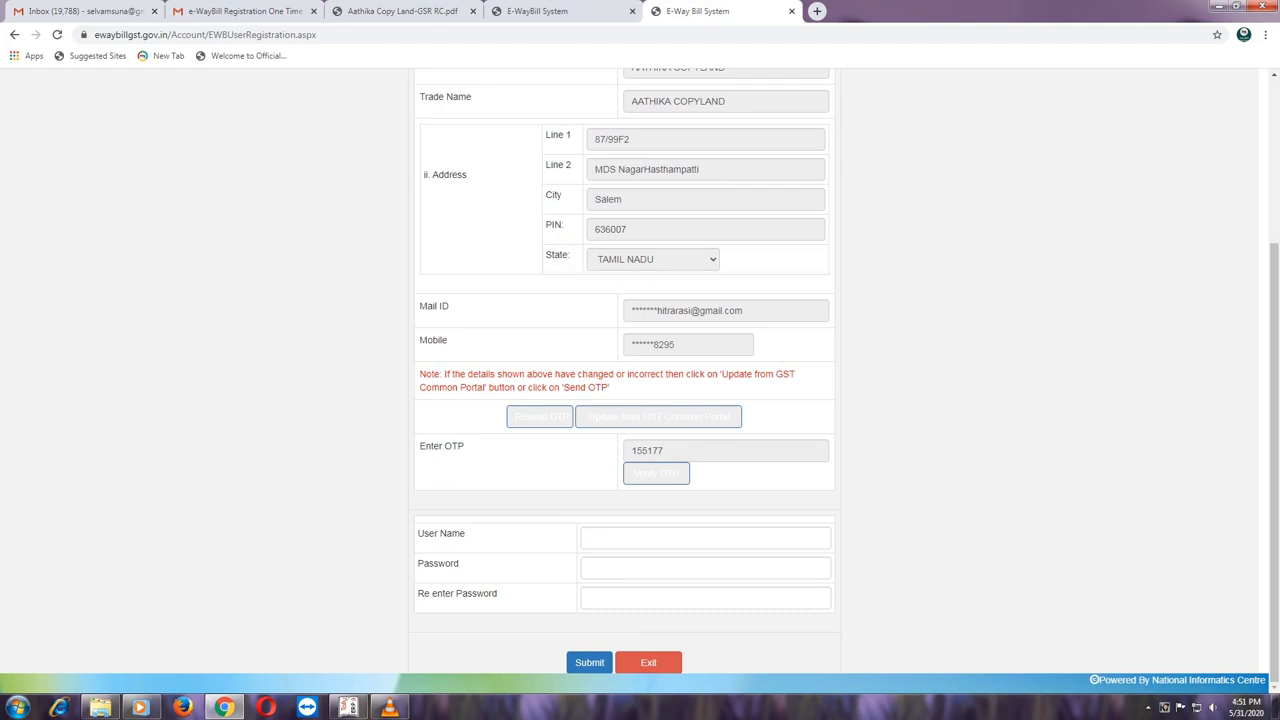
scroll(640, 400, "up", 5)
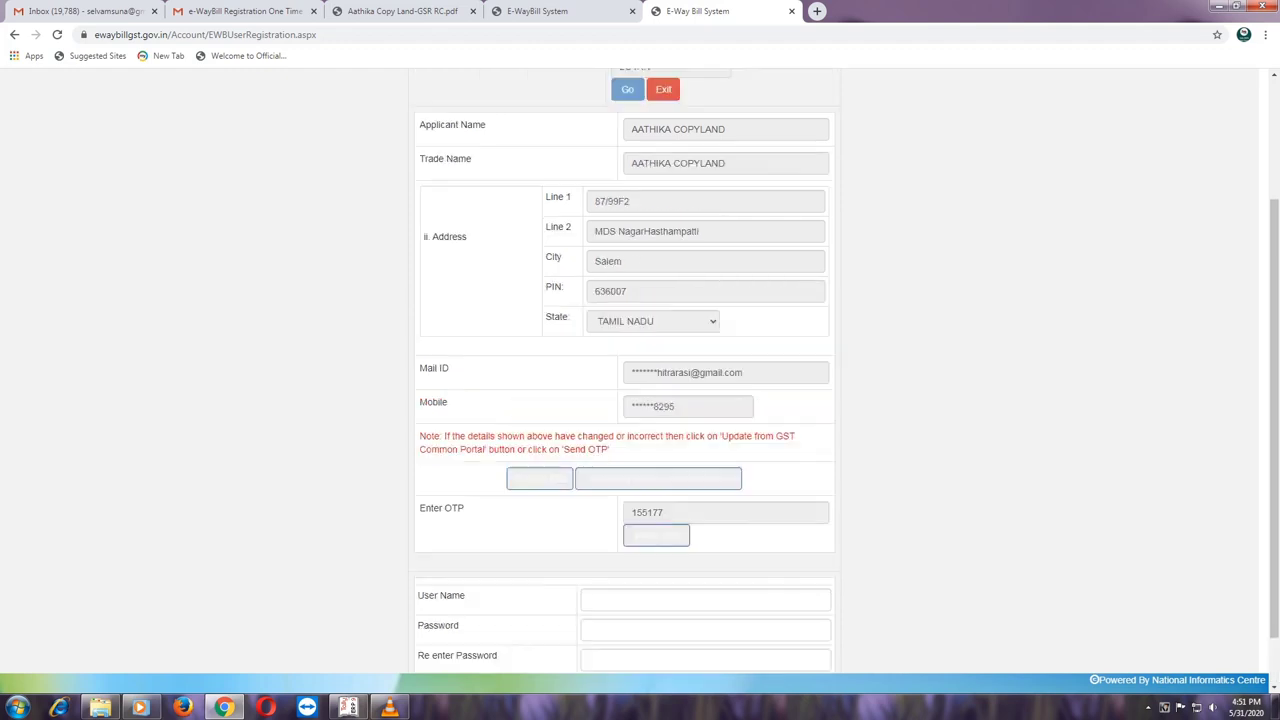
scroll(640, 400, "down", 3)
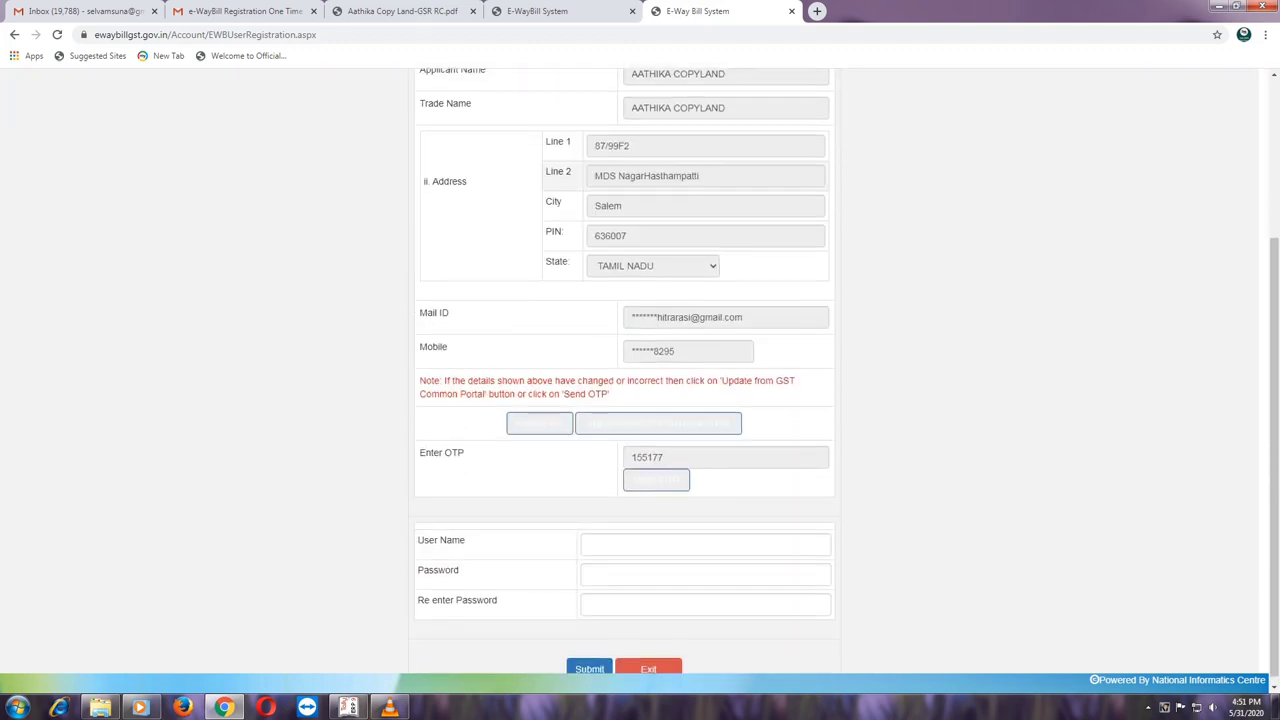
left_click(705, 537)
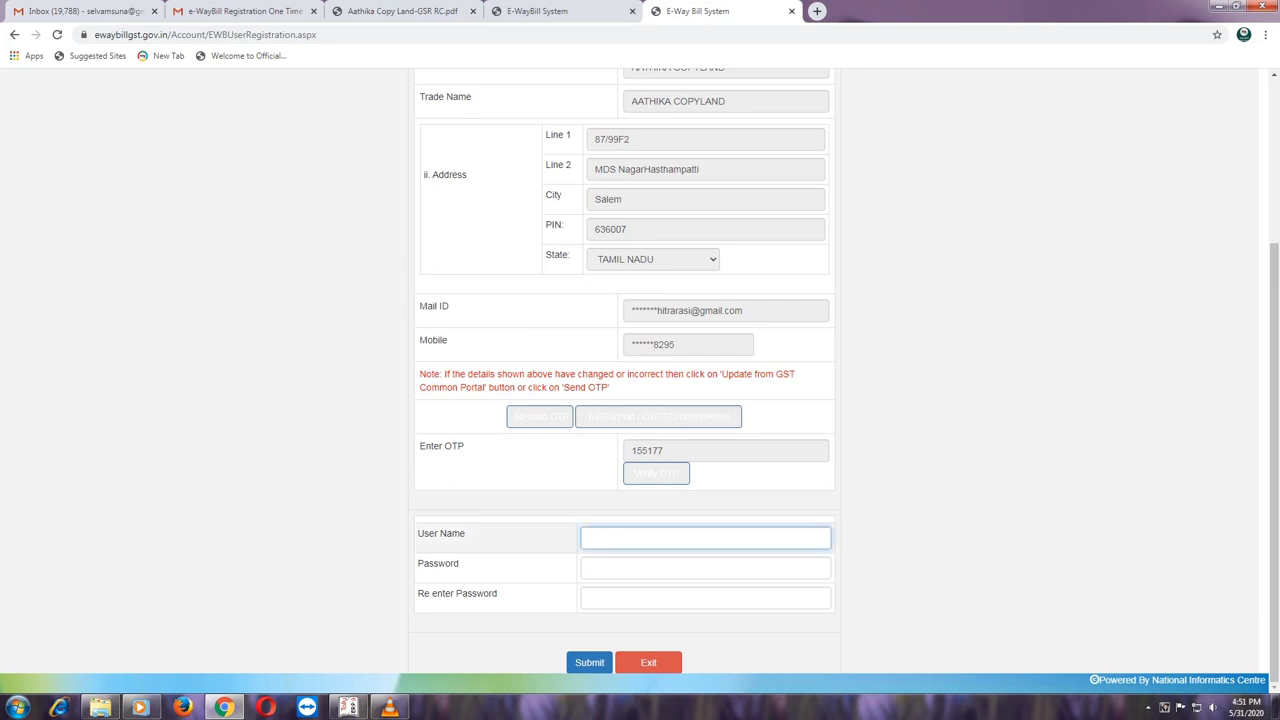
key("Tab")
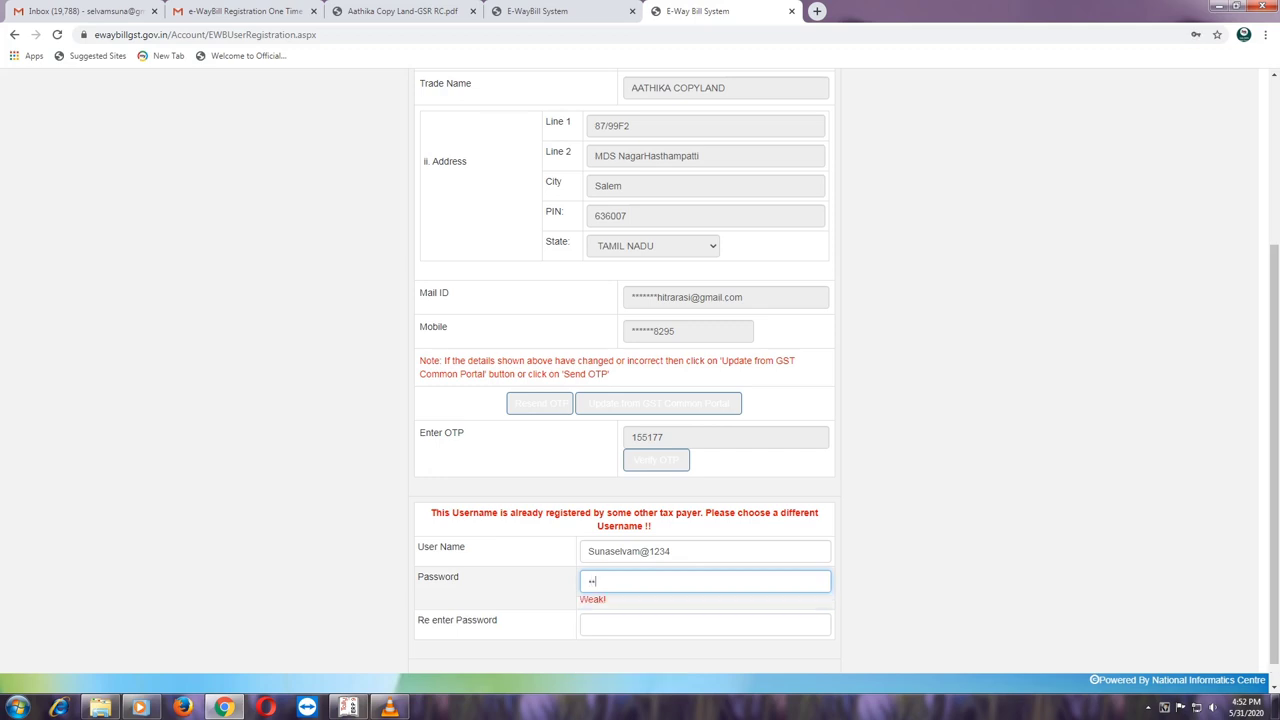
key("Tab")
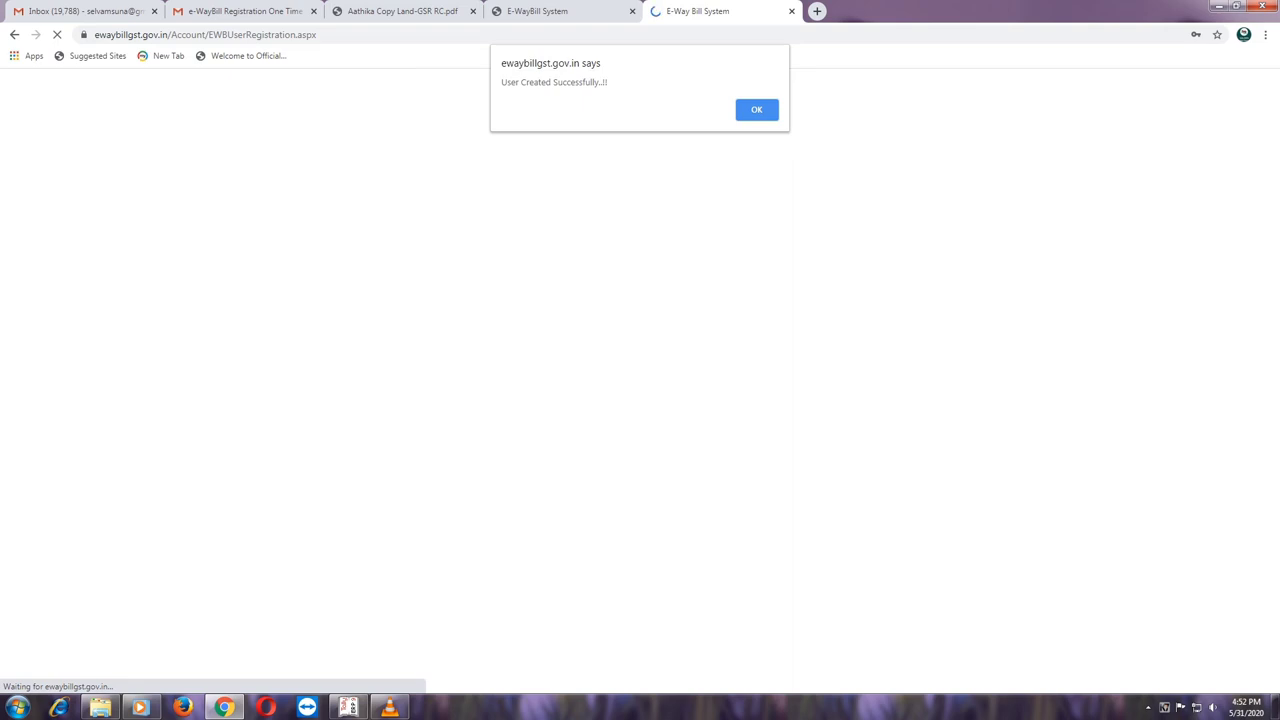
Log in with the new user name, password and the displayed captcha code.
key("Return")
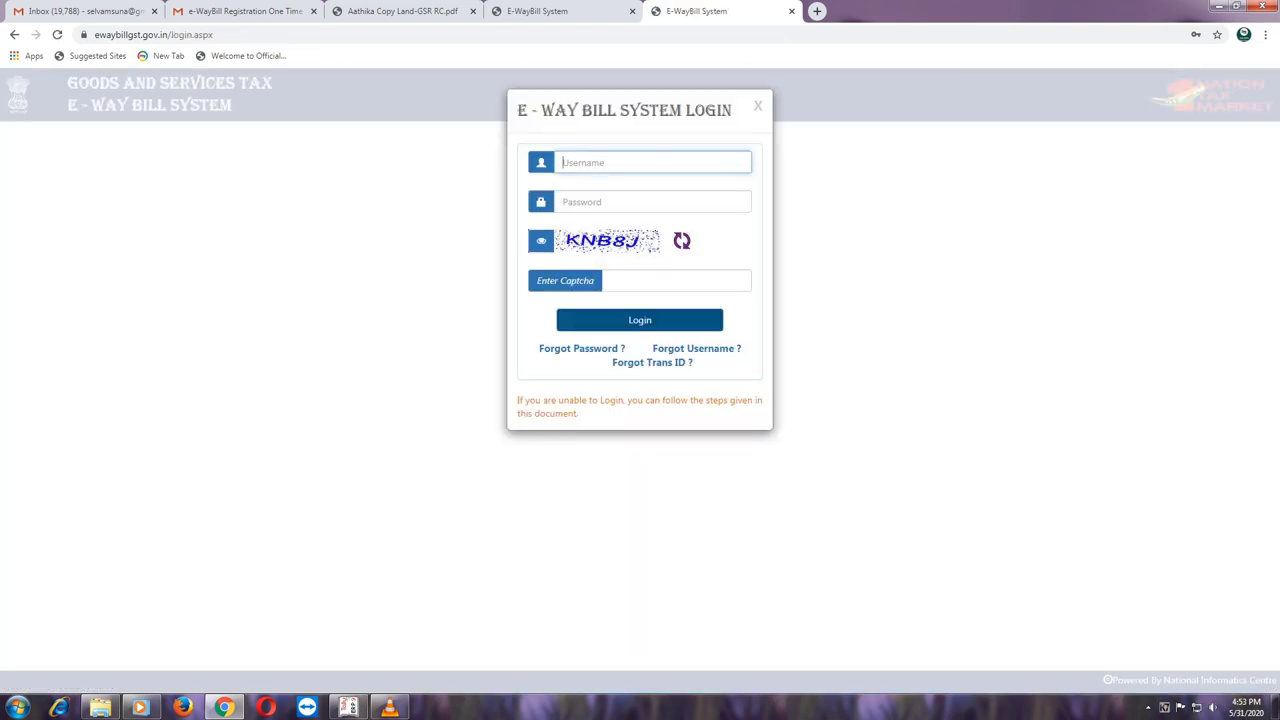
key("Tab")
type("*********")
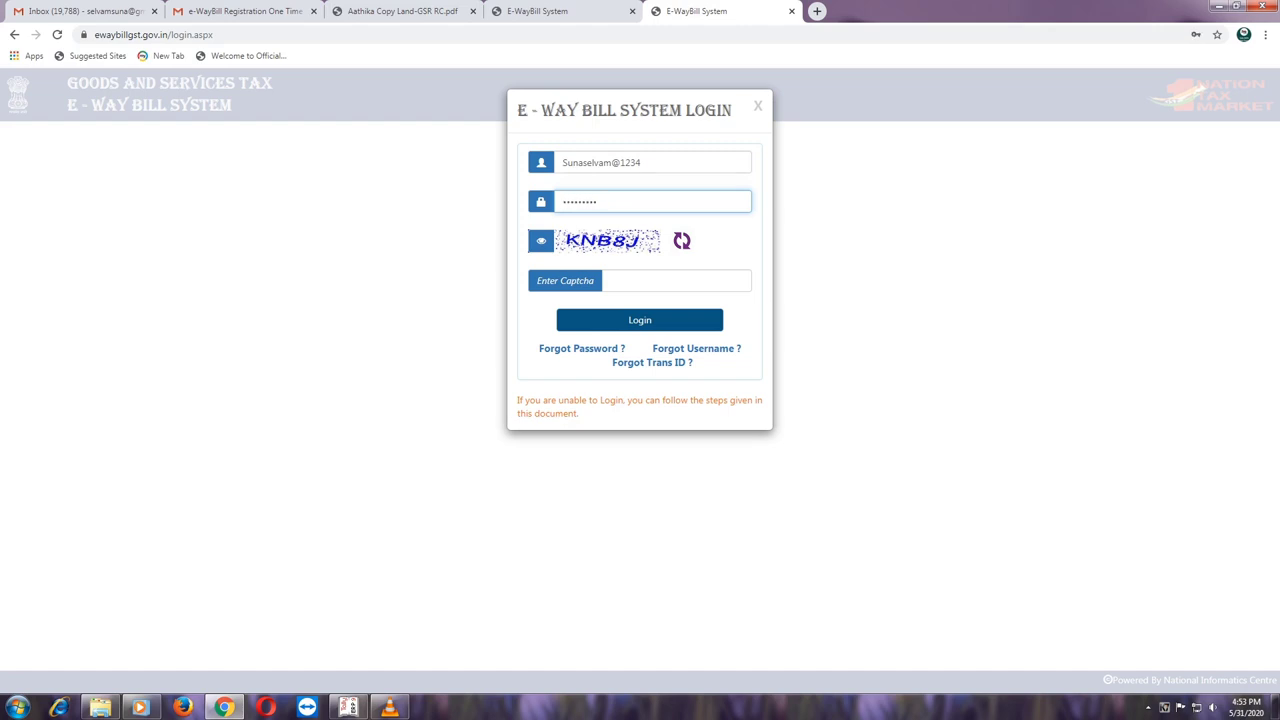
left_click(615, 280)
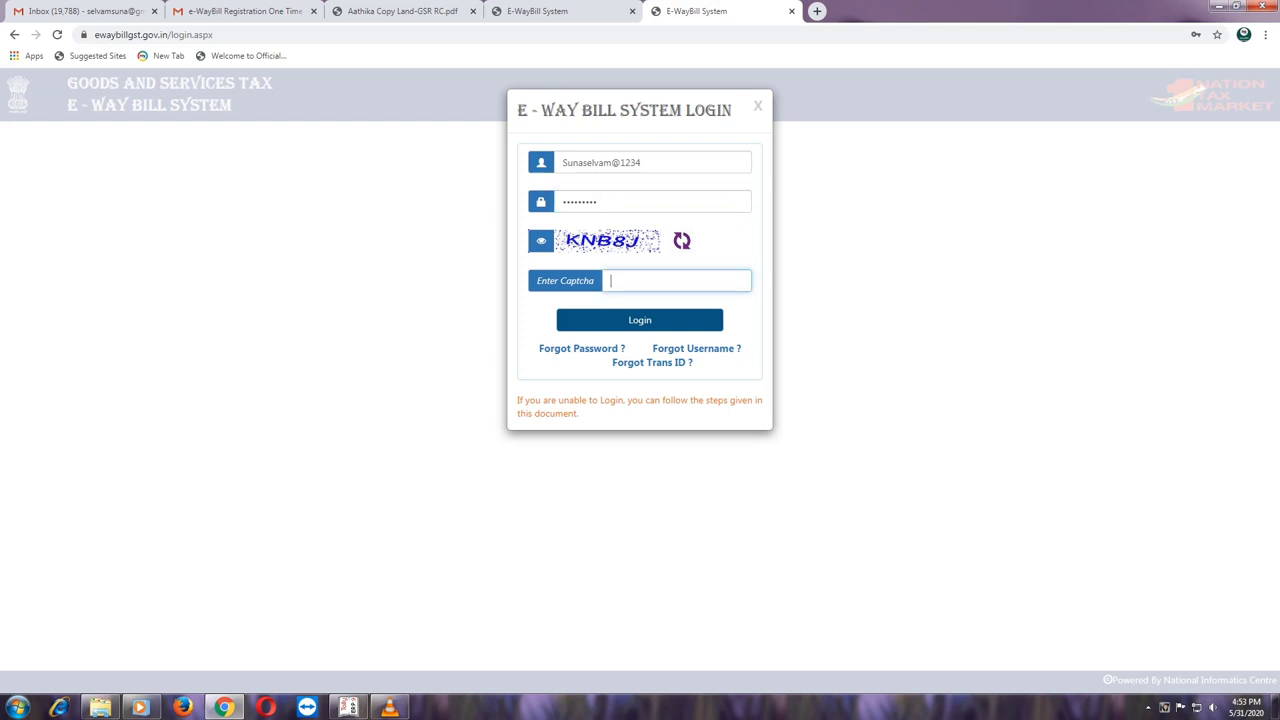
type("KNB8J")
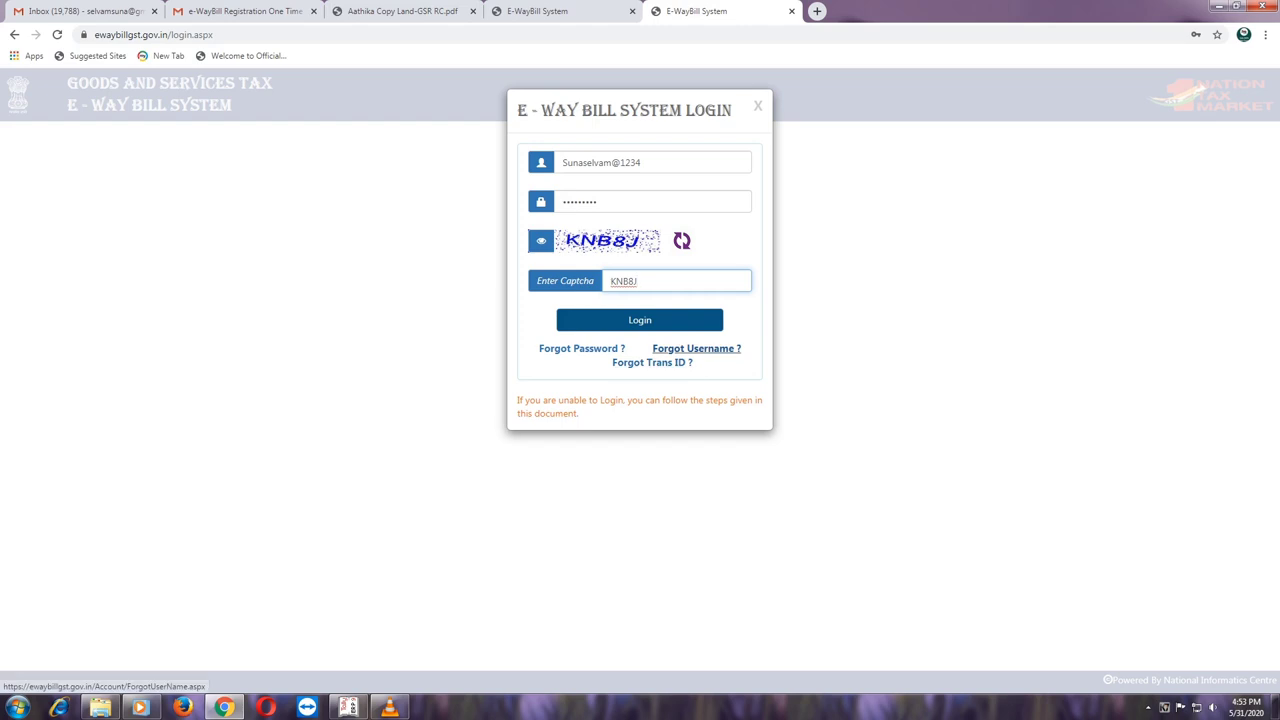
key("Return")
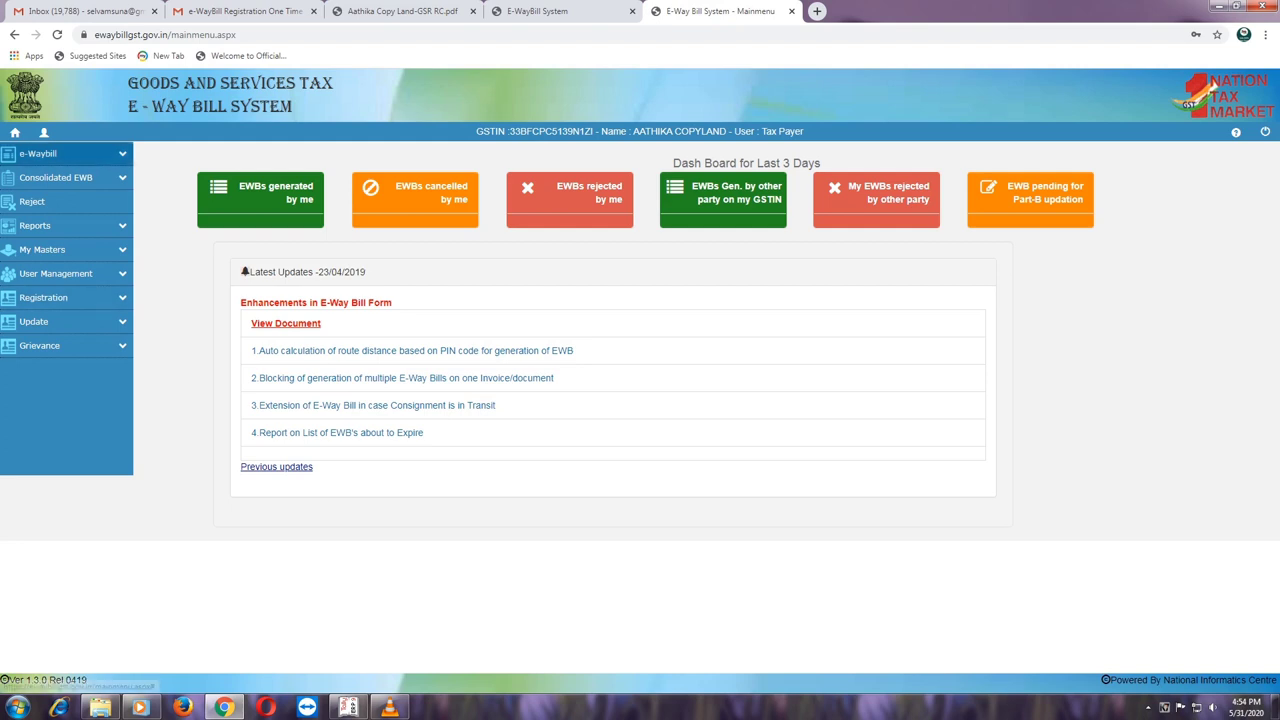
Expand and collapse the e-Waybill sidebar menu, then switch to Tally.ERP 9.
left_click(60, 153)
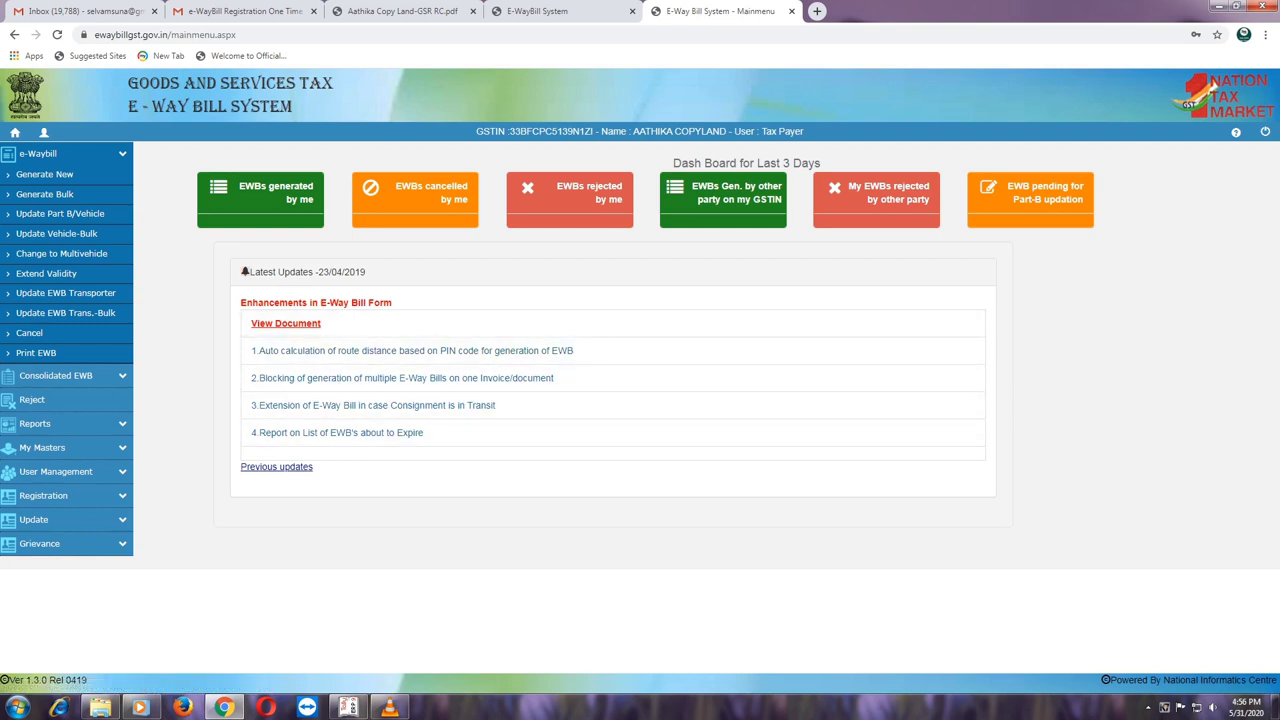
left_click(60, 153)
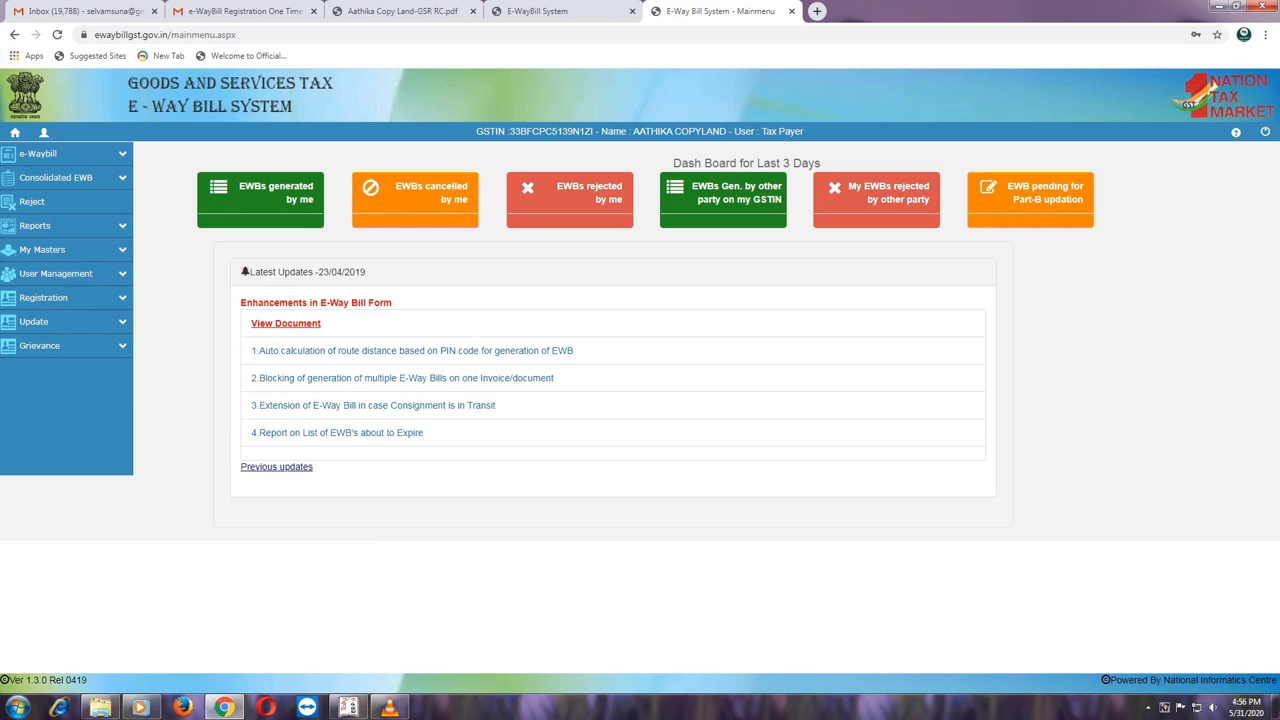
left_click(348, 707)
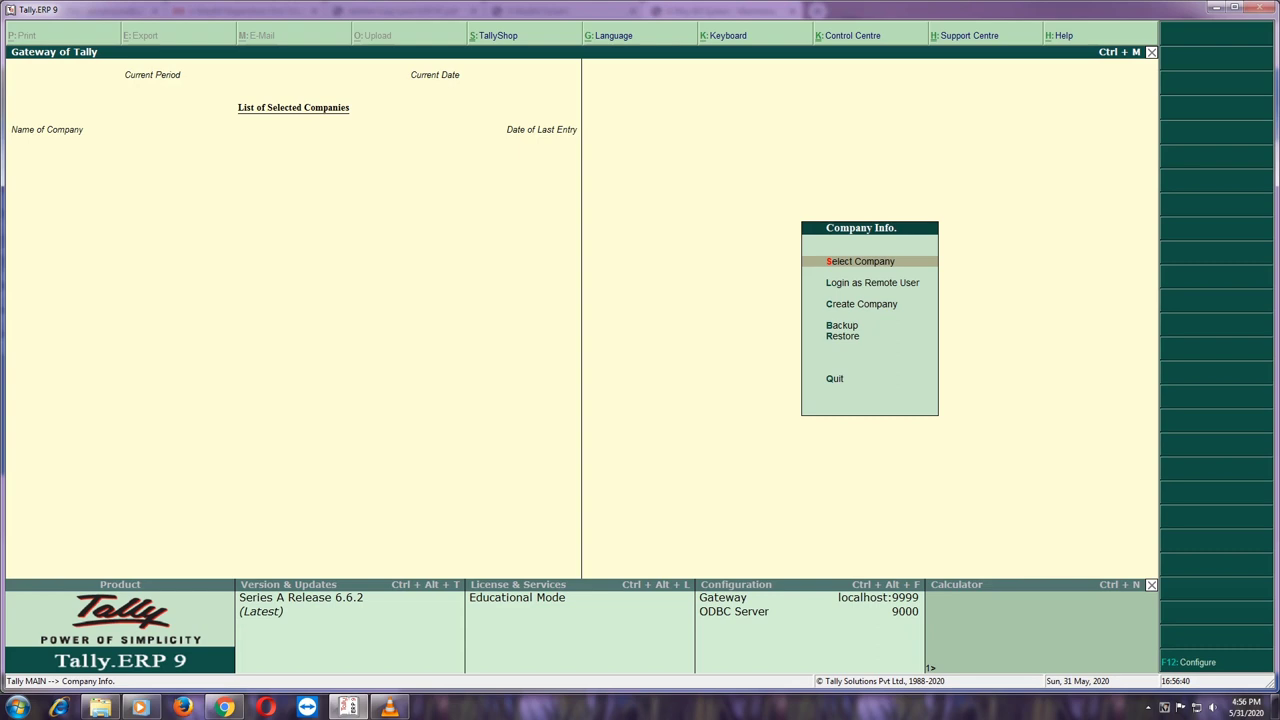
Select Crescent Trading & CO and enter its user name to open the company.
key("Return")
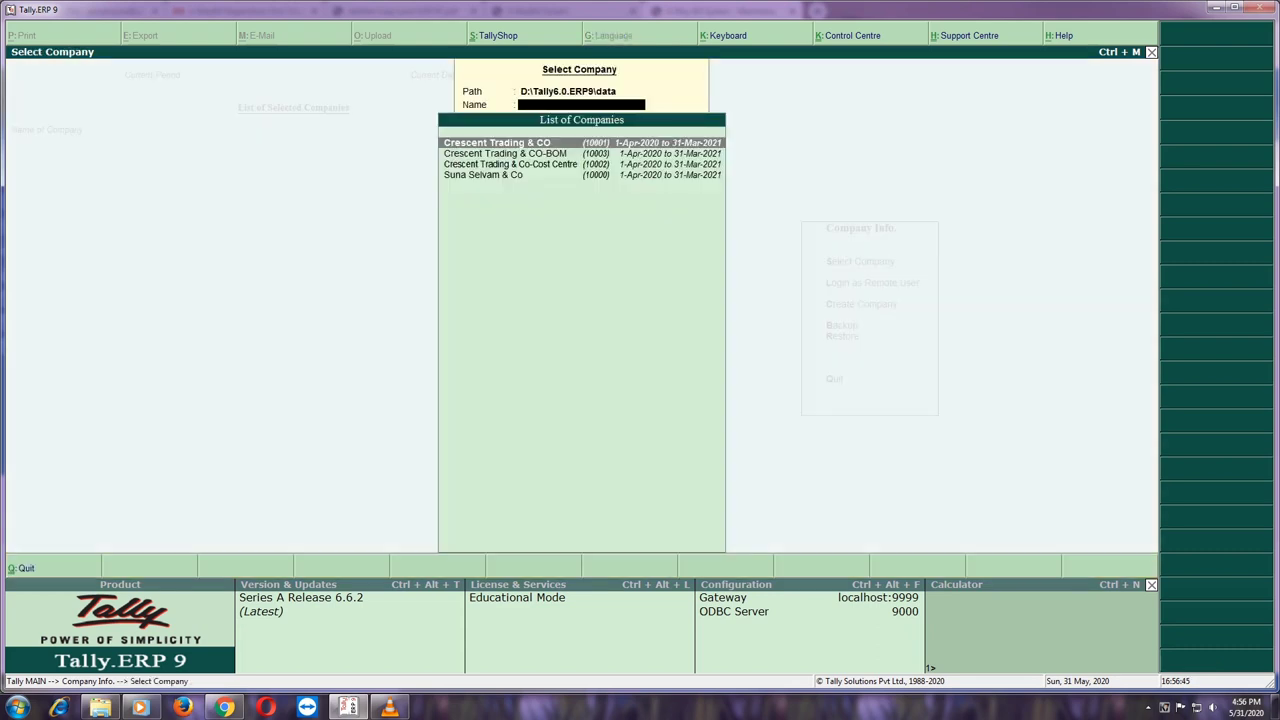
key("Return")
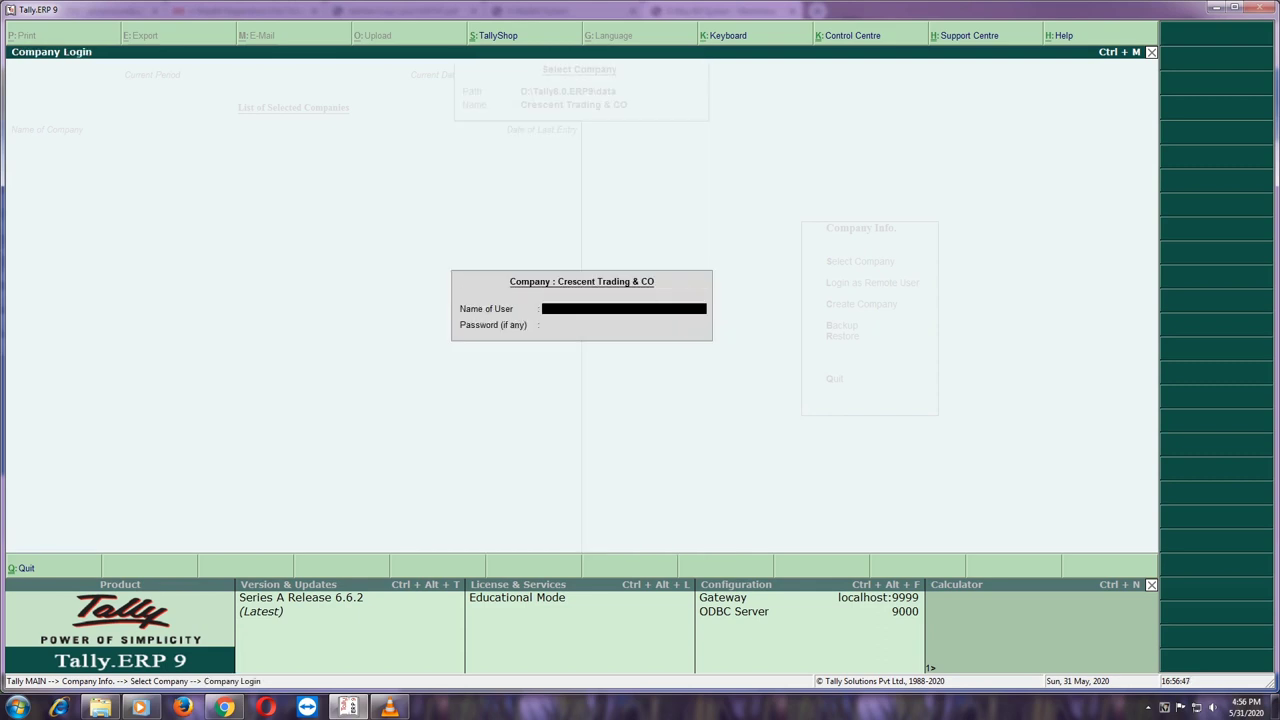
type("salem")
key("Return")
key("Return")
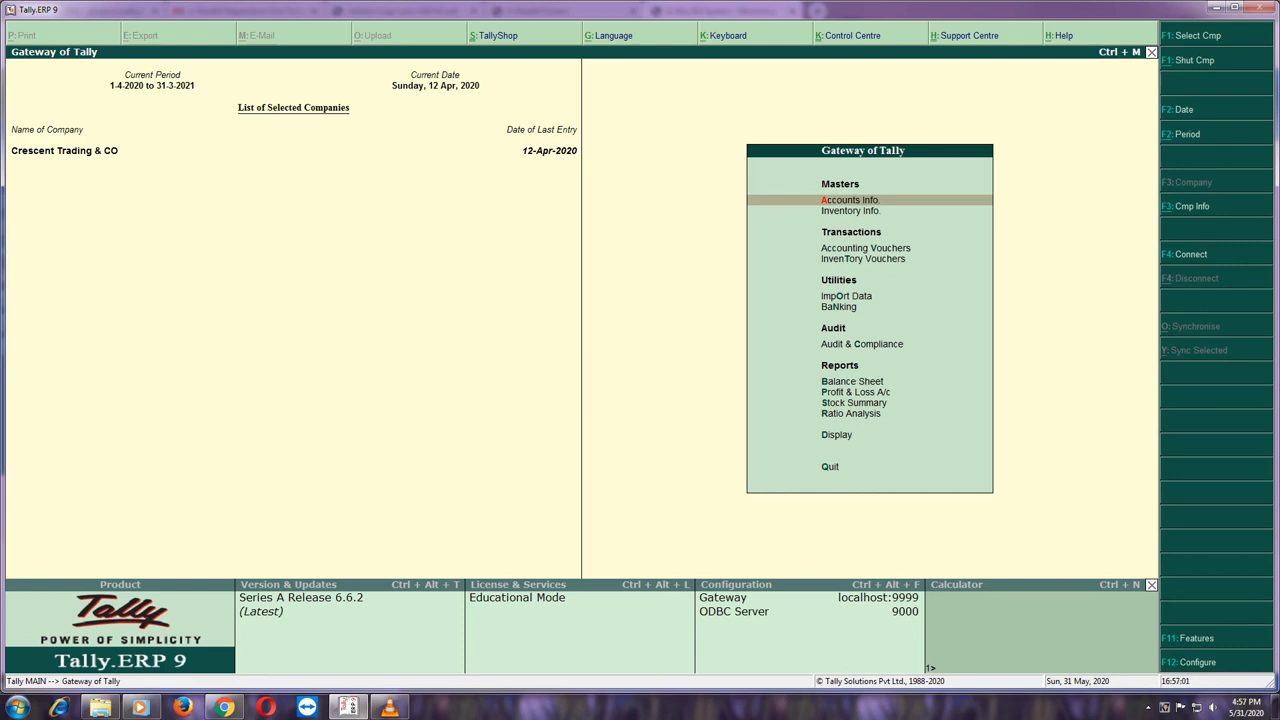
Open April's Sales Register and bring up Sindhu Stationeries invoice 008/2020-21 for 9,09,800.00.
key("d")
key("a")
key("s")
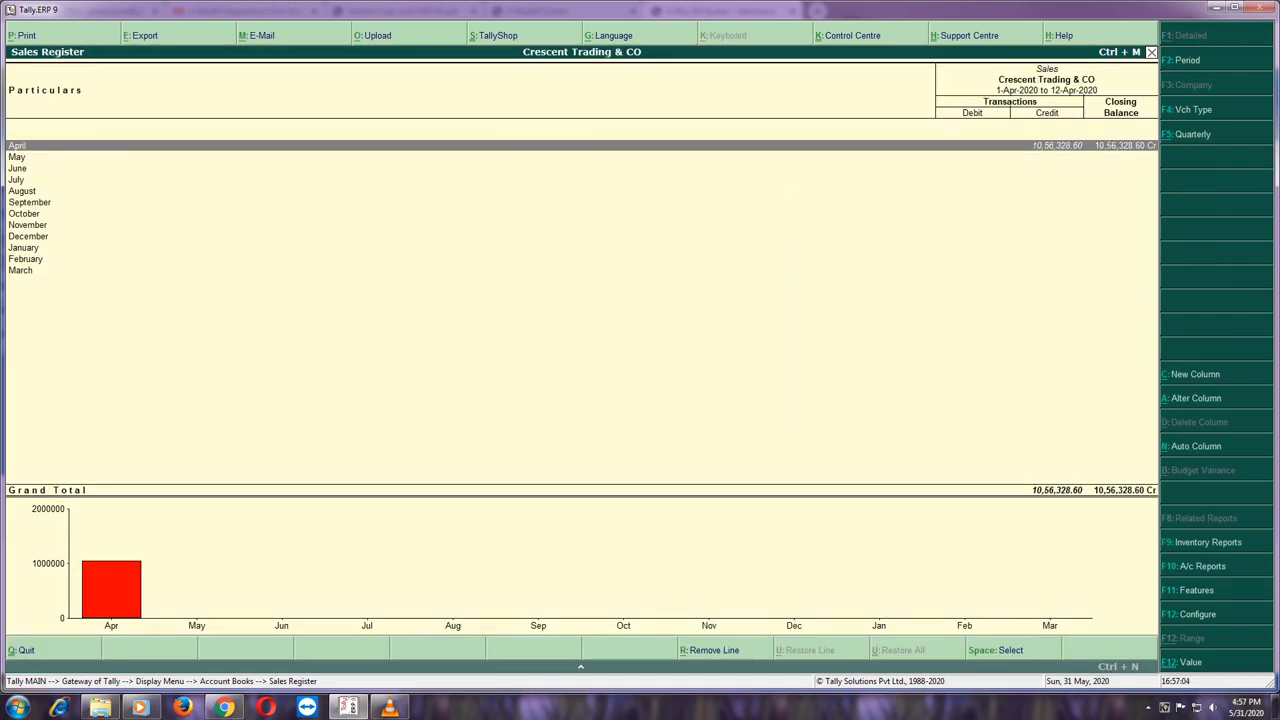
key("Return")
key("Down")
key("Down")
key("Down")
key("Down")
key("Down")
key("Down")
key("Down")
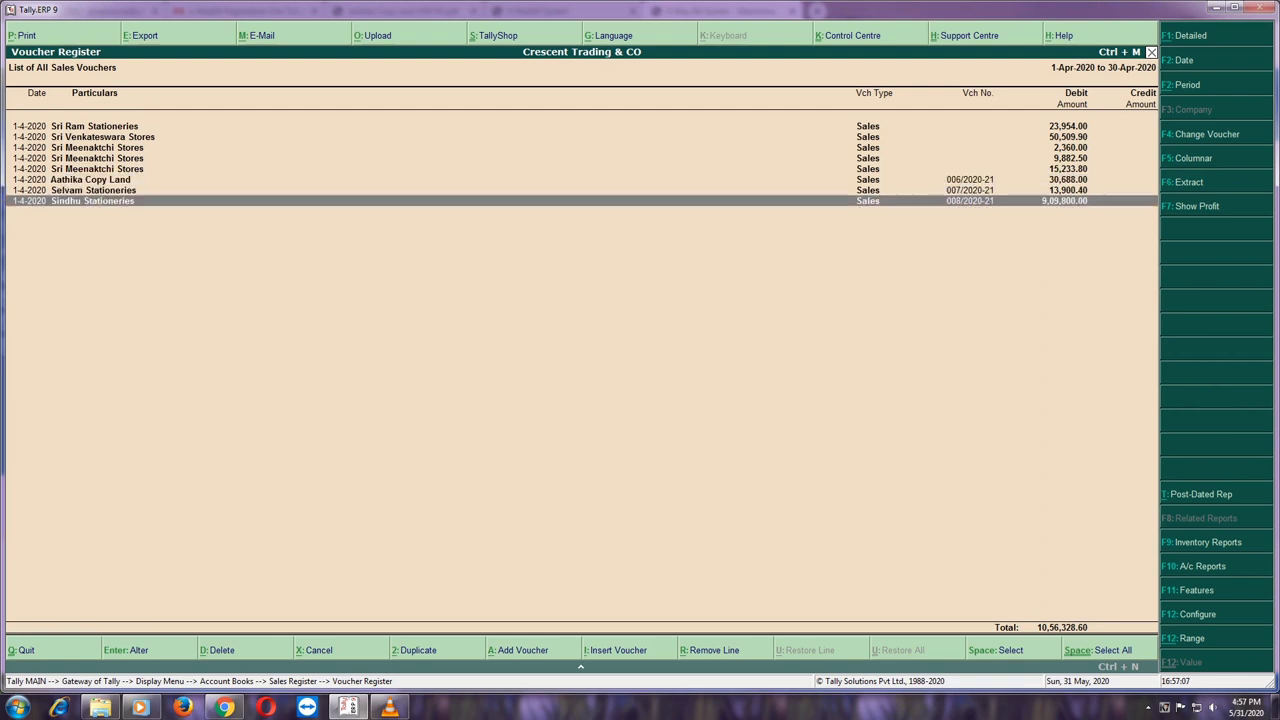
key("Up")
key("Down")
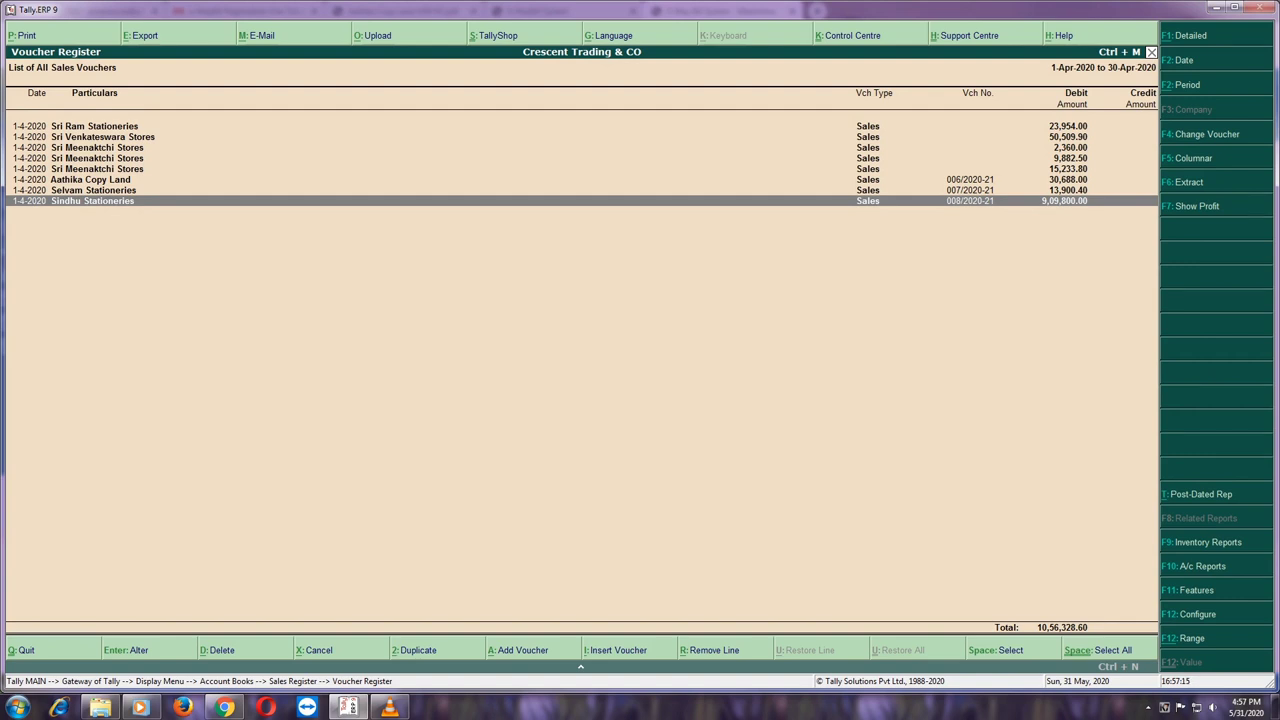
key("Escape")
key("Return")
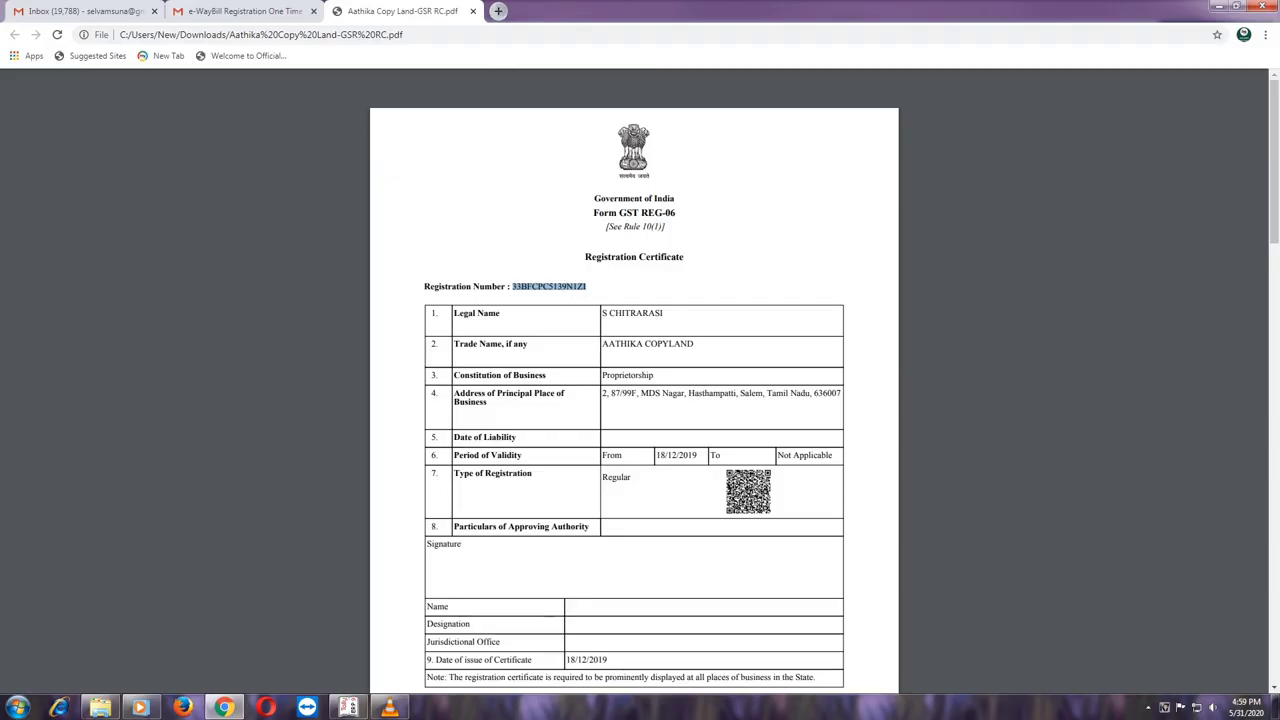
In a new Chrome tab, enter 'eway' to get the e-way bill login suggestion.
left_click(499, 11)
type("eway")
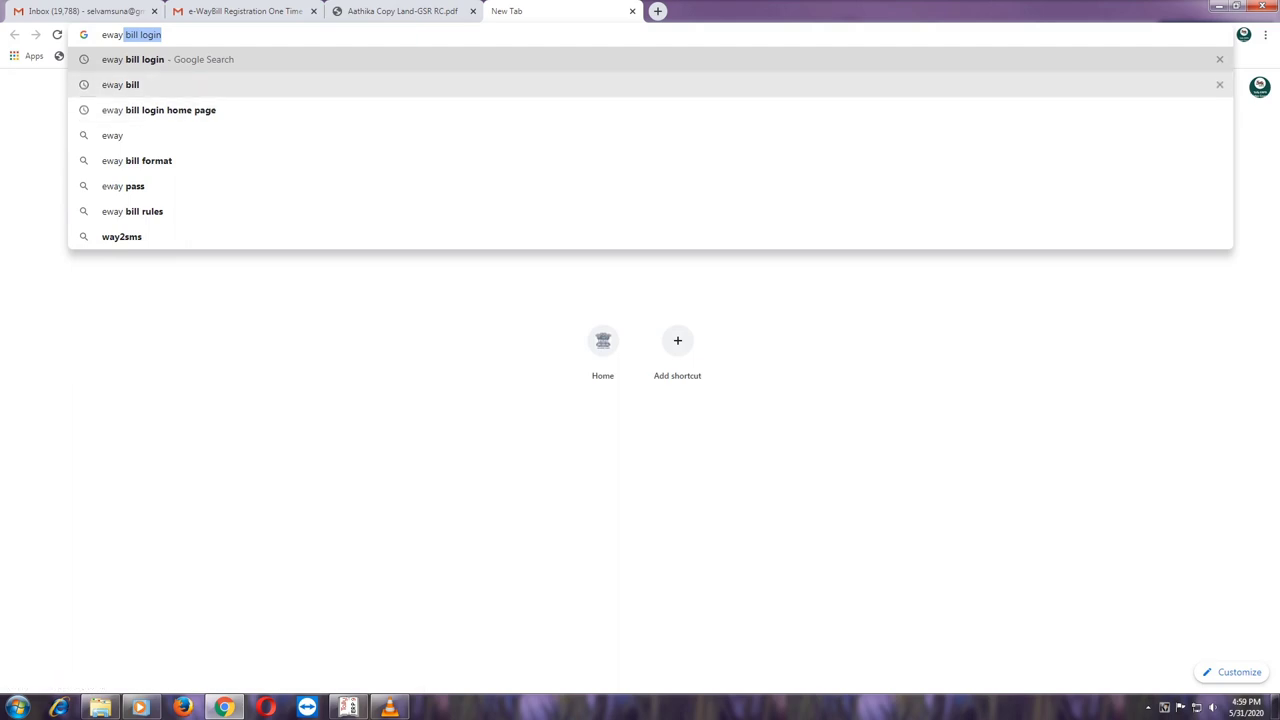
Open the official e-Way Bill System login page and enter the username and password.
key("Return")
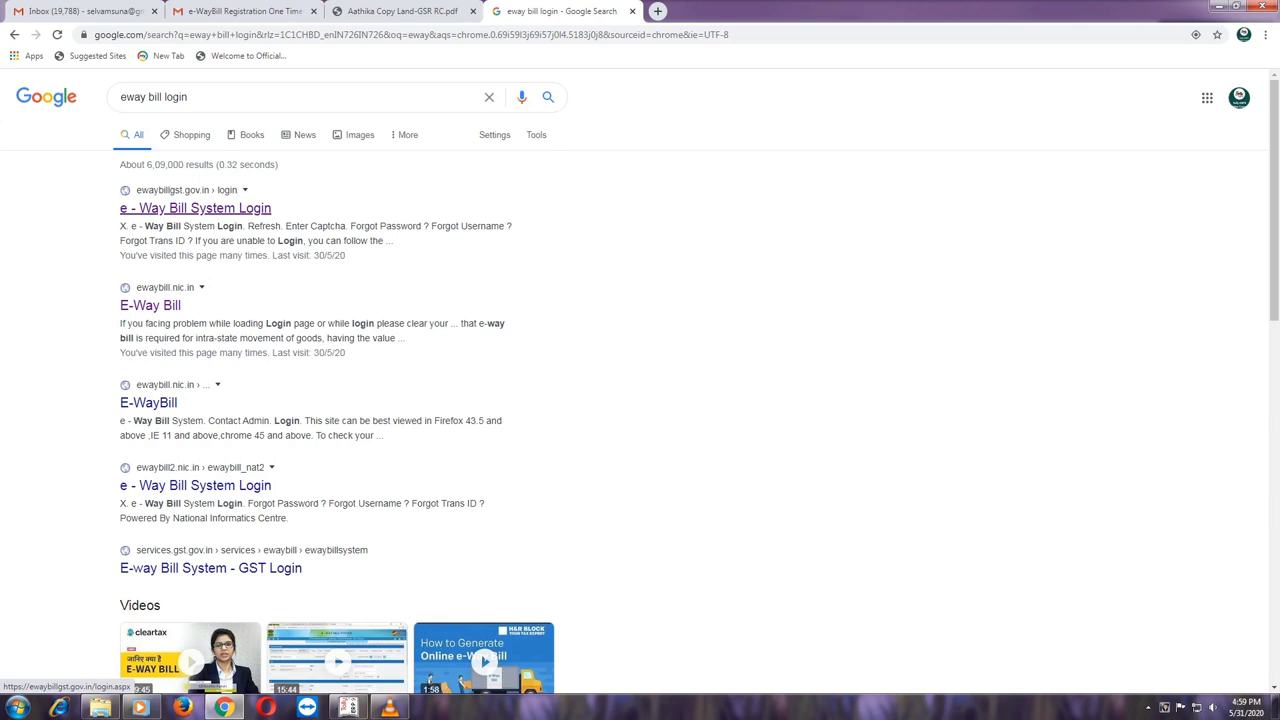
left_click(195, 208)
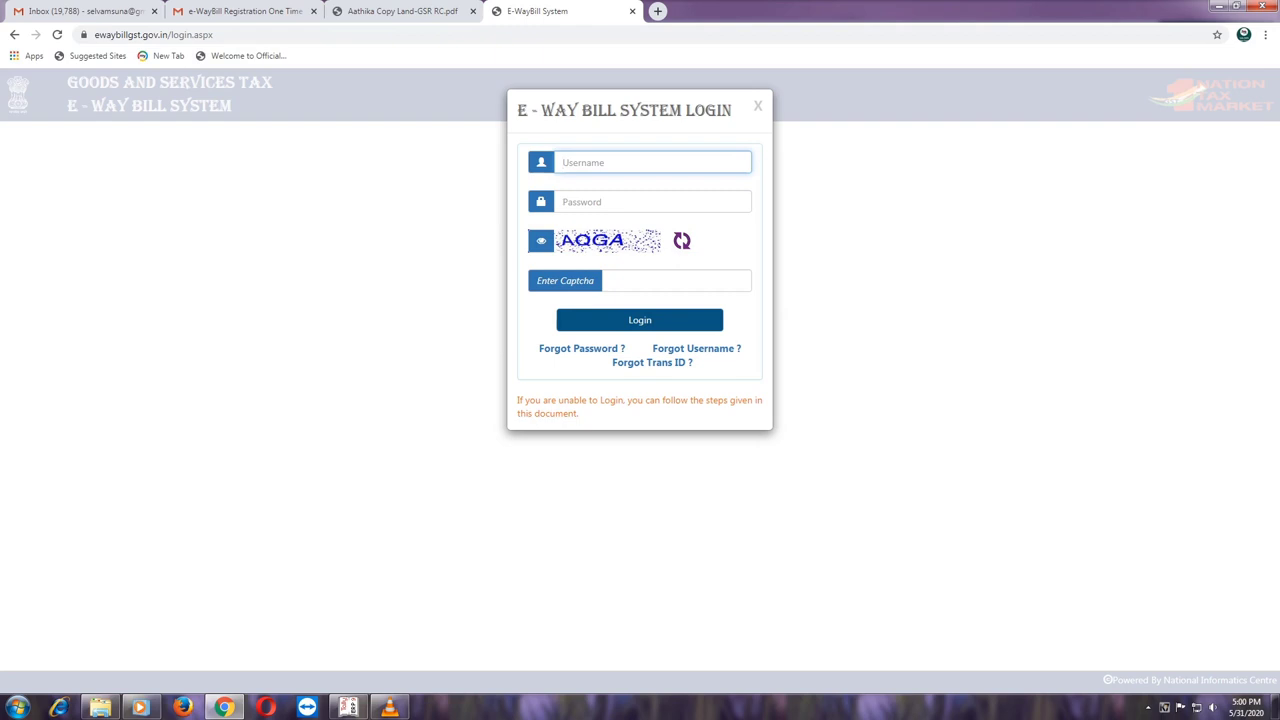
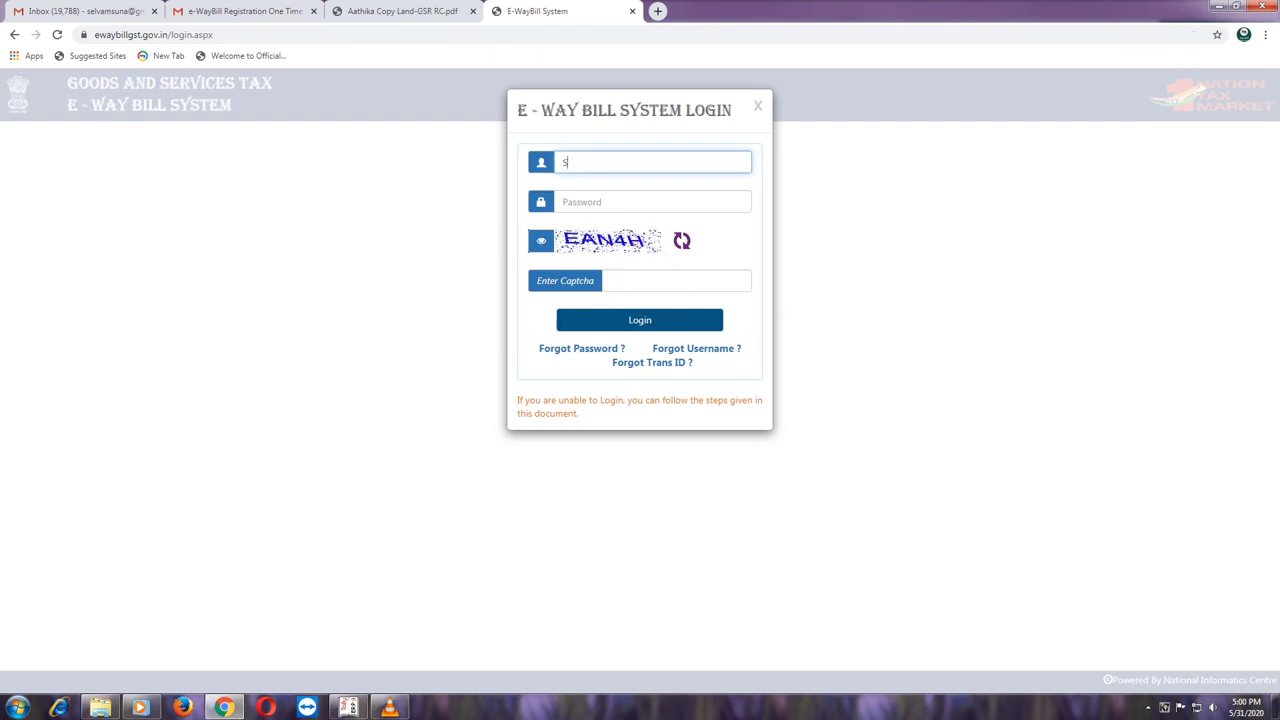
key("Tab")
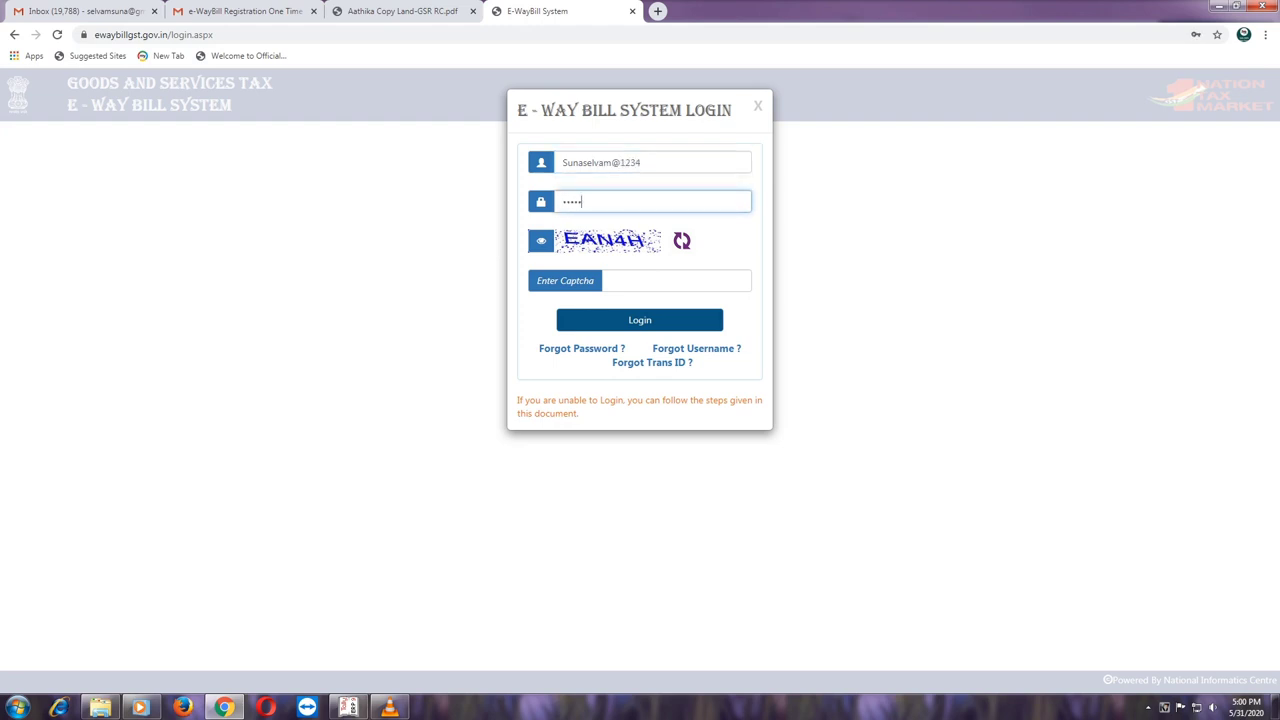
key("Tab")
Fill in the captcha, log in, and choose e-Waybill > Generate New.
type("W")
key("BackSpace")
type("E")
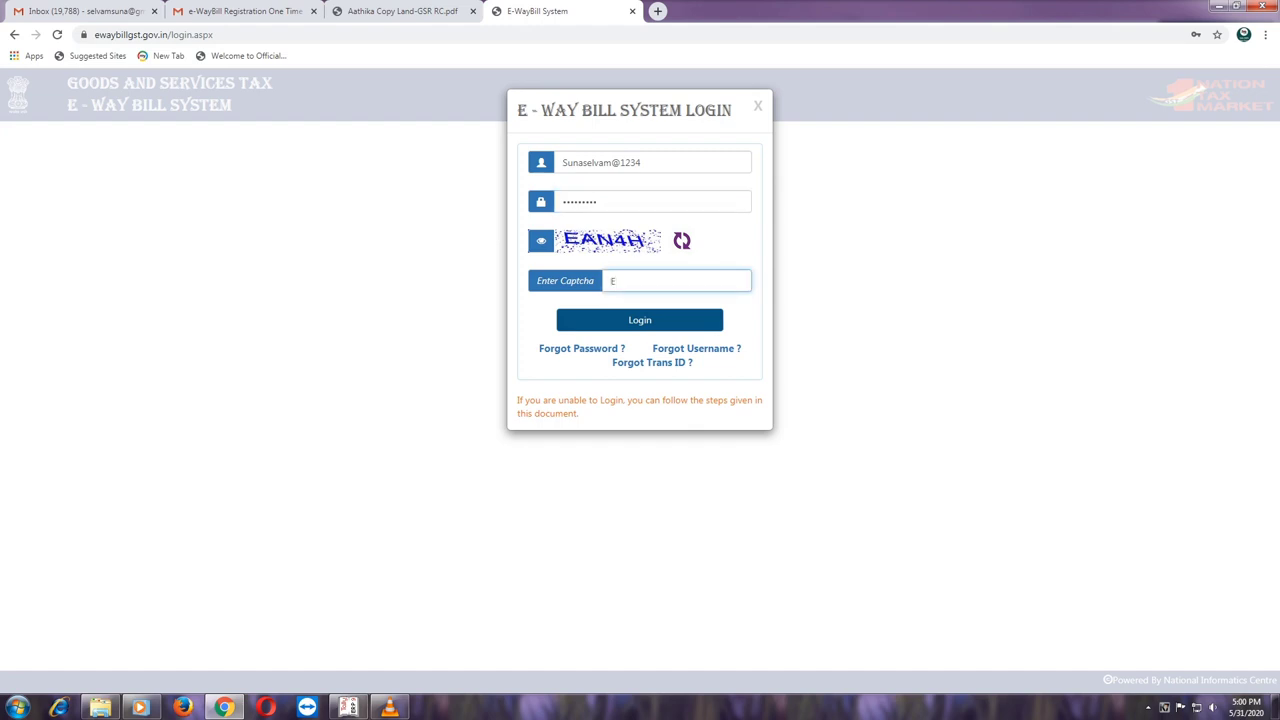
type("ANA")
key("BackSpace")
type("4H")
key("Return")
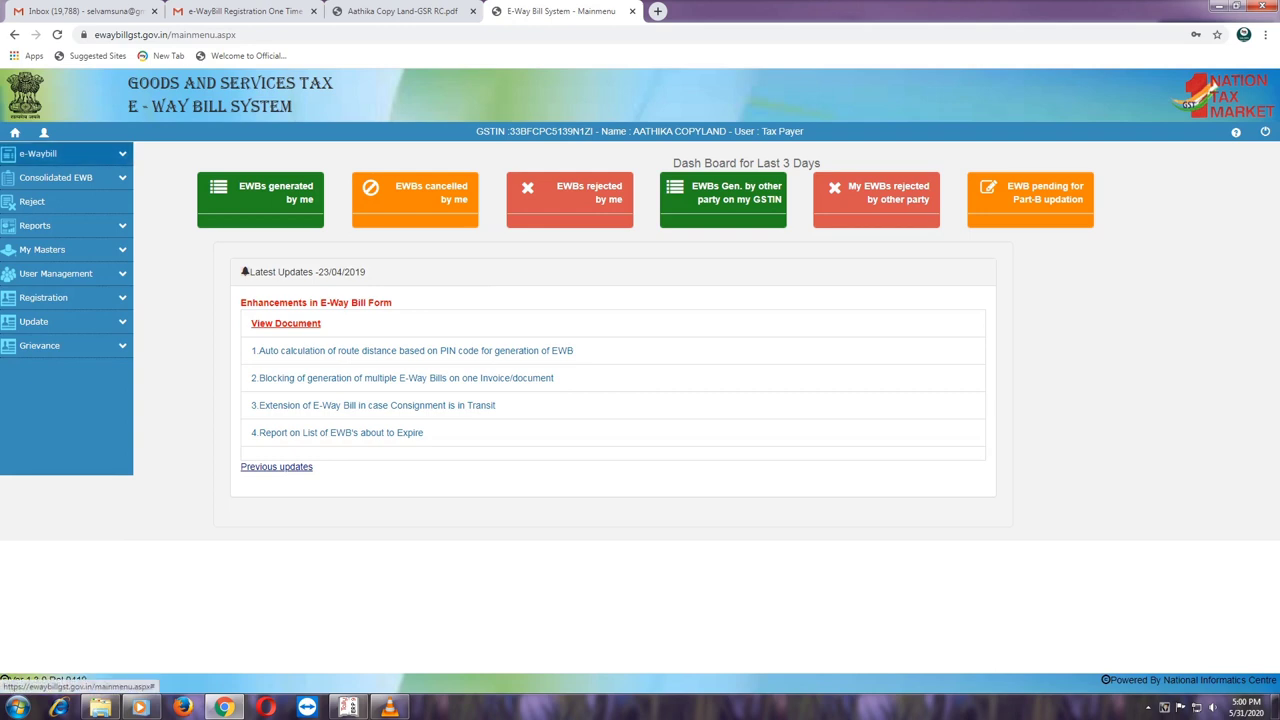
left_click(40, 153)
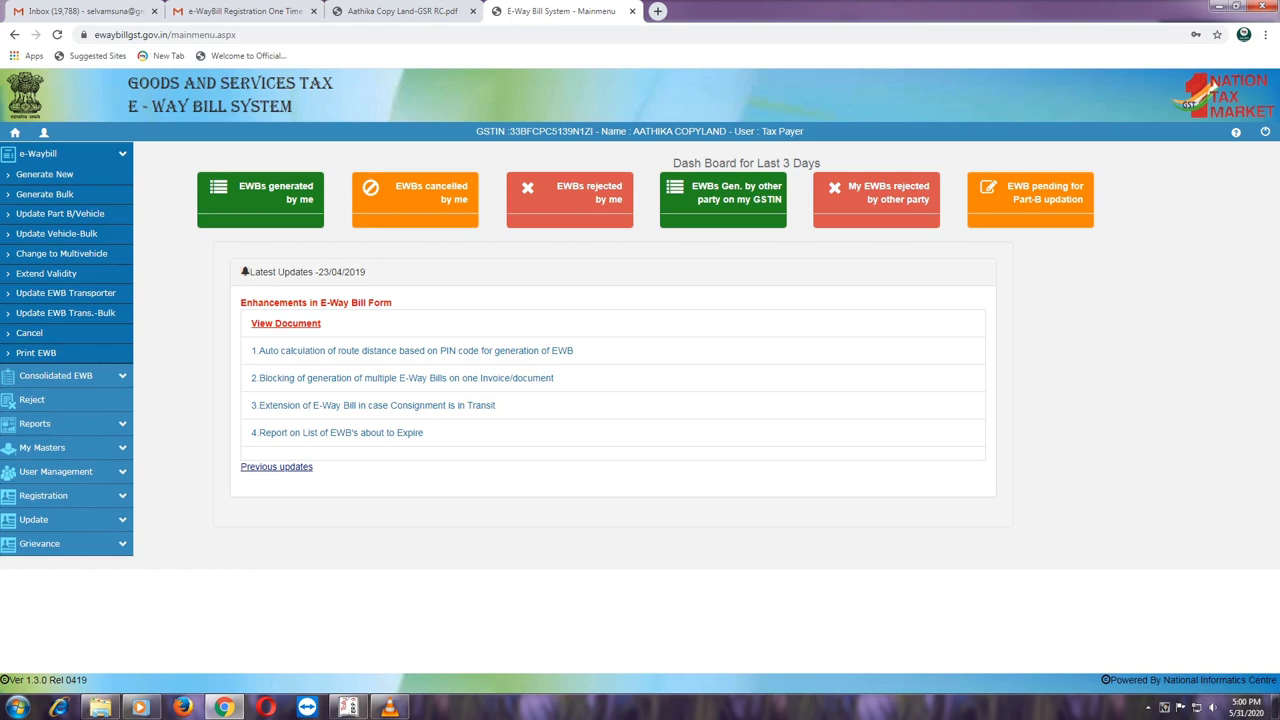
left_click(44, 174)
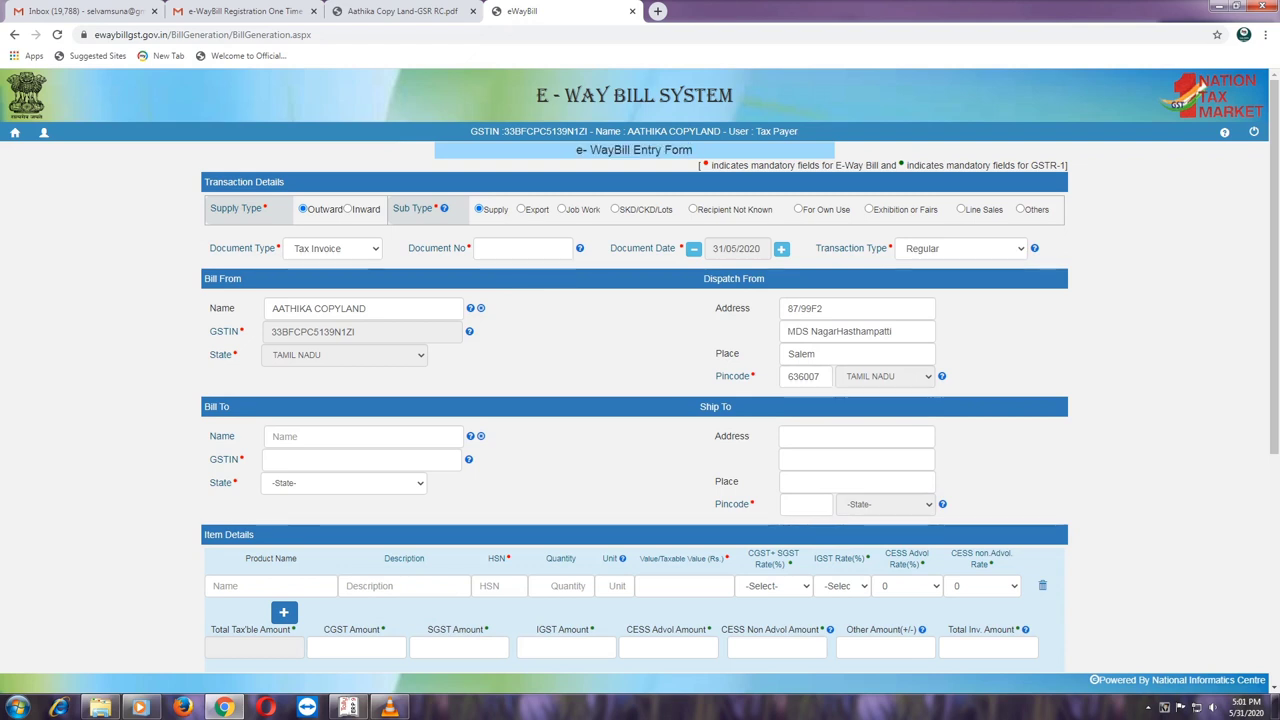
Drag-select the text at the top of the e-WayBill Entry Form twice.
left_click_drag(576, 150, 694, 150)
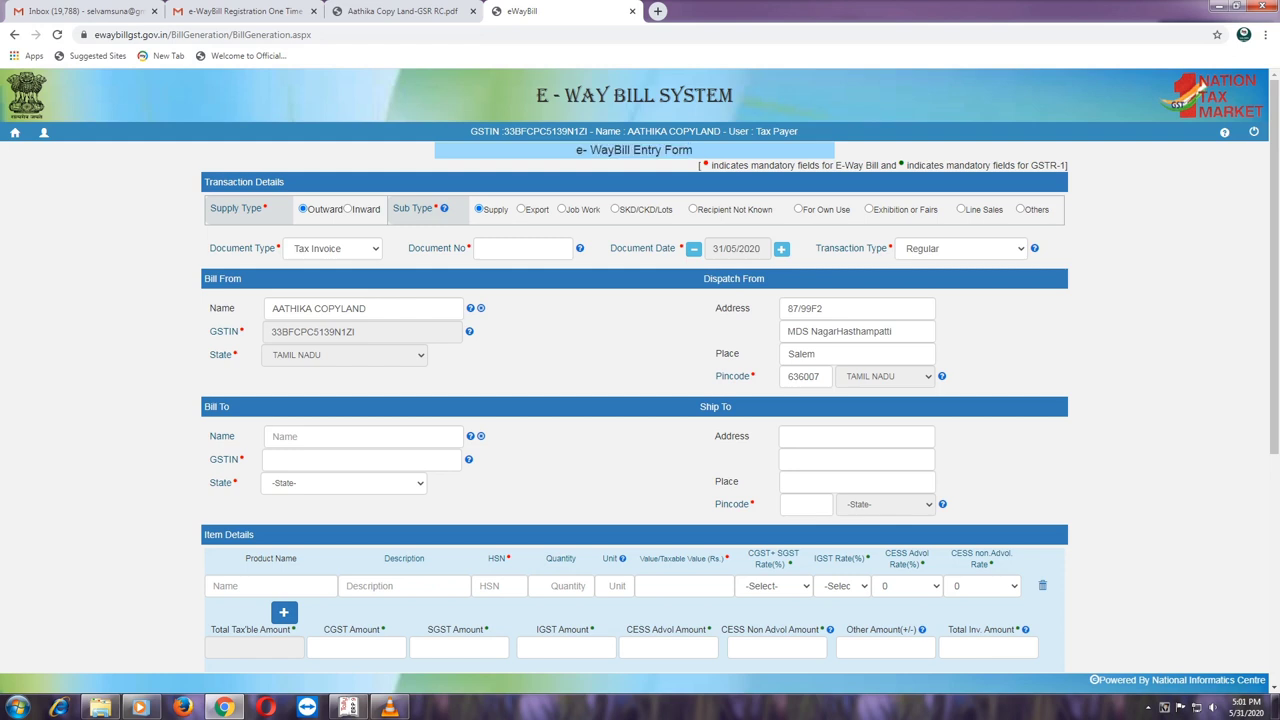
left_click_drag(576, 150, 694, 150)
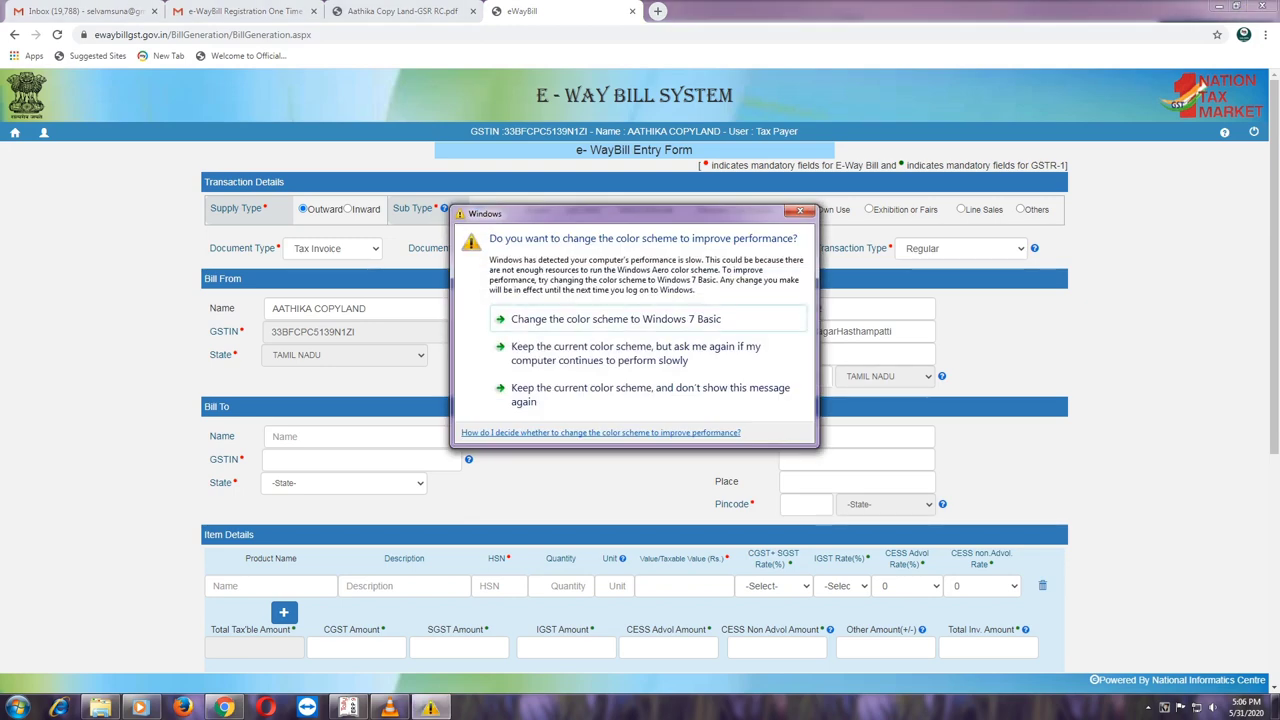
Dismiss the colour-scheme prompt and keep Tax Invoice after reviewing the Document Type options.
left_click(800, 211)
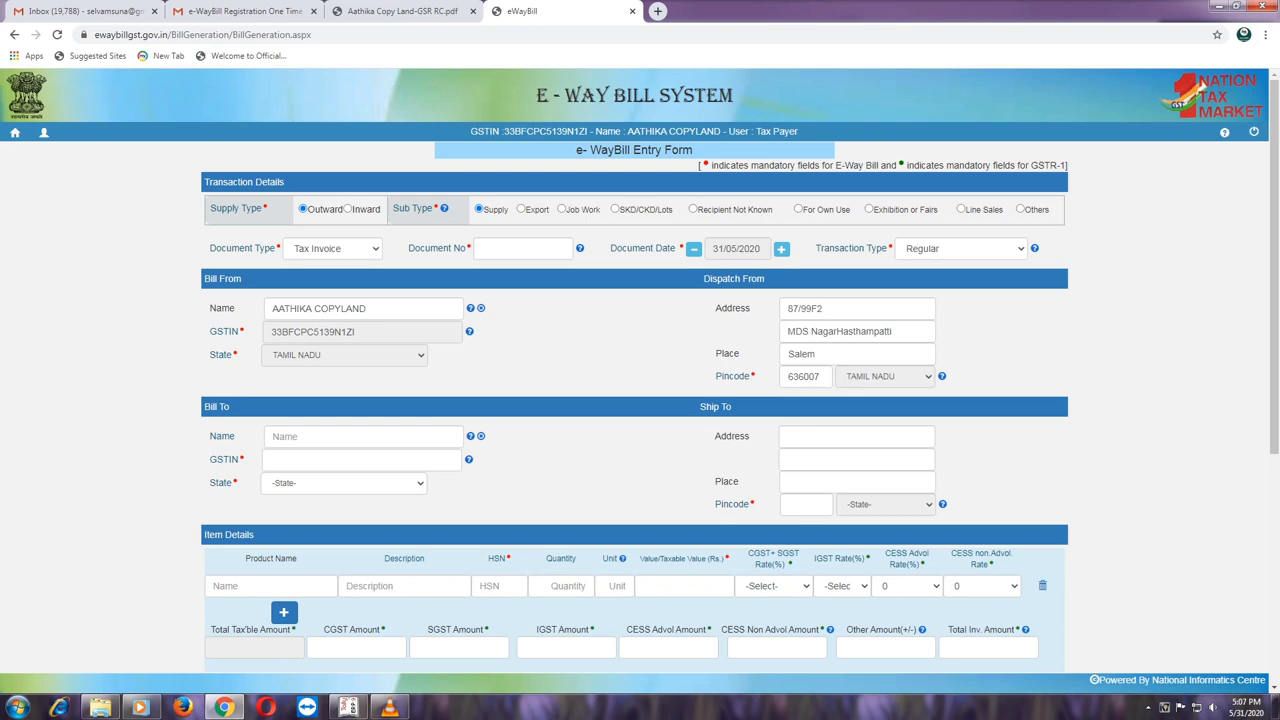
left_click(332, 248)
key("Up")
key("Down")
key("Up")
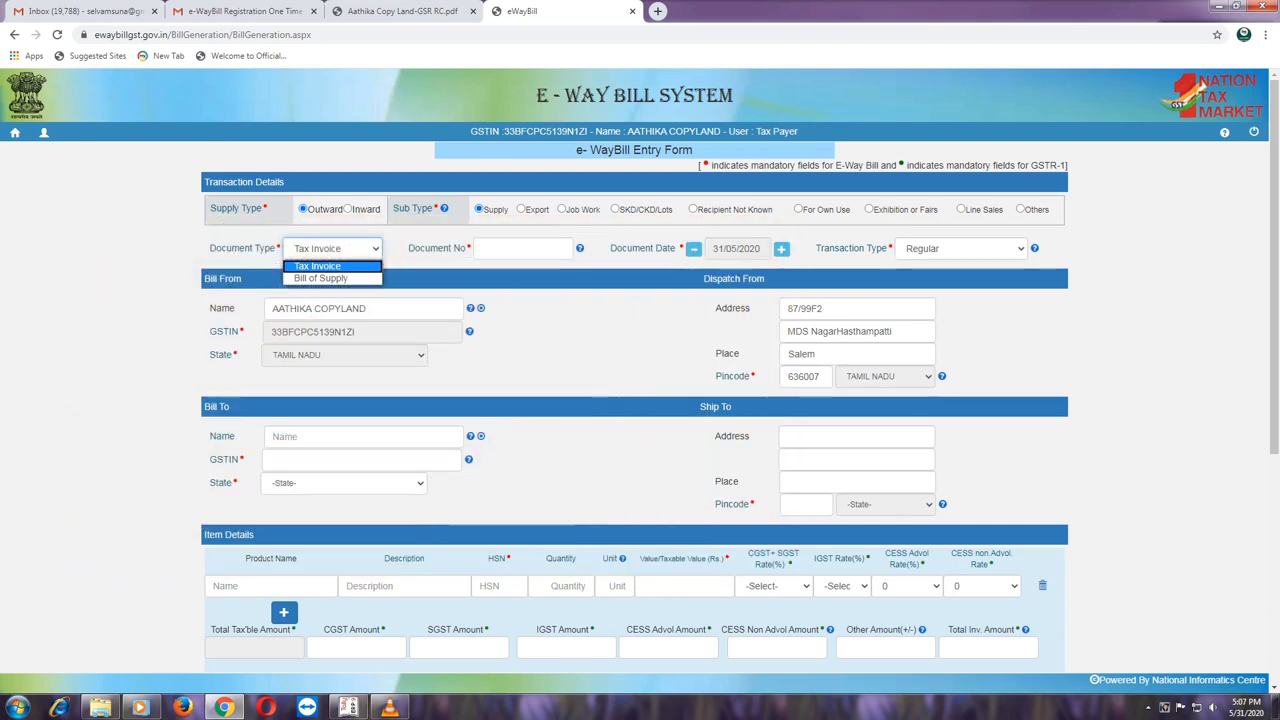
key("Return")
key("alt+Down")
key("Return")
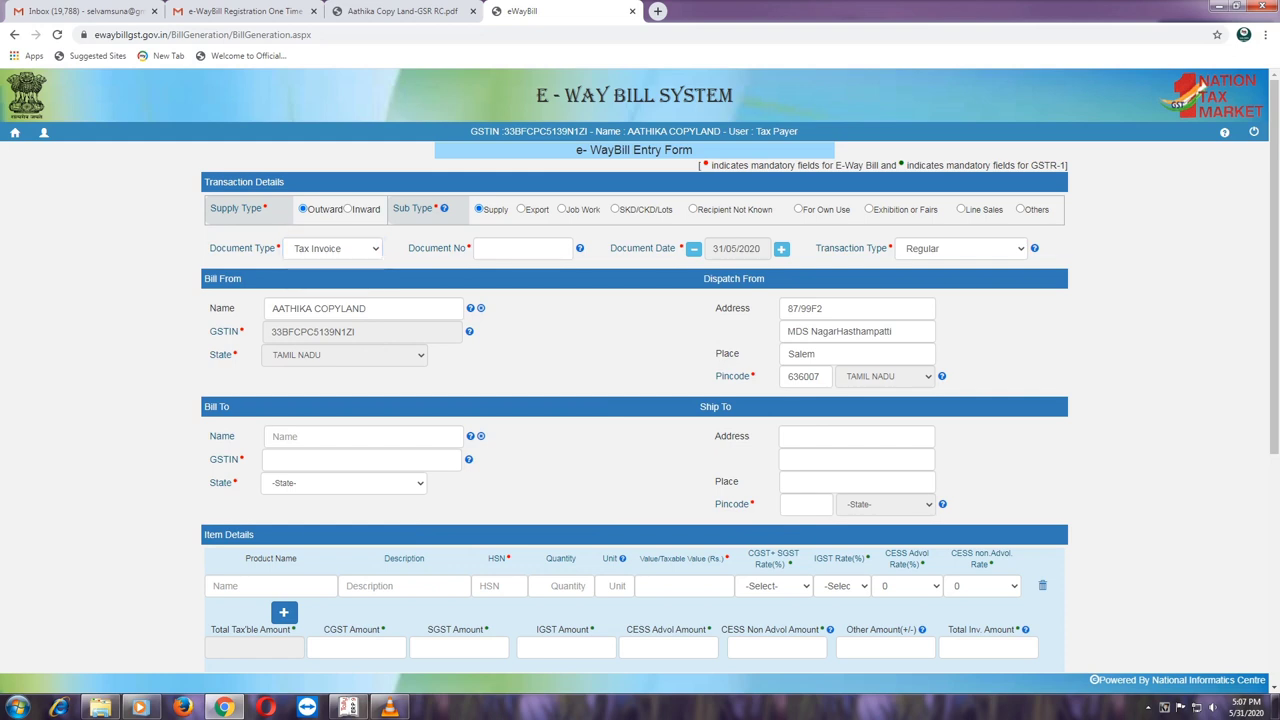
key("alt+Down")
key("Down")
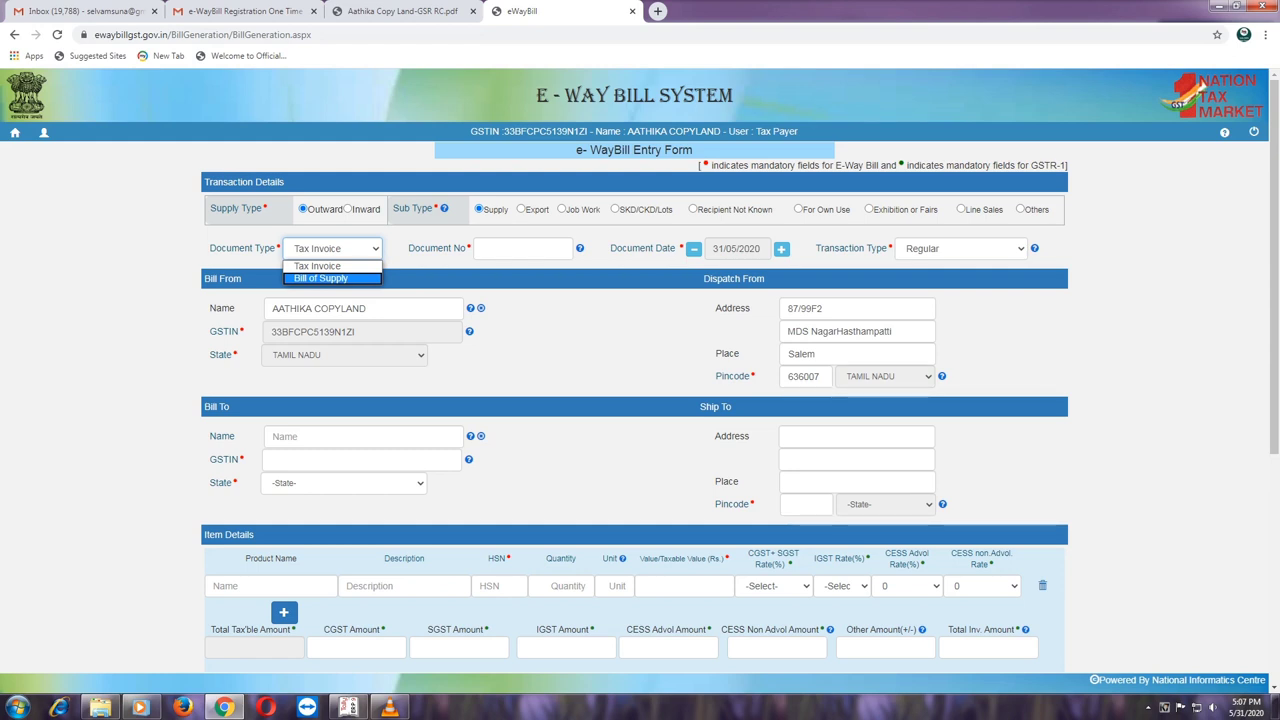
key("Escape")
left_click(522, 248)
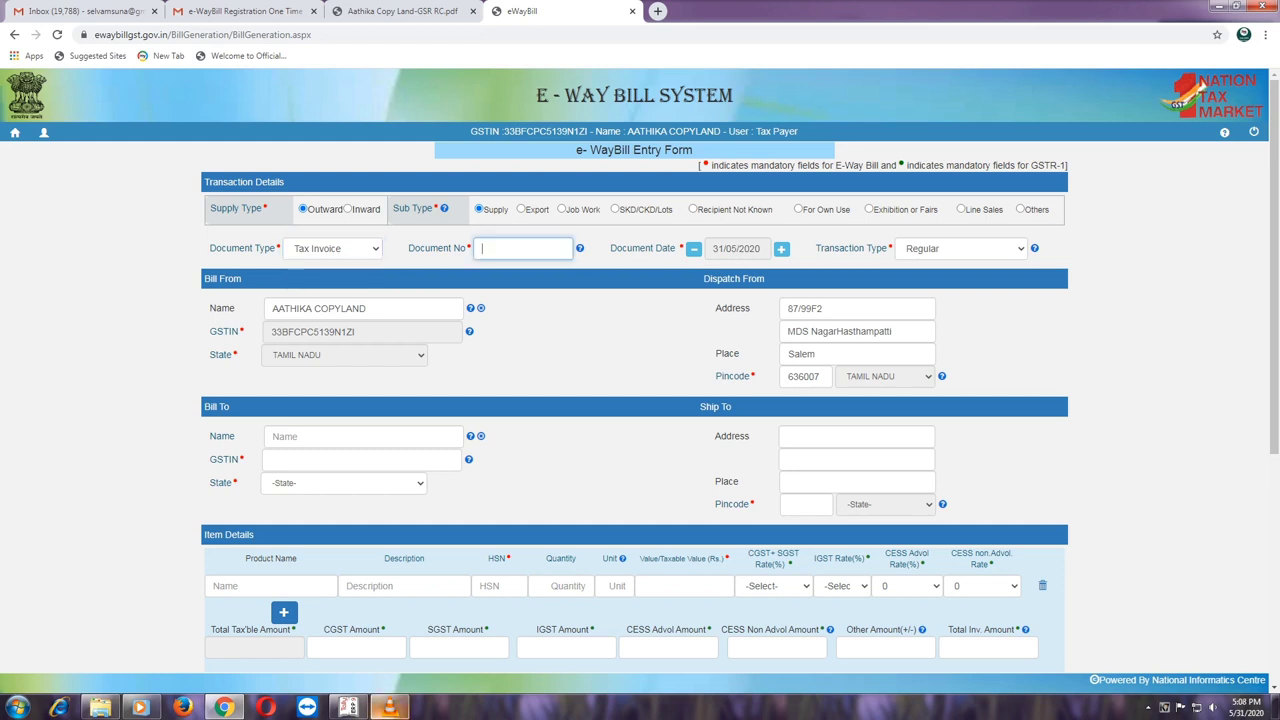
Enter document number 8 on the e-way bill form, checking it against Tally voucher 008/2020-21.
left_click(348, 707)
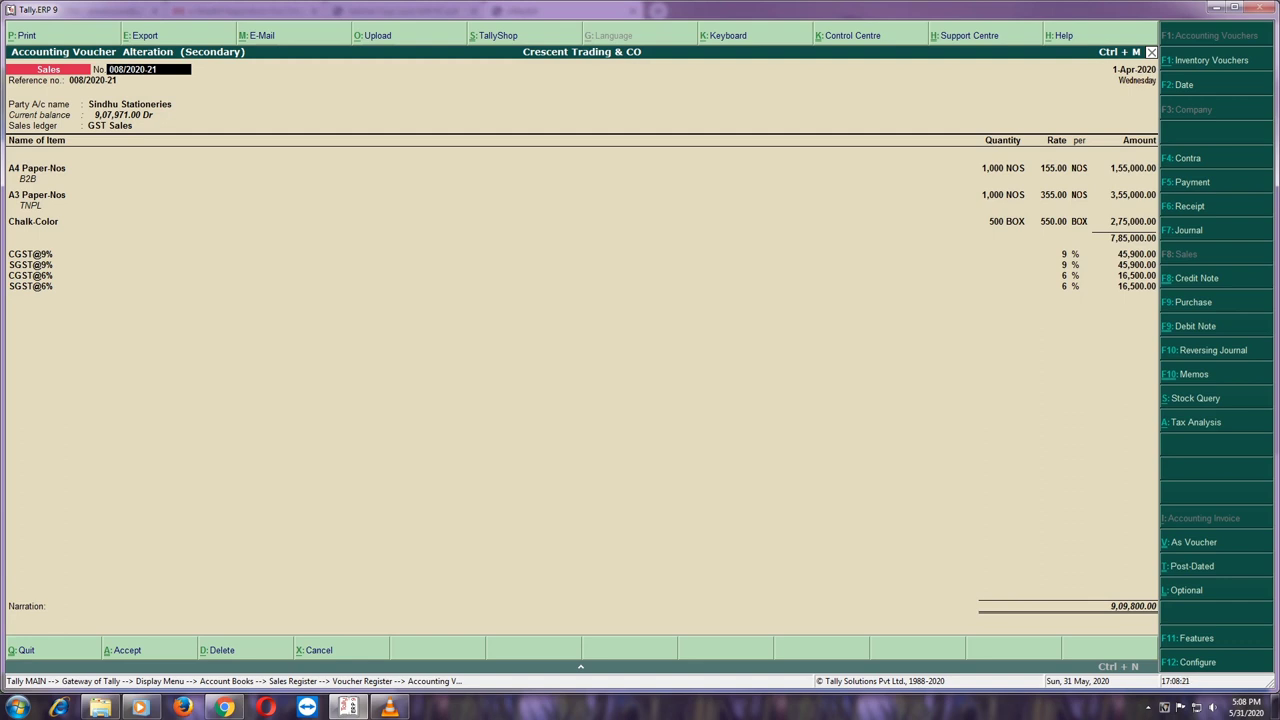
mouse_move(348, 707)
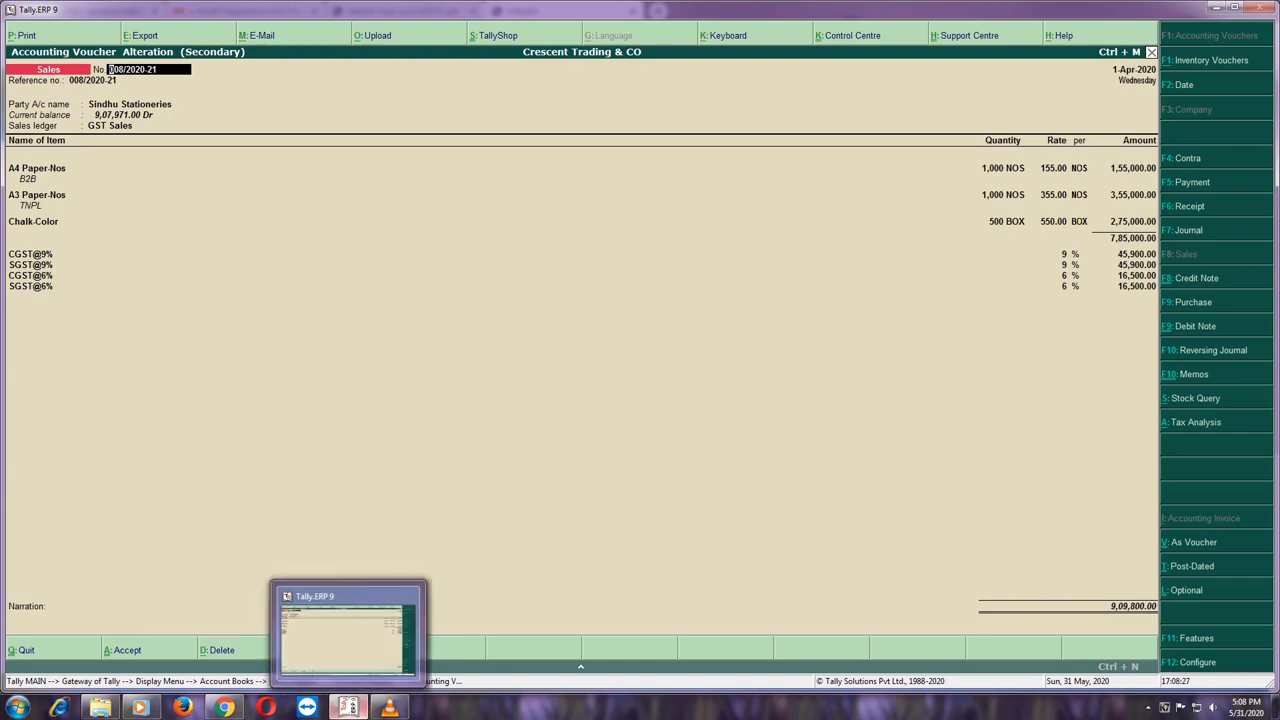
left_click(224, 708)
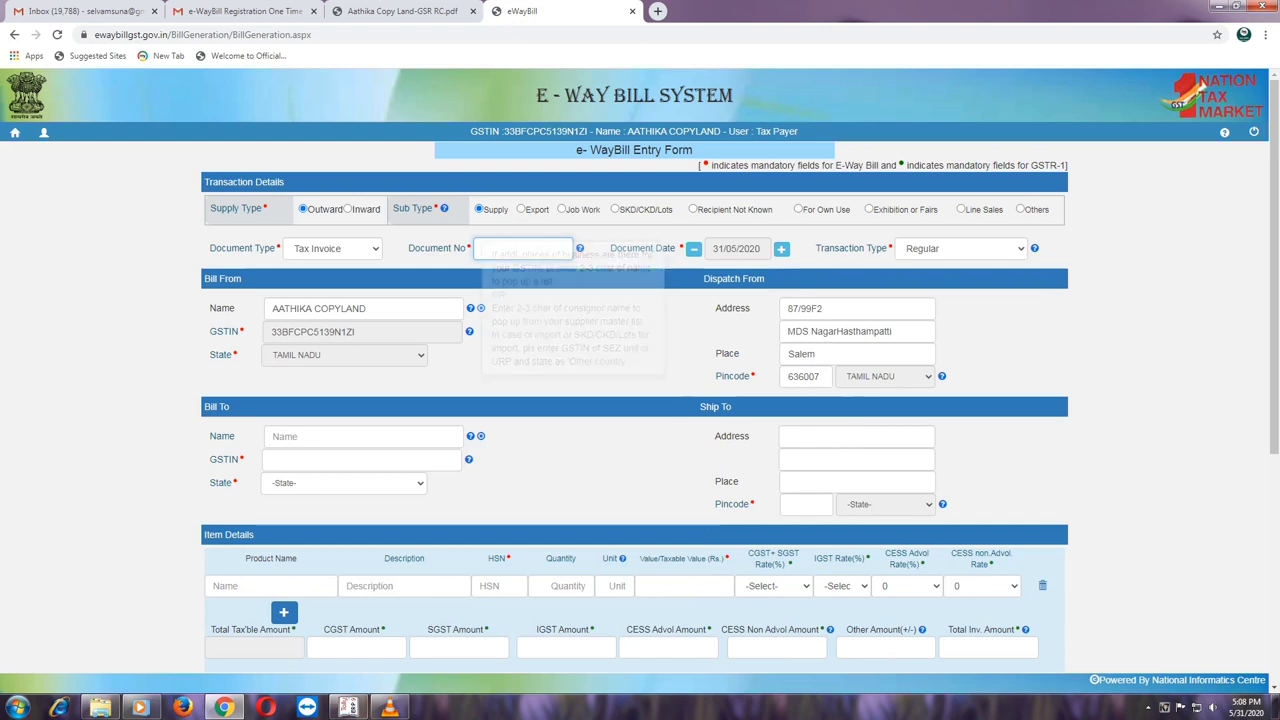
type("8")
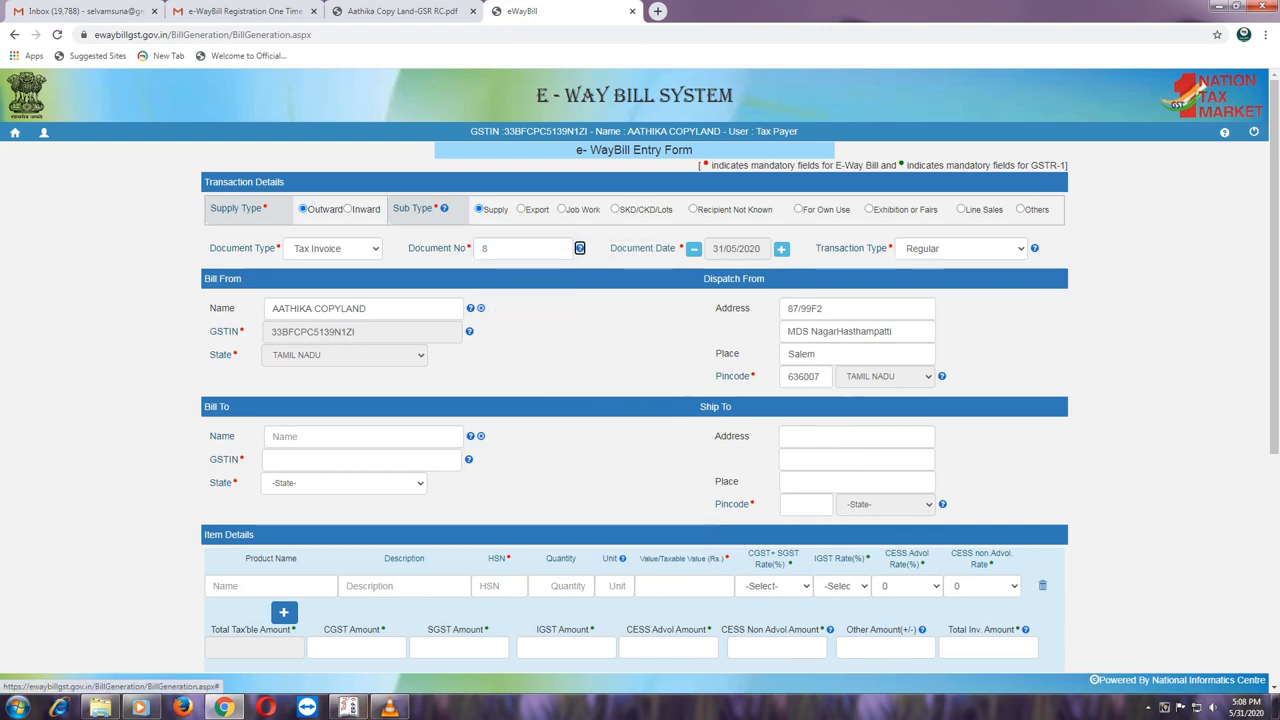
key("Tab")
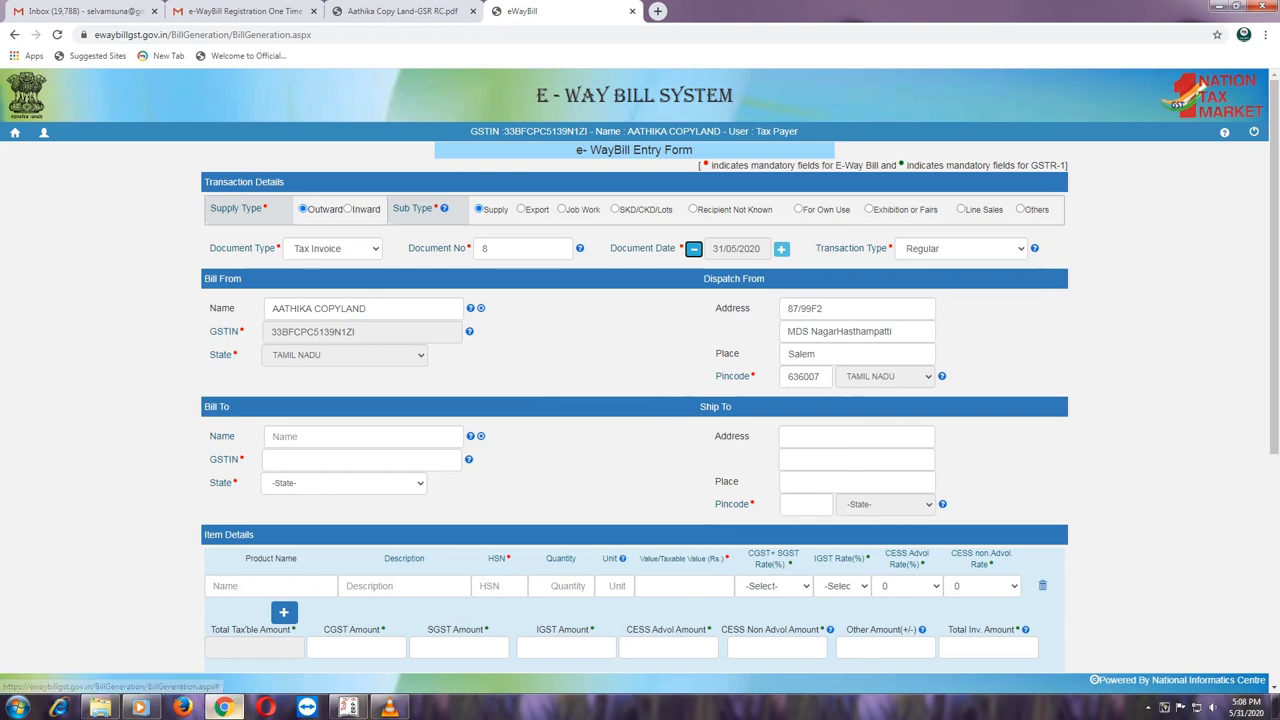
left_click(348, 707)
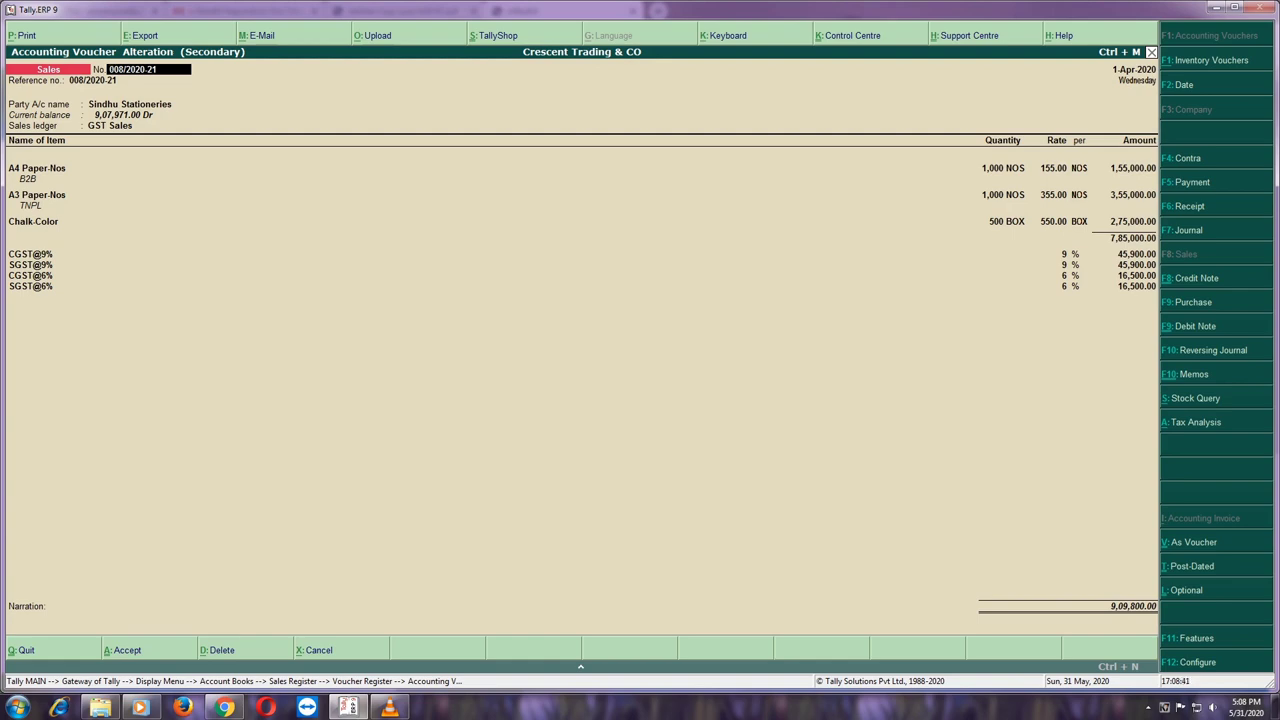
Step the Document Date back with the − button until it reads 01/04/2020.
left_click(348, 707)
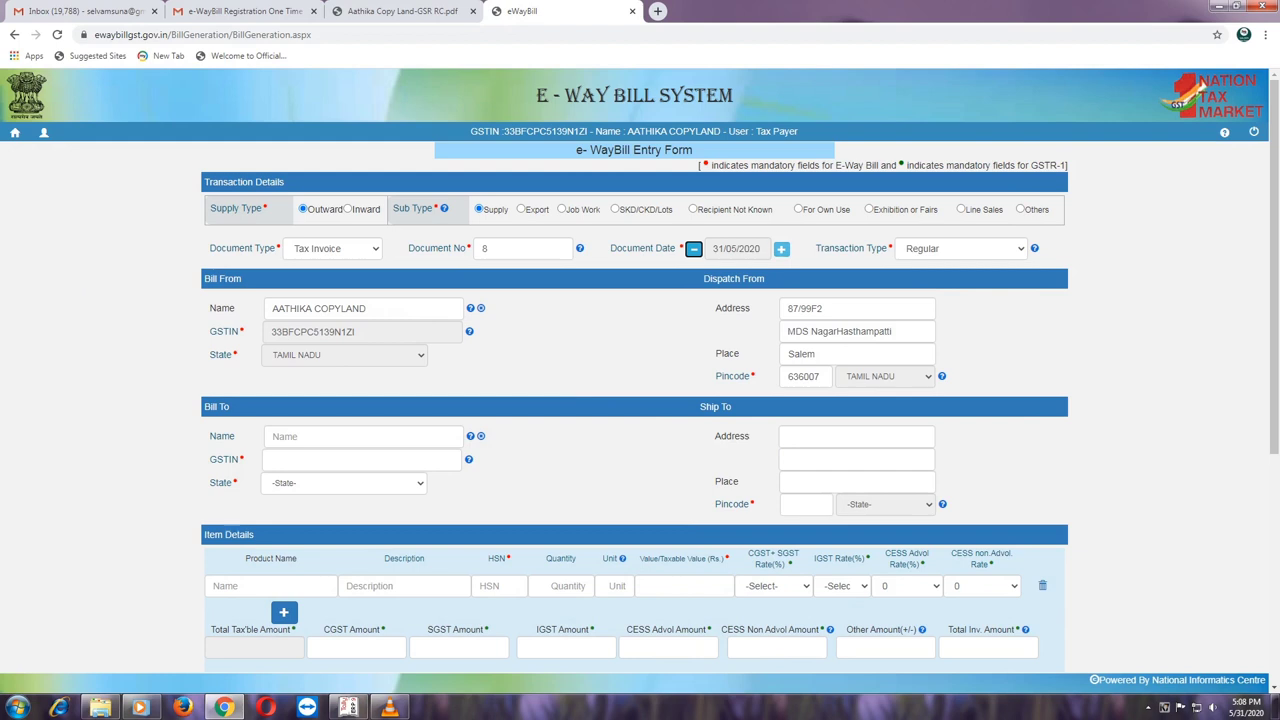
left_click(693, 248)
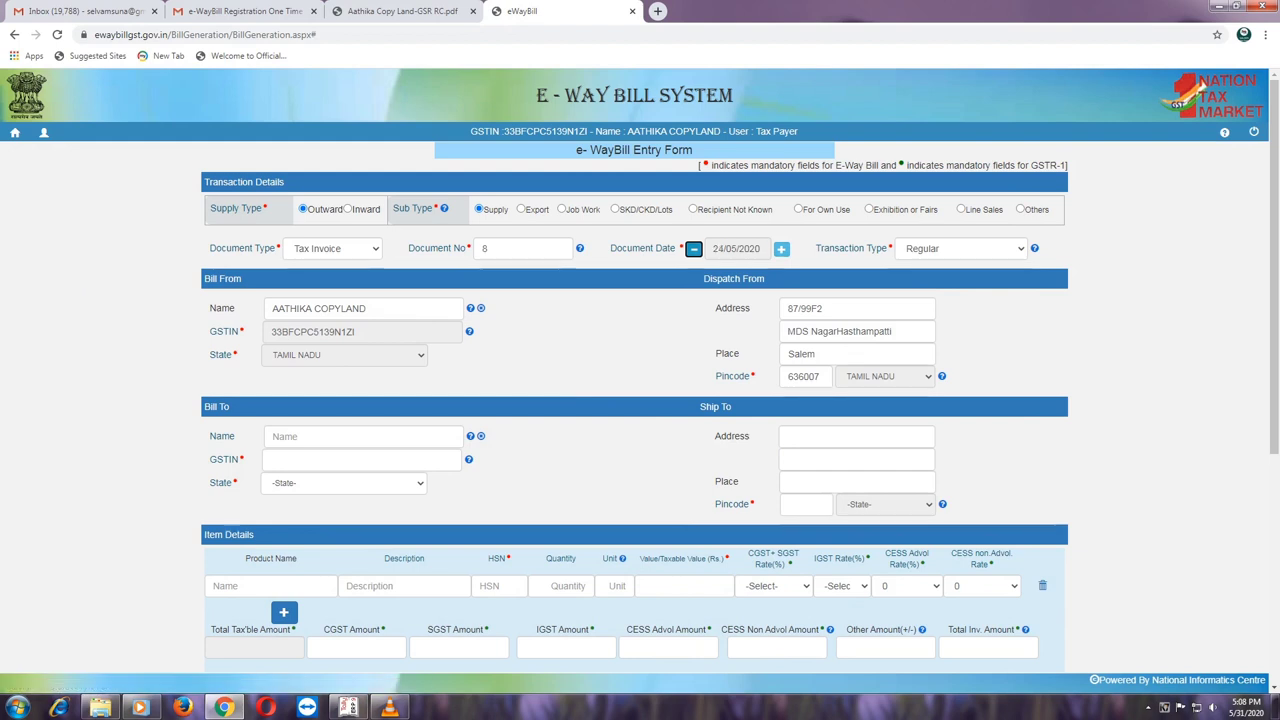
left_click(693, 248)
left_click(693, 248)
left_click(693, 248)
left_click(693, 248)
left_click(693, 248)
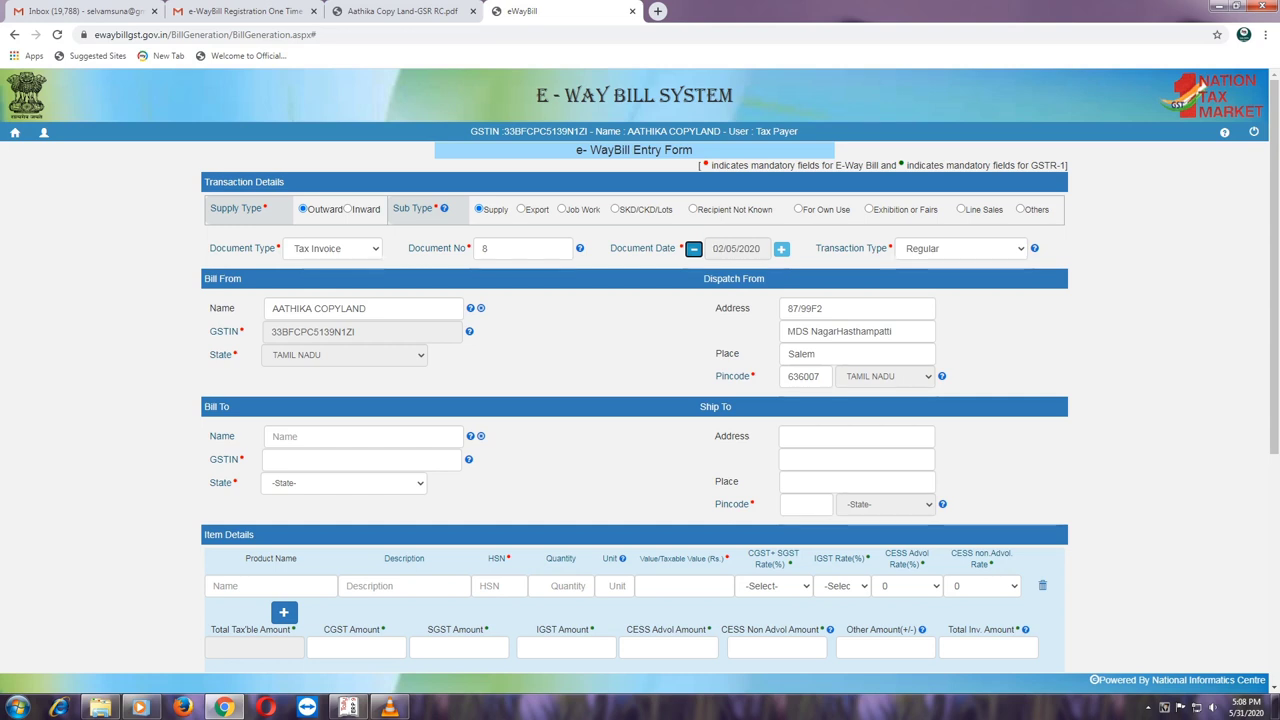
left_click(693, 248)
left_click(693, 248)
left_click(693, 248)
left_click(693, 248)
left_click(693, 248)
left_click(693, 248)
left_click(693, 248)
left_click(693, 248)
left_click(693, 248)
left_click(693, 248)
left_click(693, 248)
left_click(693, 248)
left_click(693, 248)
left_click(693, 248)
left_click(693, 248)
left_click(693, 248)
left_click(693, 248)
left_click(693, 248)
left_click(693, 248)
left_click(693, 248)
left_click(693, 248)
left_click(693, 248)
left_click(693, 248)
left_click(693, 248)
left_click(693, 248)
left_click(693, 248)
left_click(693, 248)
left_click(693, 248)
left_click(693, 248)
left_click(693, 248)
left_click(693, 248)
left_click(693, 248)
left_click(693, 248)
left_click(693, 248)
left_click(693, 248)
left_click(693, 248)
left_click(693, 248)
left_click(693, 248)
left_click(693, 248)
left_click(693, 248)
left_click(693, 248)
left_click(693, 248)
left_click(693, 248)
left_click(693, 248)
left_click(693, 248)
left_click(693, 248)
left_click(693, 248)
left_click(693, 248)
left_click(693, 248)
left_click(693, 248)
left_click(693, 248)
left_click(693, 248)
left_click(693, 248)
left_click(693, 248)
left_click(693, 248)
left_click(693, 248)
left_click(693, 248)
left_click(693, 248)
left_click(693, 248)
left_click(693, 248)
left_click(693, 248)
left_click(960, 248)
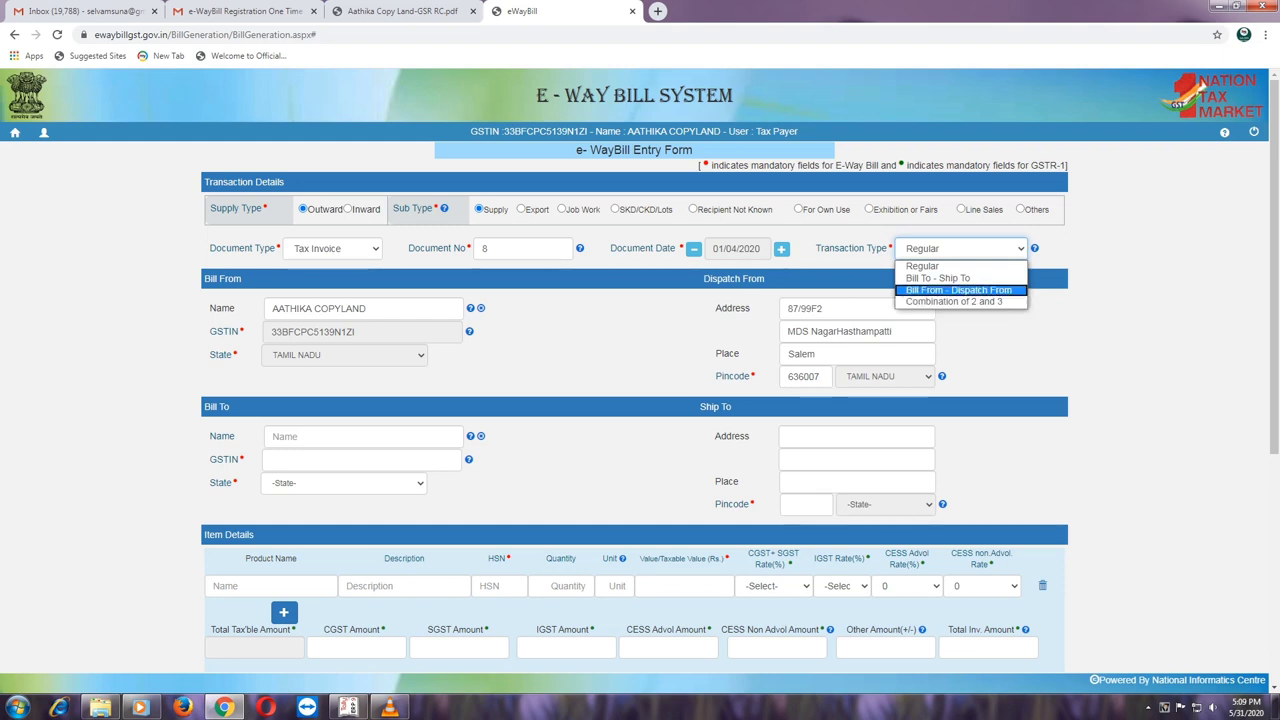
Review the Transaction Type options, including Bill To - Ship To, and keep Regular.
key("Return")
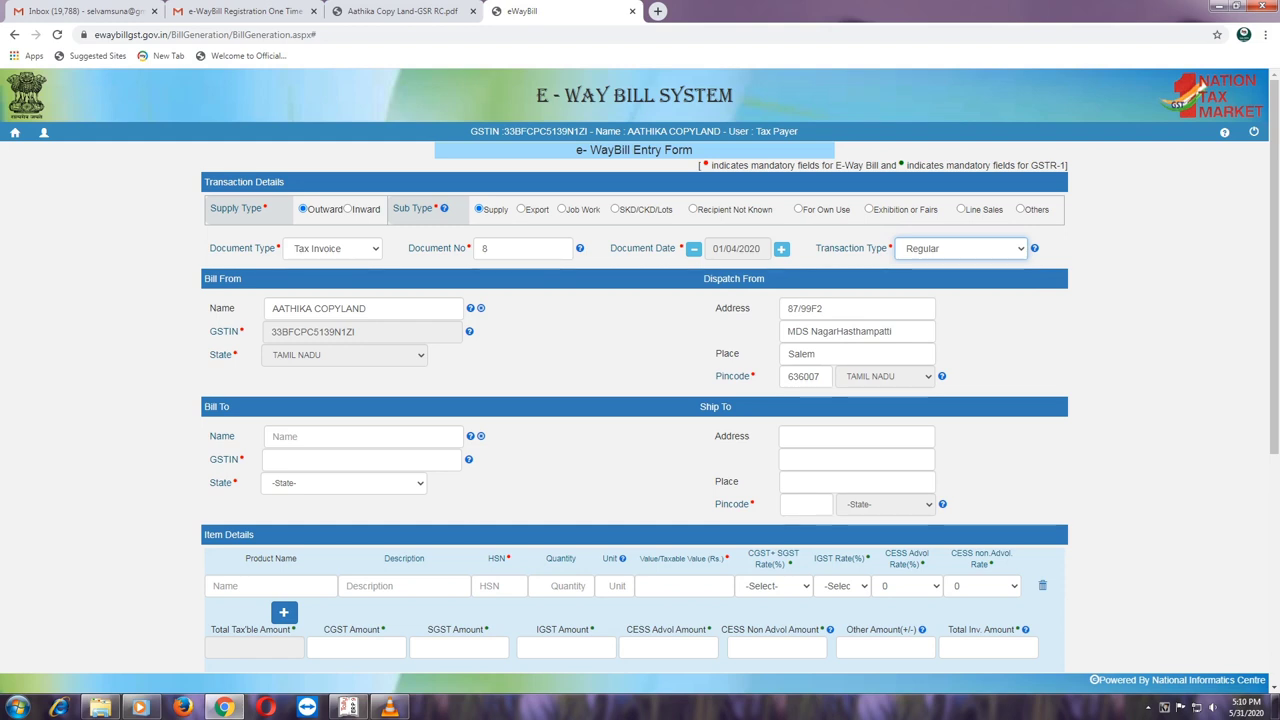
key("alt+Down")
key("Down")
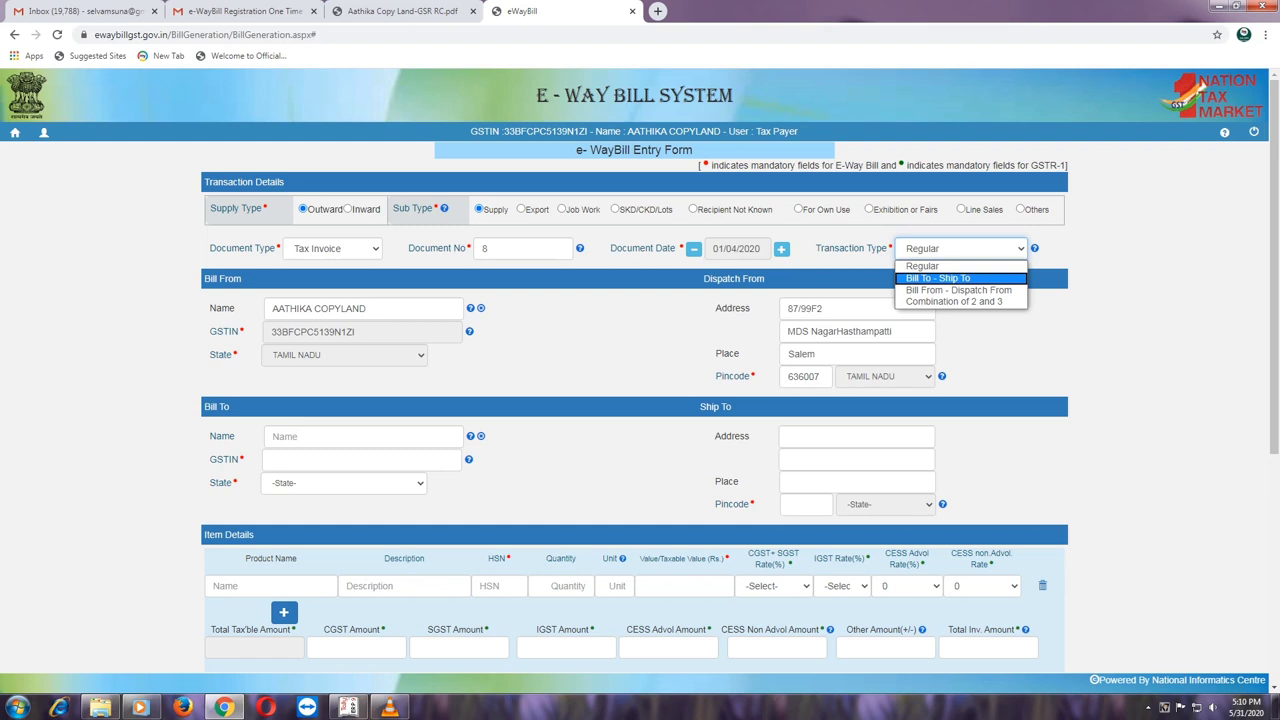
key("Up")
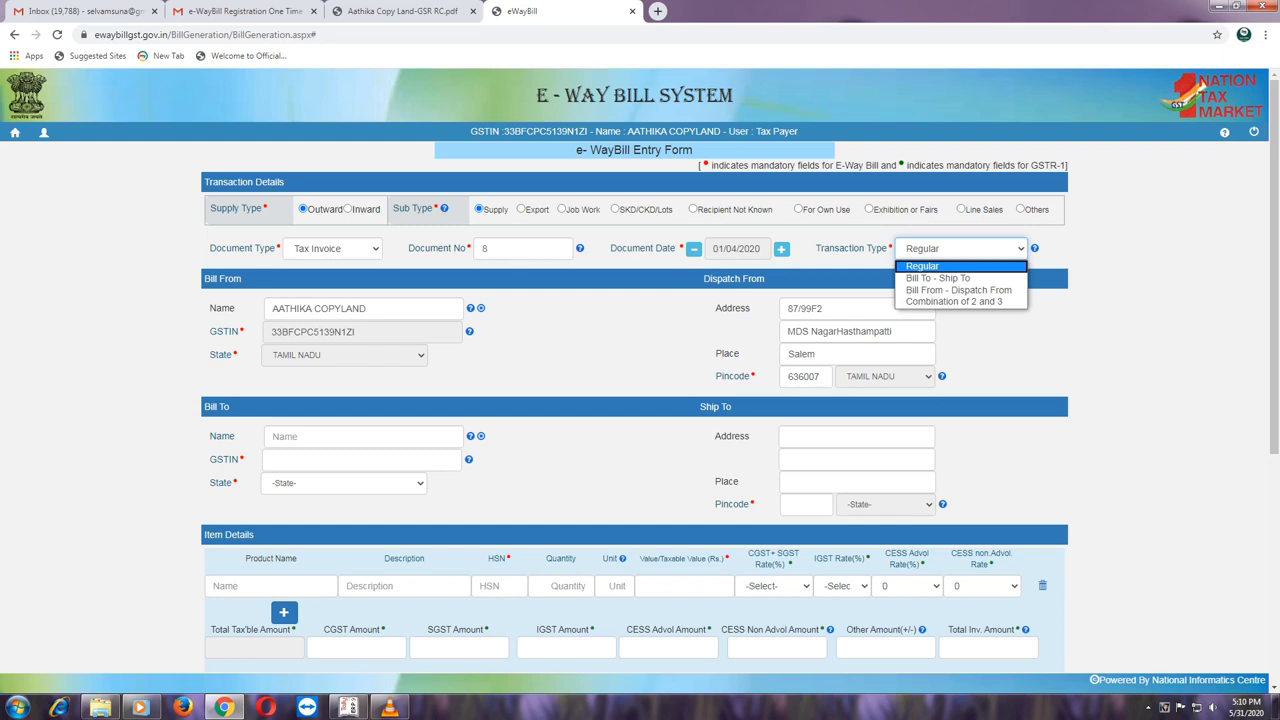
key("Return")
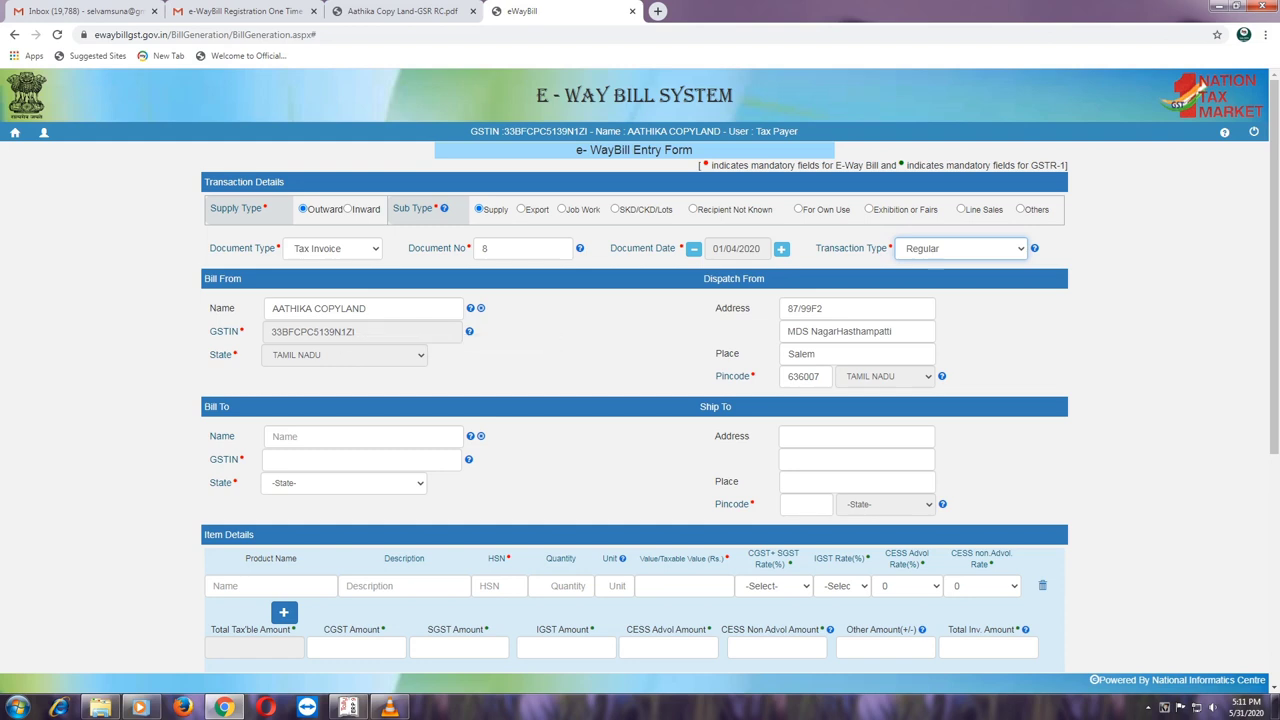
left_click(830, 353)
left_click(815, 376)
left_click(830, 353)
left_click(822, 308)
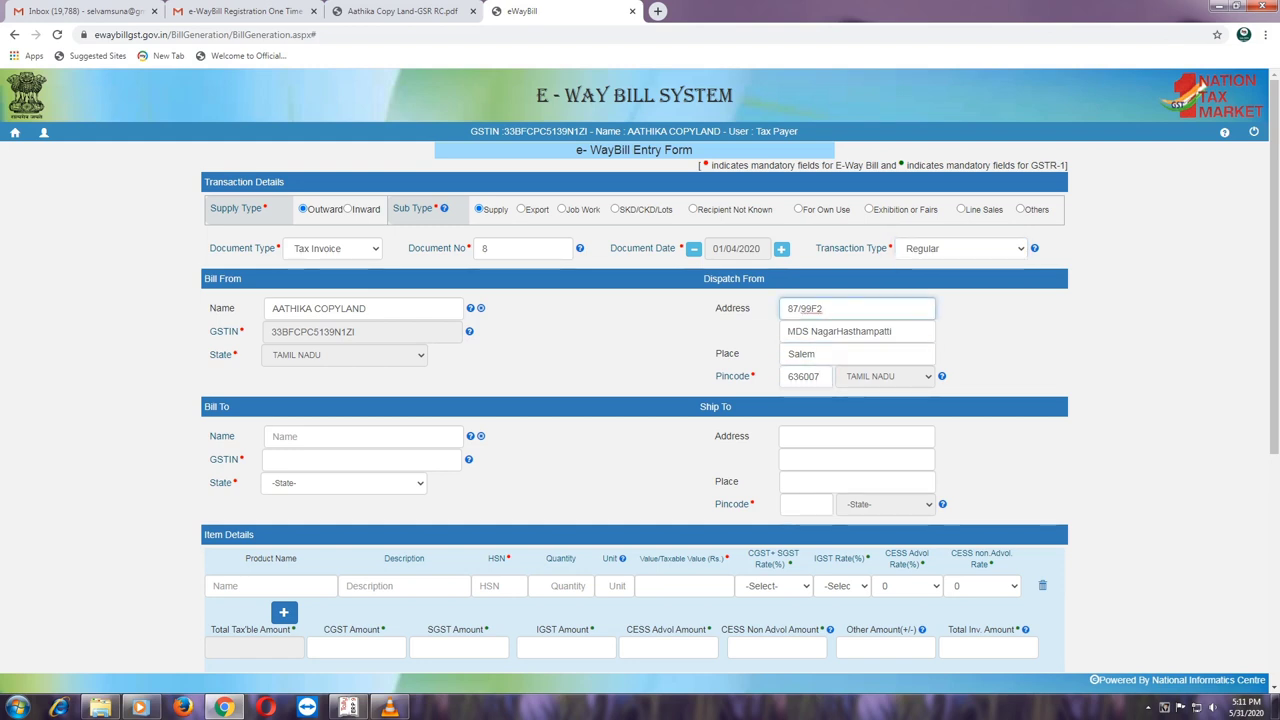
left_click(360, 459)
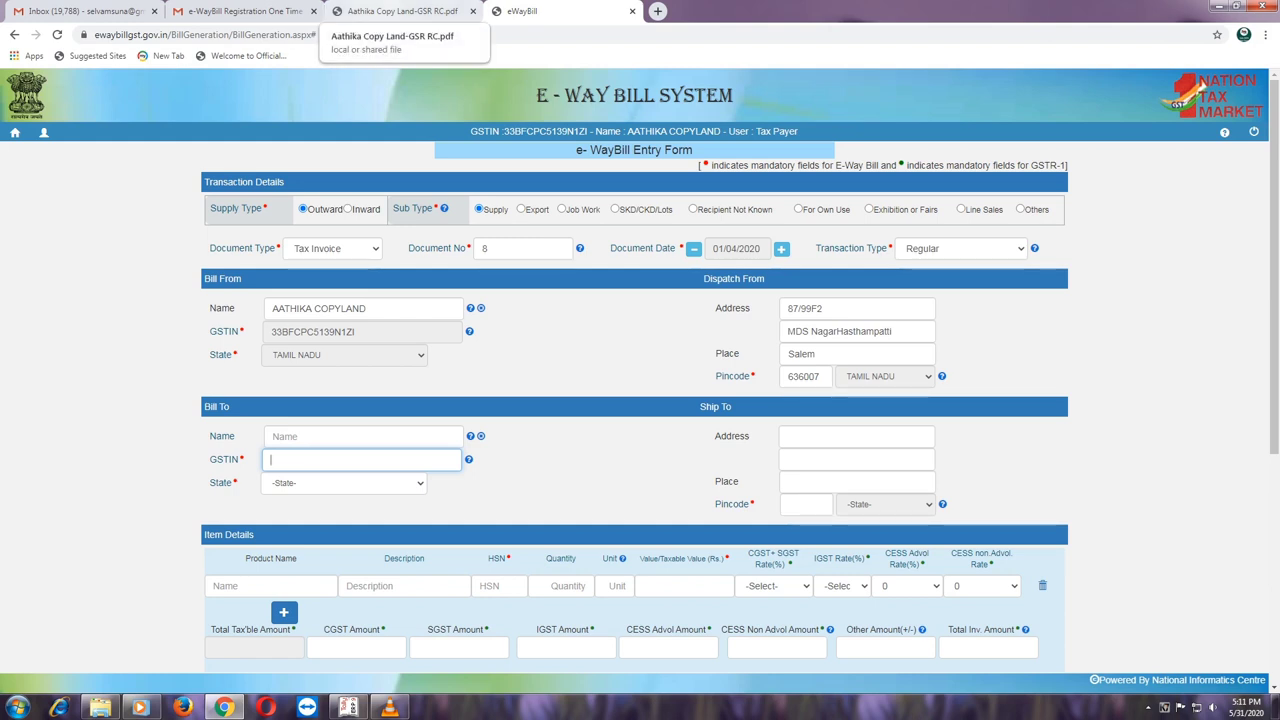
left_click(348, 707)
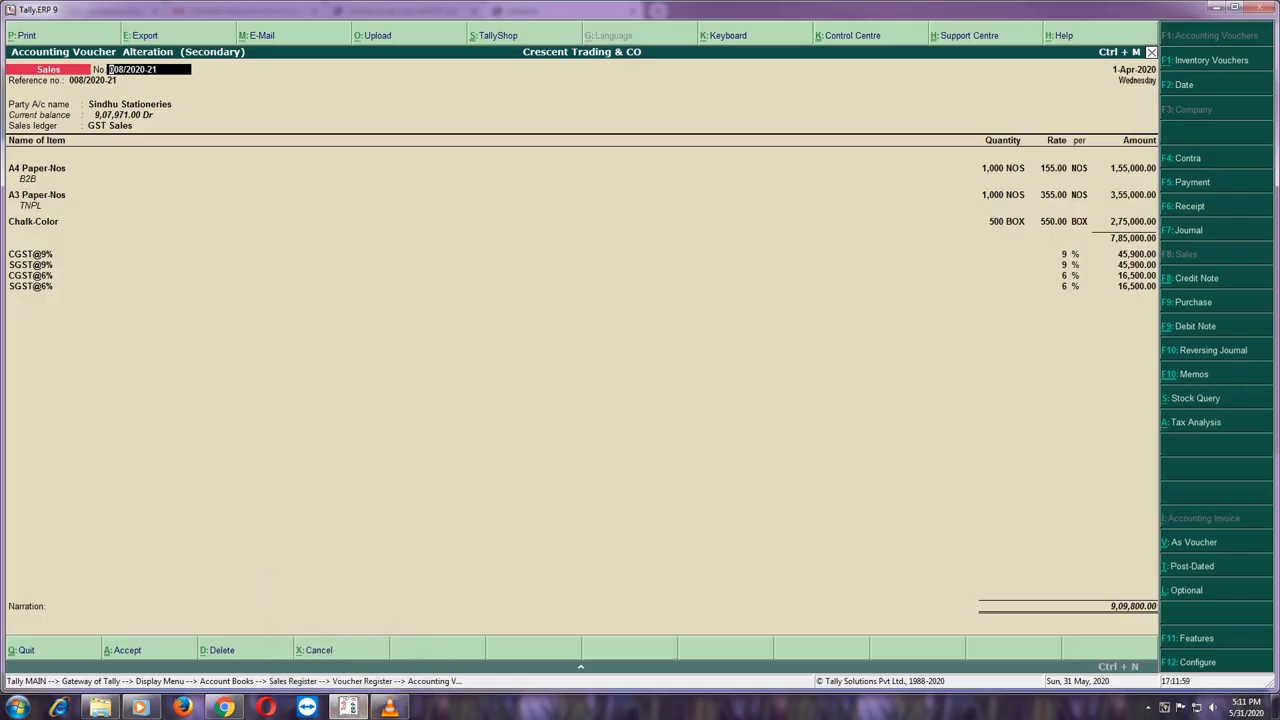
Open the Sindhu Stationeries ledger from the voucher's party name and copy its GSTIN.
key("Return")
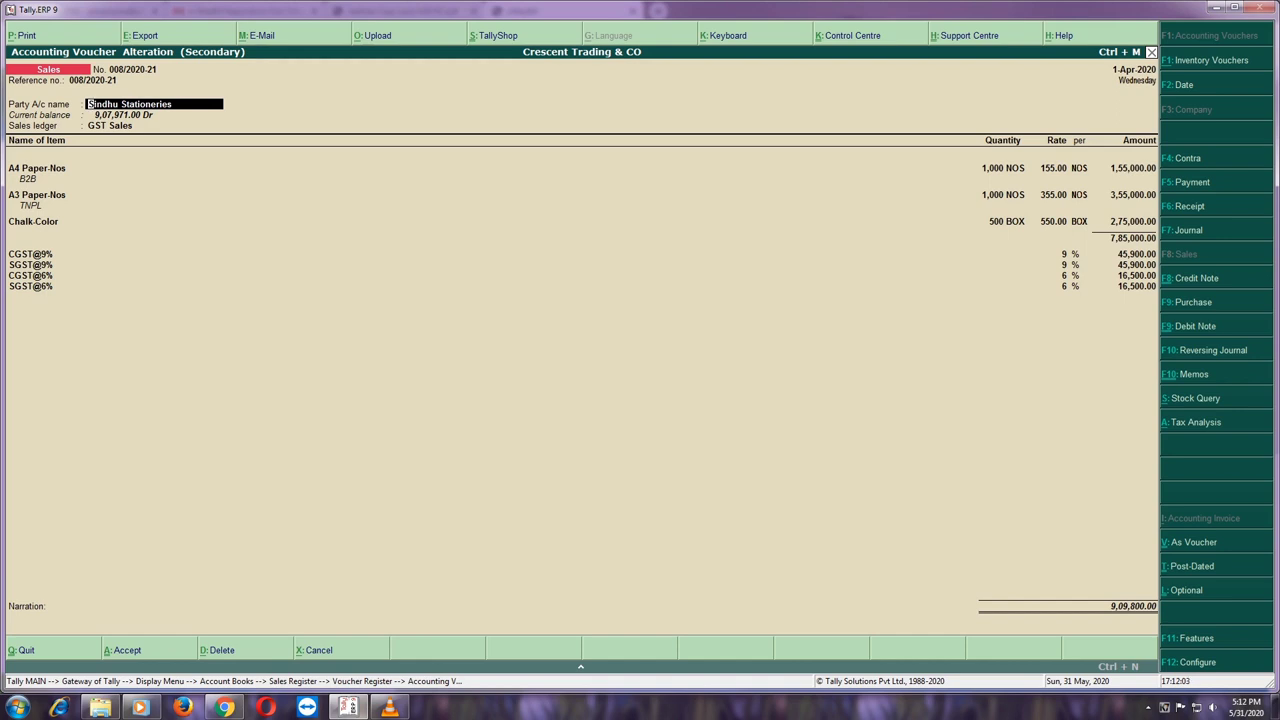
key("ctrl+Return")
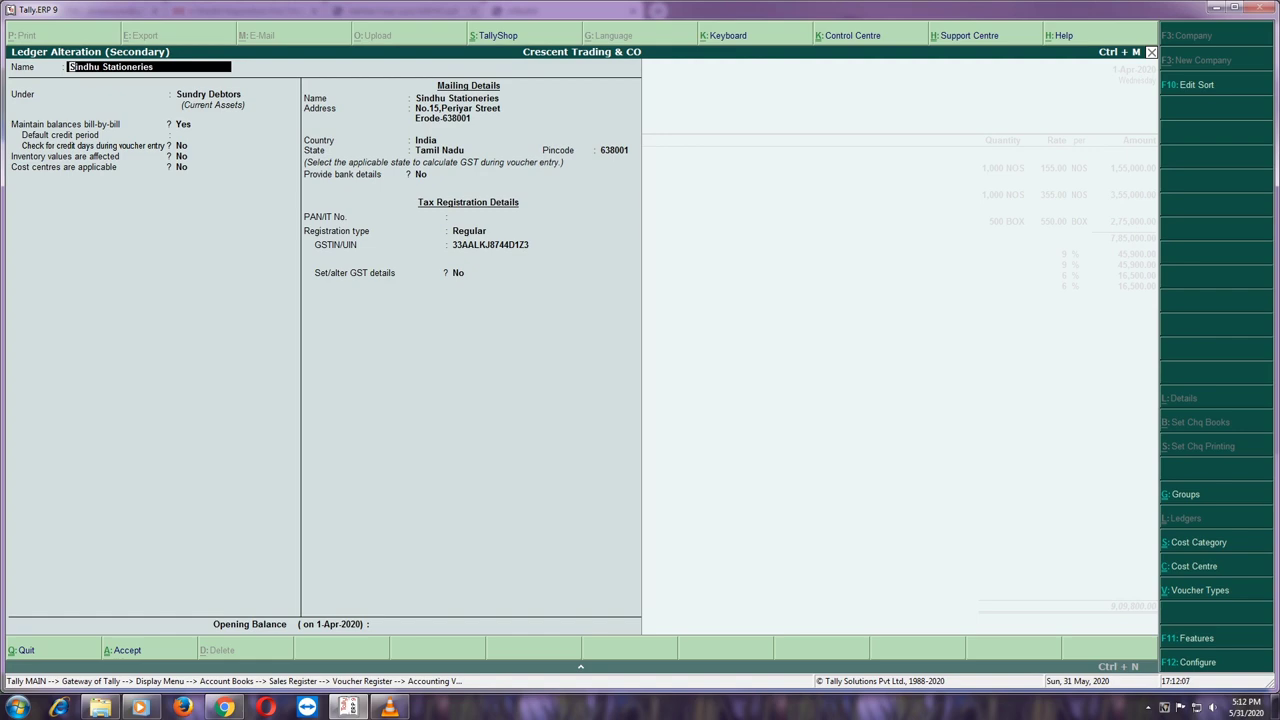
left_click(513, 244)
key("ctrl+c")
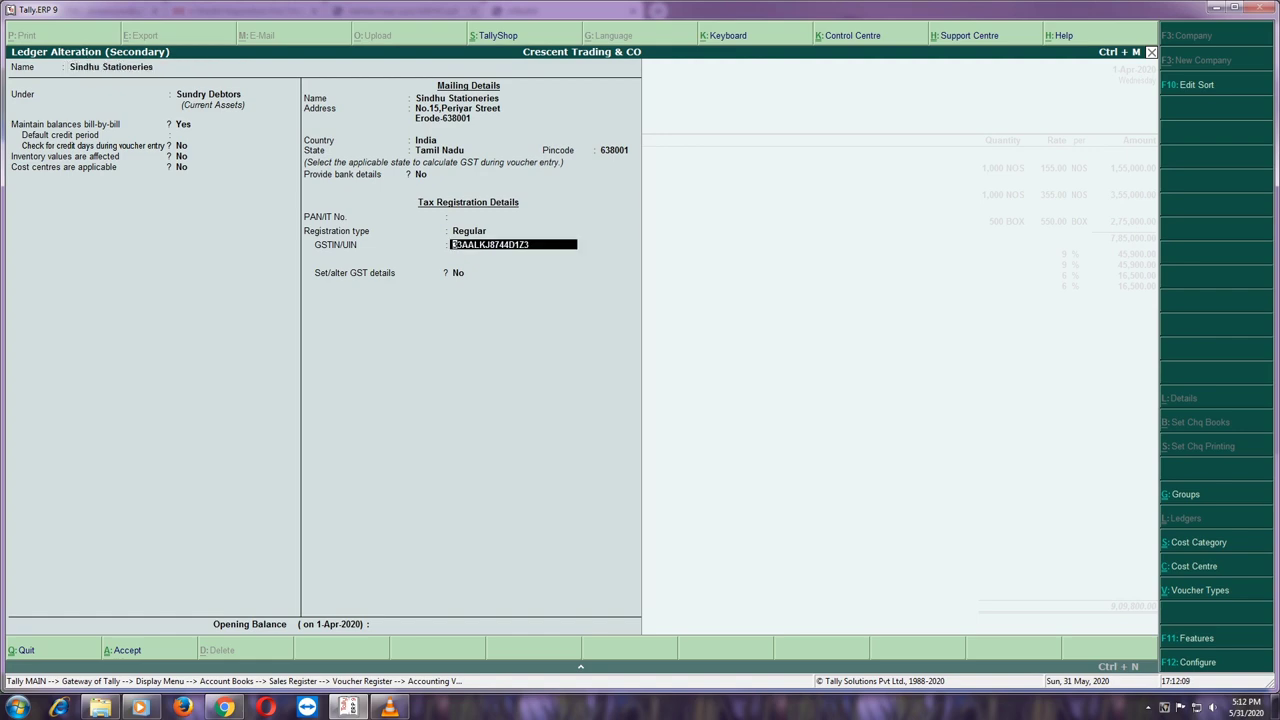
left_click(347, 707)
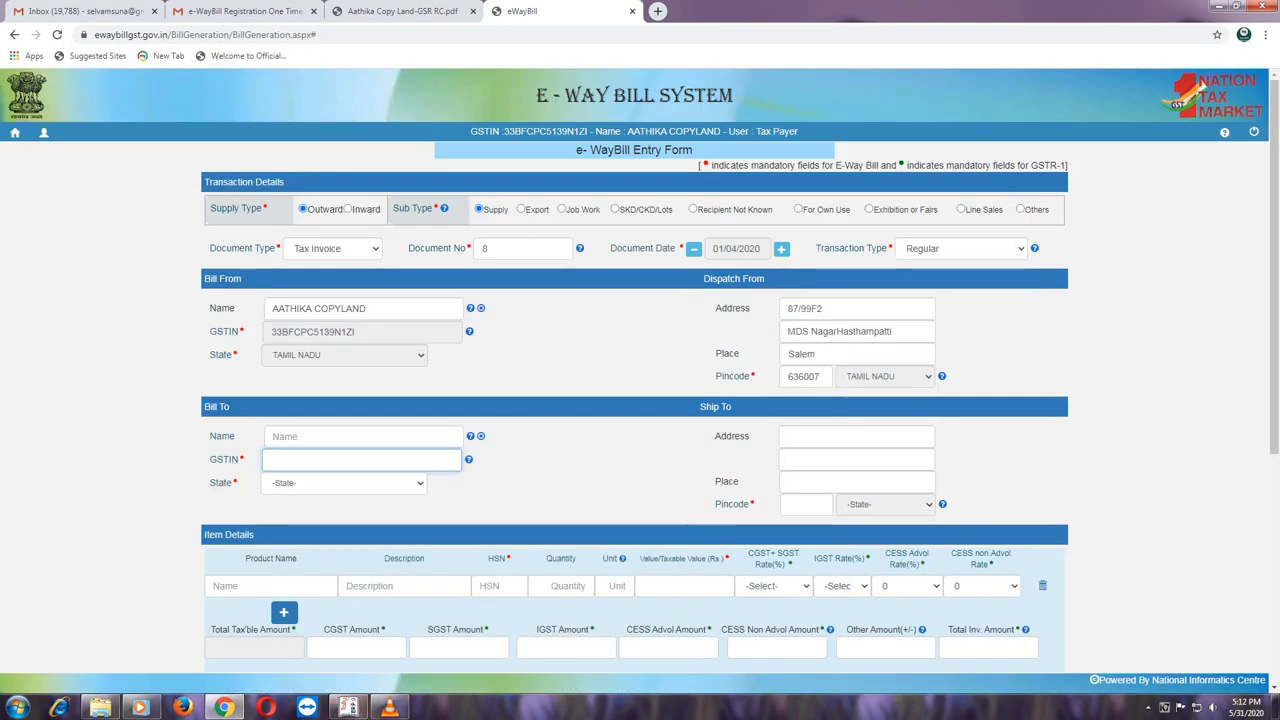
Paste the buyer's GSTIN into Bill To, dismiss the Invalid GSTIN alert, and reselect the value.
key("ctrl+v")
key("Tab")
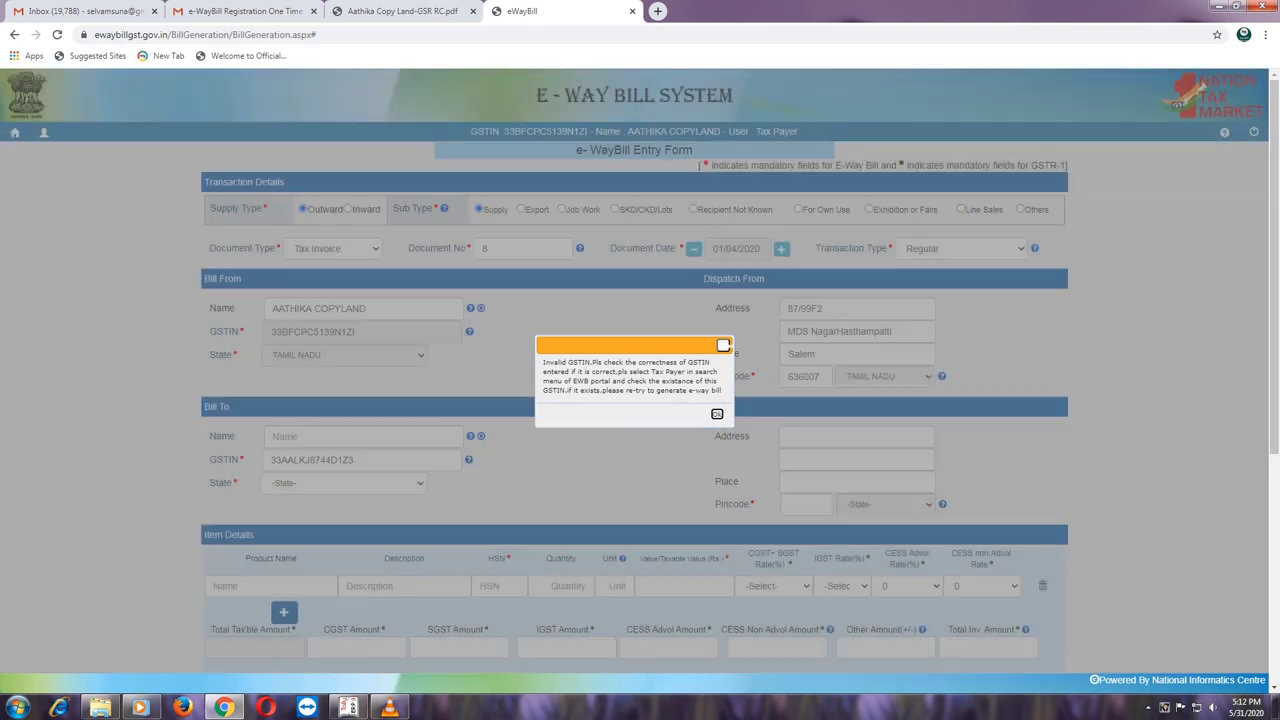
key("Return")
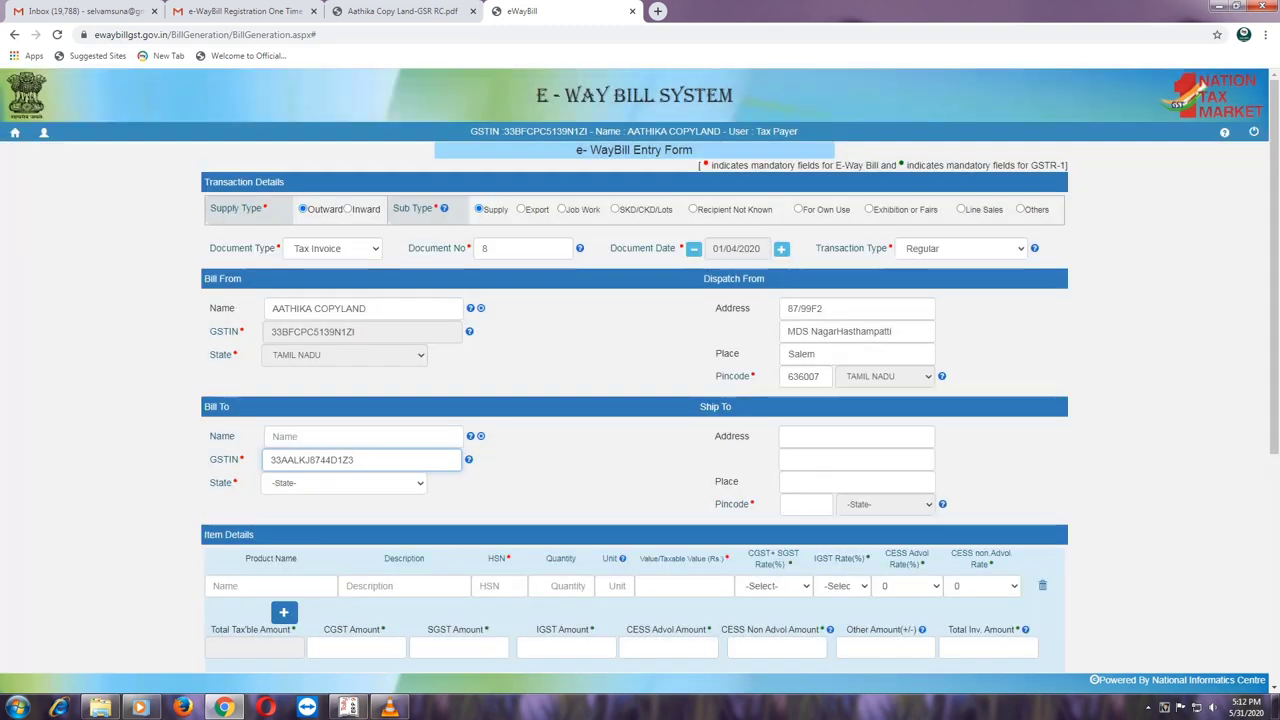
key("ctrl+a")
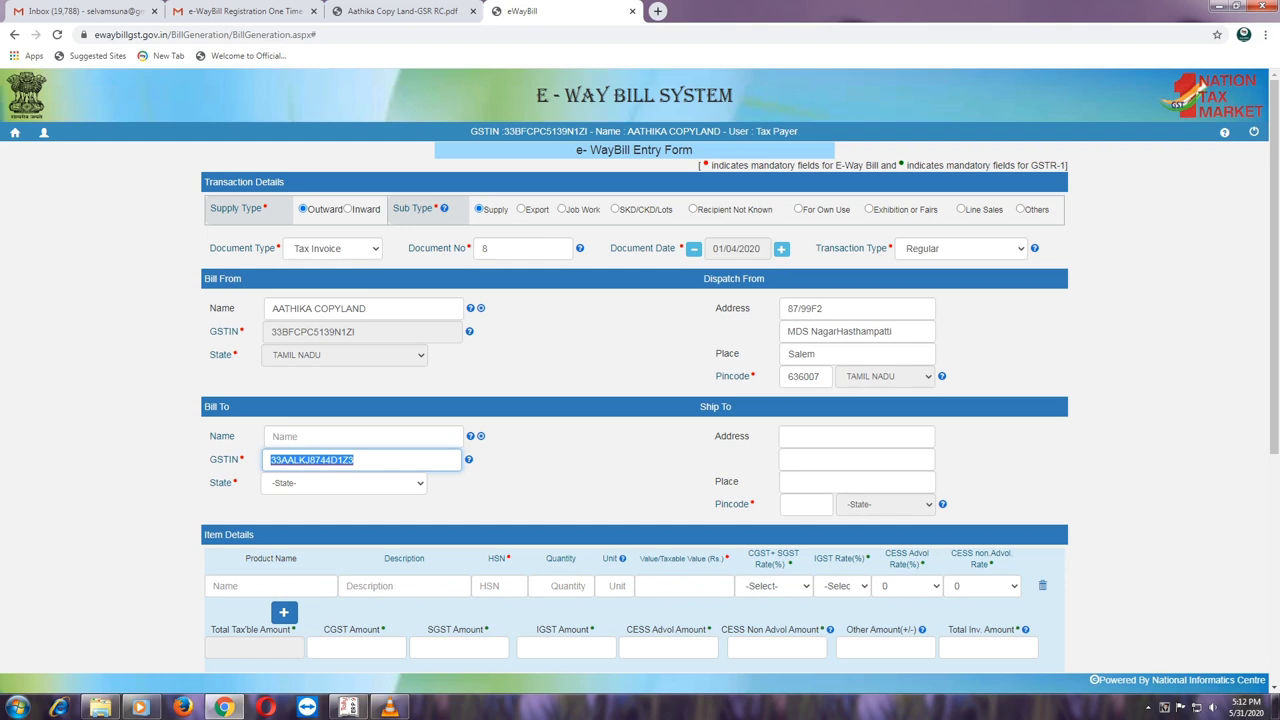
left_click(856, 459)
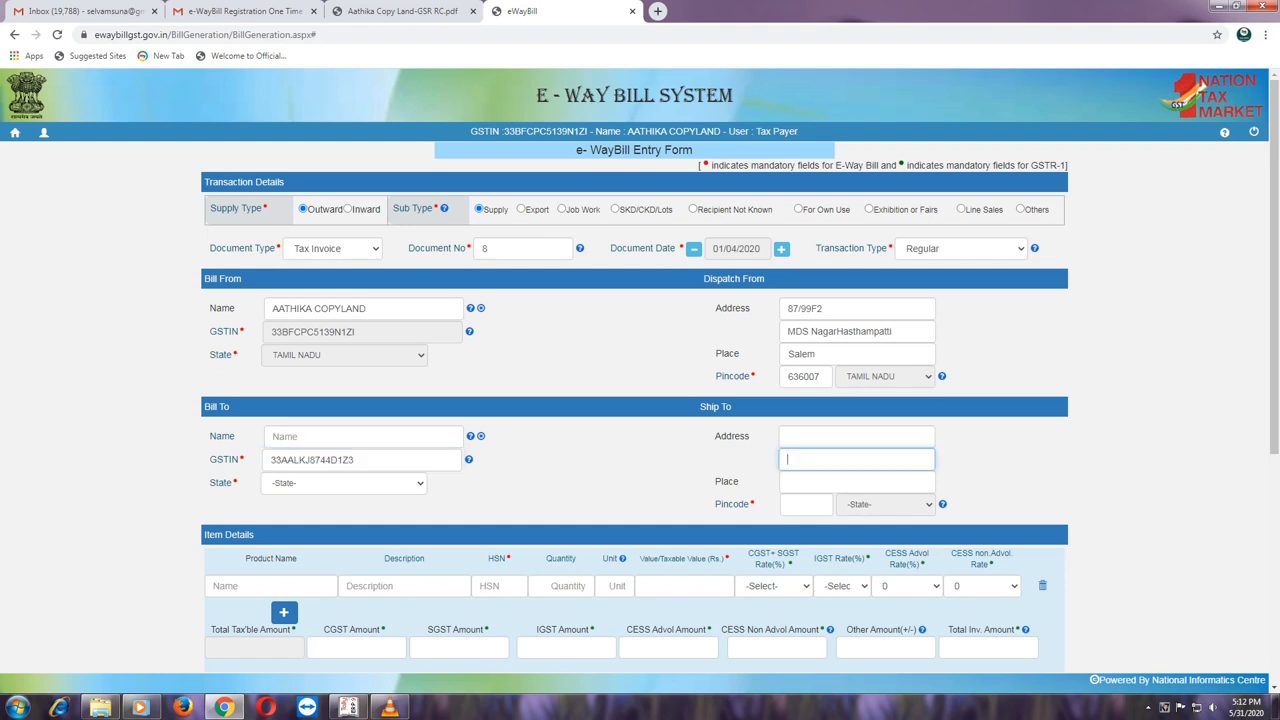
double_click(355, 460)
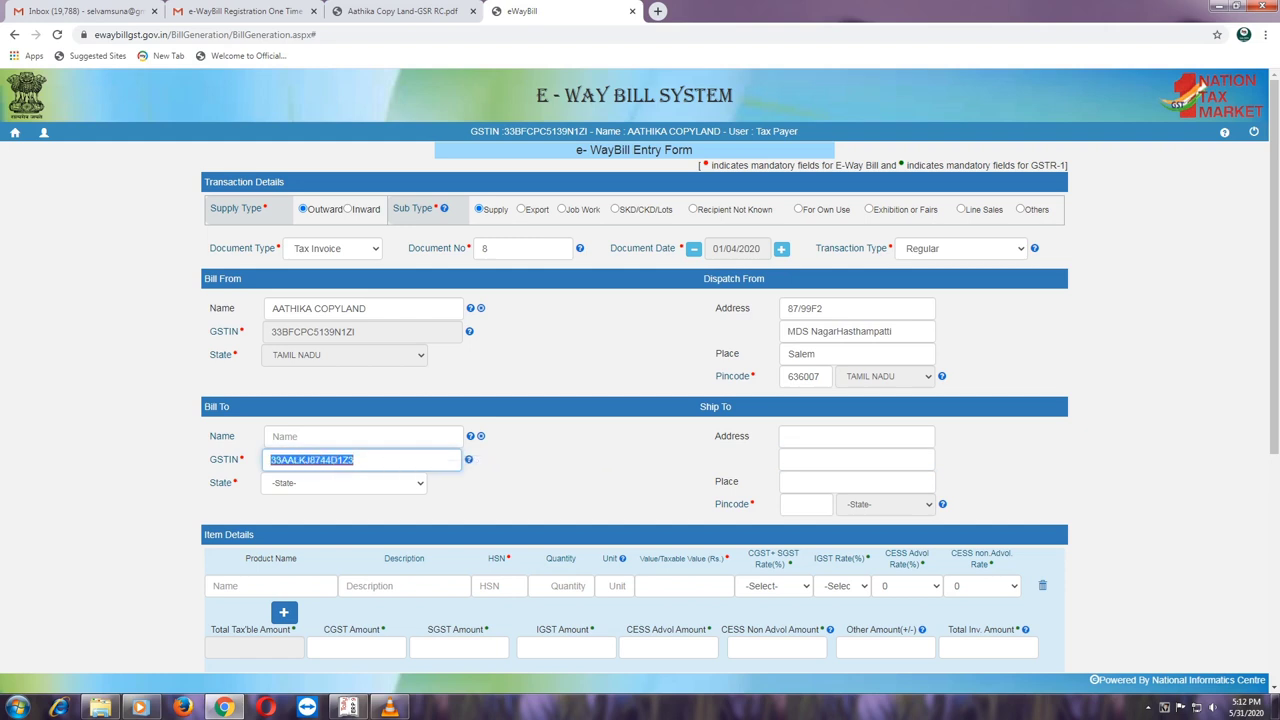
left_click(355, 460)
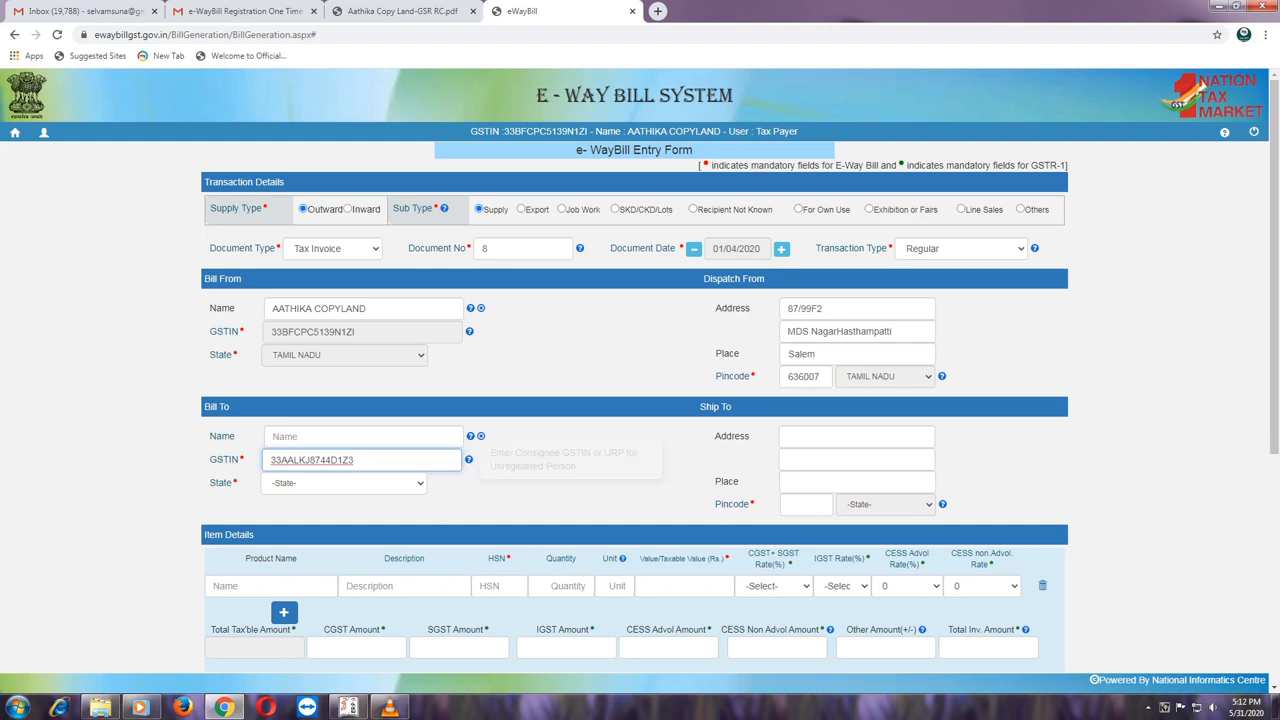
mouse_move(468, 460)
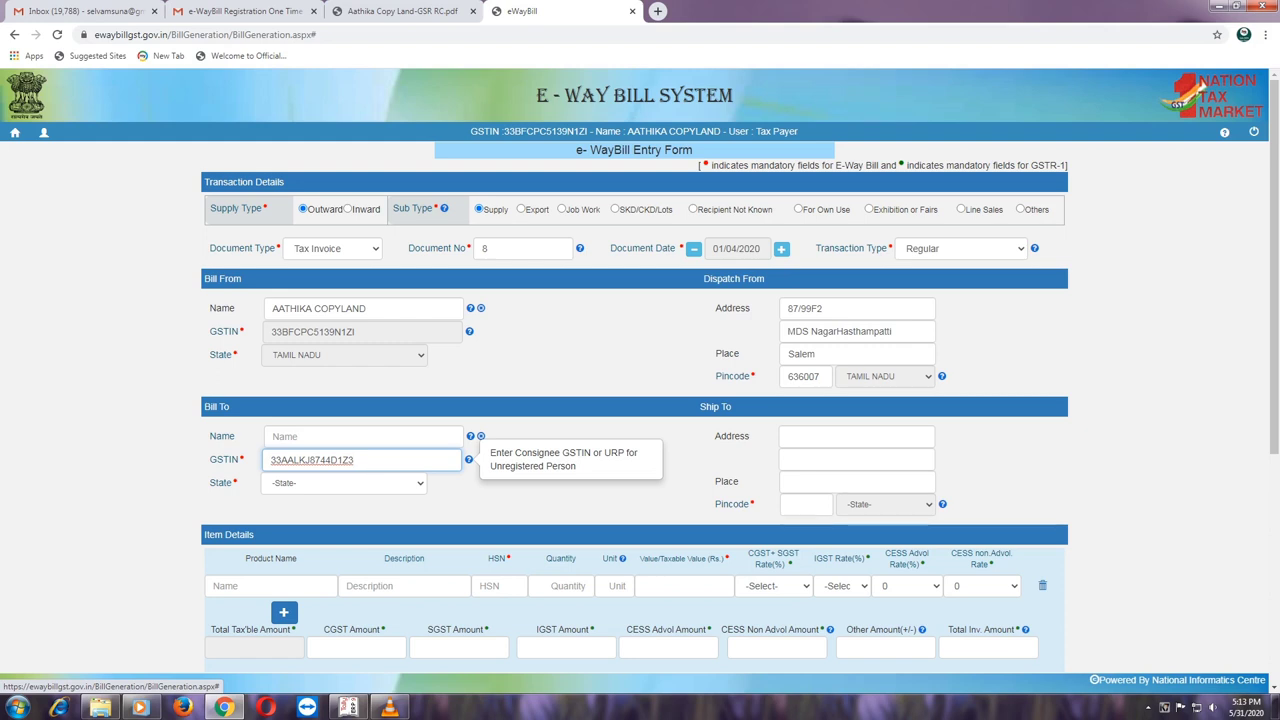
left_click_drag(356, 460, 268, 460)
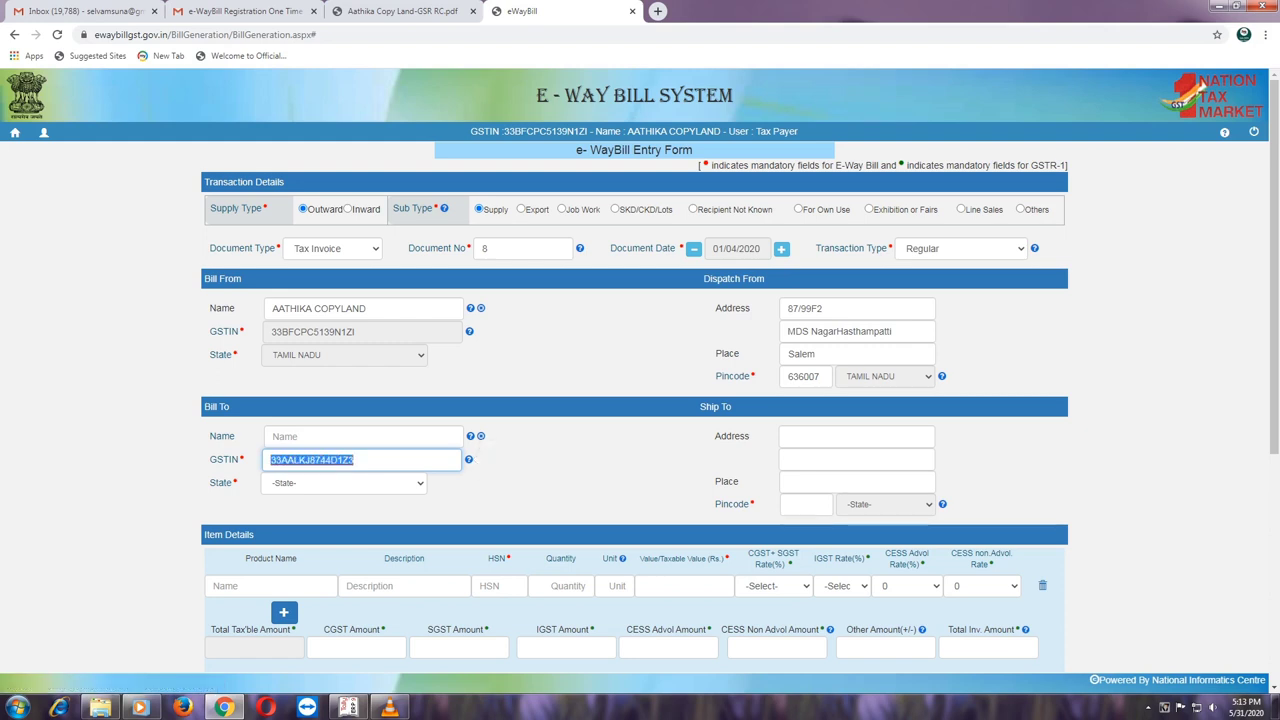
Enter URP as the Bill To GSTIN.
type("URP")
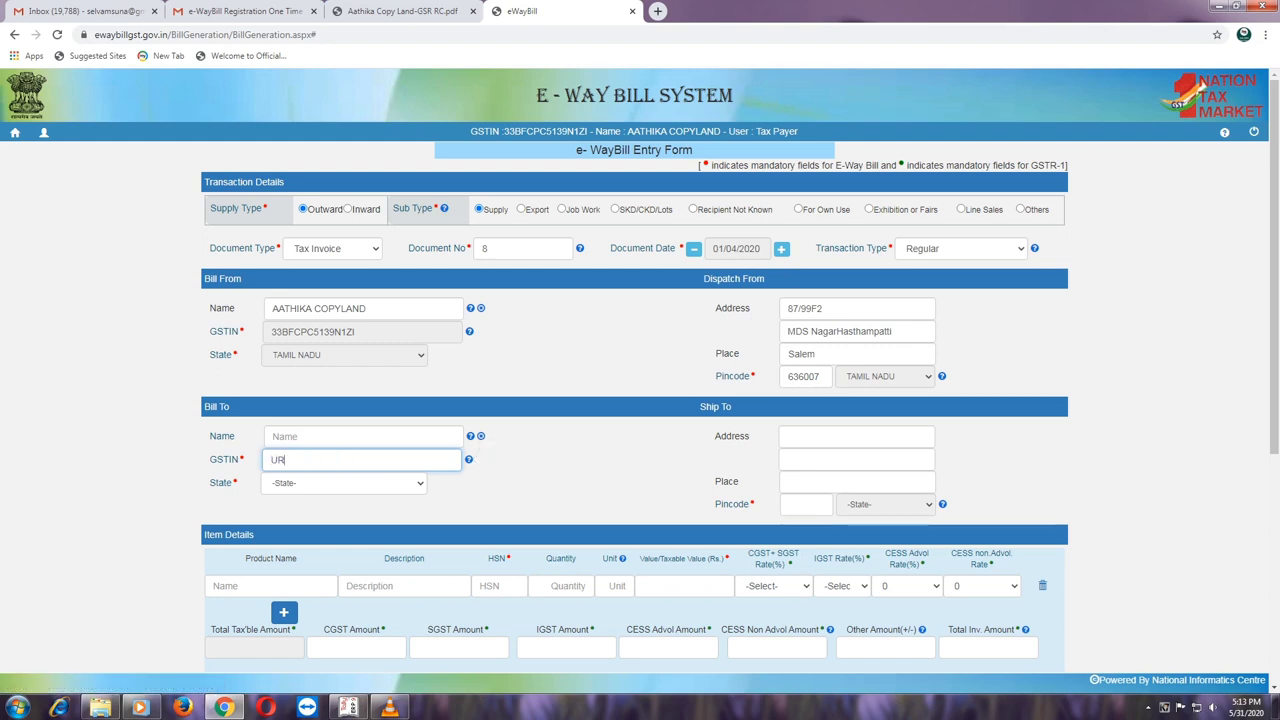
left_click(468, 459)
key("Tab")
key("Tab")
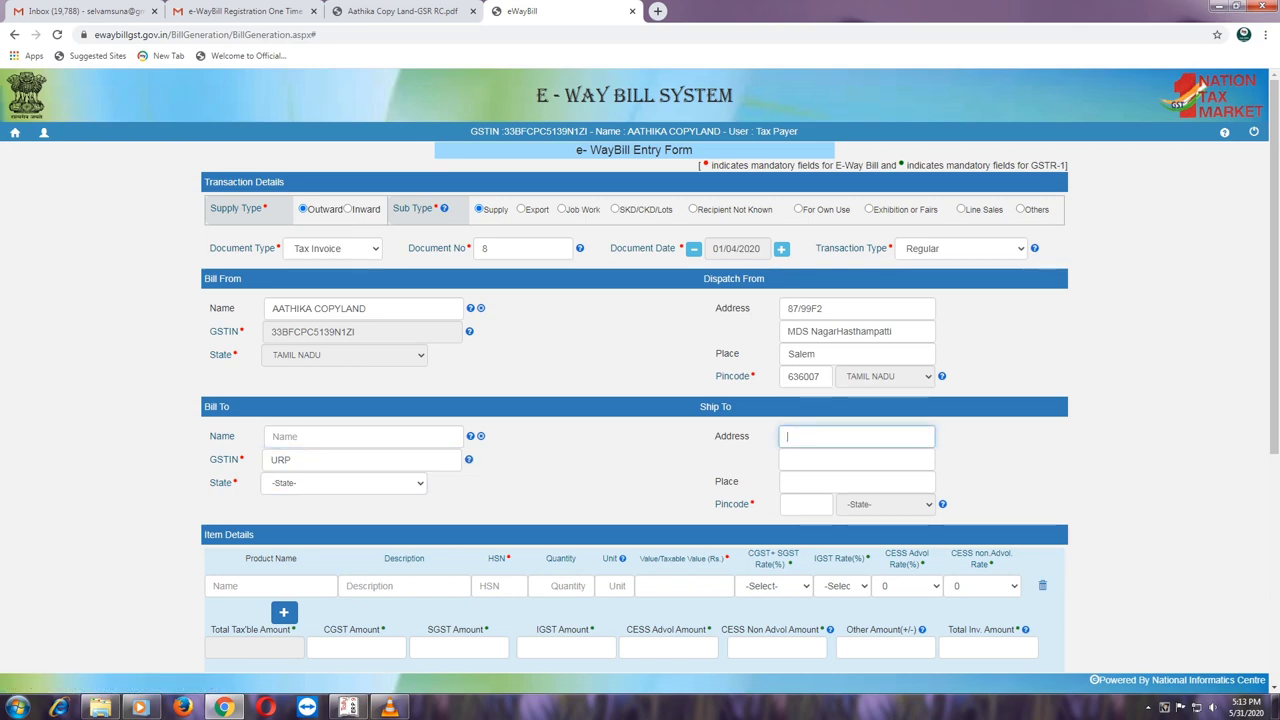
scroll(640, 370, "down", 2)
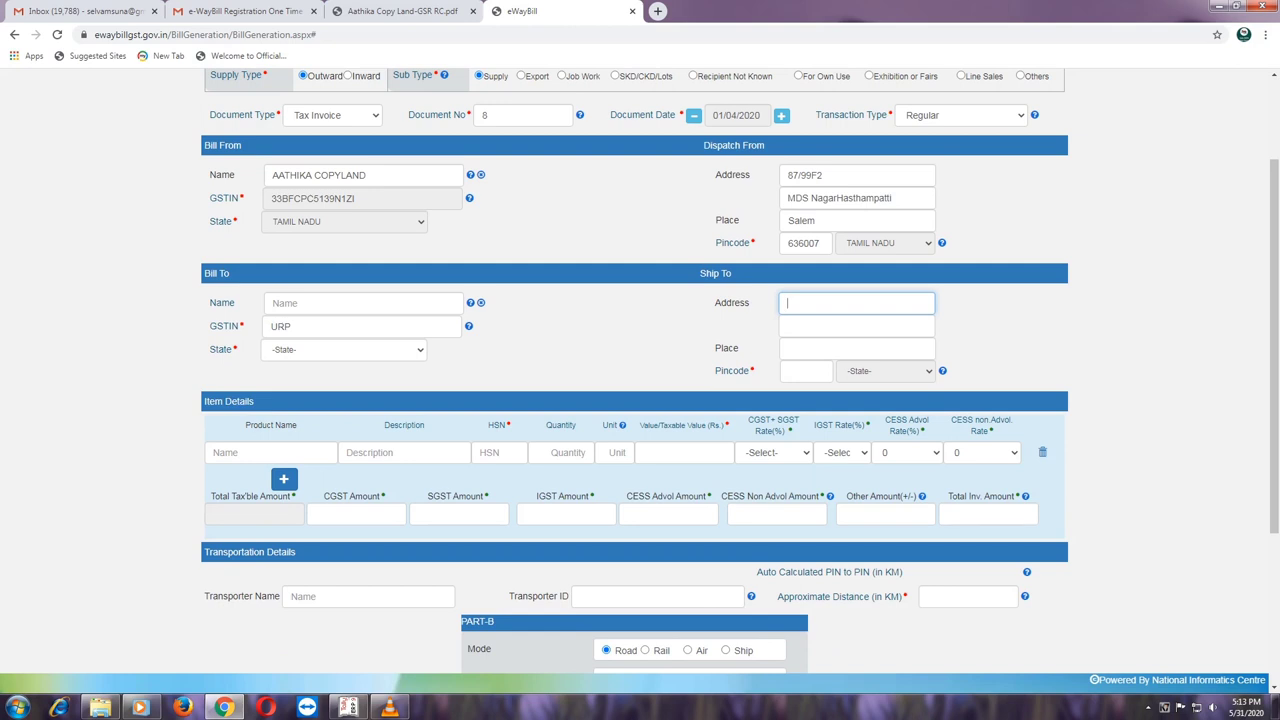
double_click(280, 326)
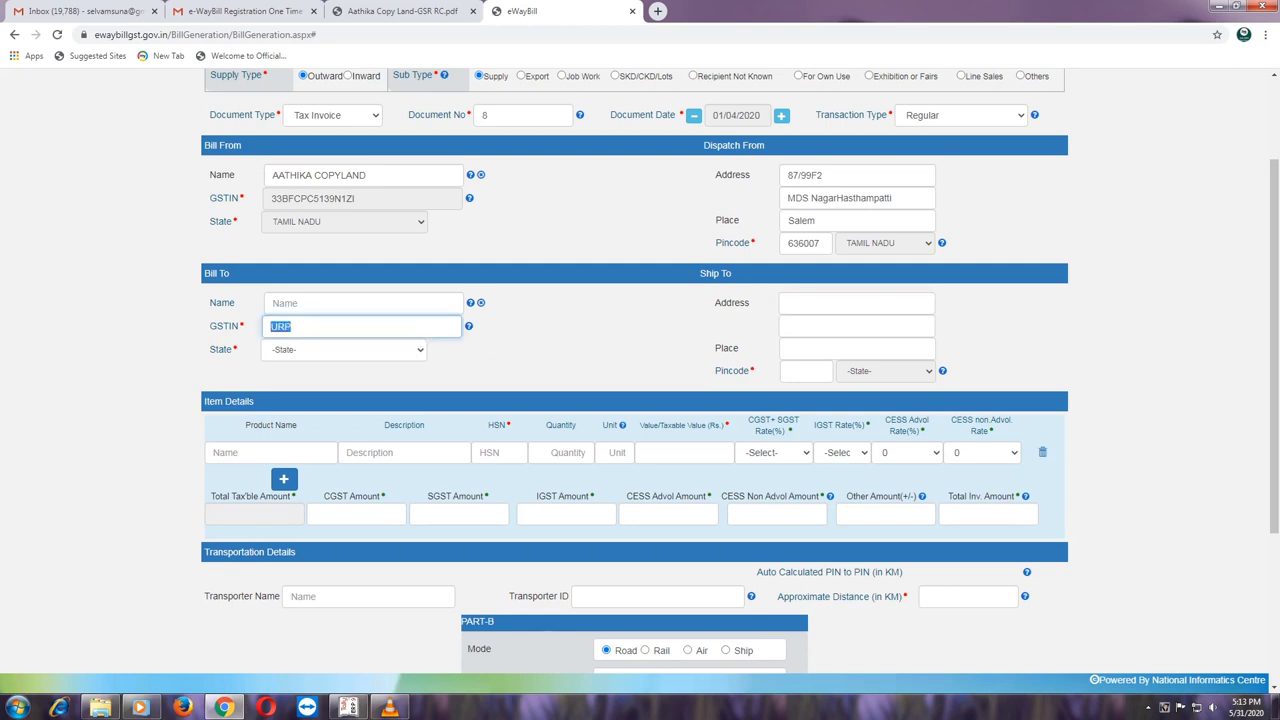
scroll(640, 370, "down", 4)
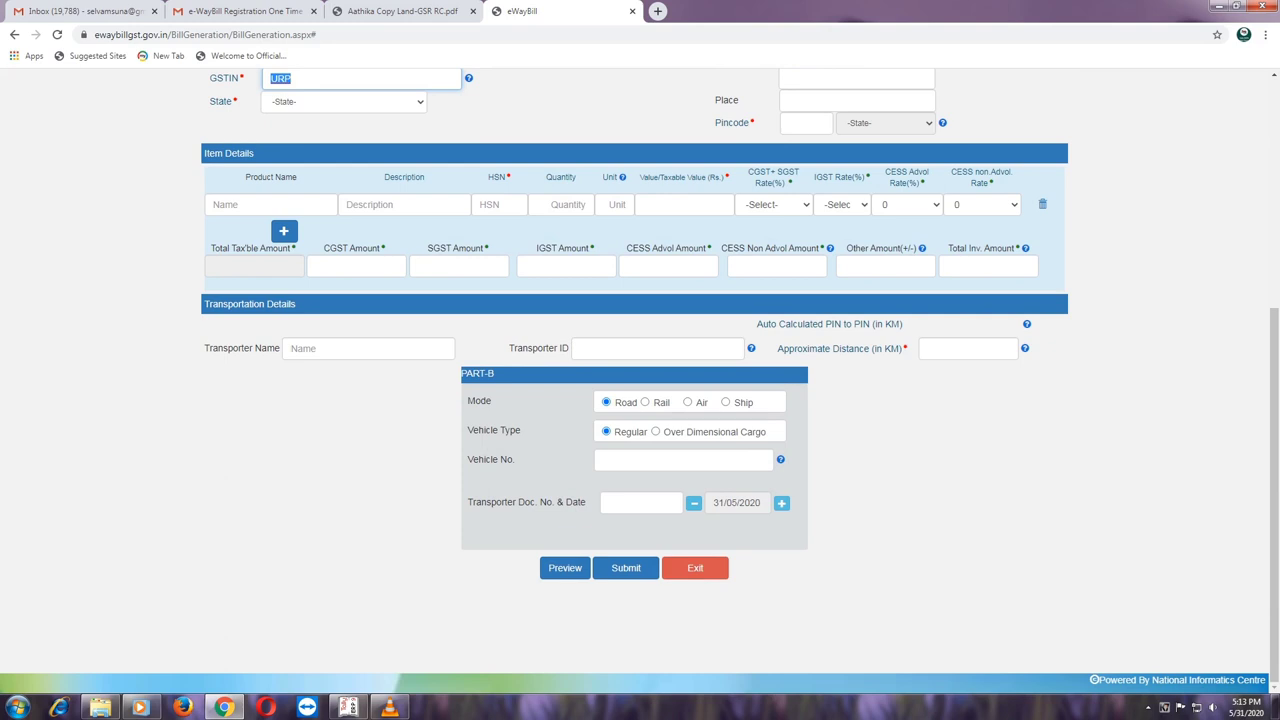
scroll(640, 370, "up", 3)
left_click(805, 322)
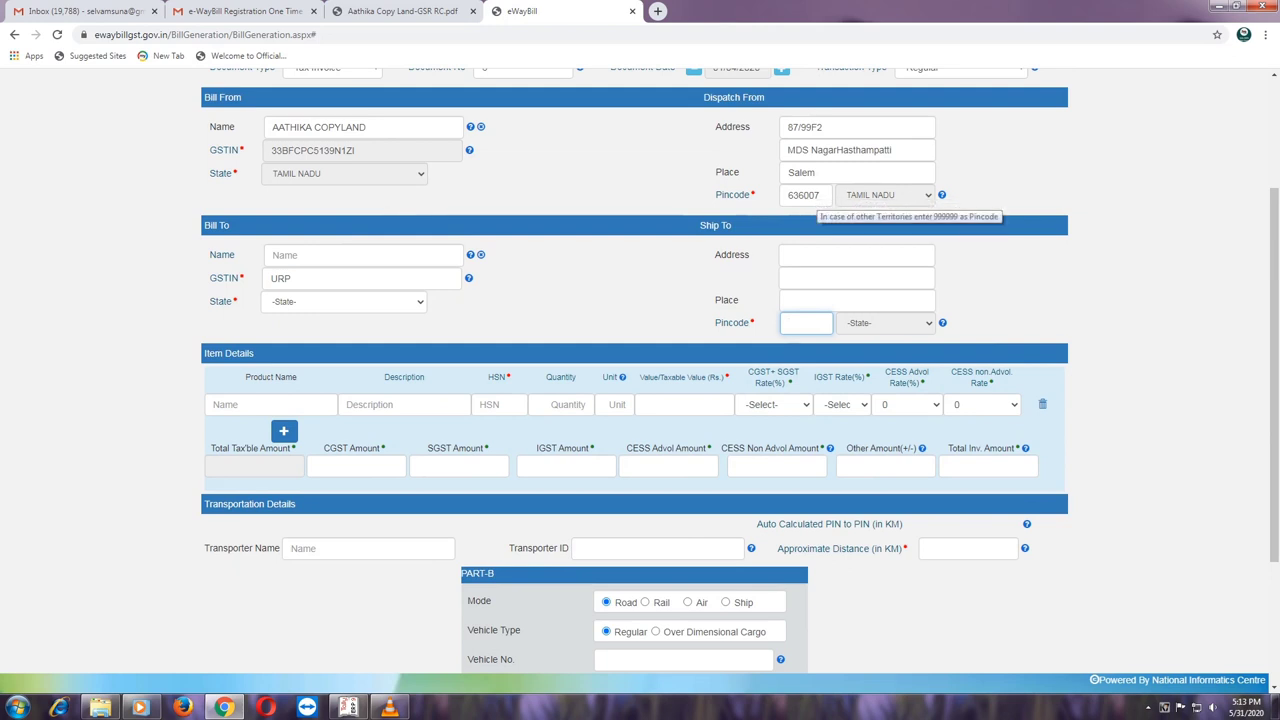
left_click(856, 254)
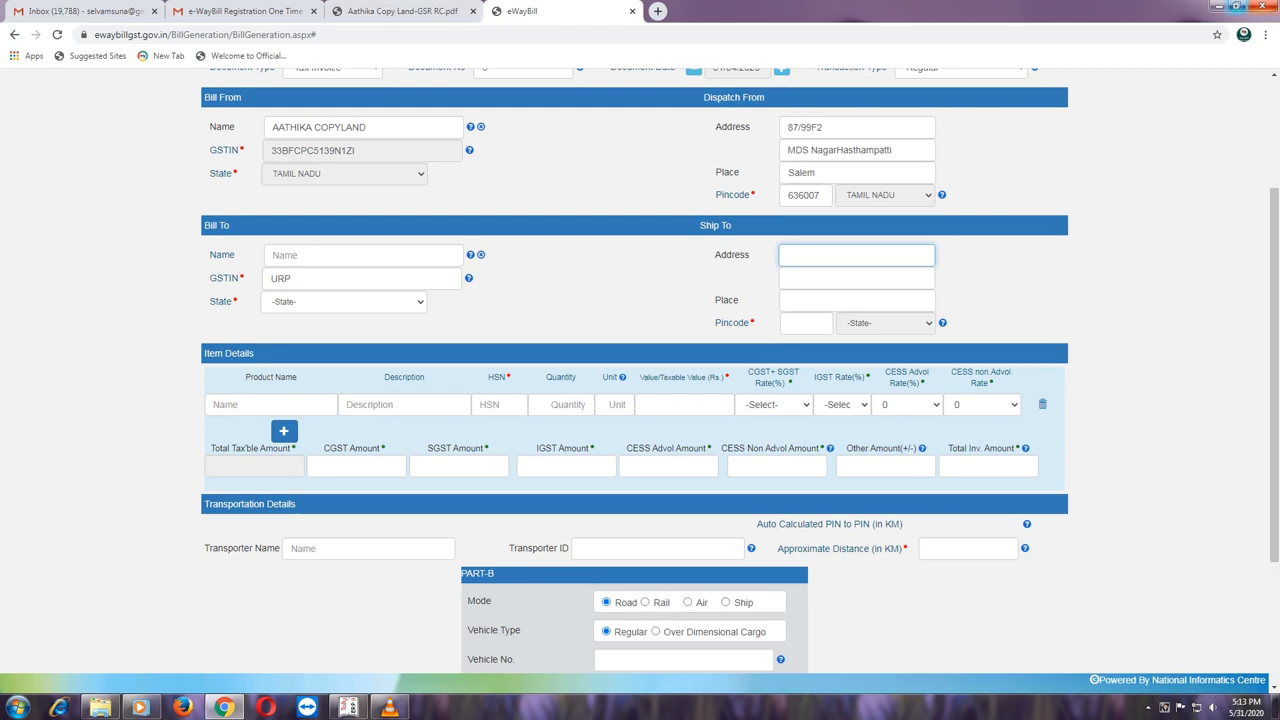
key("alt+Tab")
left_click_drag(136, 230, 267, 230)
key("ctrl+c")
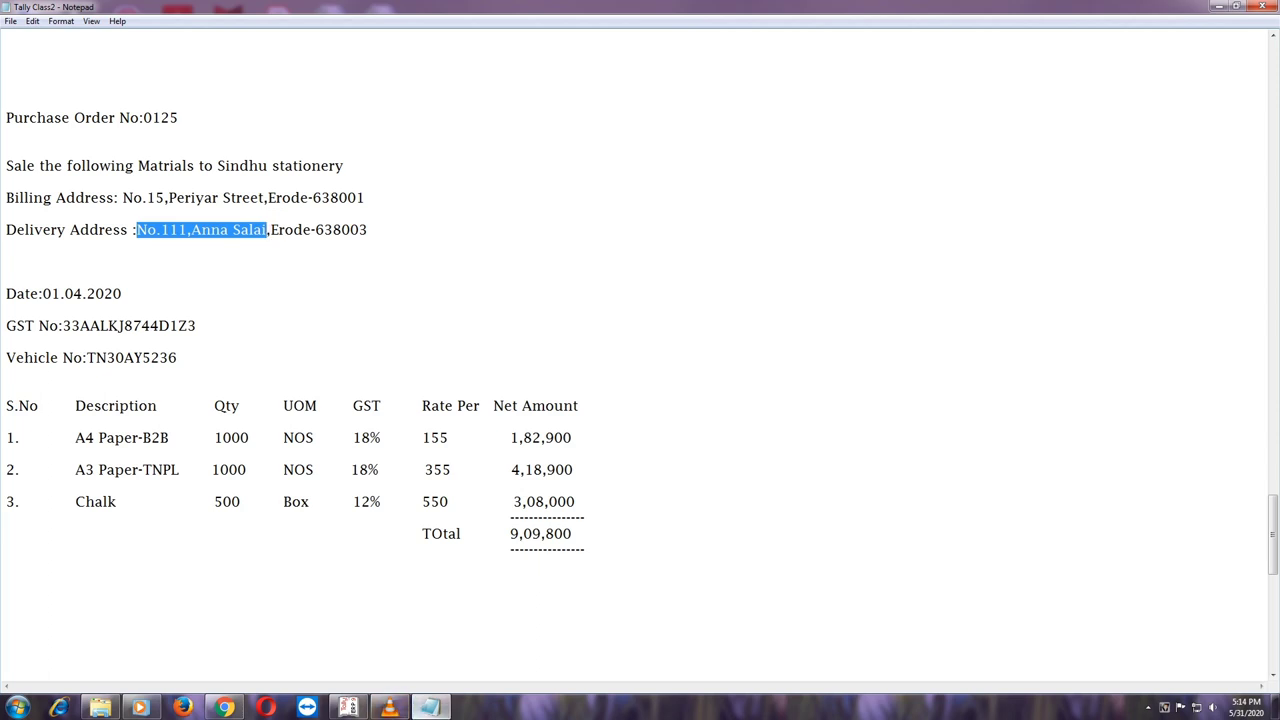
left_click(224, 707)
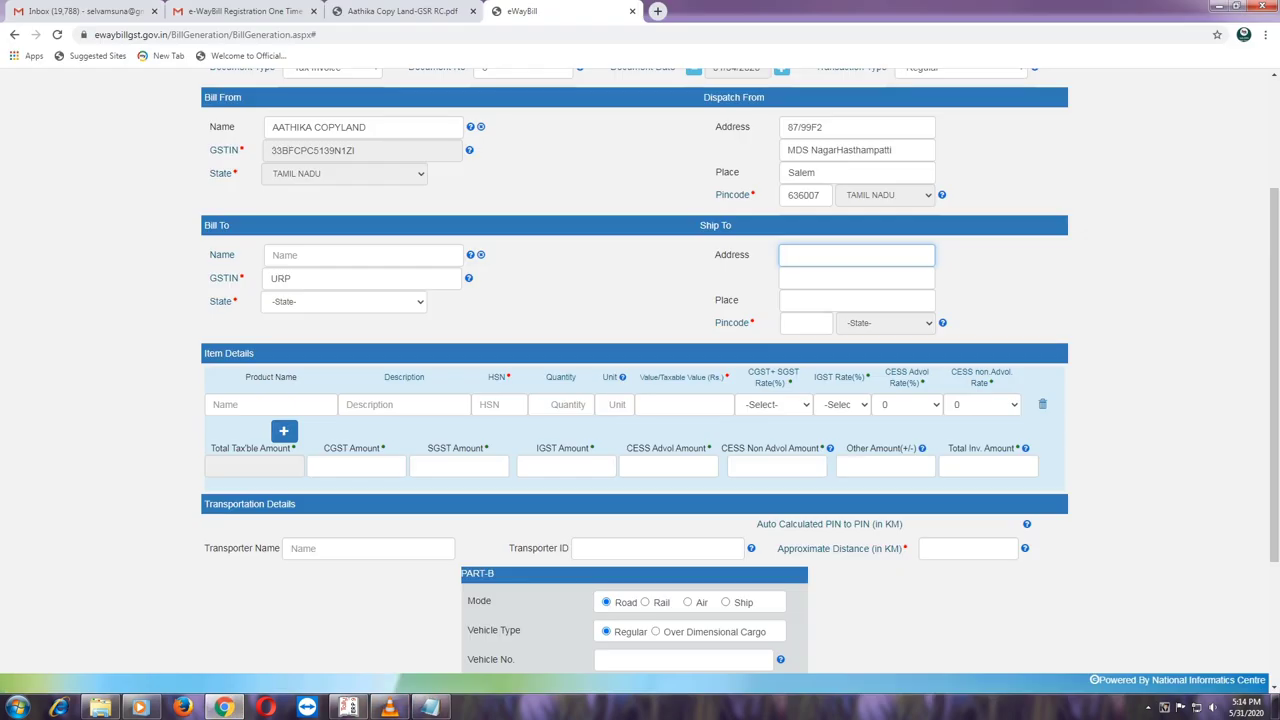
key("ctrl+v")
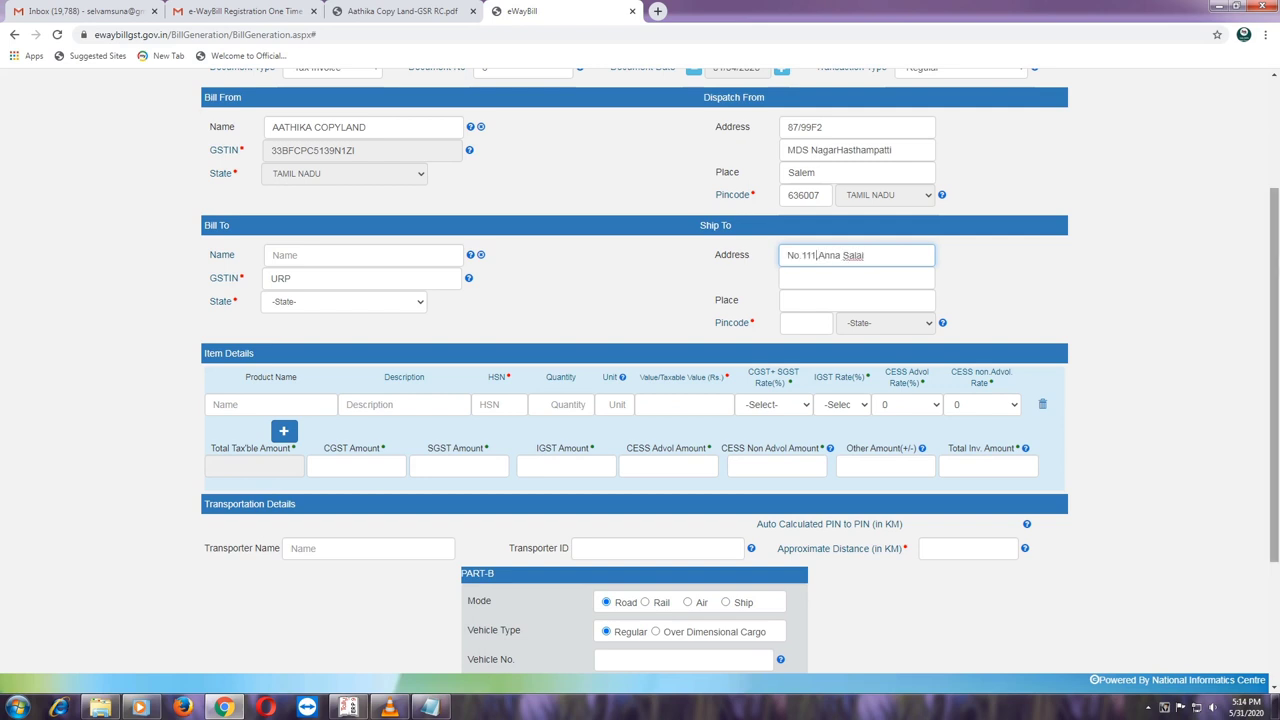
key("BackSpace")
key("BackSpace")
key("Tab")
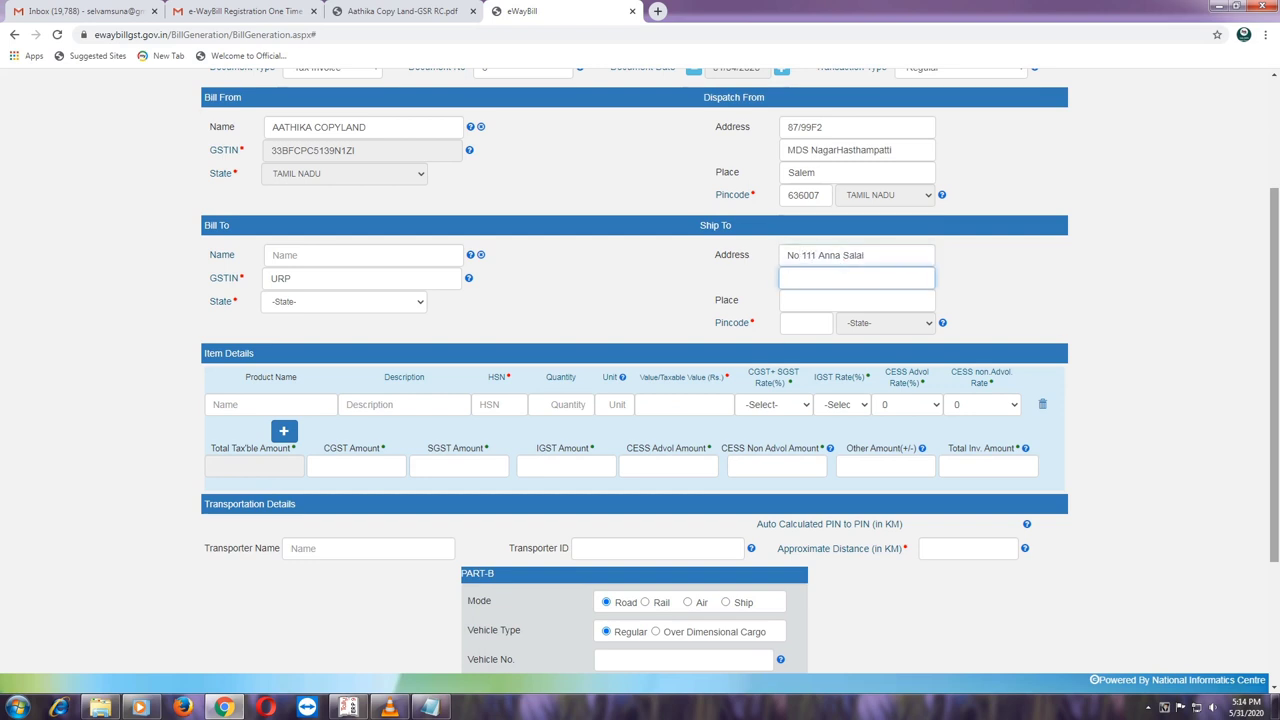
Set the Ship To place to Erode, then return to the order notes.
left_click(856, 300)
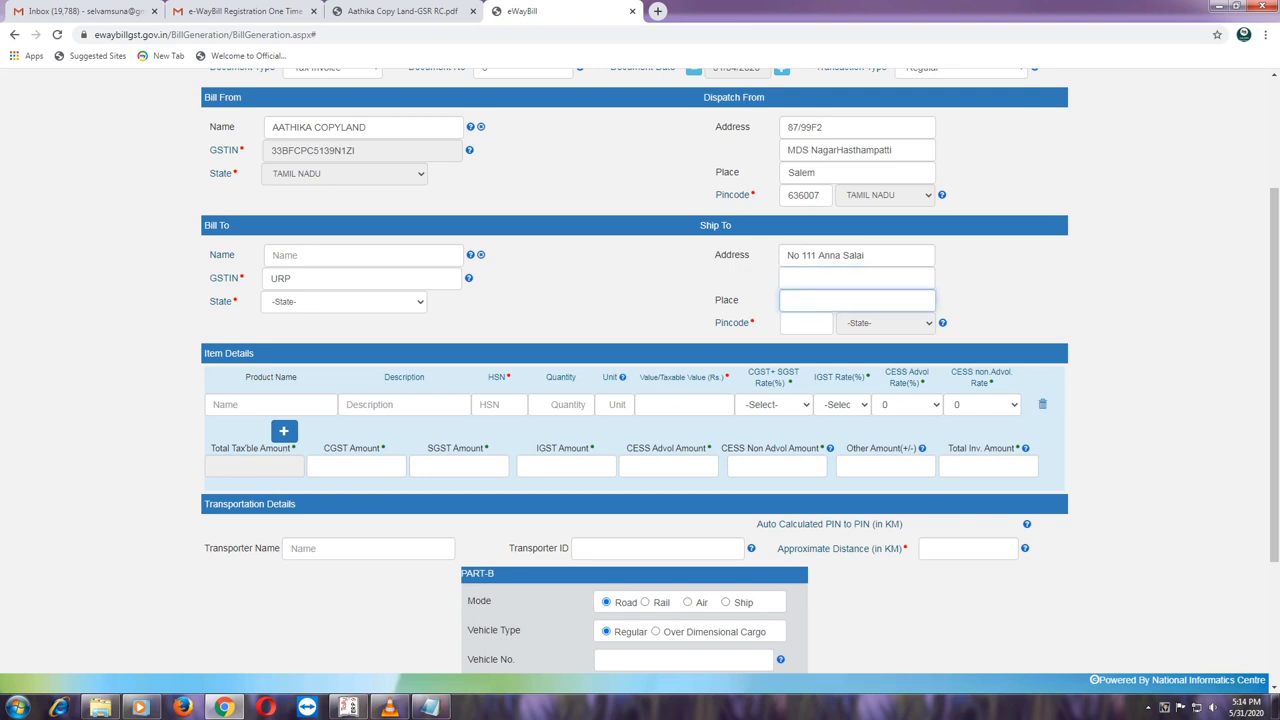
type("Erode")
left_click(806, 322)
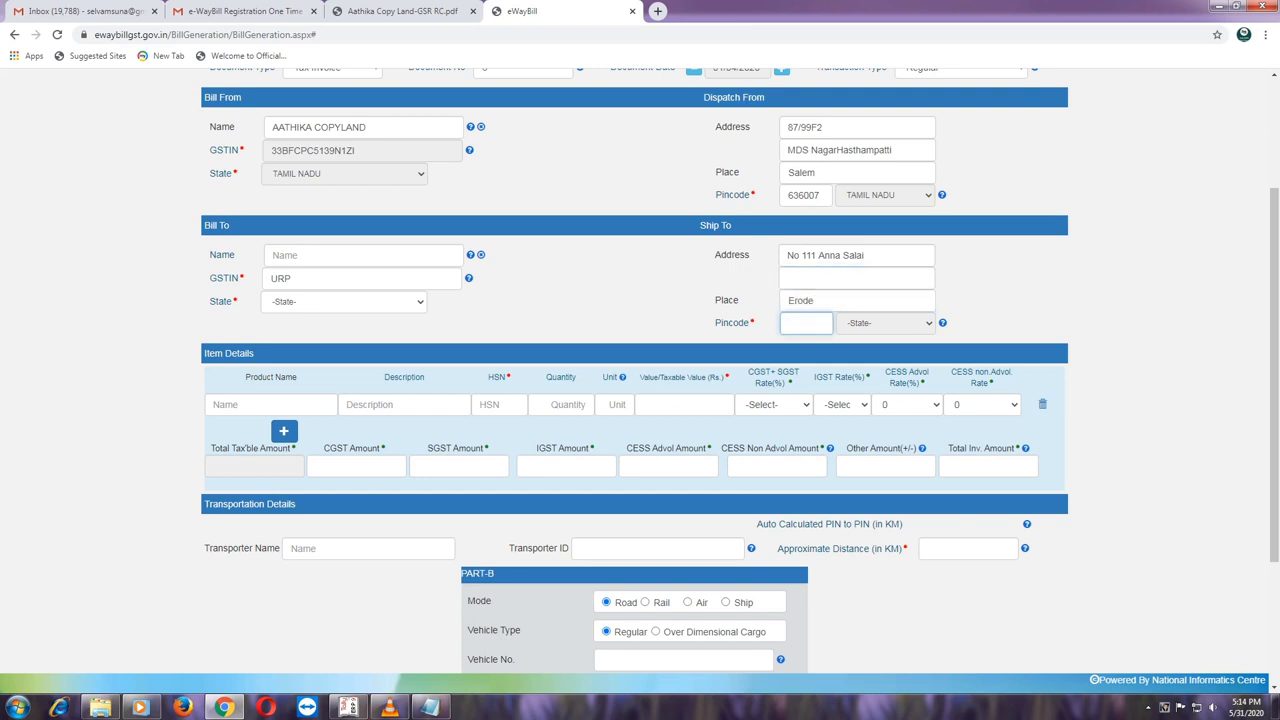
scroll(634, 390, "up", 1)
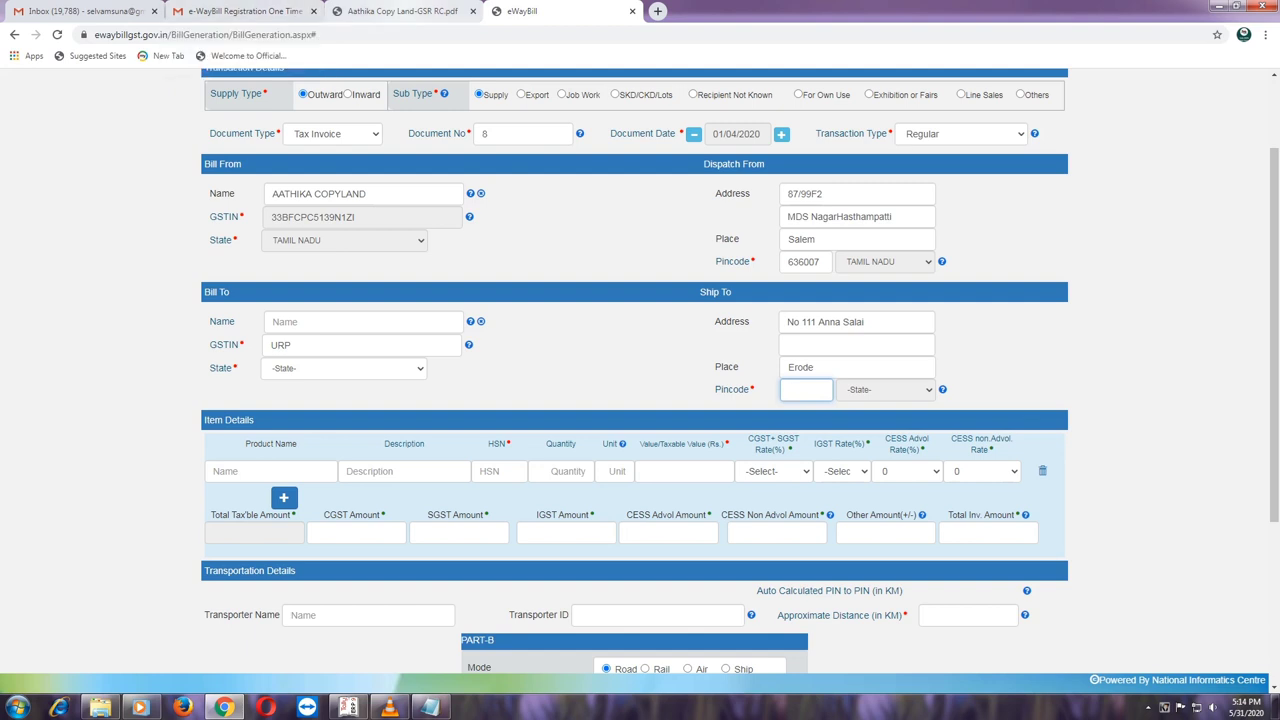
left_click(430, 707)
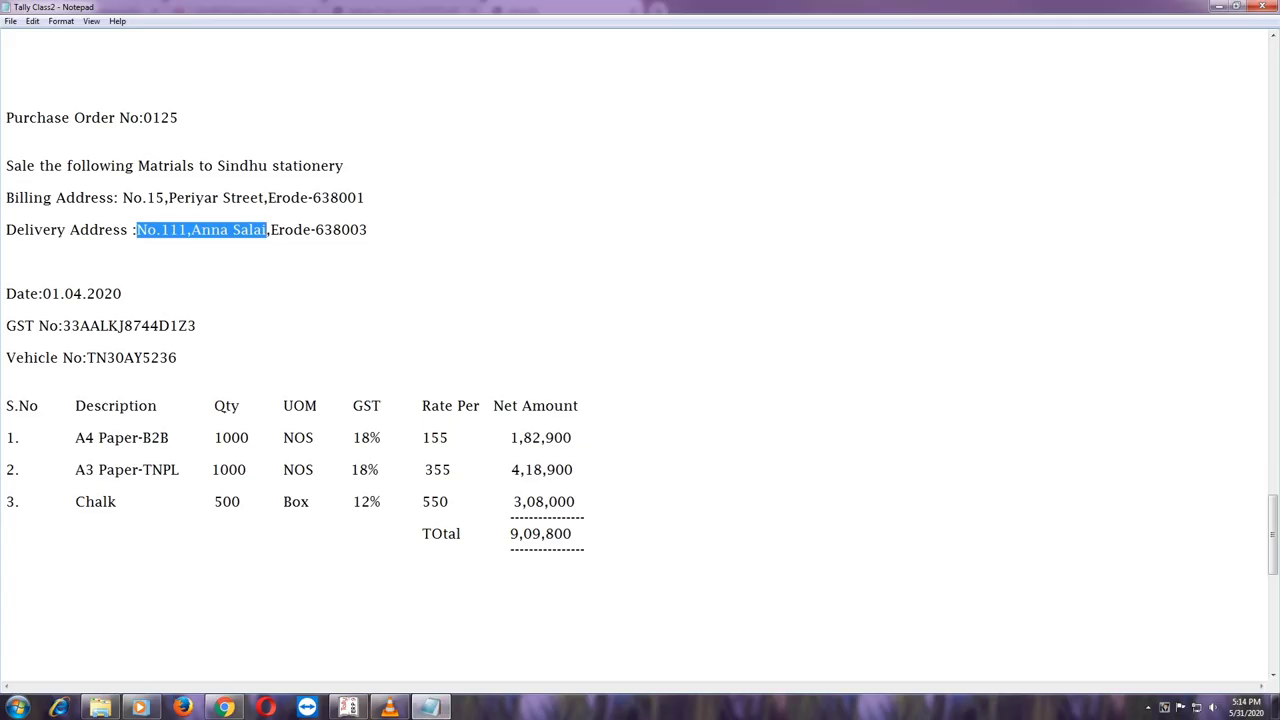
Enter the delivery pincode 638003 from the notes as the Ship To pincode.
left_click(324, 230)
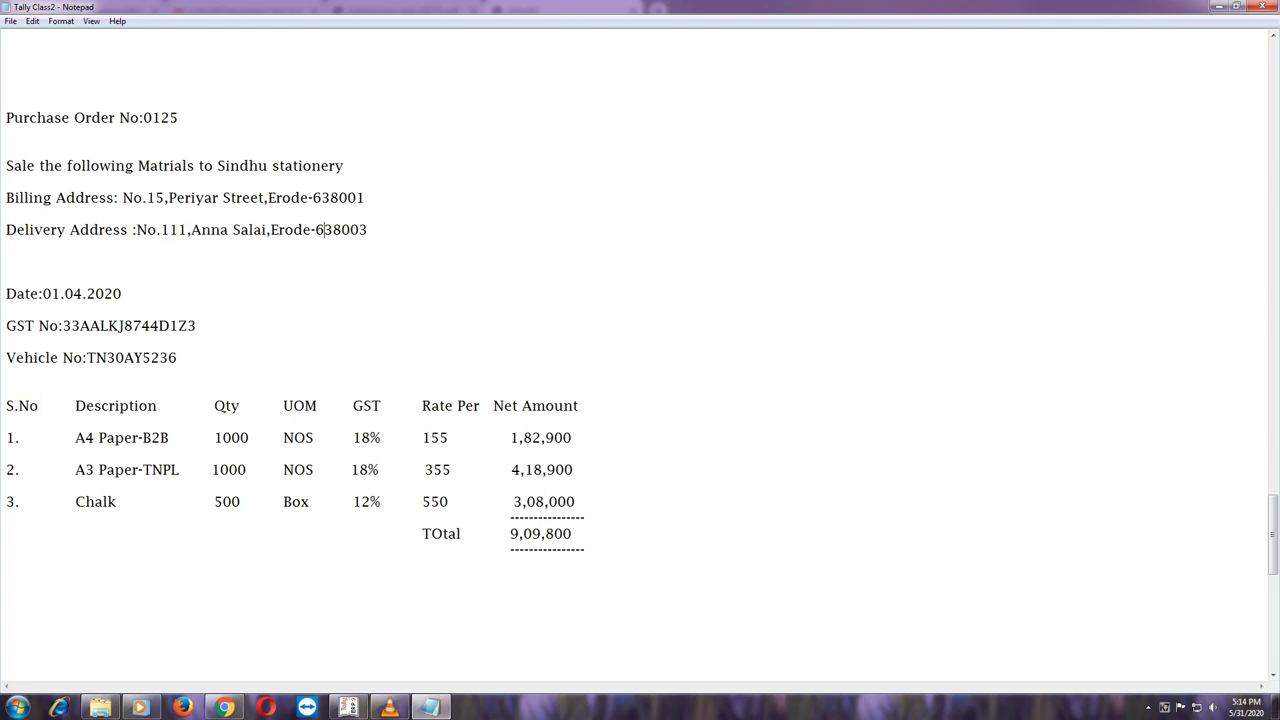
key("alt+Tab")
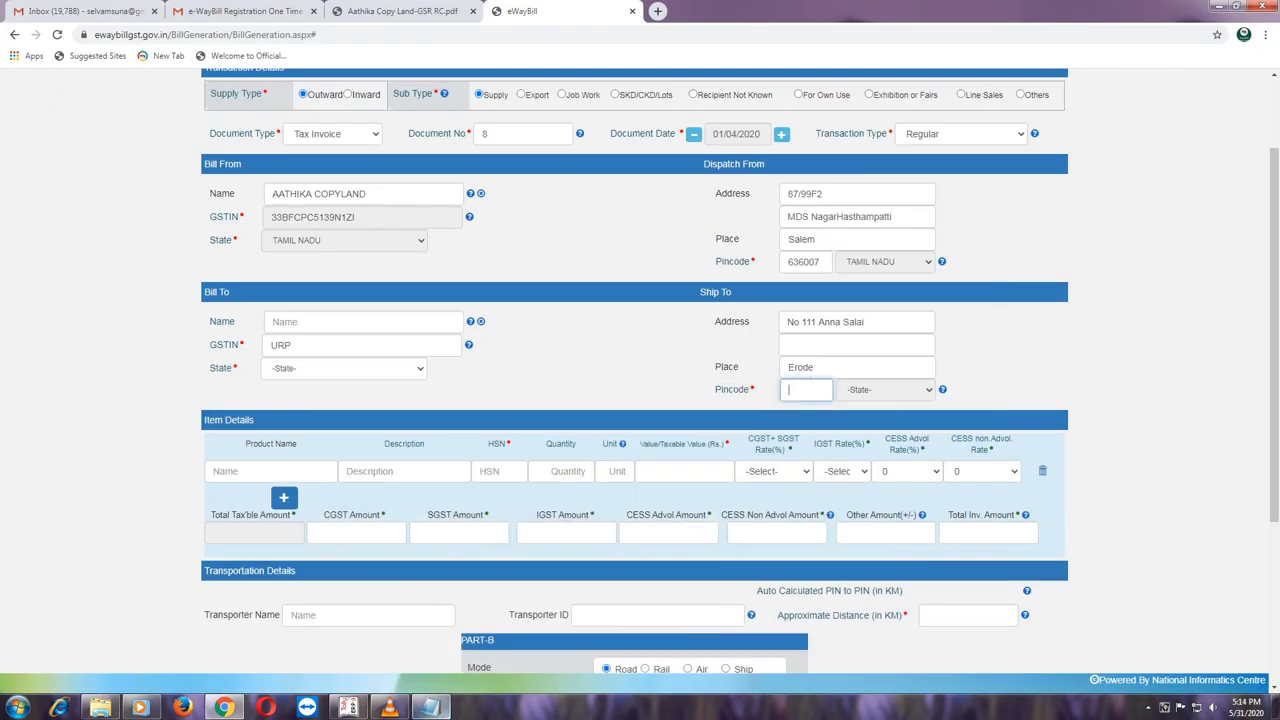
type("638003")
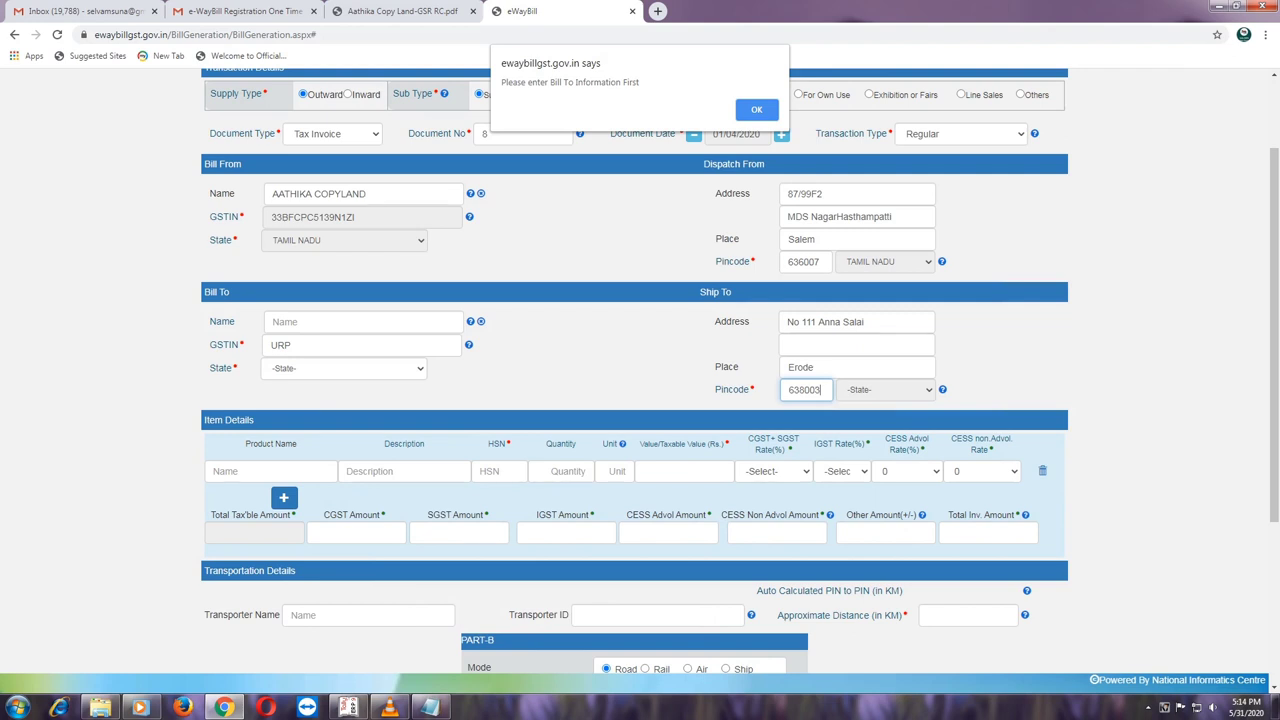
Dismiss the missing Bill To alert and choose TAMIL NADU as the Bill To state.
key("Return")
key("Tab")
key("Tab")
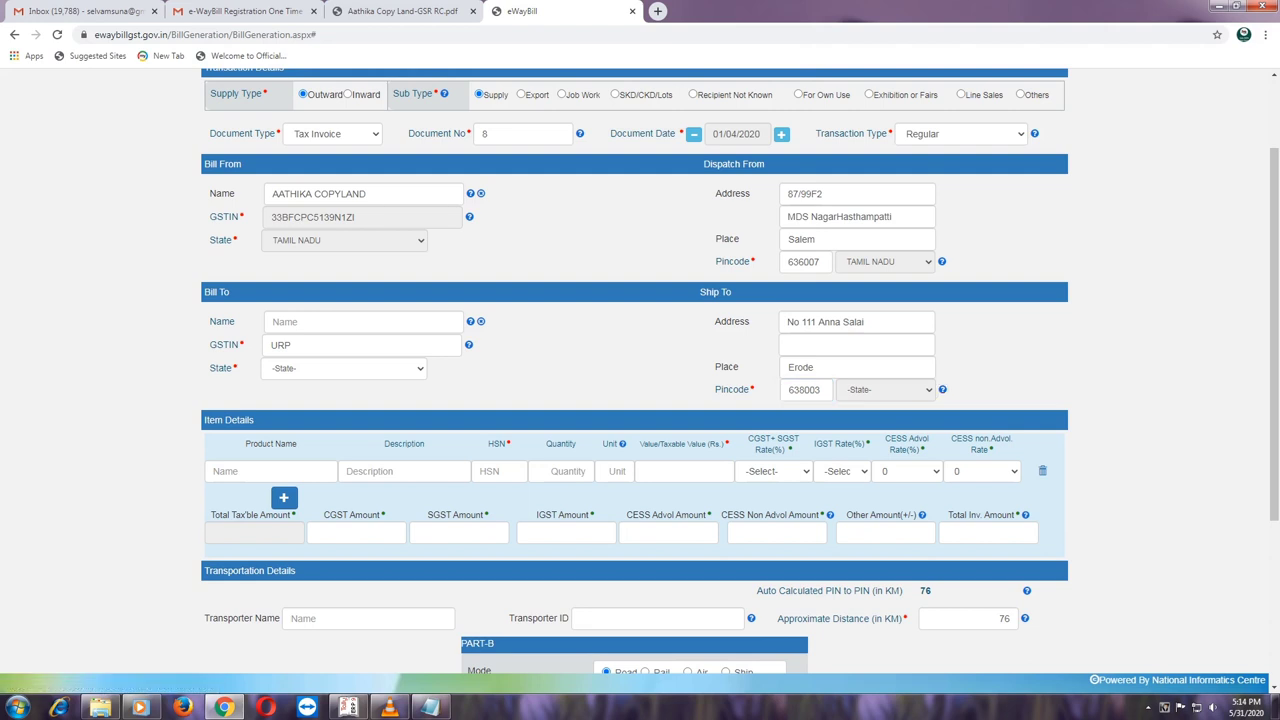
key("alt+Down")
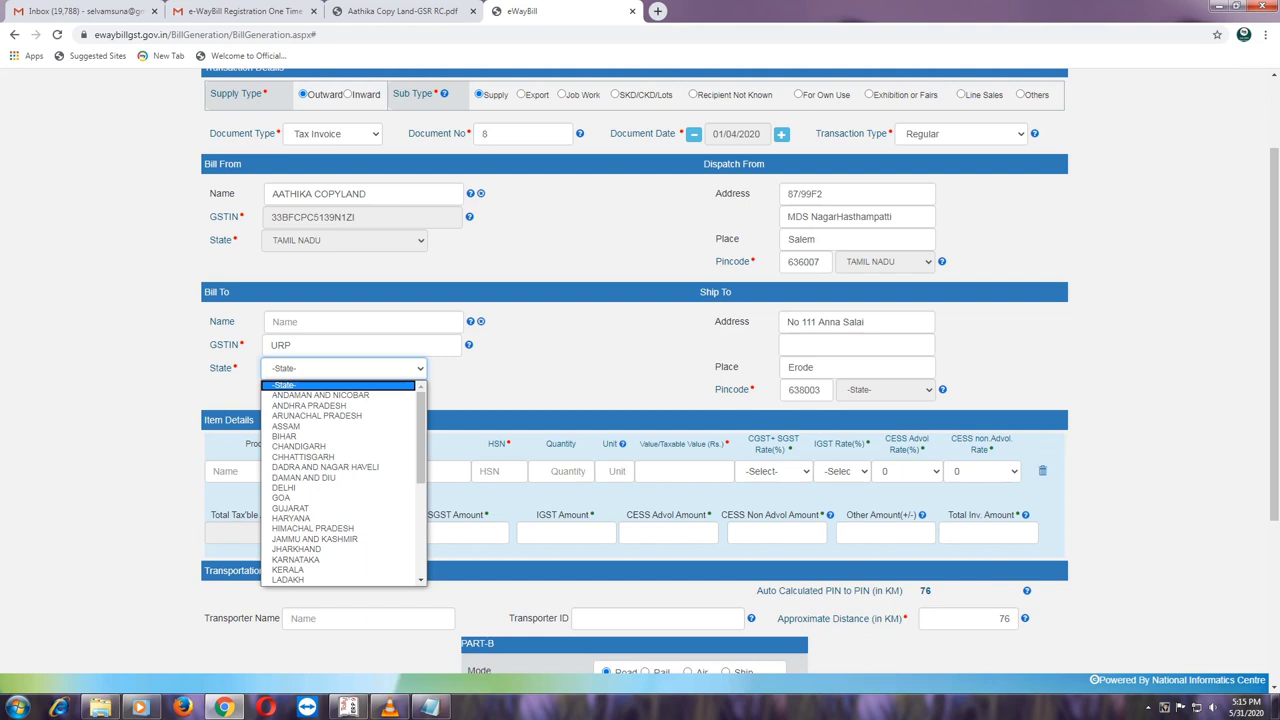
key("c")
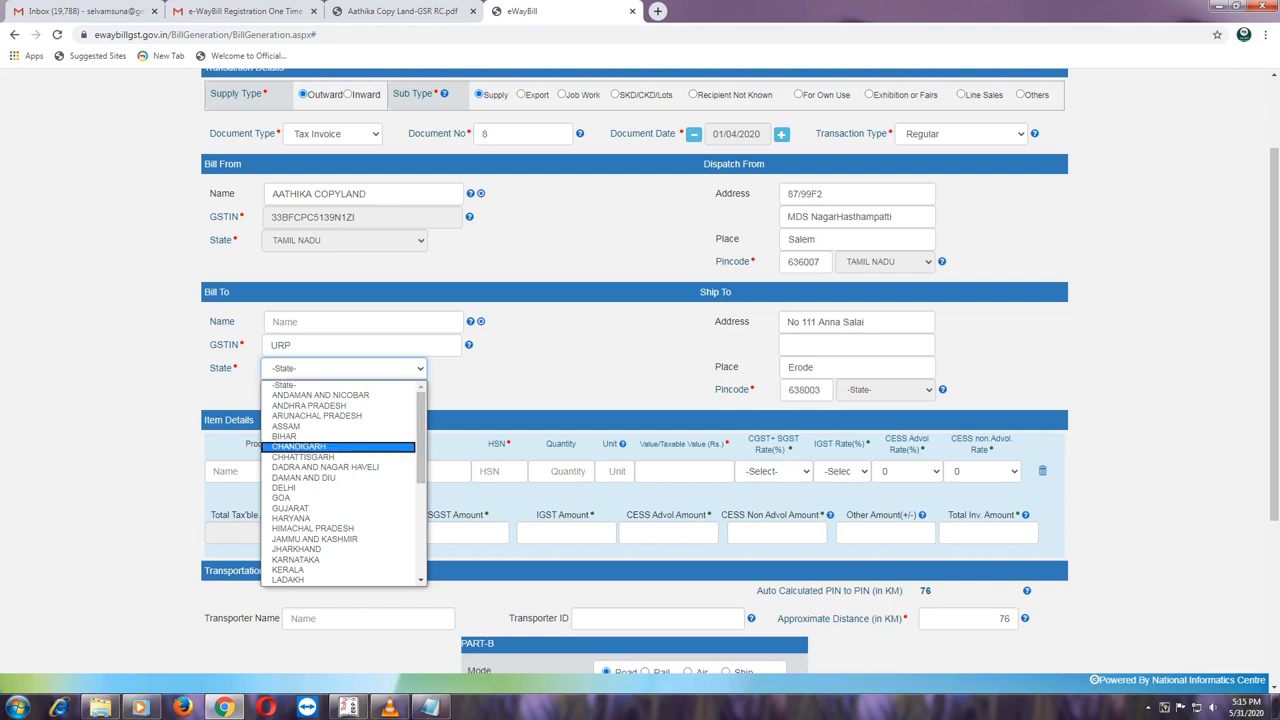
key("t")
key("Return")
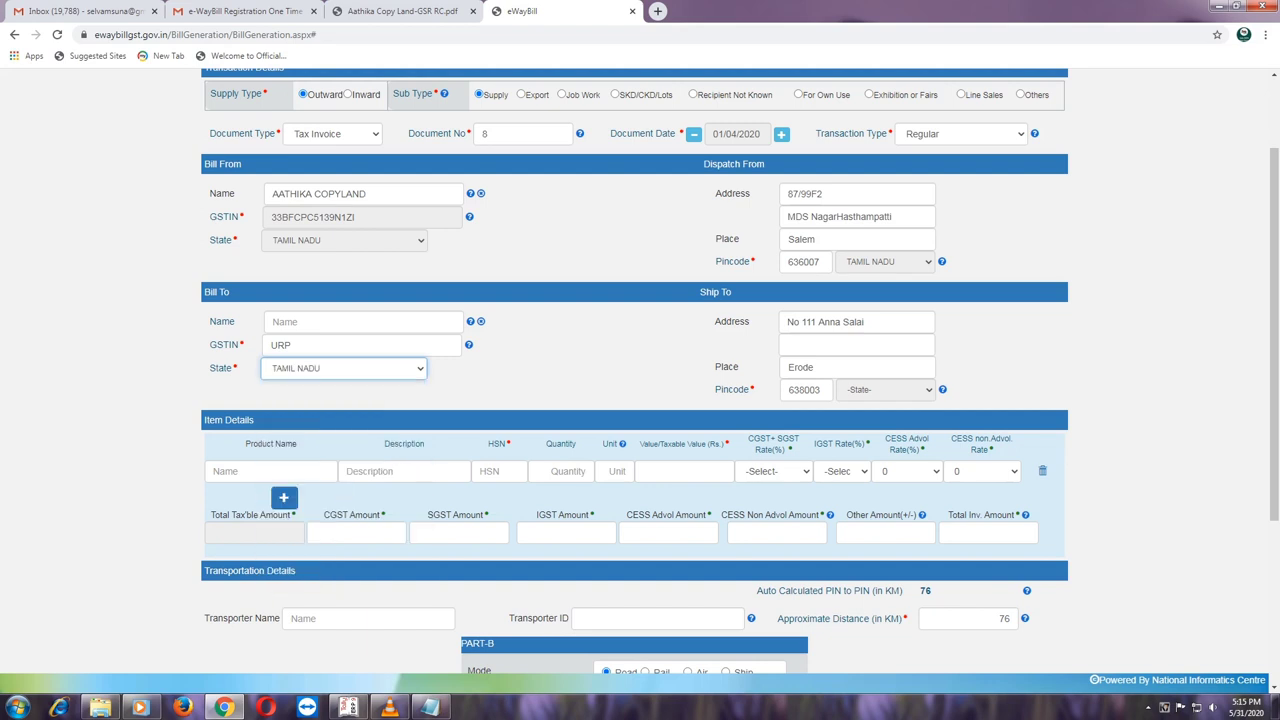
key("Tab")
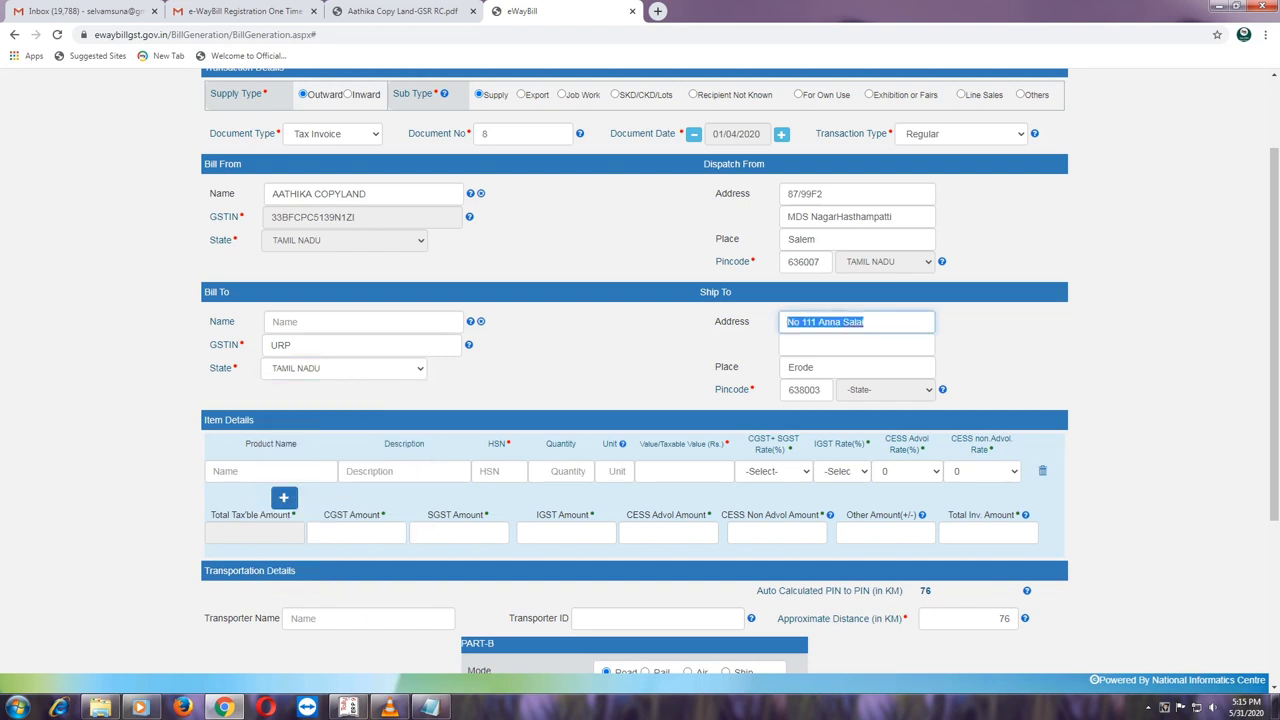
scroll(640, 400, "down", 1)
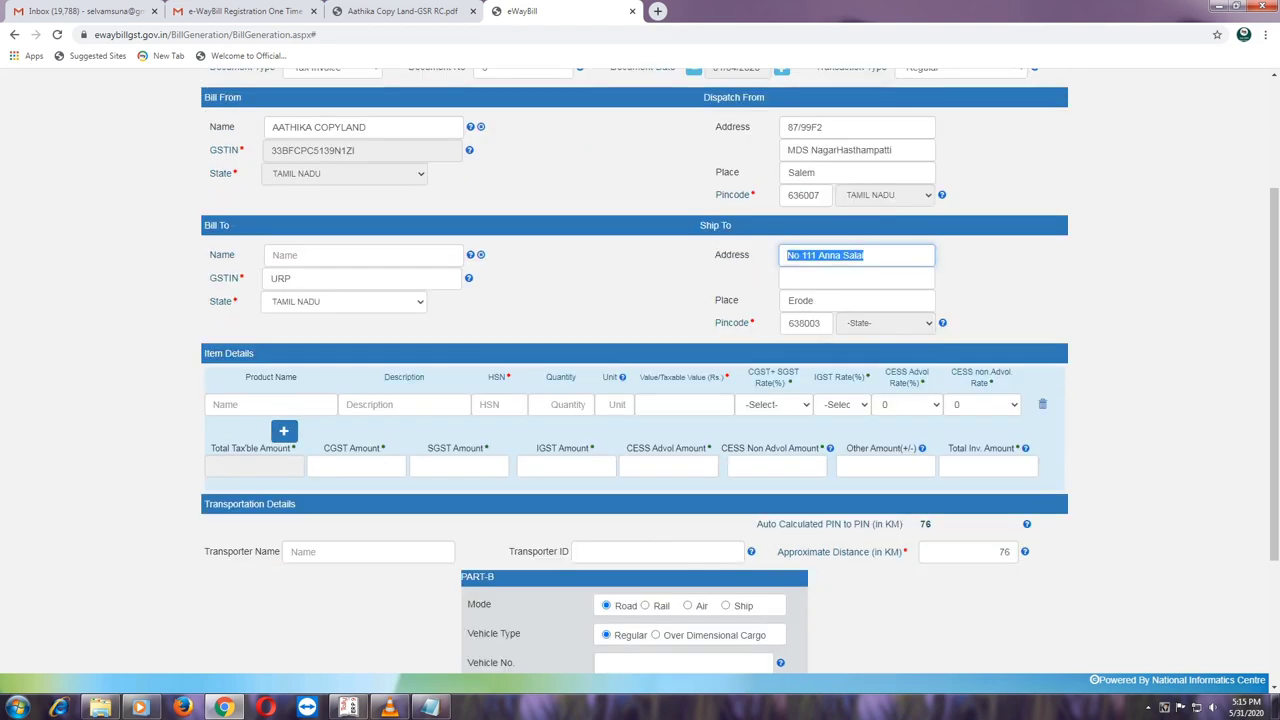
double_click(1003, 551)
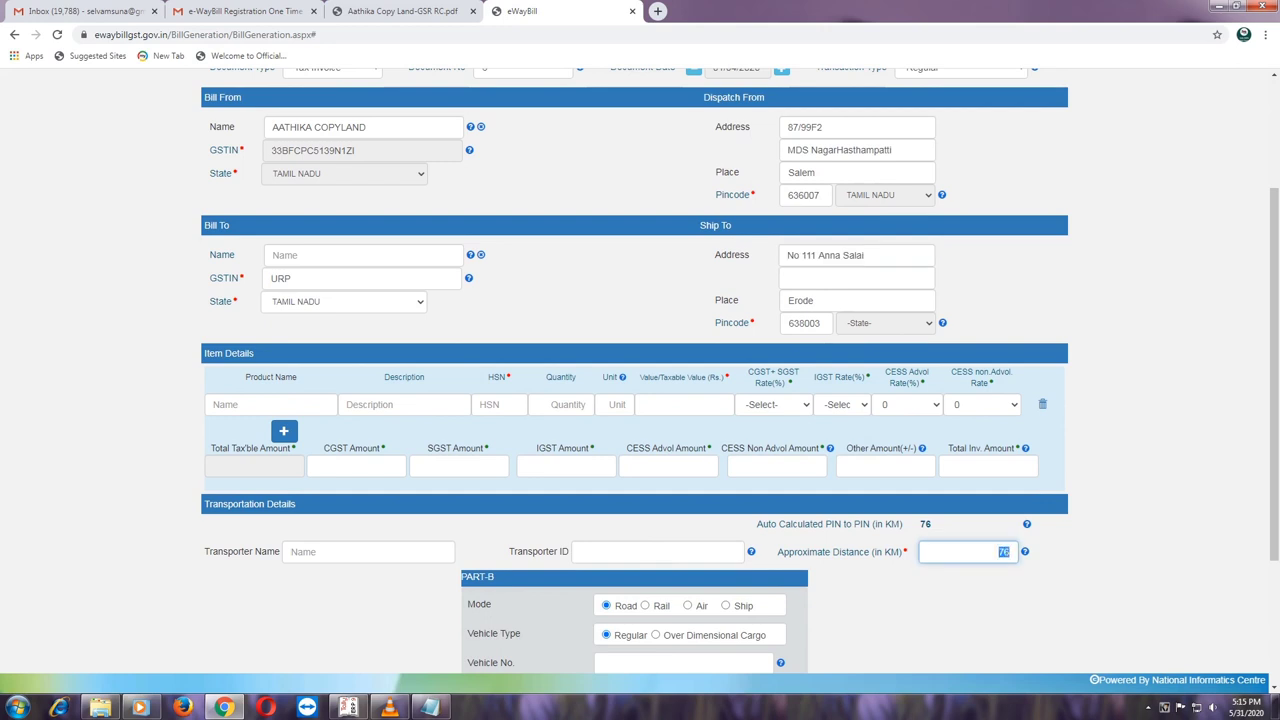
left_click(1002, 551)
left_click_drag(999, 551, 1009, 551)
left_click(1002, 551)
scroll(1001, 551, "down", 1)
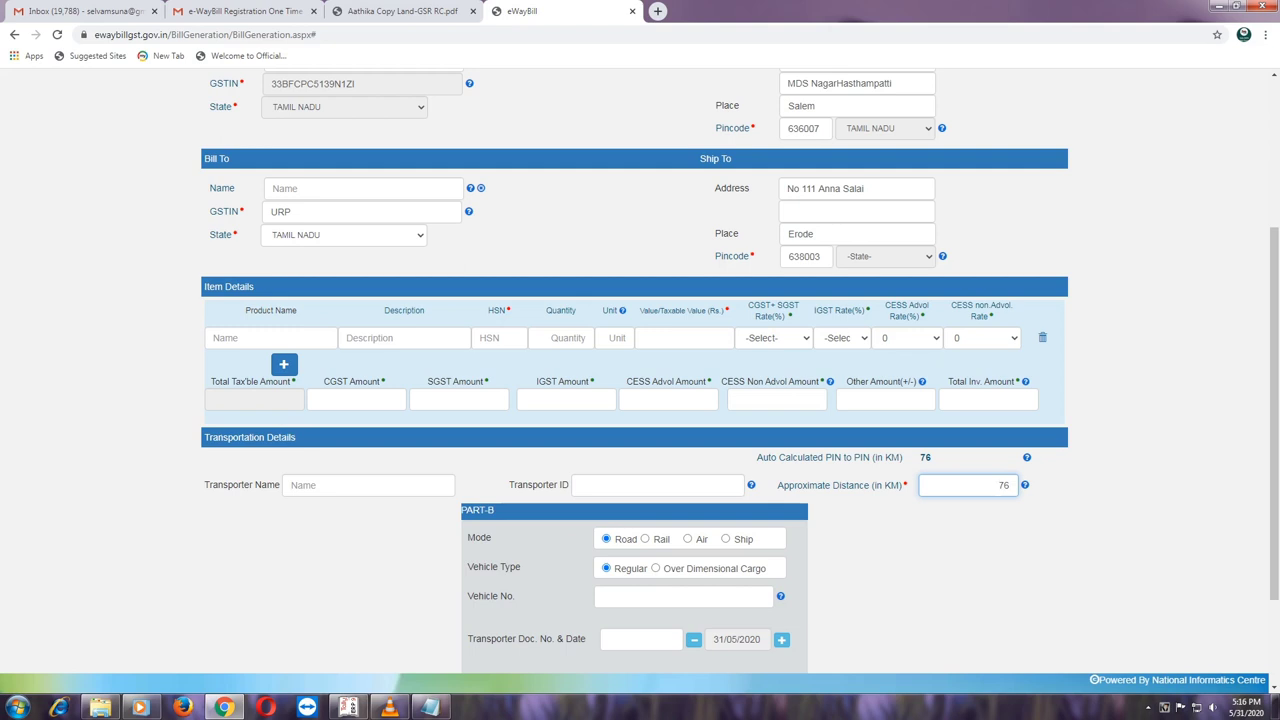
scroll(1000, 485, "down", 2)
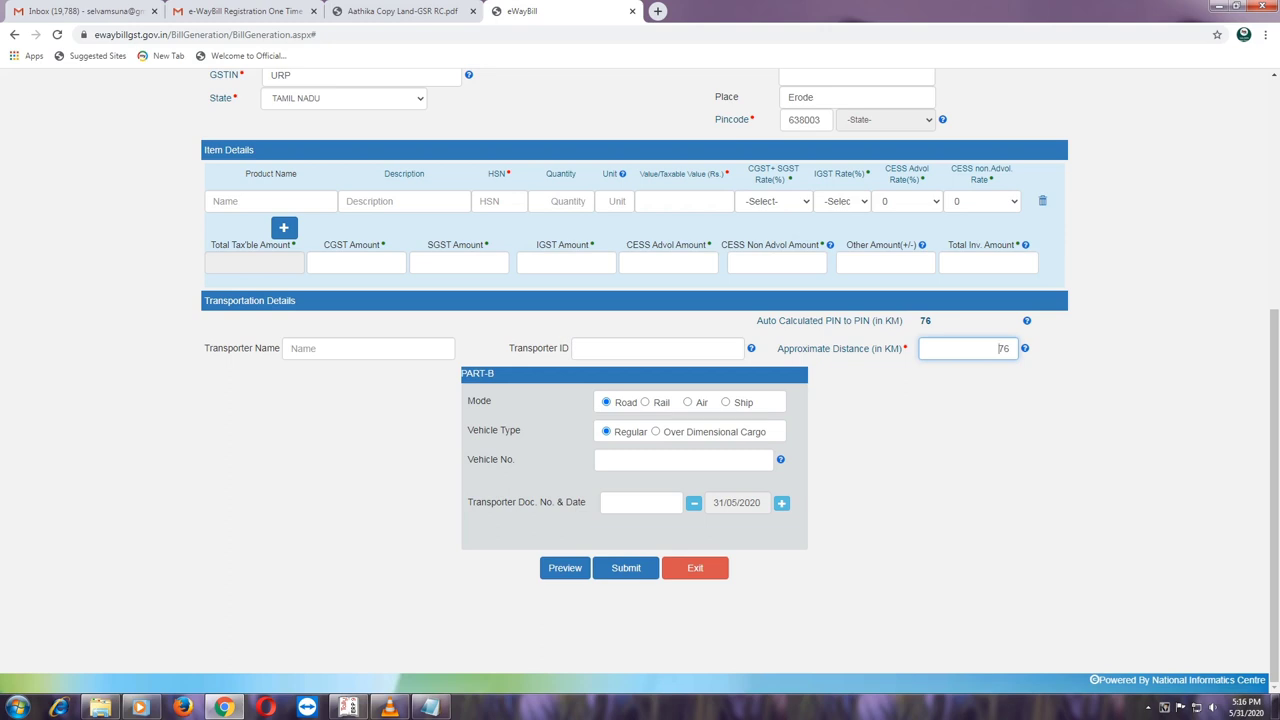
Submit the form for validation and dismiss the missing-state warning.
key("Return")
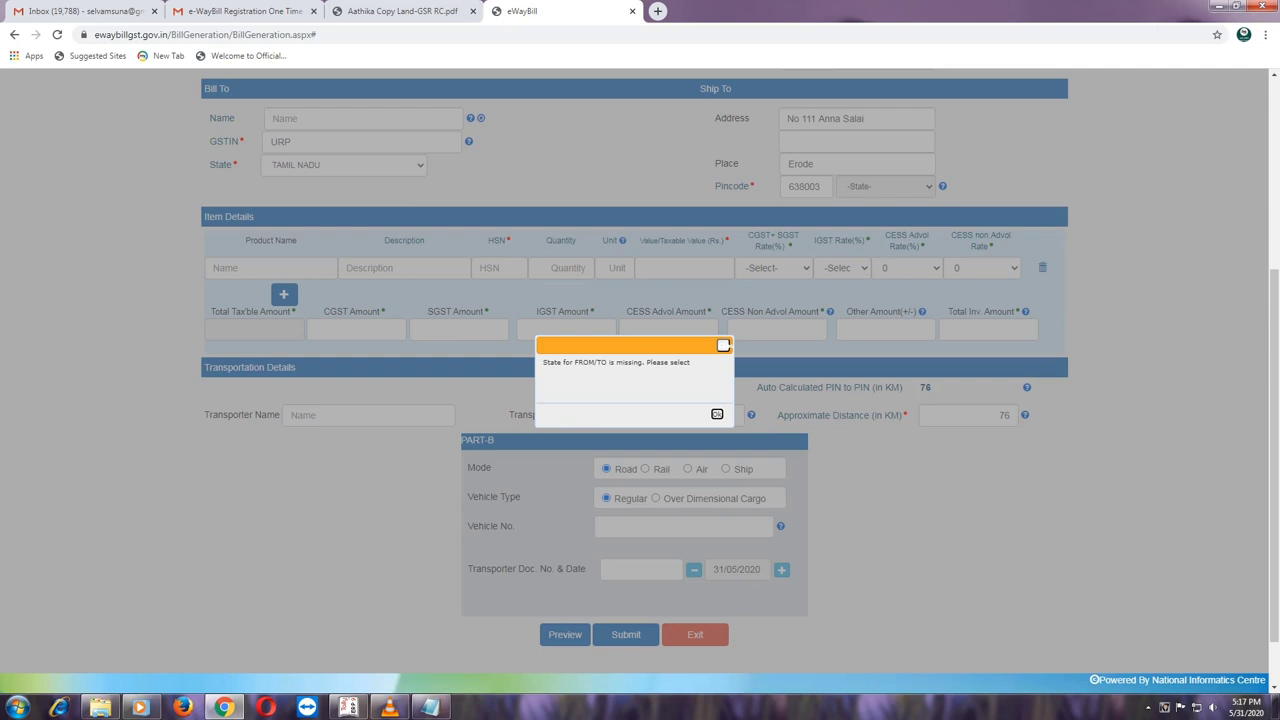
key("Return")
scroll(634, 360, "up", 2)
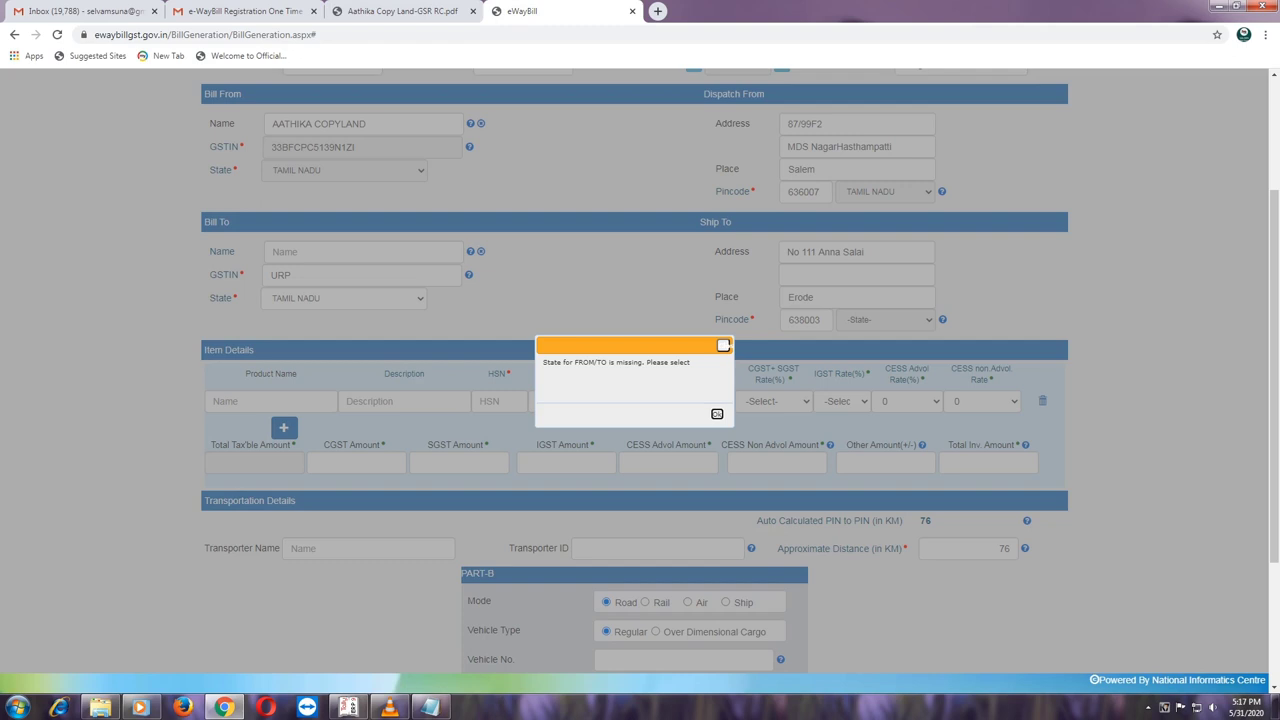
left_click(717, 413)
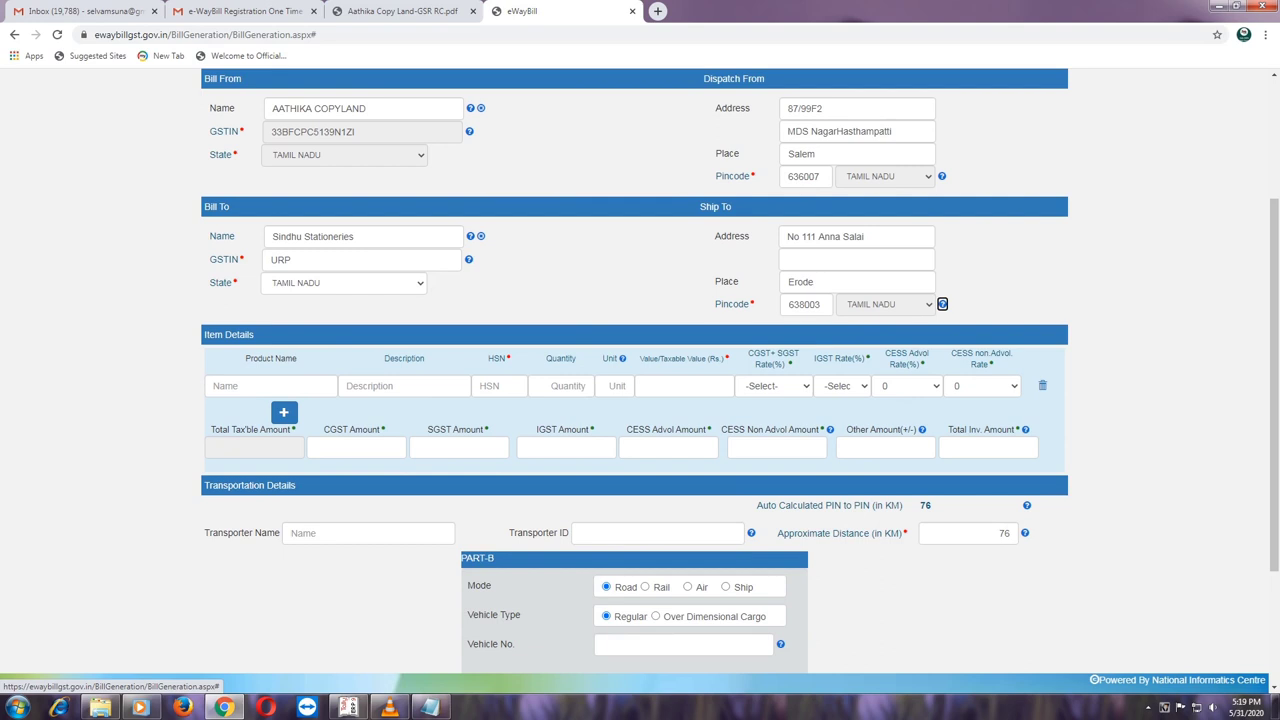
Enter HSN 4802 for the first item and begin its quantity.
left_click(498, 386)
type("4802")
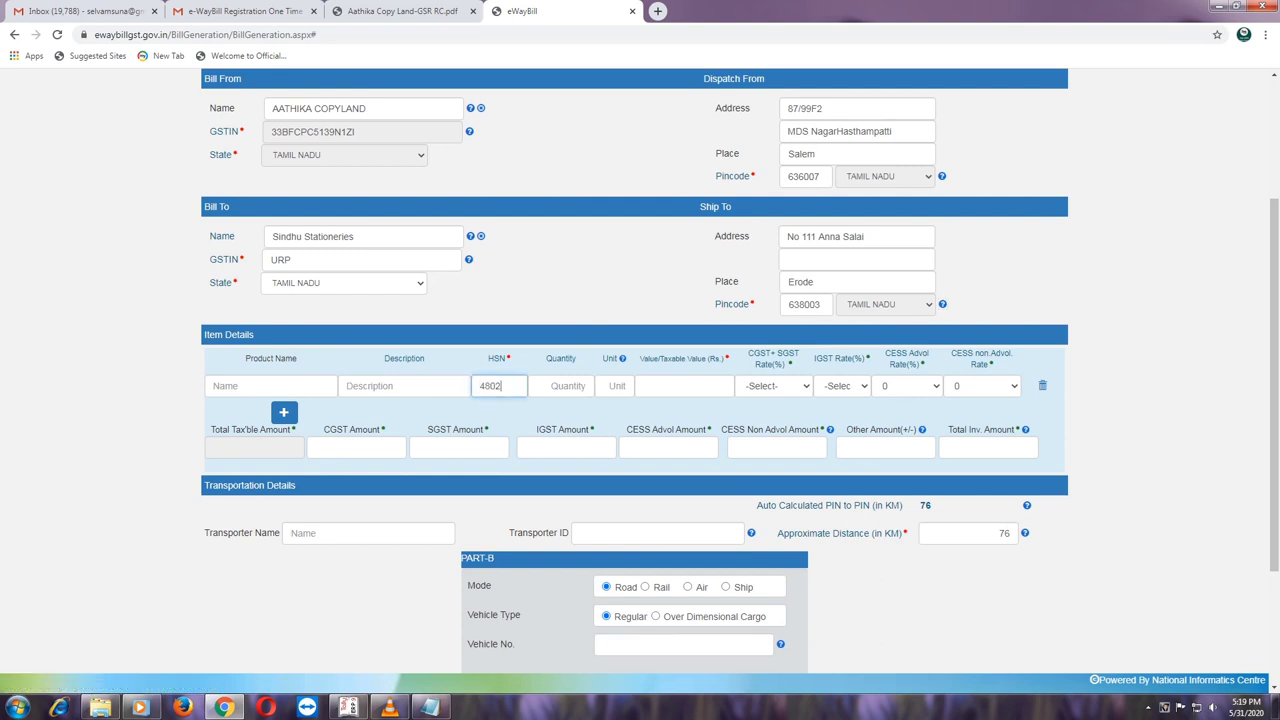
key("Tab")
type("0")
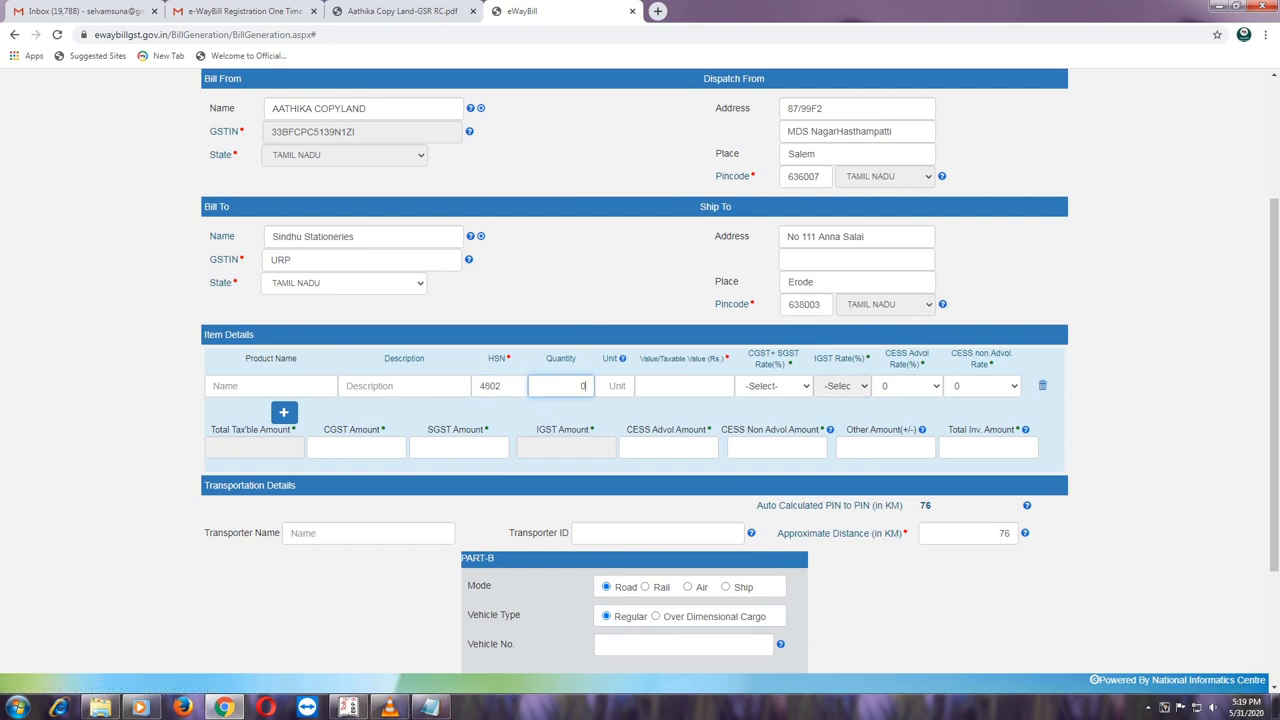
Close the A4 Paper-Nos GST details in Tally and enter quantity 1000 on the e-way bill.
key("alt+Tab")
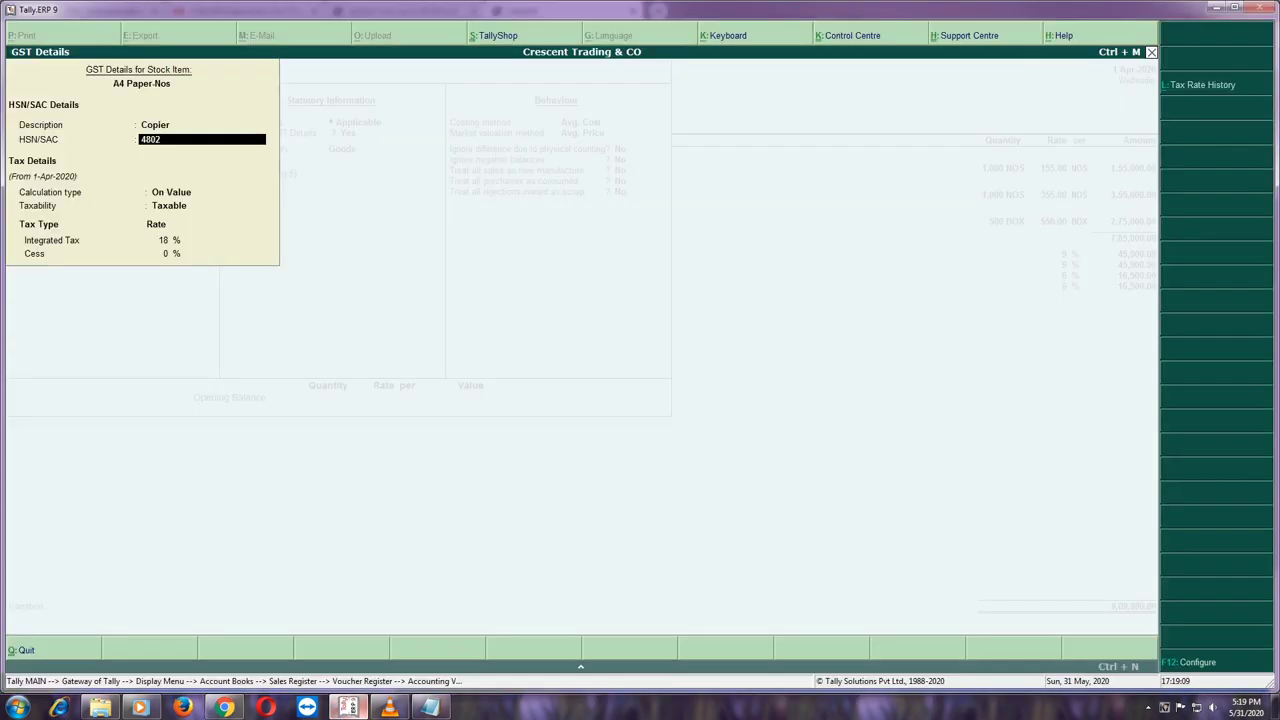
key("Escape")
key("Escape")
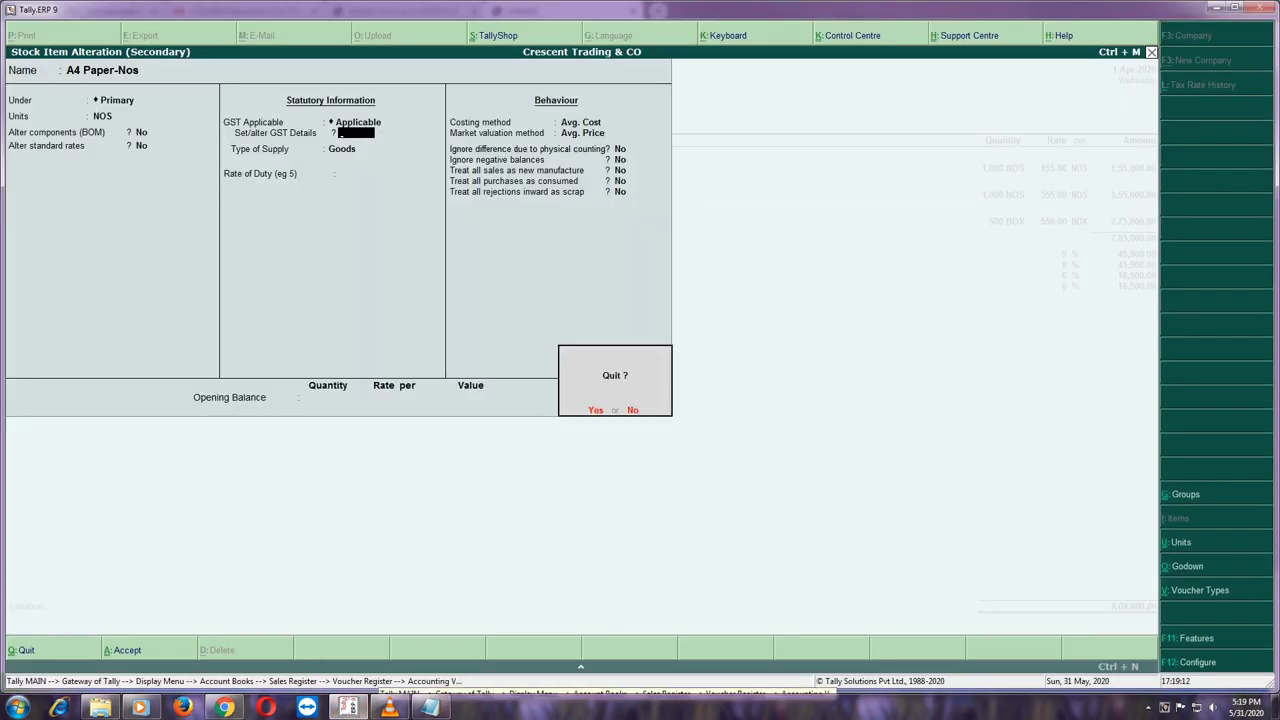
key("y")
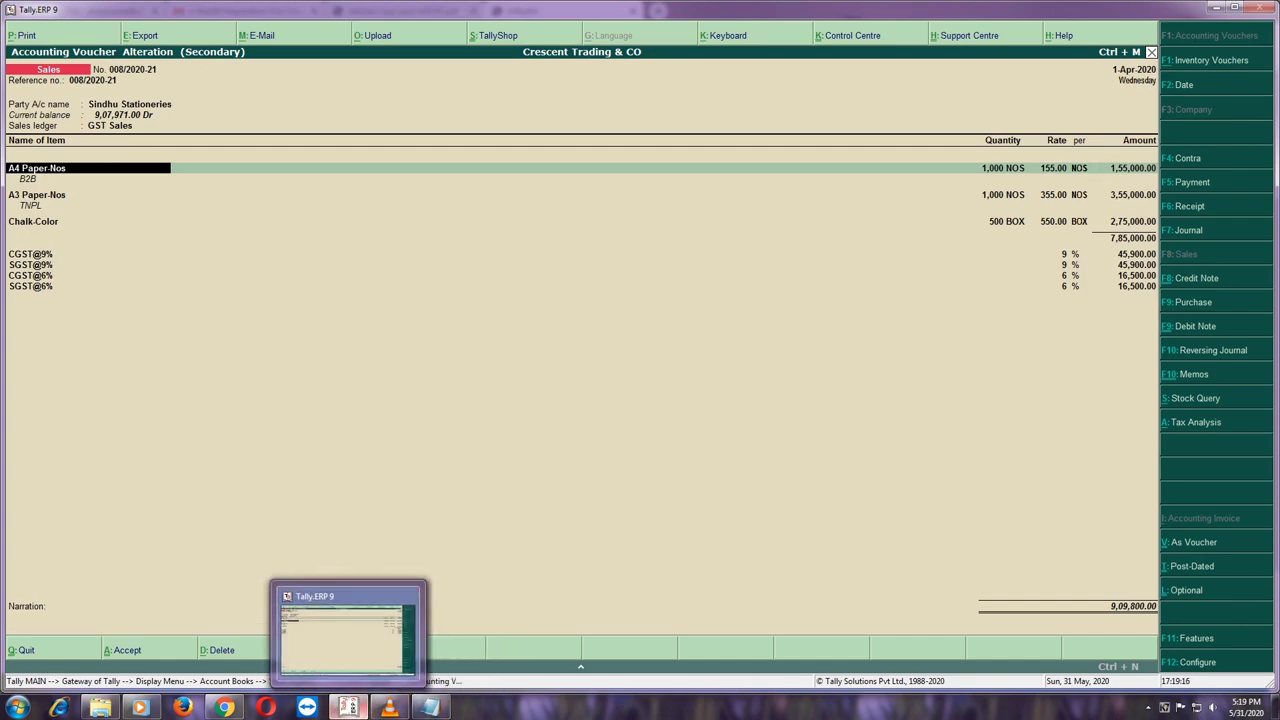
left_click(348, 707)
type("1000")
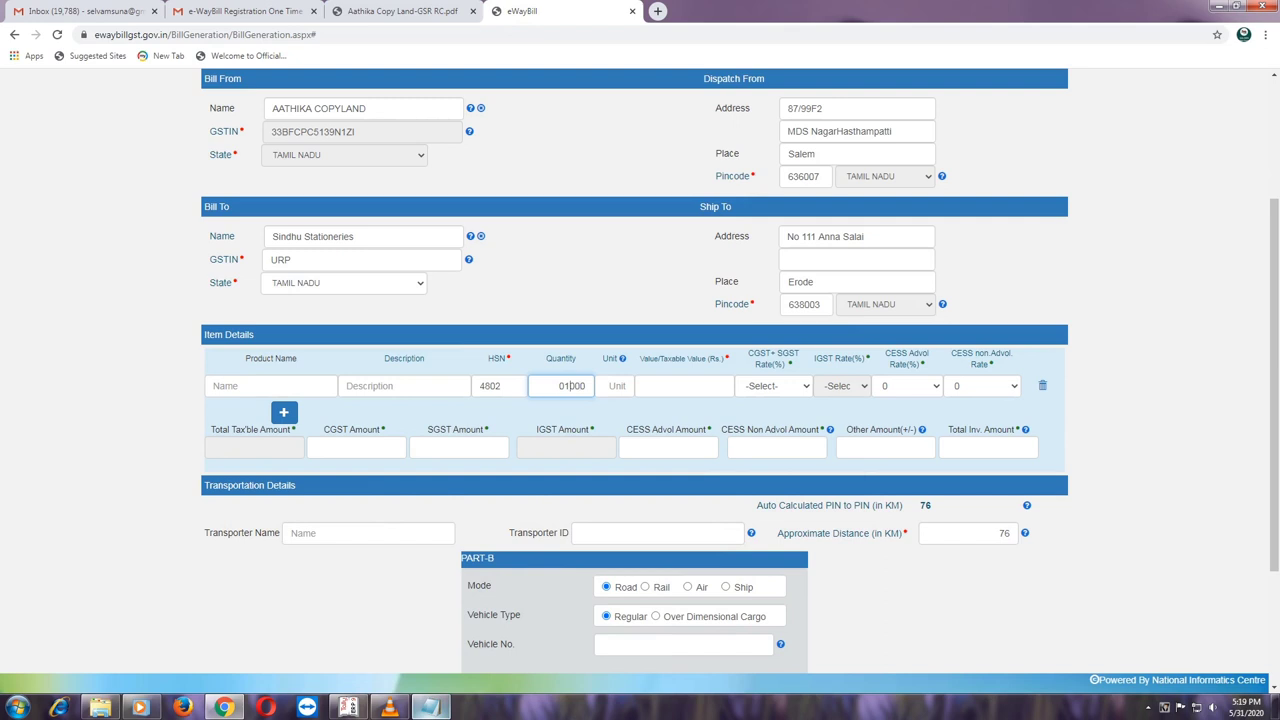
Set the first item's unit to NOS, checking it against the unit code list.
key("BackSpace")
key("Tab")
mouse_move(430, 707)
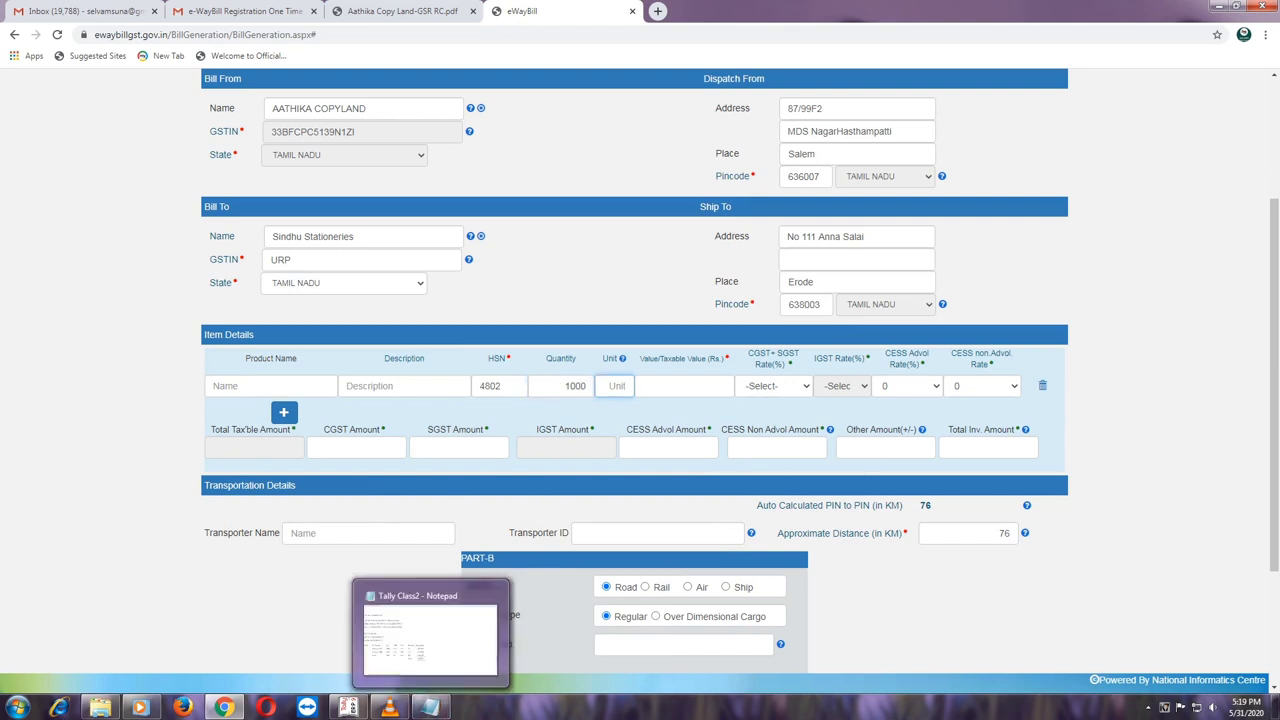
key("Down")
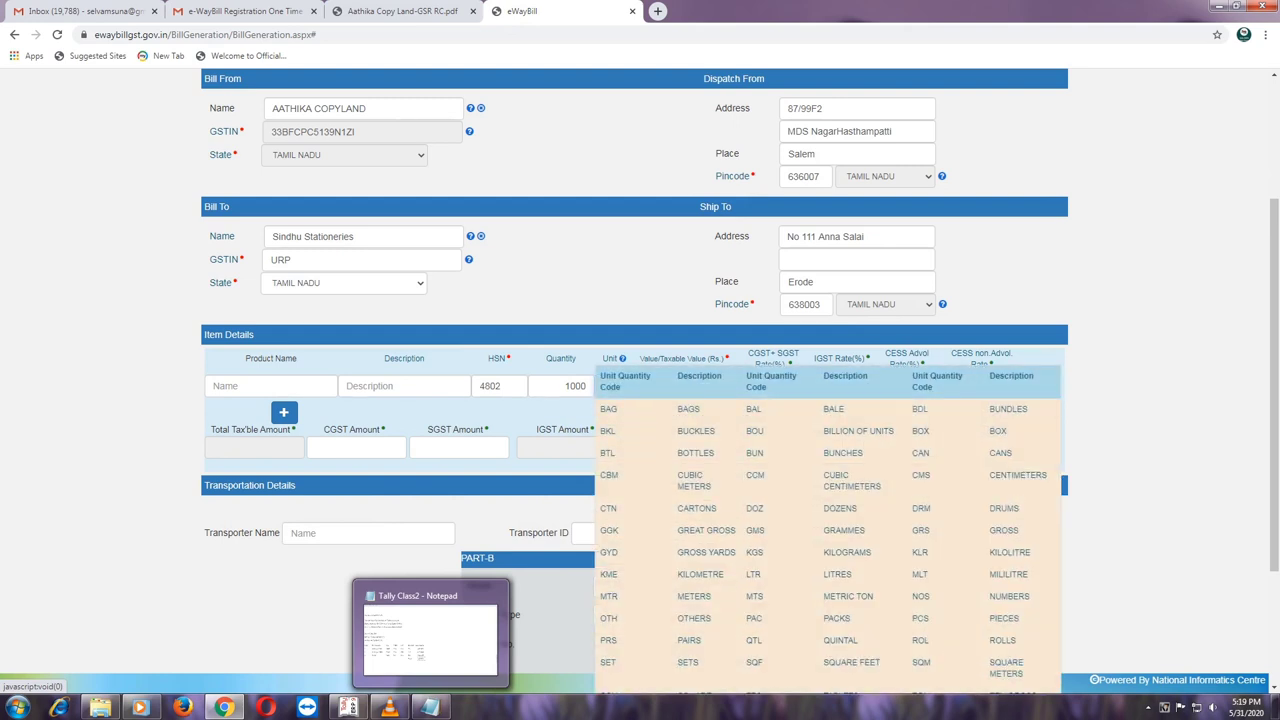
key("Escape")
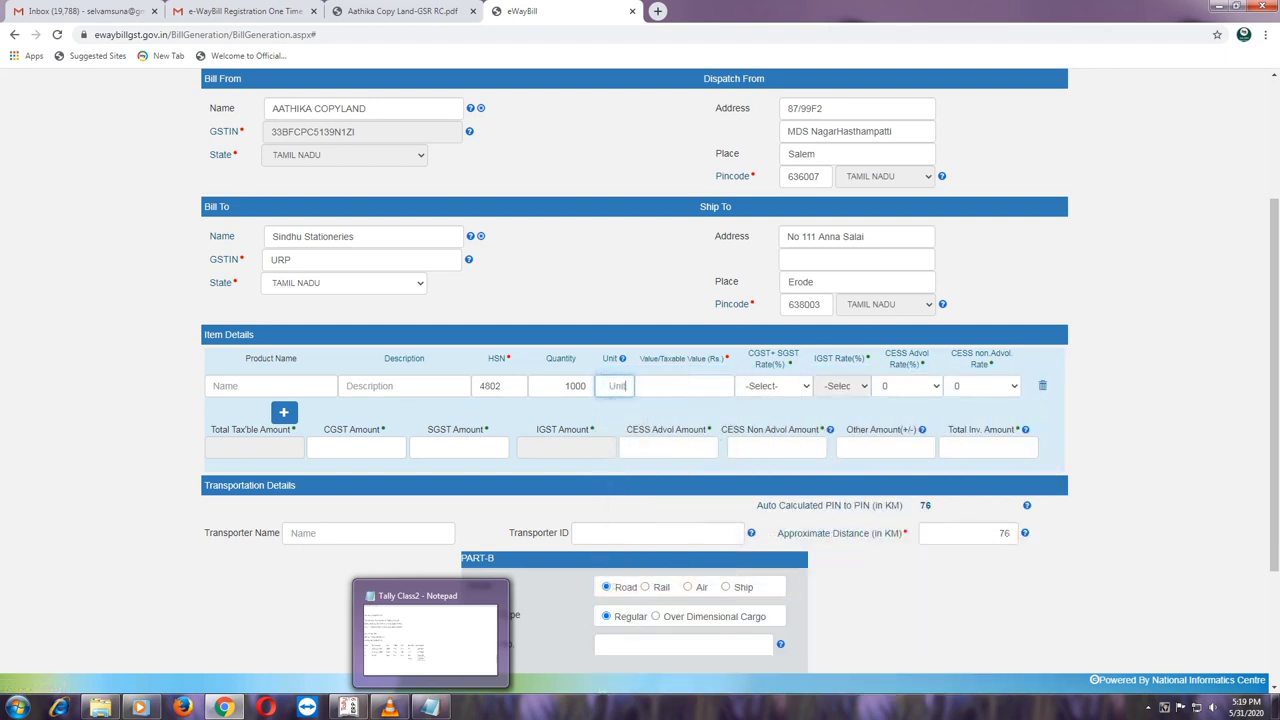
type("NOS")
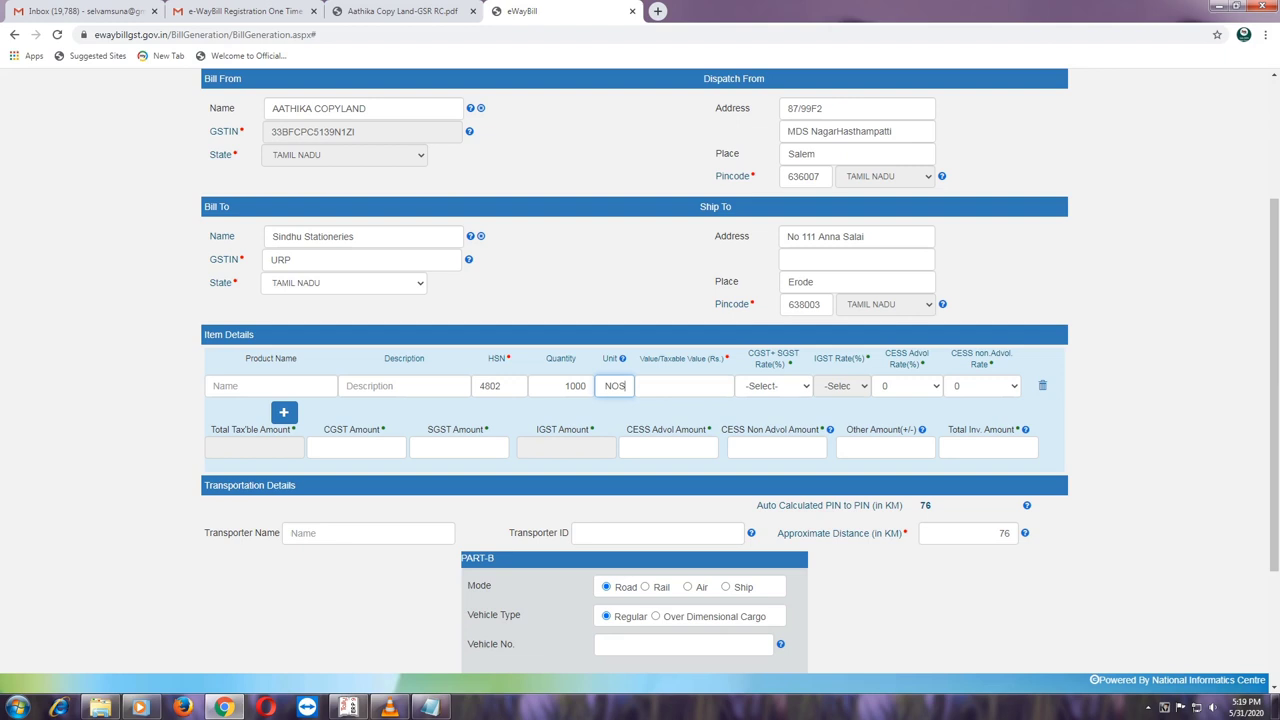
key("Down")
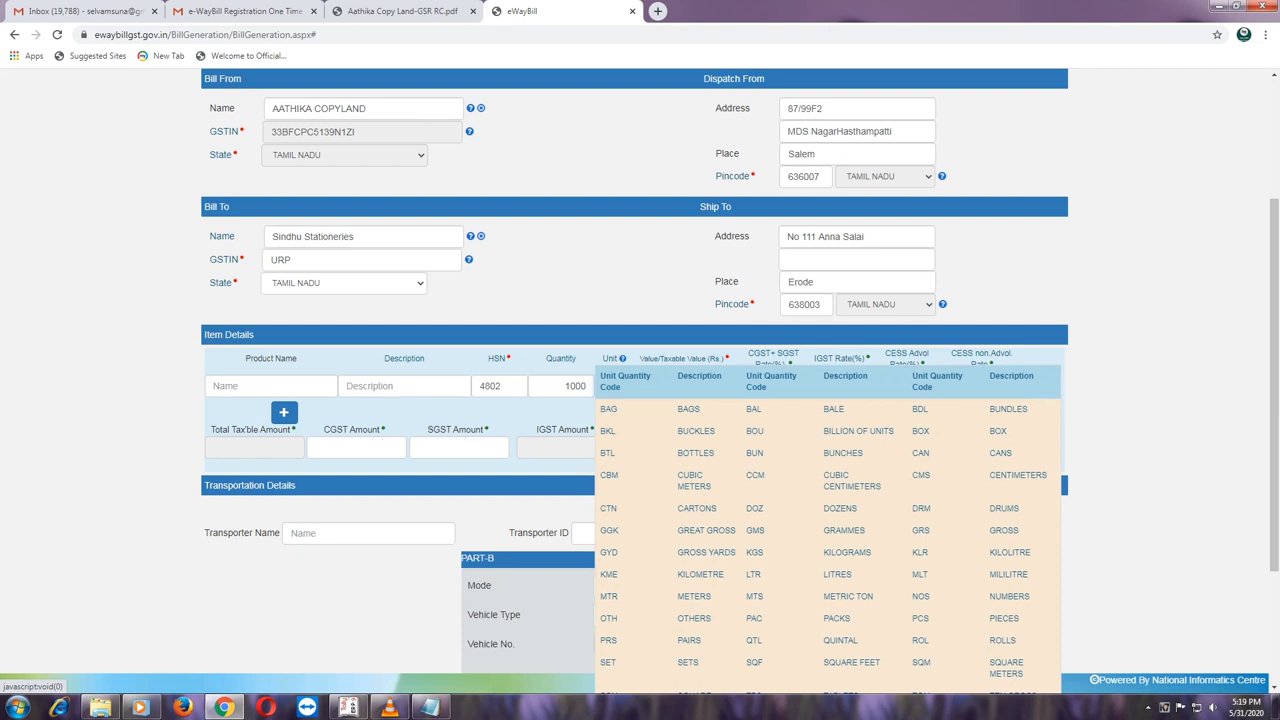
left_click(920, 596)
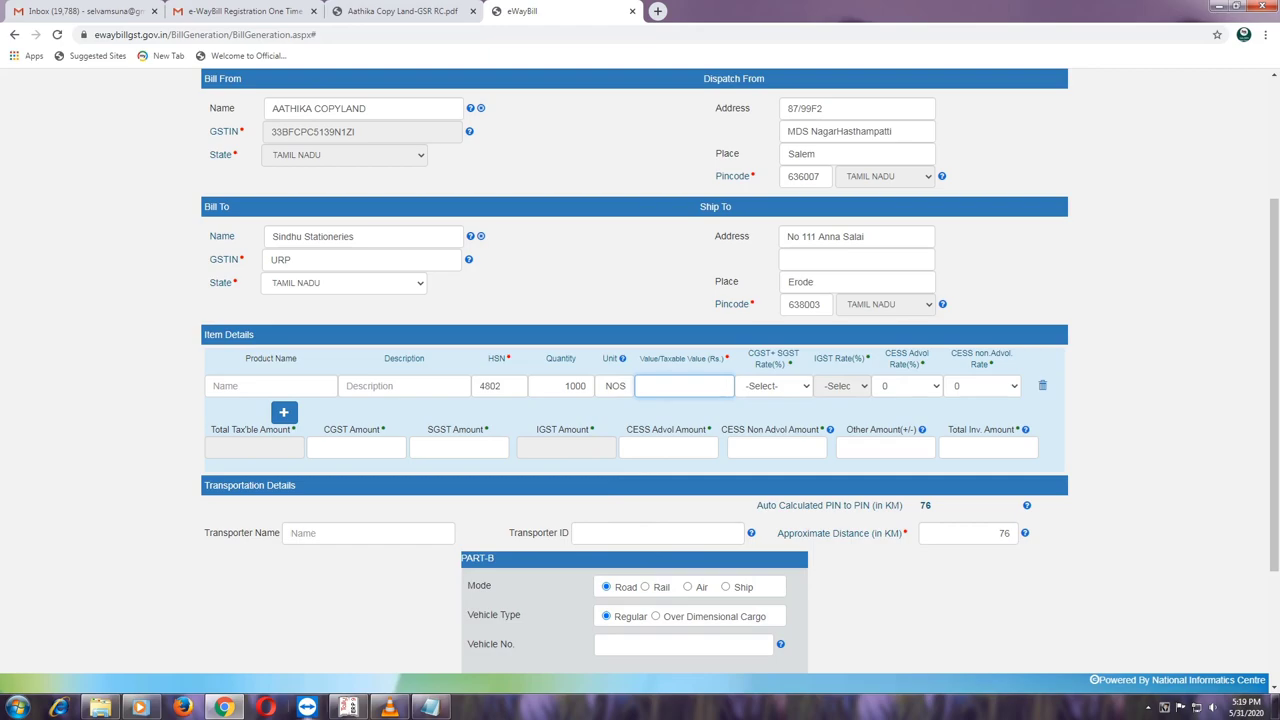
left_click(348, 707)
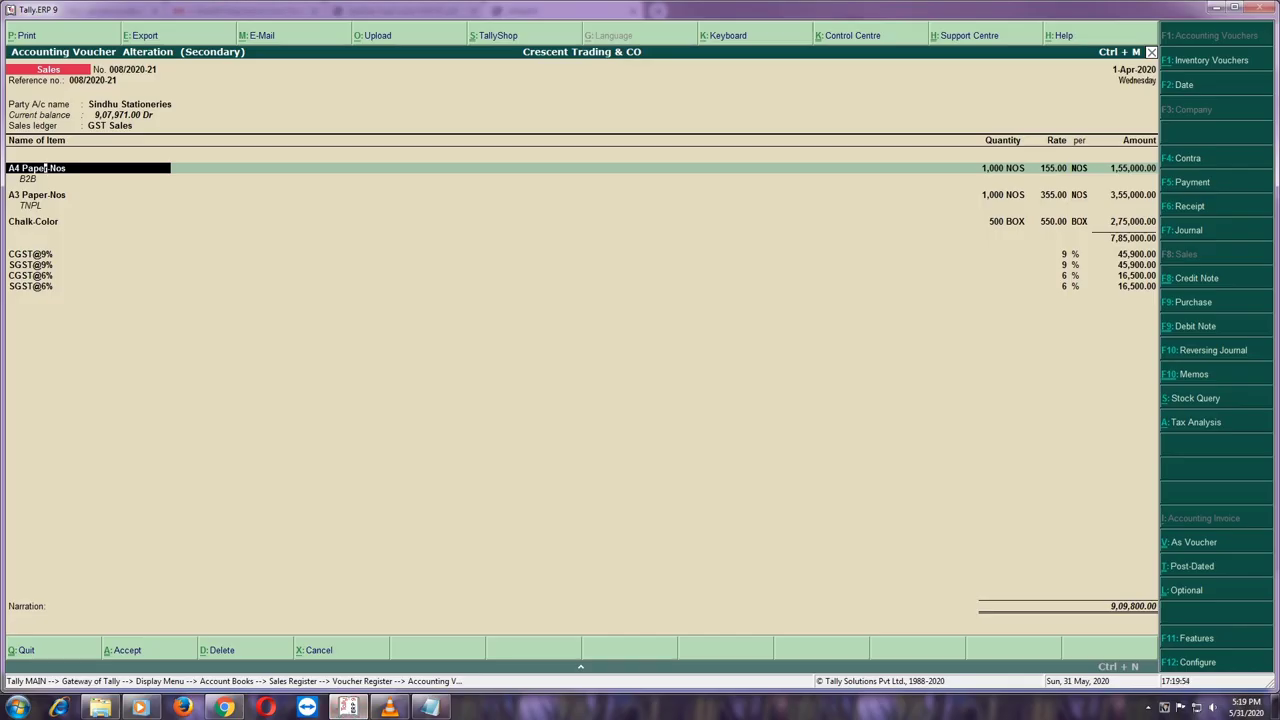
Give the first item taxable value 150000 at the 9 + 9 CGST+SGST rate.
key("alt+Tab")
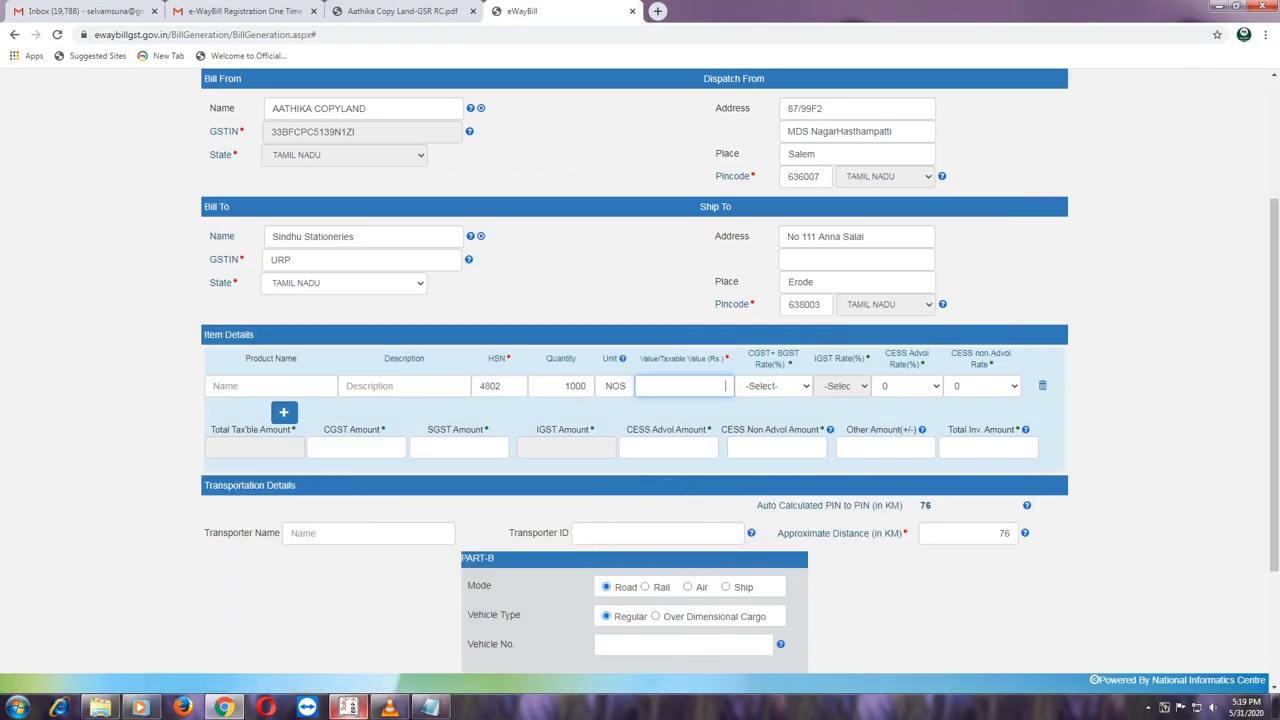
type("150000")
key("Tab")
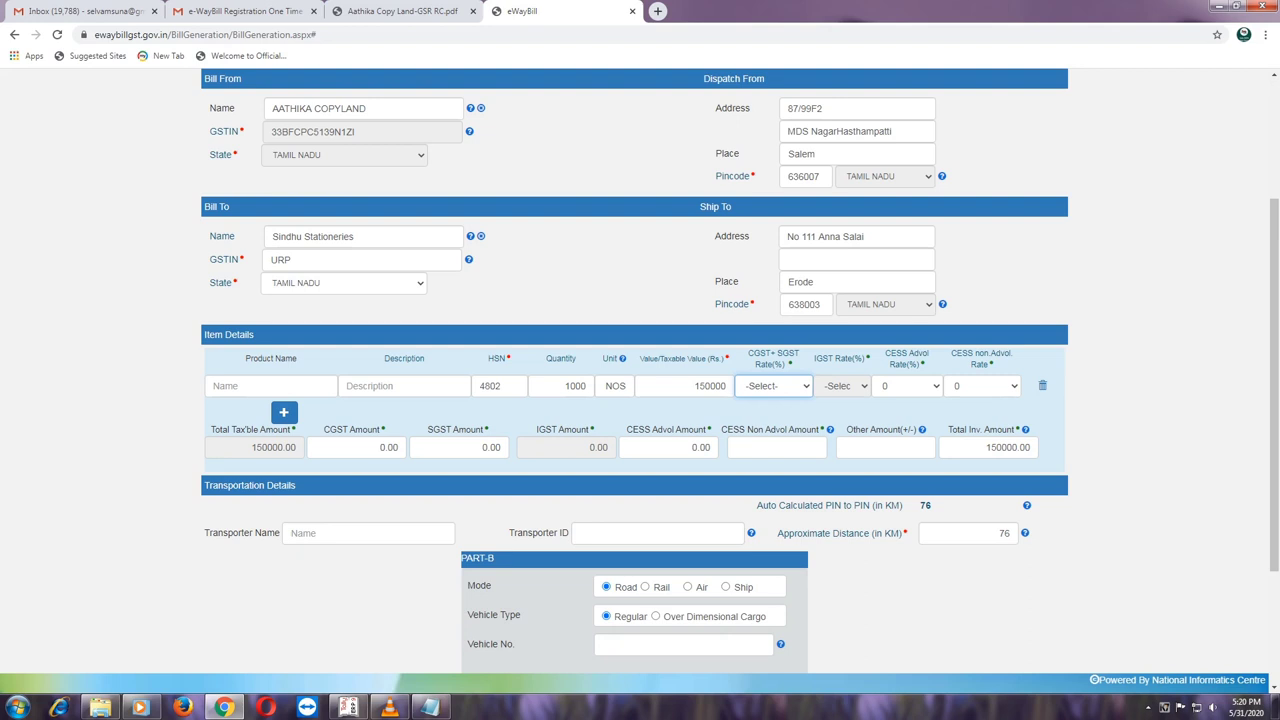
key("alt+Down")
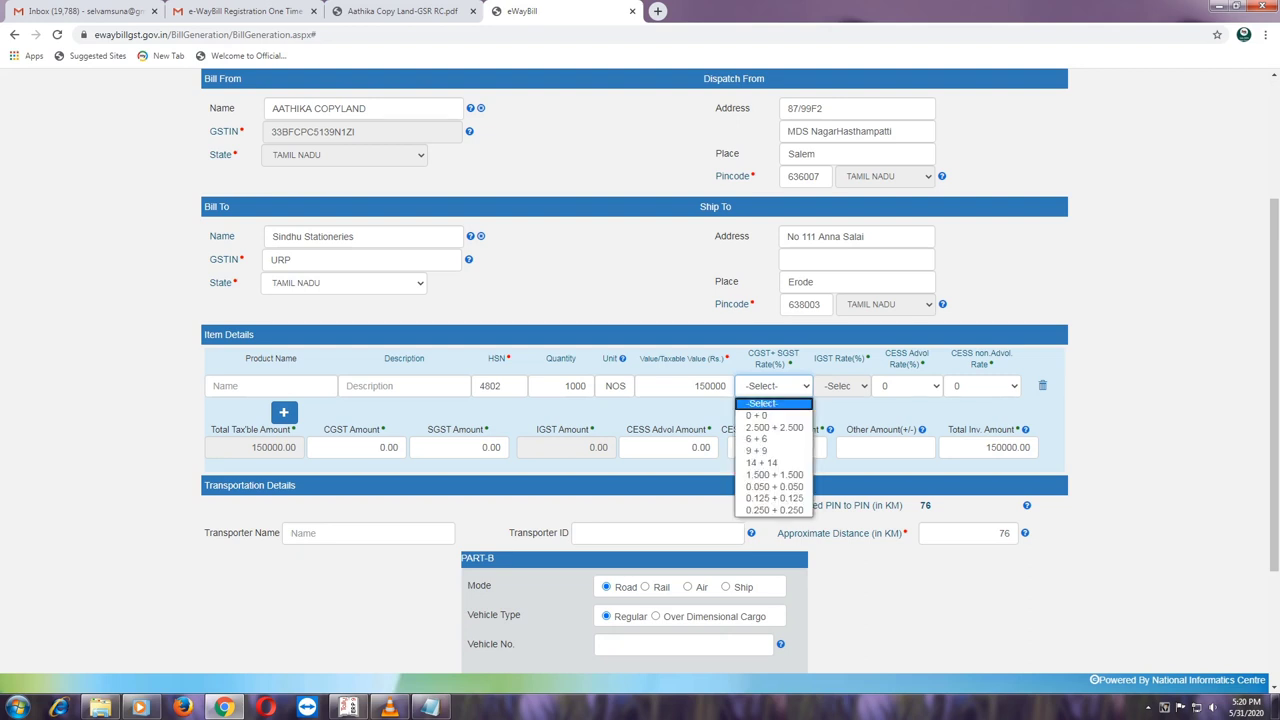
key("Down")
key("Down")
key("Down")
key("Down")
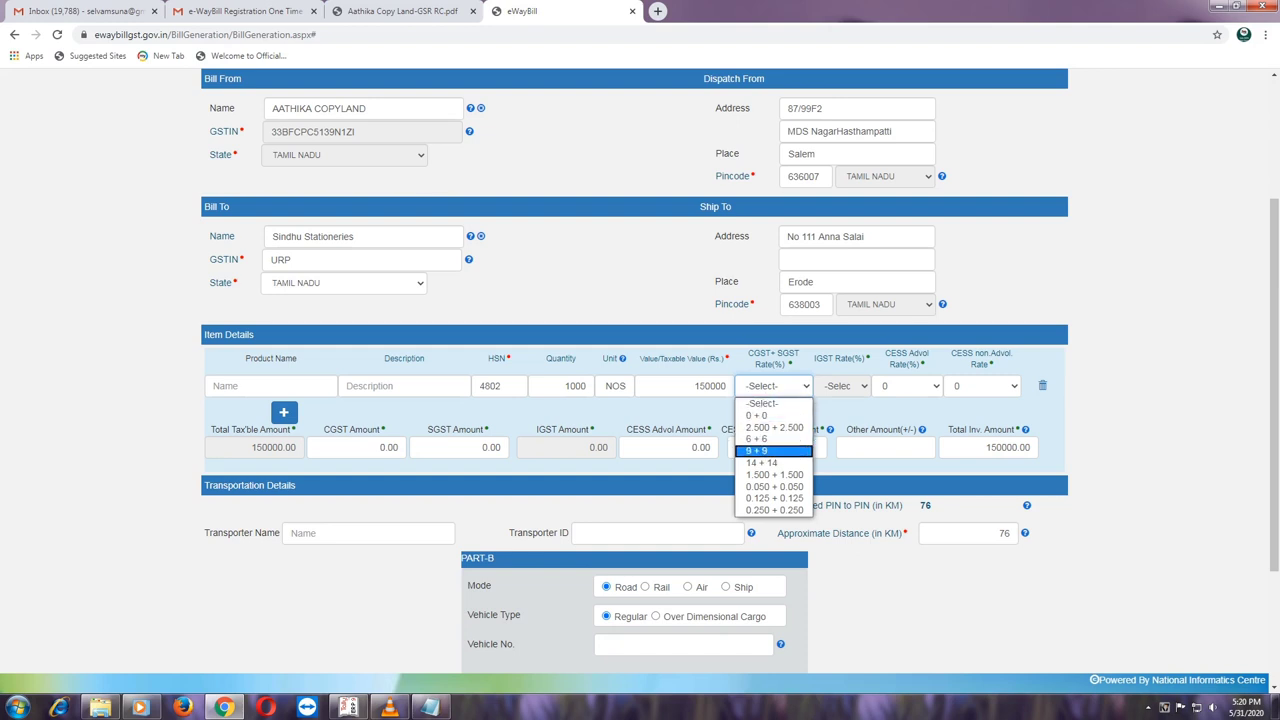
key("Return")
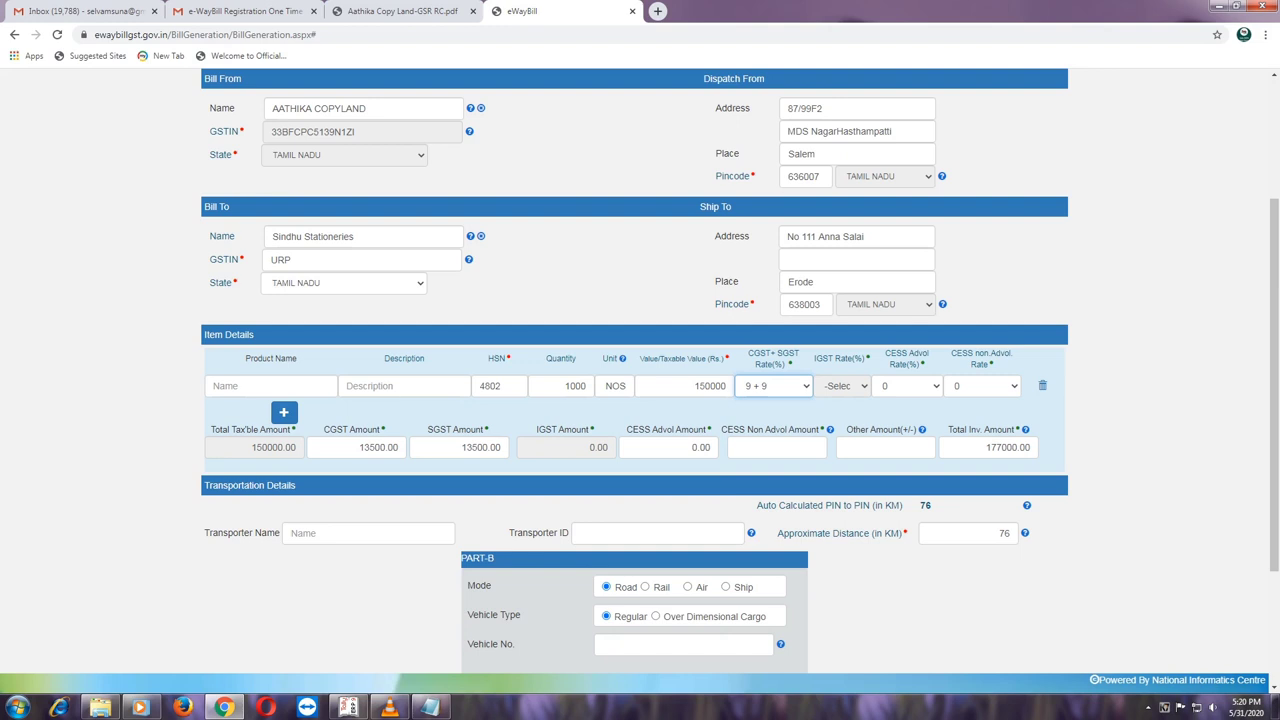
left_click(906, 386)
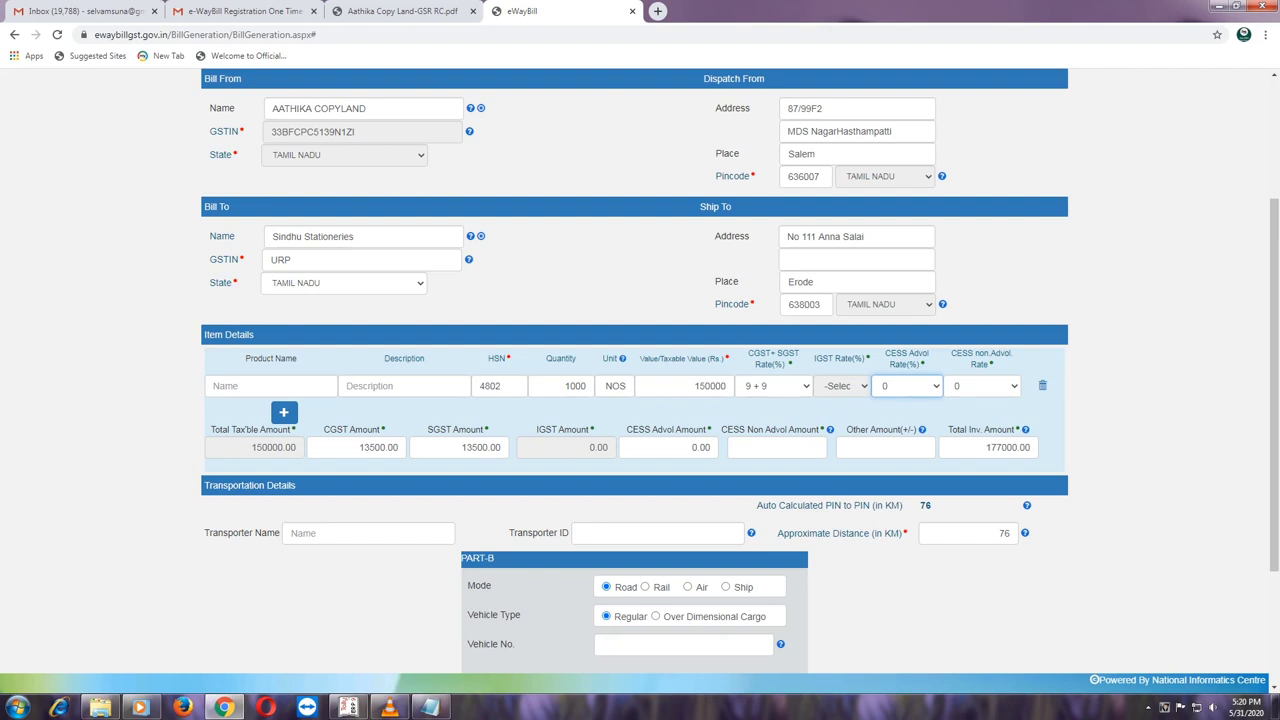
Name the first item line A4 Paper.
left_click(250, 386)
type("A")
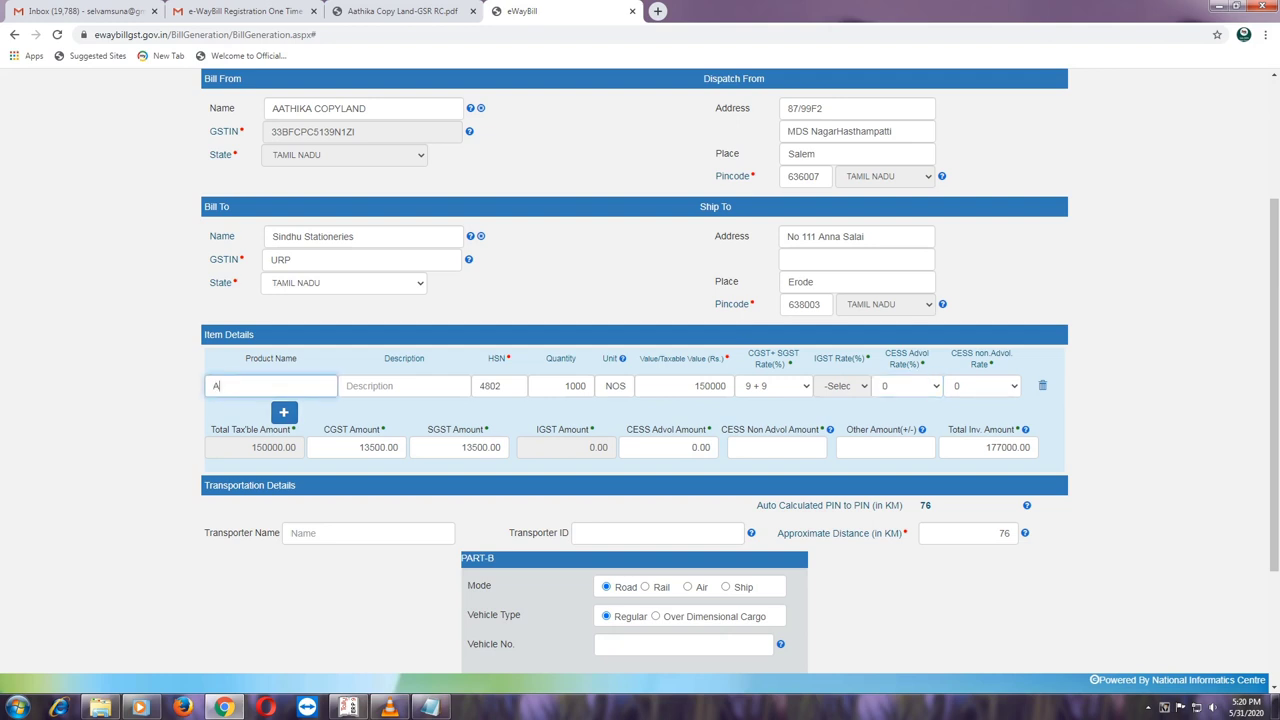
type("4 Paper")
left_click(404, 386)
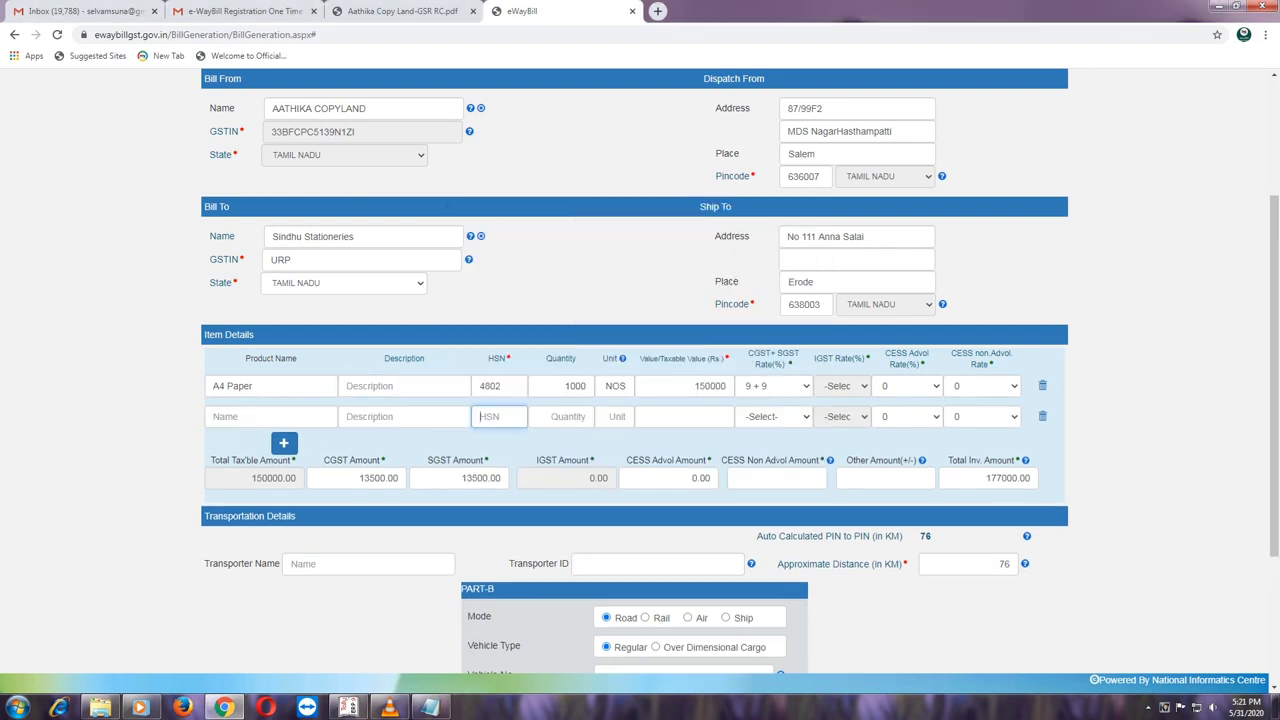
Give the second line HSN 4802, quantity 1000 and unit NOS.
left_click(490, 386)
double_click(490, 386)
key("ctrl+c")
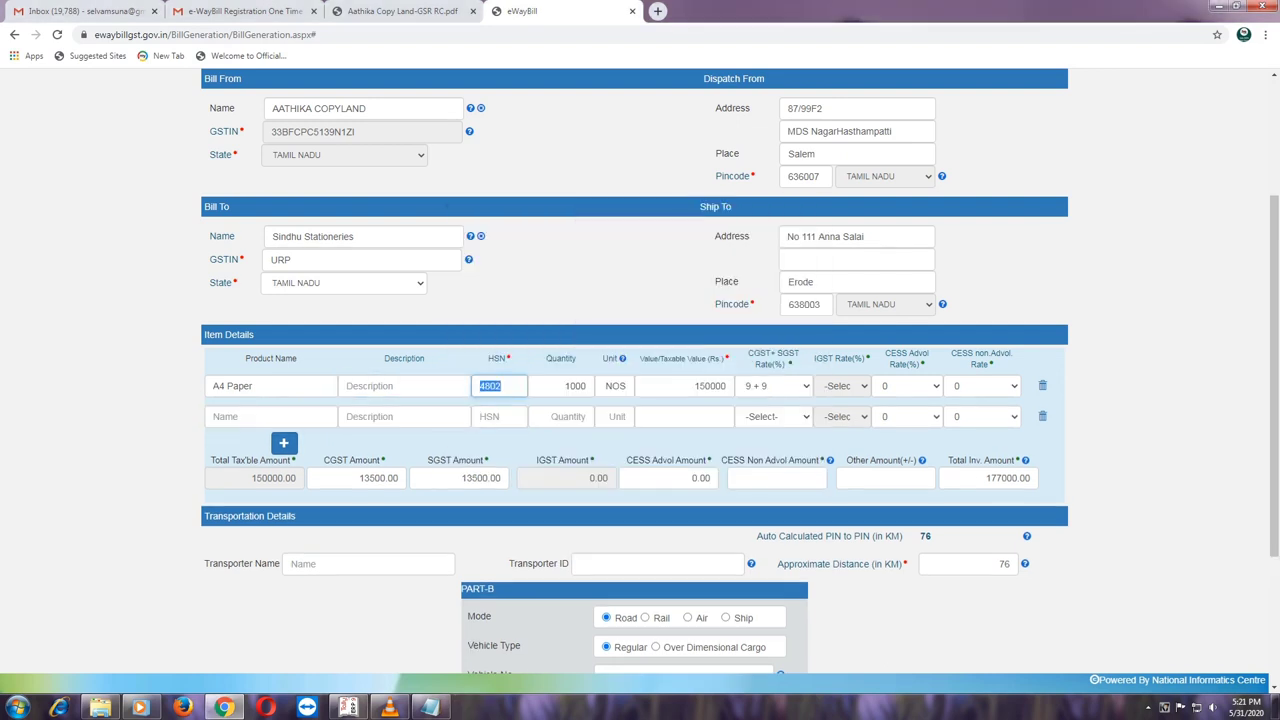
left_click(490, 416)
key("ctrl+v")
key("Tab")
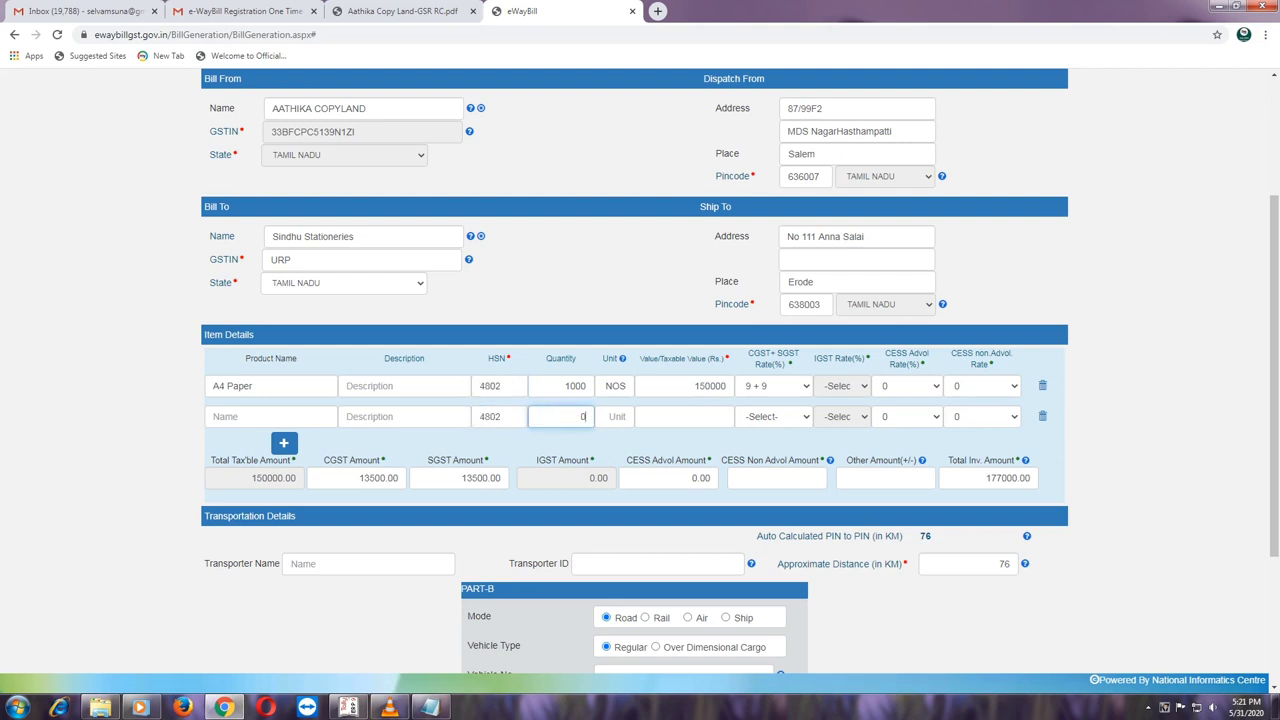
type("1000")
key("Tab")
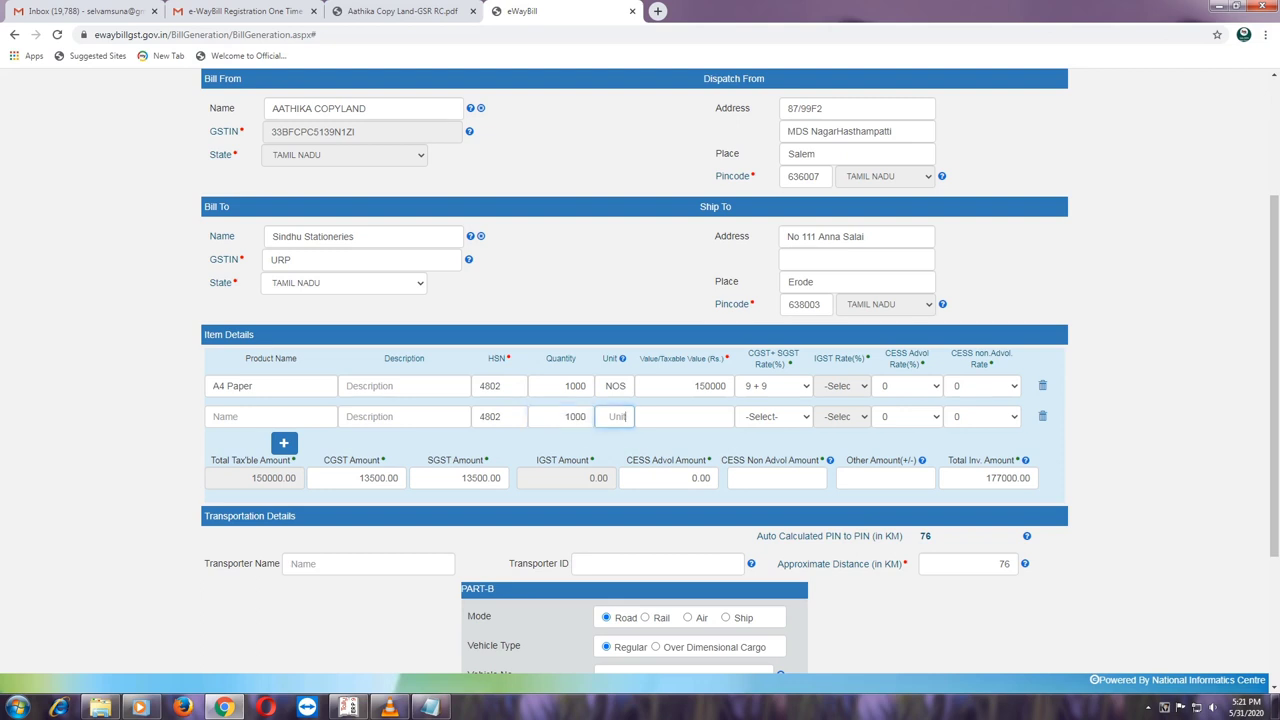
type("NOS")
key("Tab")
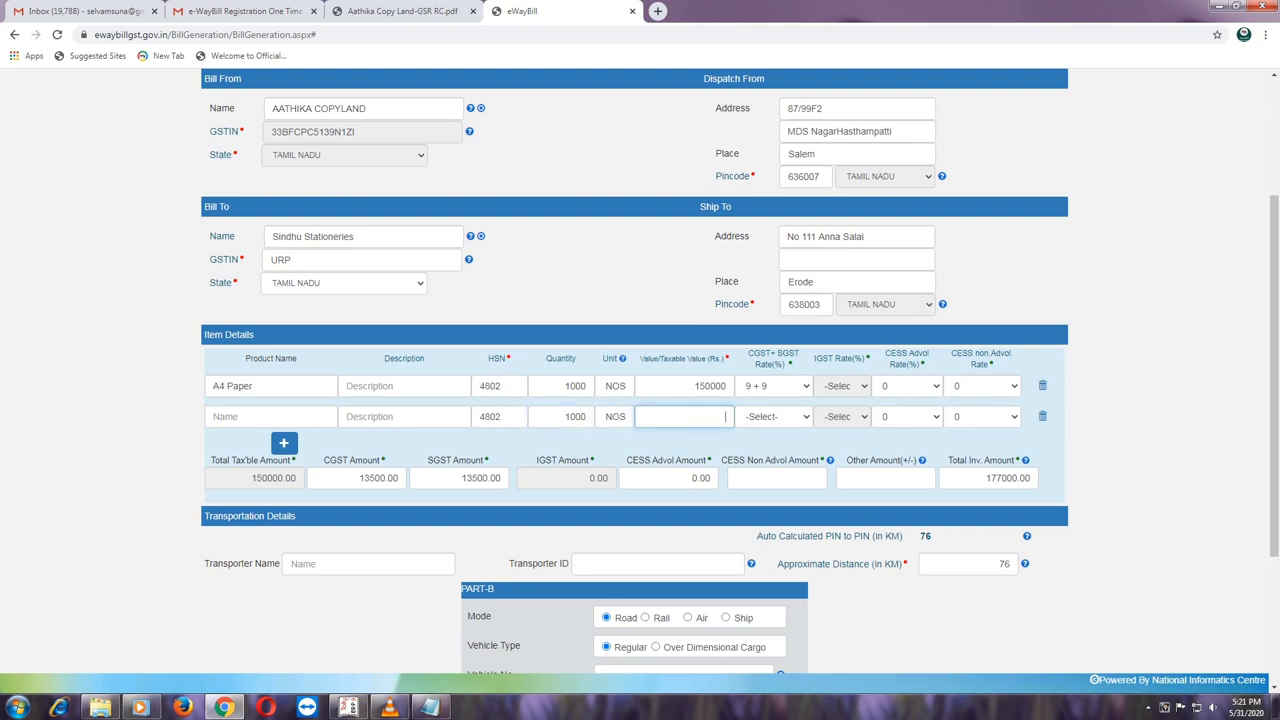
Set the second line's value to 355000 at the 9 + 9 CGST+SGST rate.
left_click(348, 707)
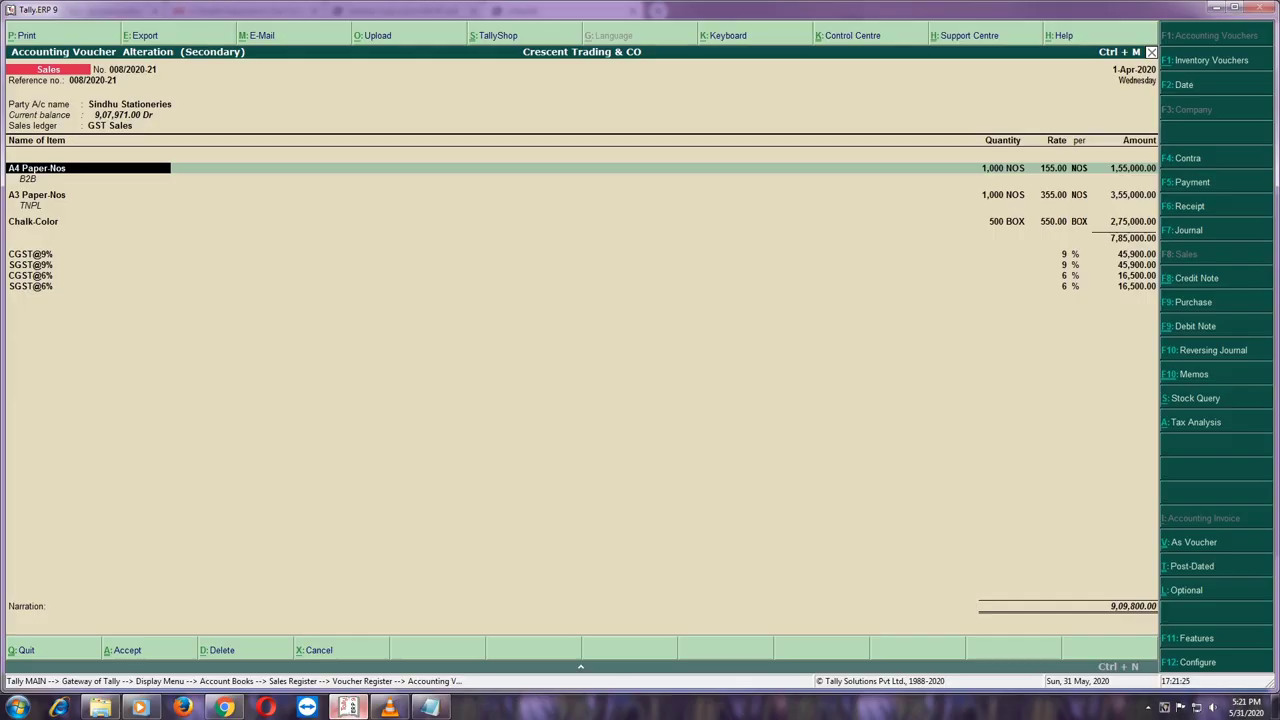
key("alt+Tab")
type("350000")
key("BackSpace")
key("BackSpace")
key("BackSpace")
key("BackSpace")
type("5000")
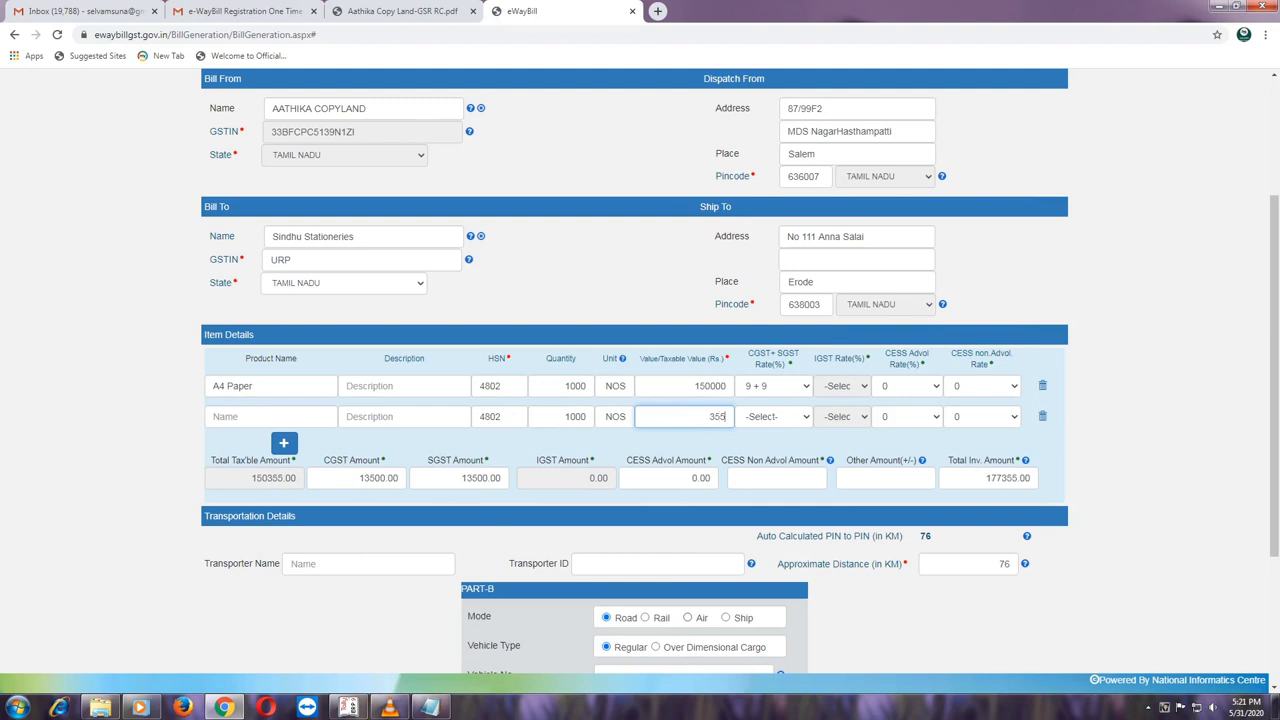
key("Tab")
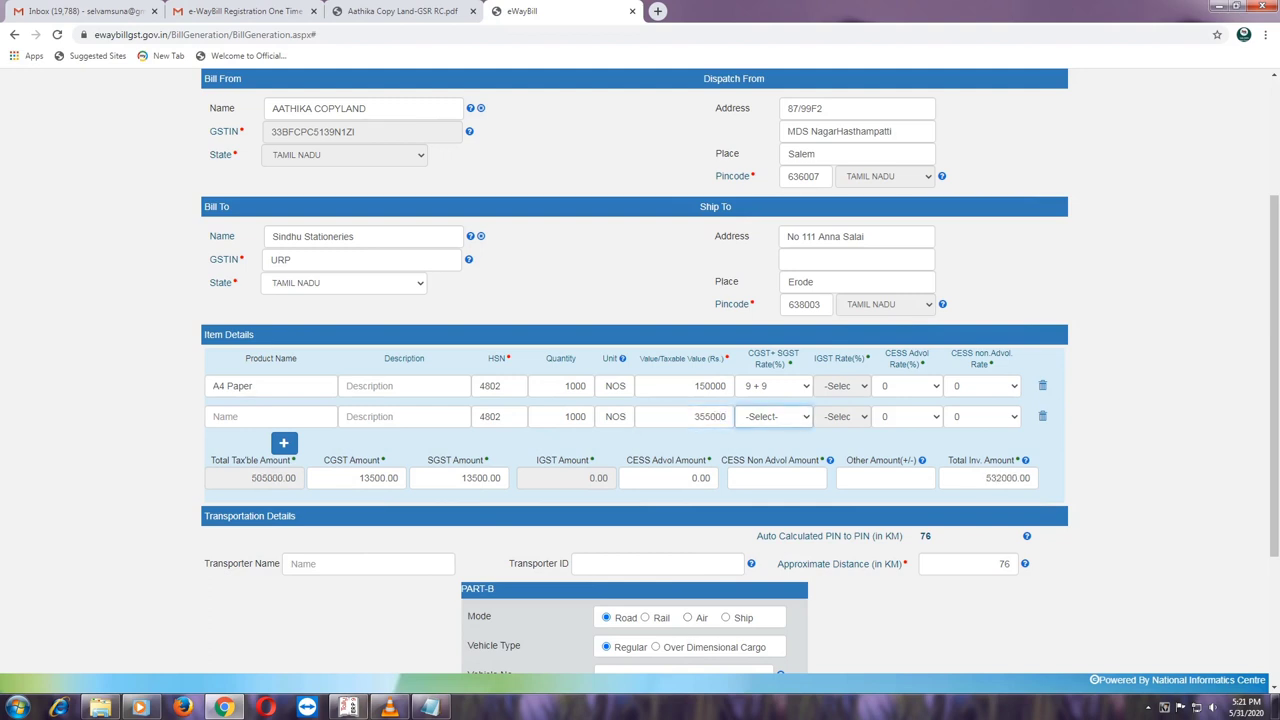
key("alt+Tab")
key("alt+Tab")
key("alt+Down")
key("Down")
key("Down")
key("Down")
key("Down")
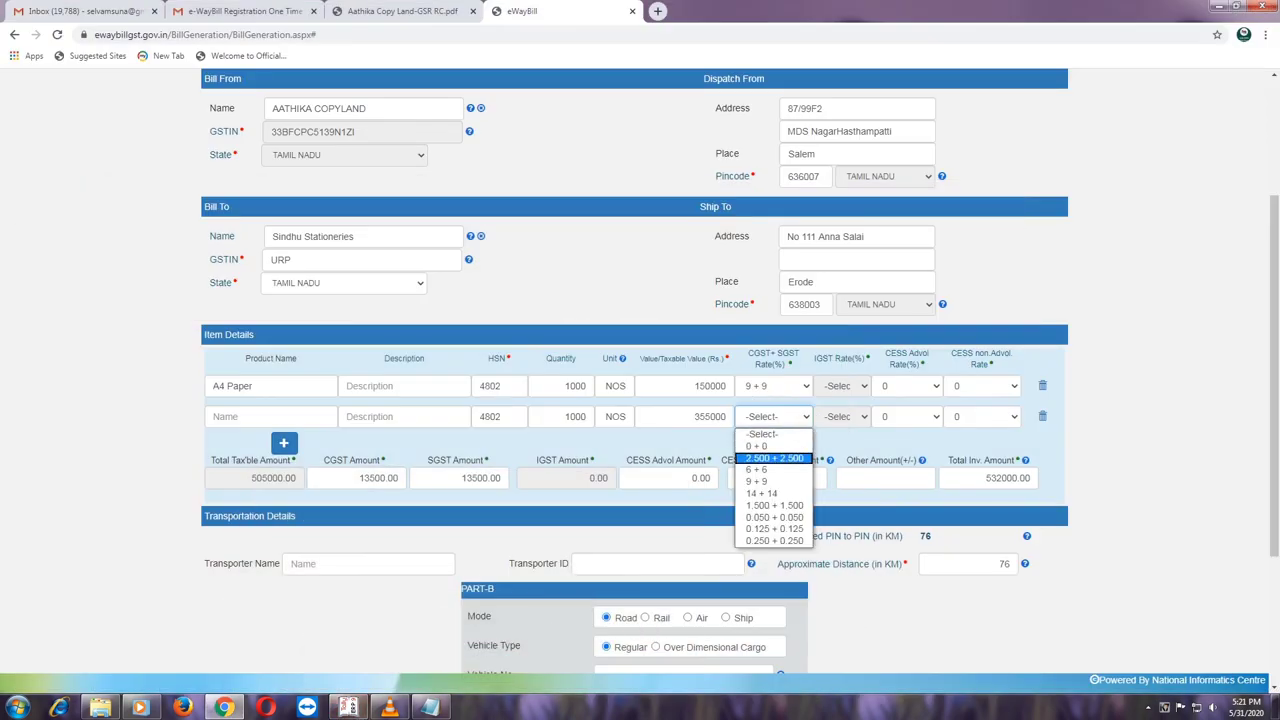
key("Return")
key("Tab")
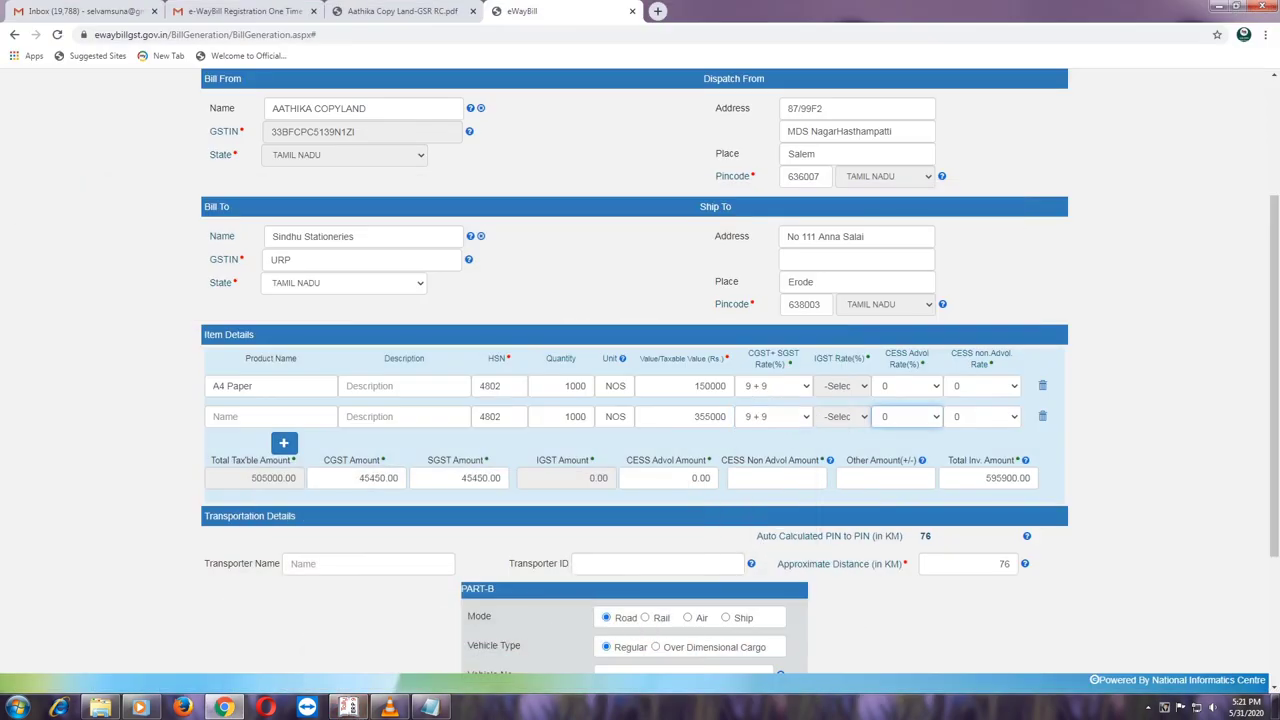
key("Tab")
key("Tab")
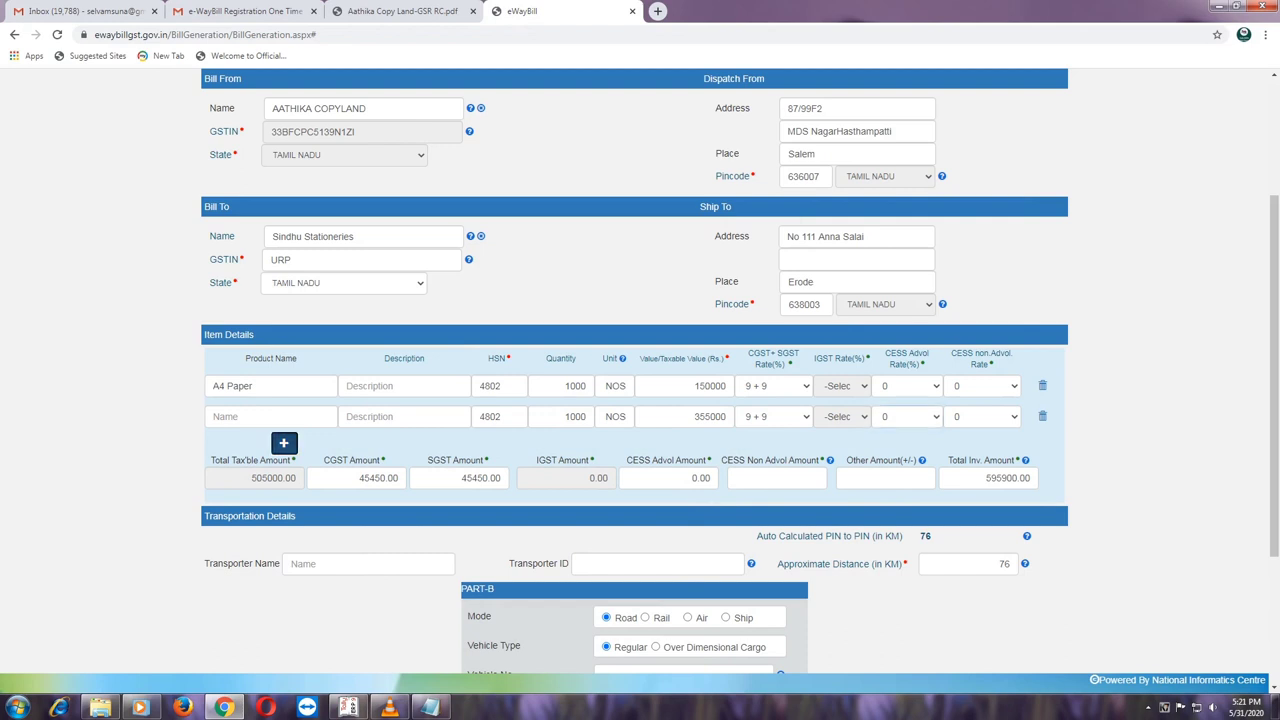
Add a third item line, naming line two A3 Paper and line three Chalk.
left_click(283, 443)
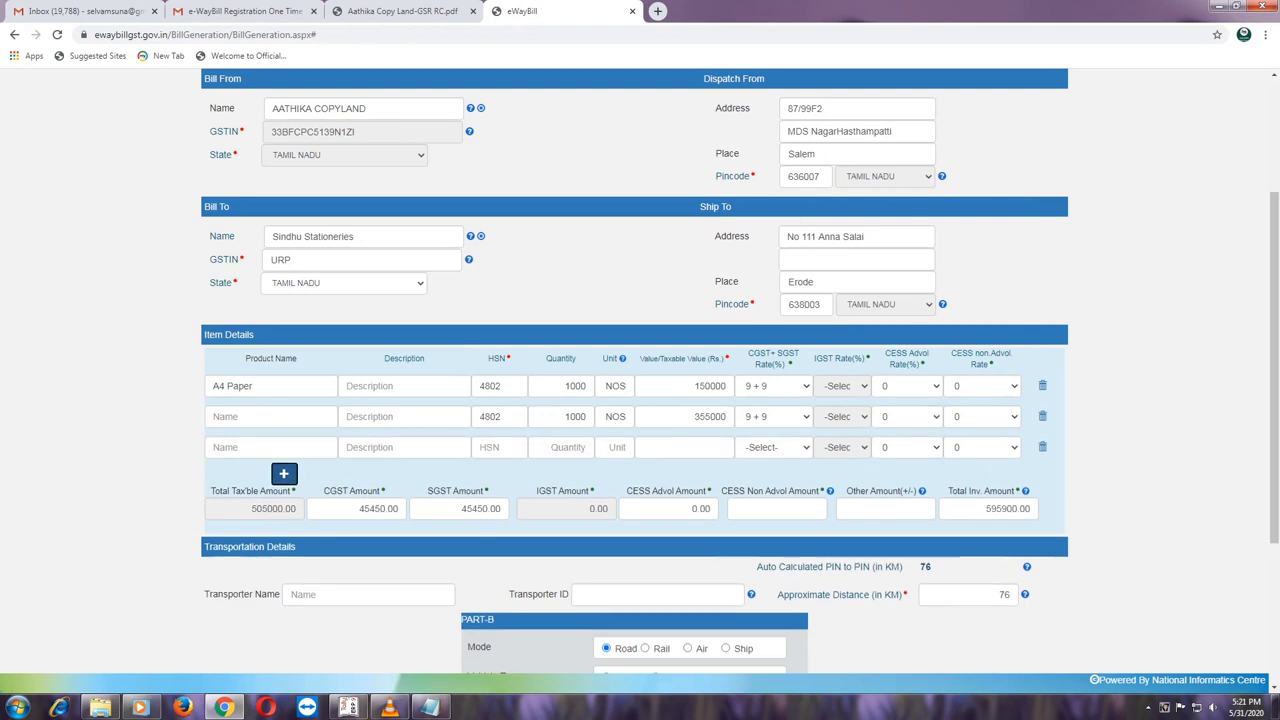
triple_click(232, 386)
left_click(270, 416)
type("A3 Paper")
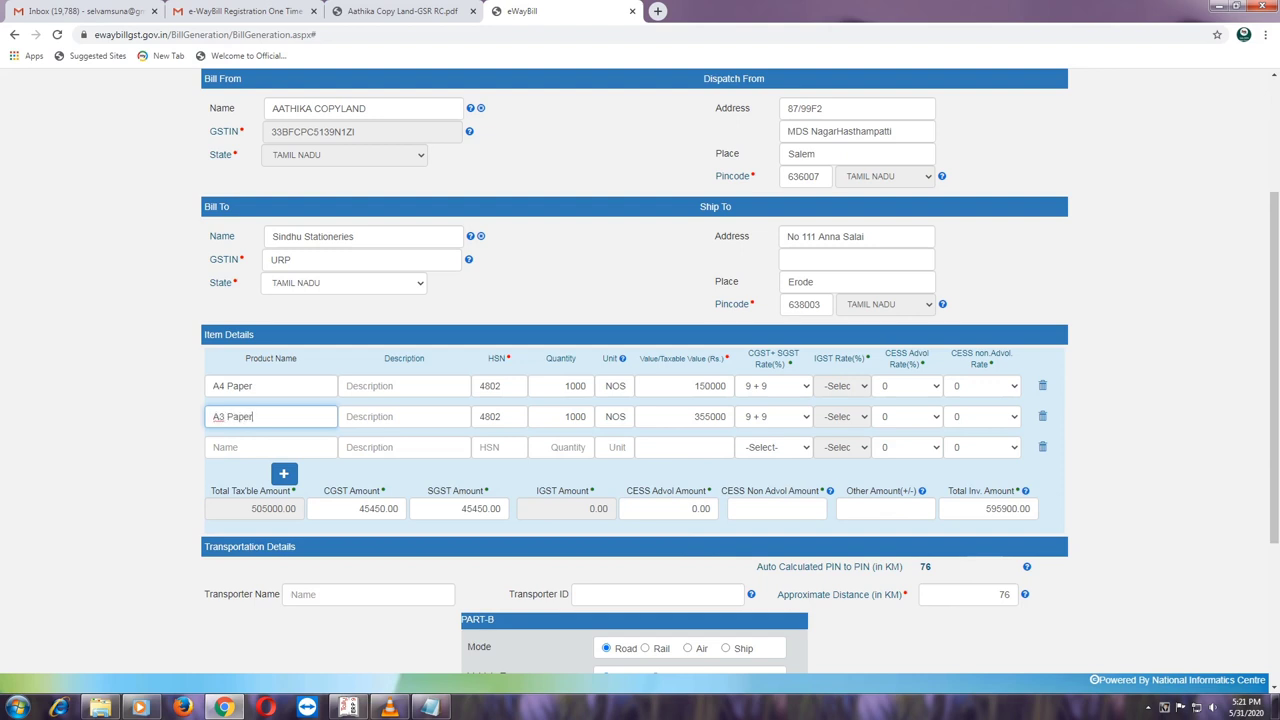
left_click(270, 447)
type("Chalk")
key("Tab")
key("Tab")
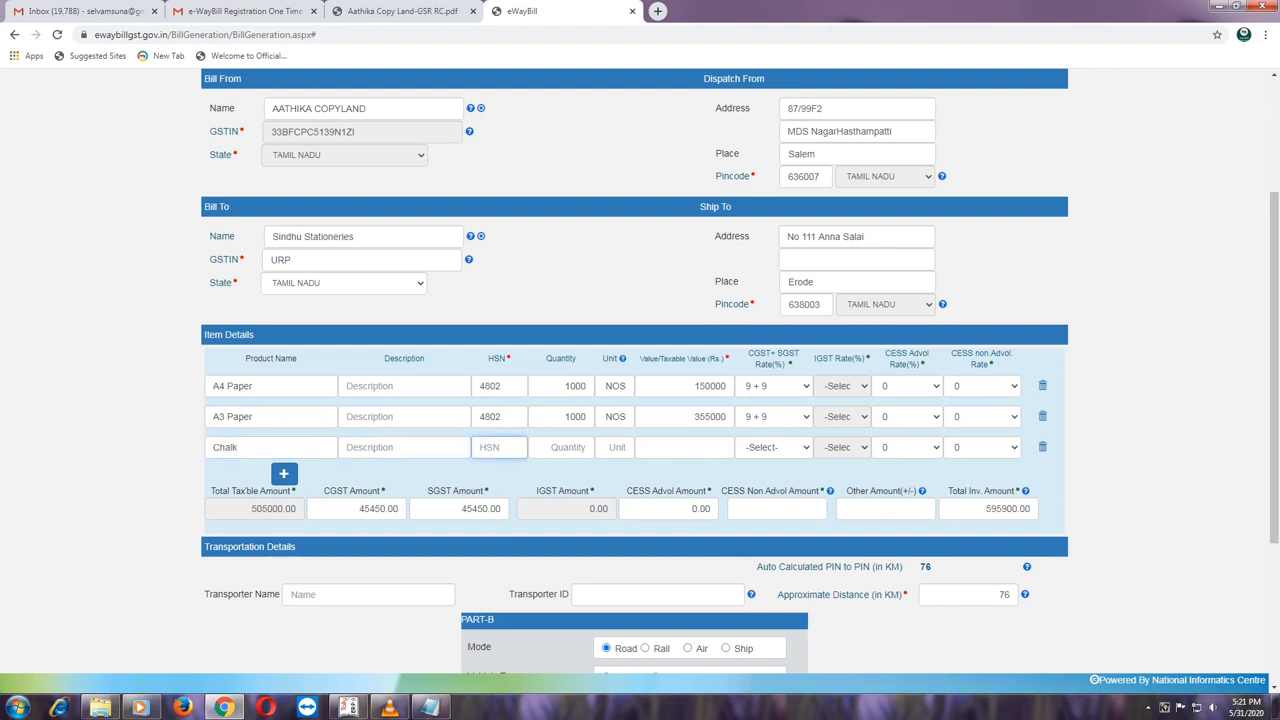
left_click(348, 707)
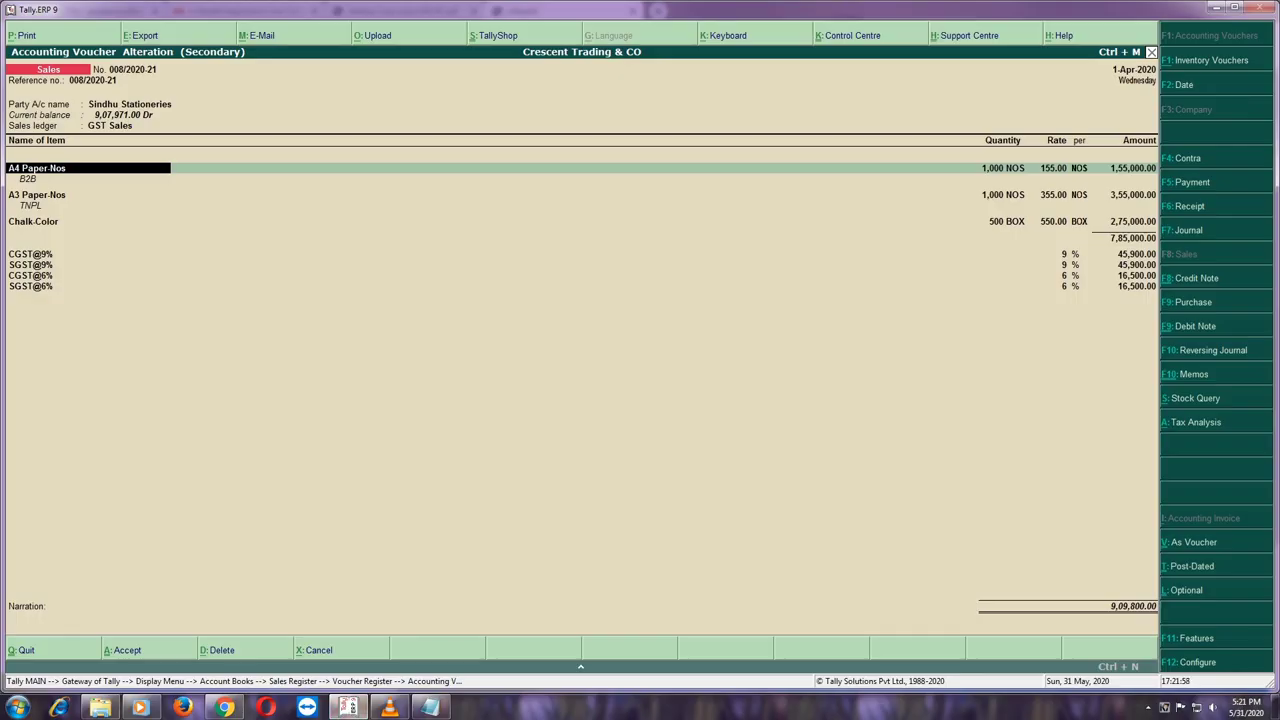
Check Chalk-Color's GST details in Tally (HSN 9608, 12% tax), then return to the e-way bill form.
left_click(33, 221)
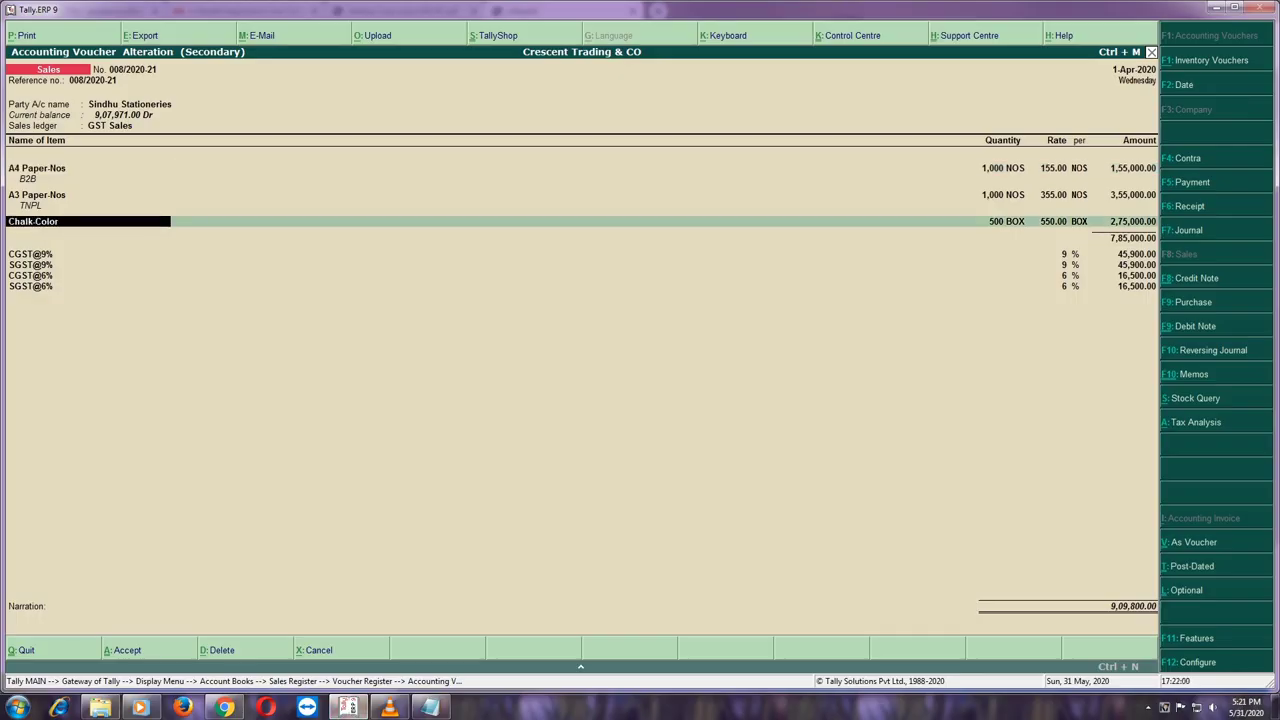
key("ctrl+Return")
key("Return")
key("Return")
key("Return")
key("Return")
key("Return")
key("y")
key("Return")
key("Return")
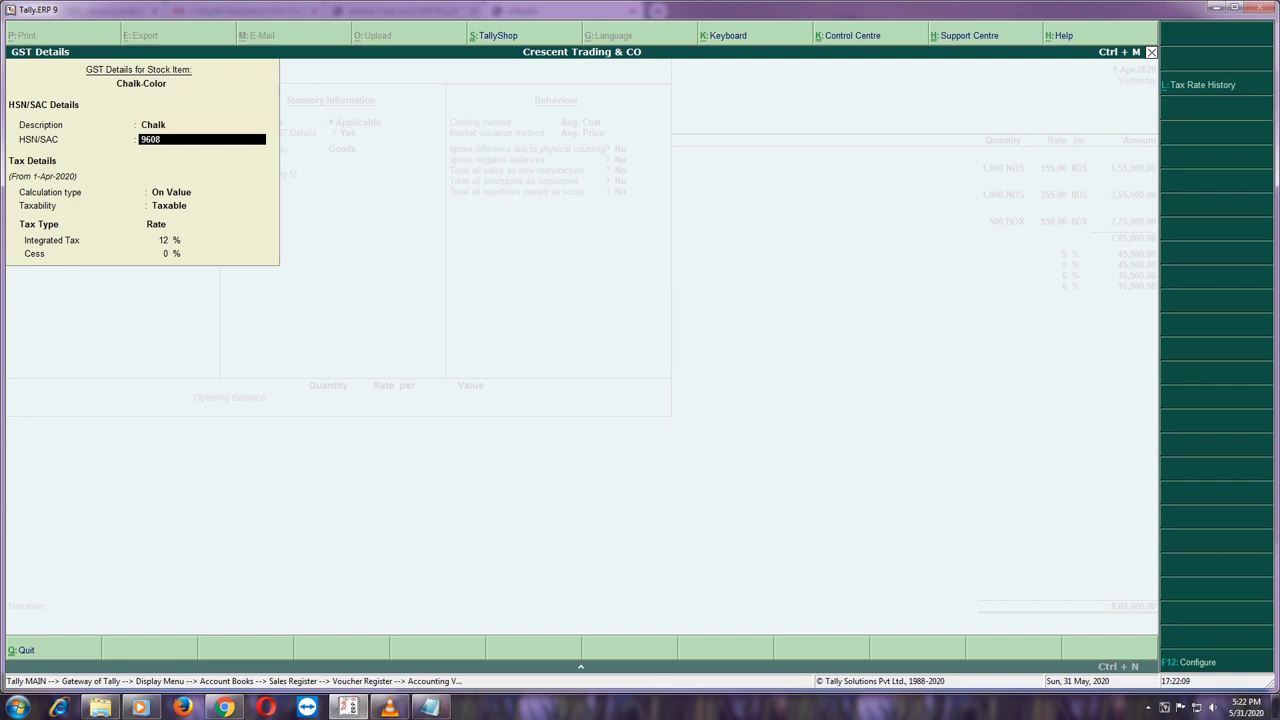
key("alt+Tab")
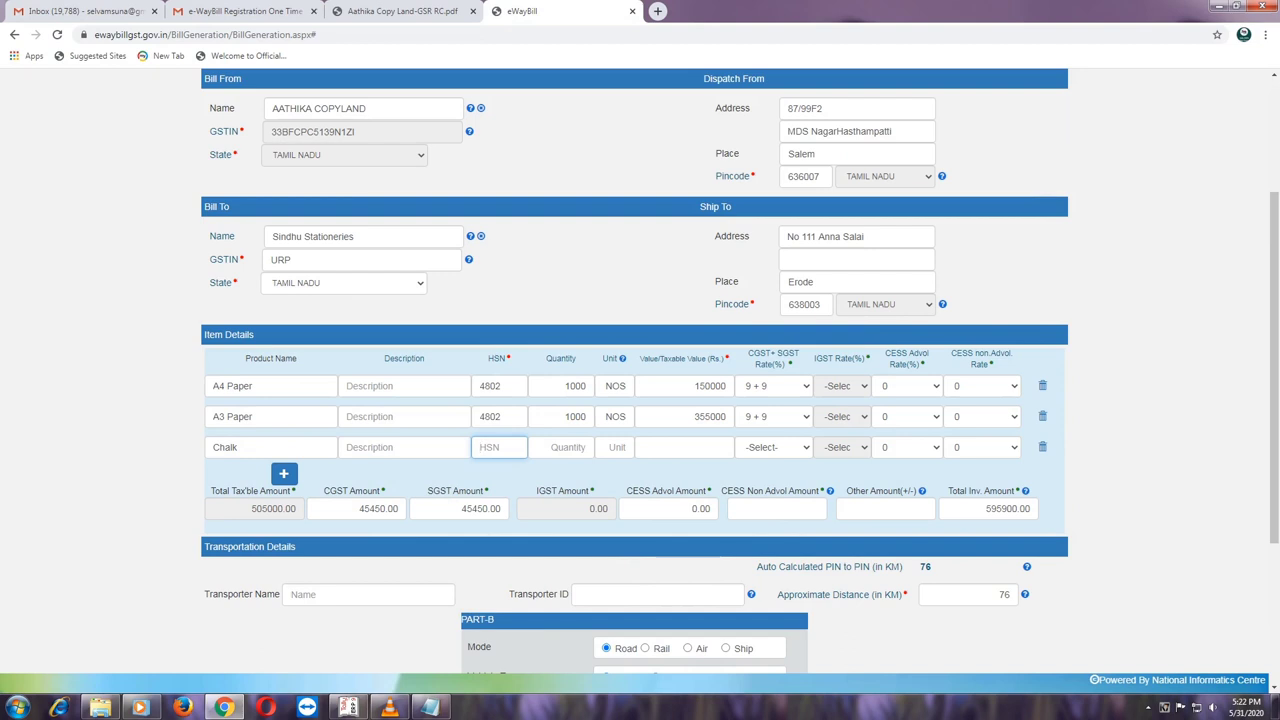
Enter HSN 9608 and quantity 500 on the Chalk line.
type("9608")
key("Tab")
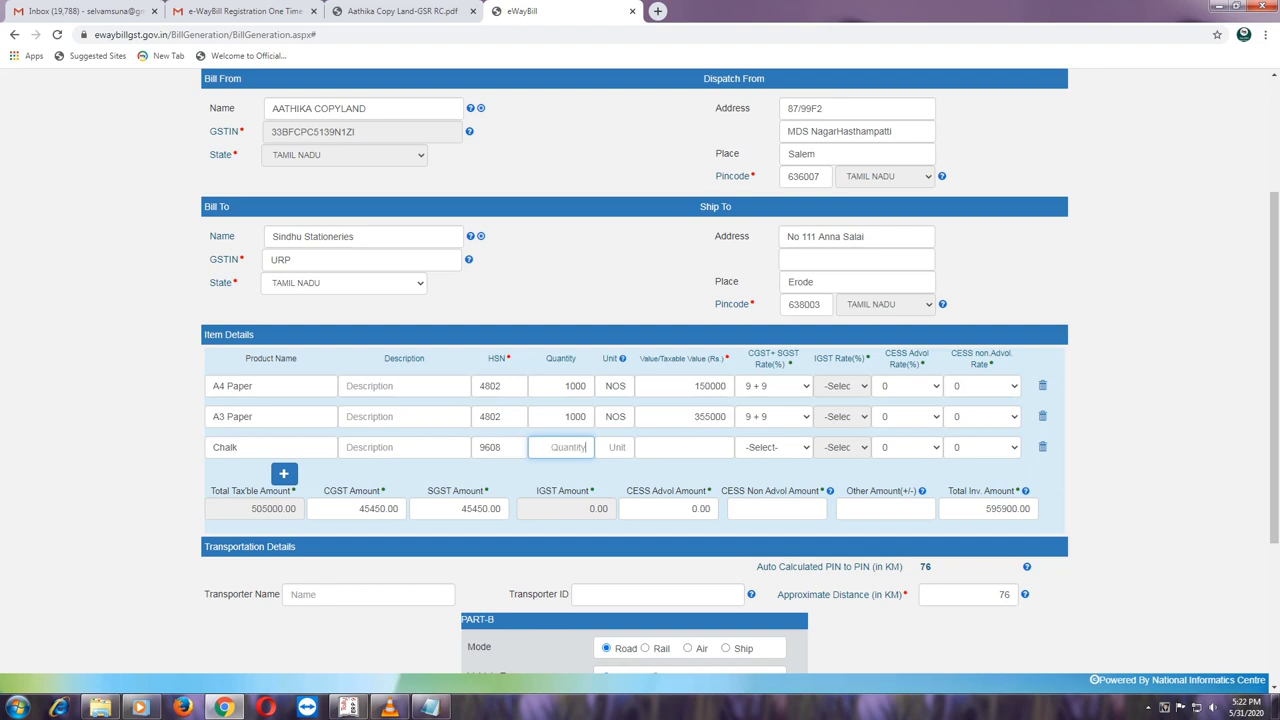
type("500")
key("BackSpace")
key("Tab")
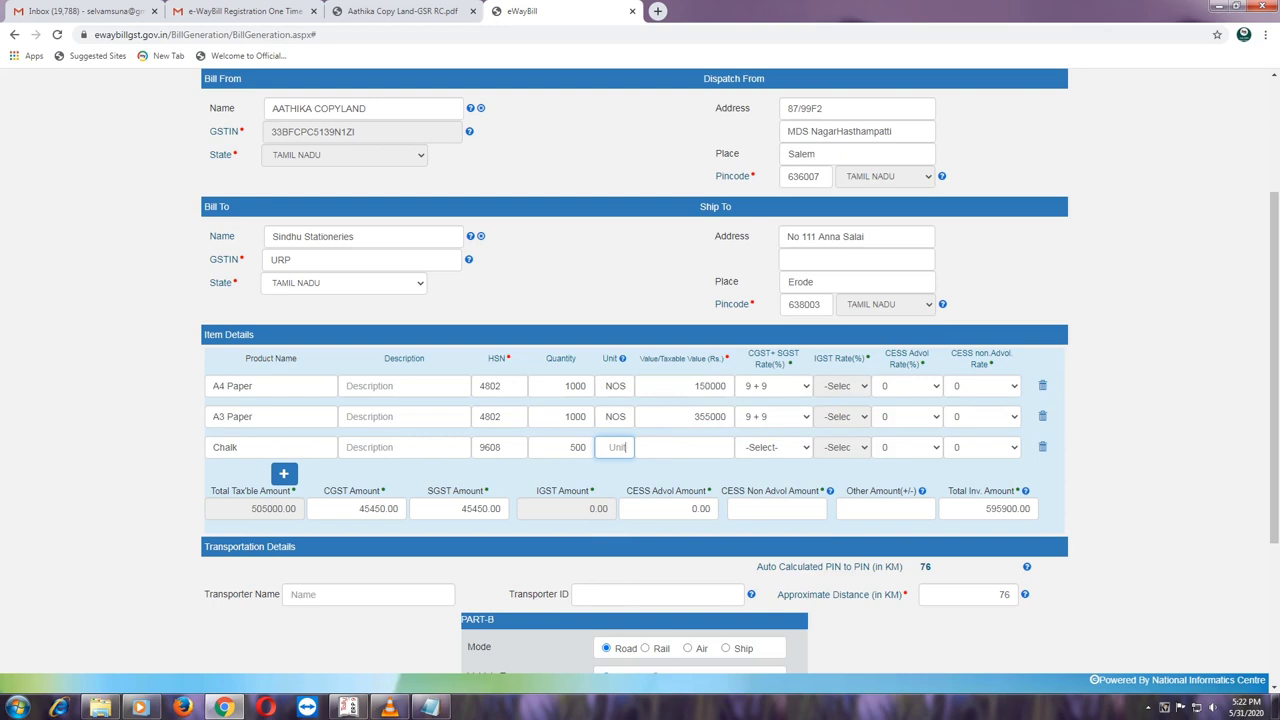
Set the Chalk line's unit to BOX and taxable value to 275000, checking the amount in Tally.
mouse_move(622, 358)
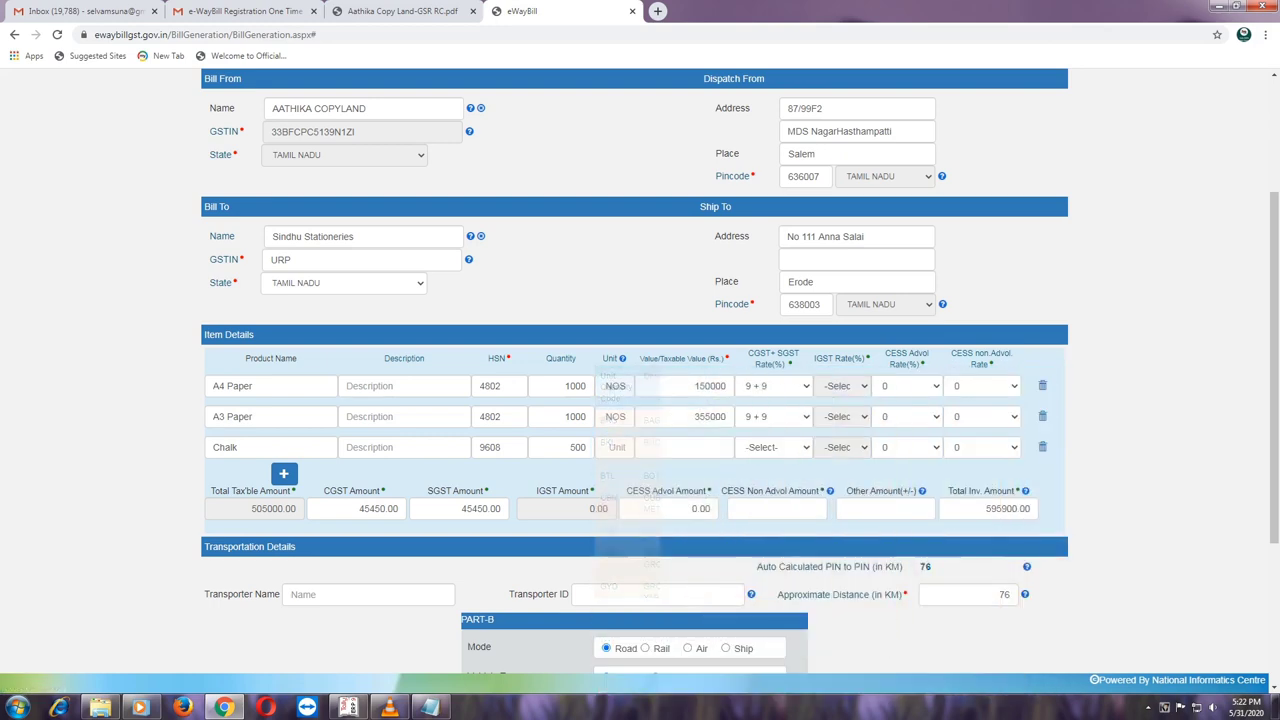
left_click(616, 447)
type("BOX")
left_click(685, 447)
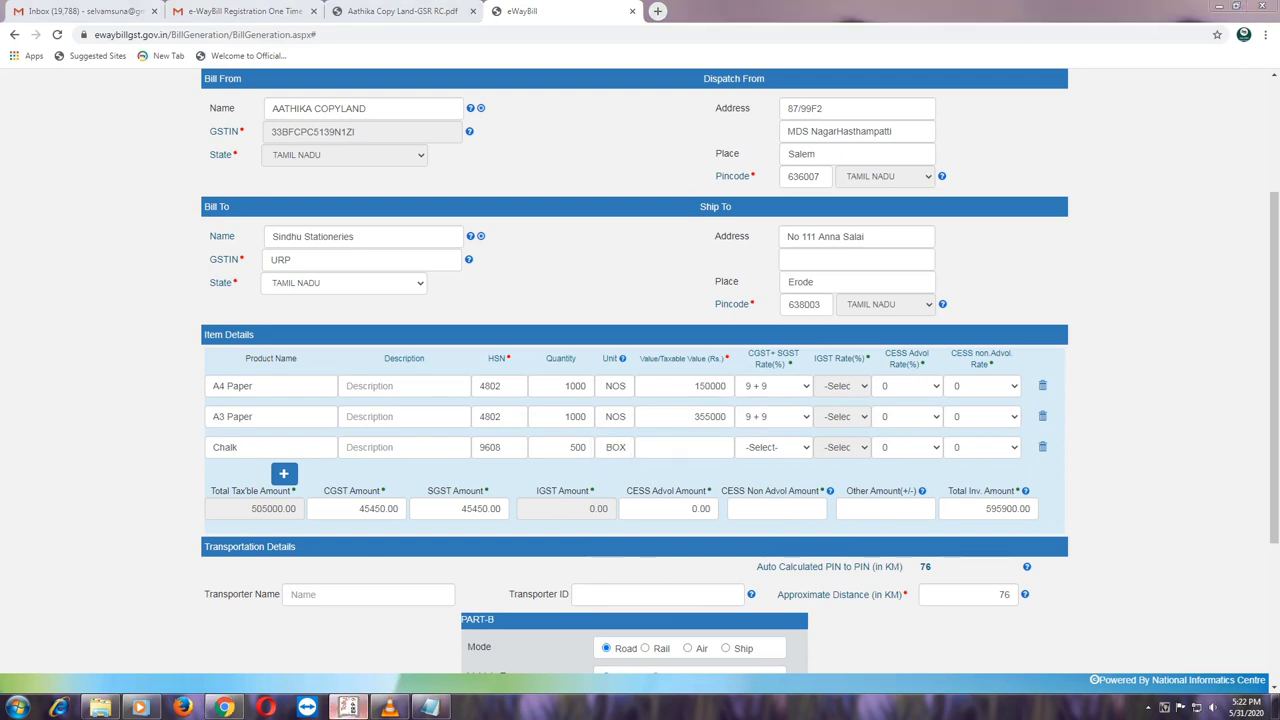
left_click(348, 707)
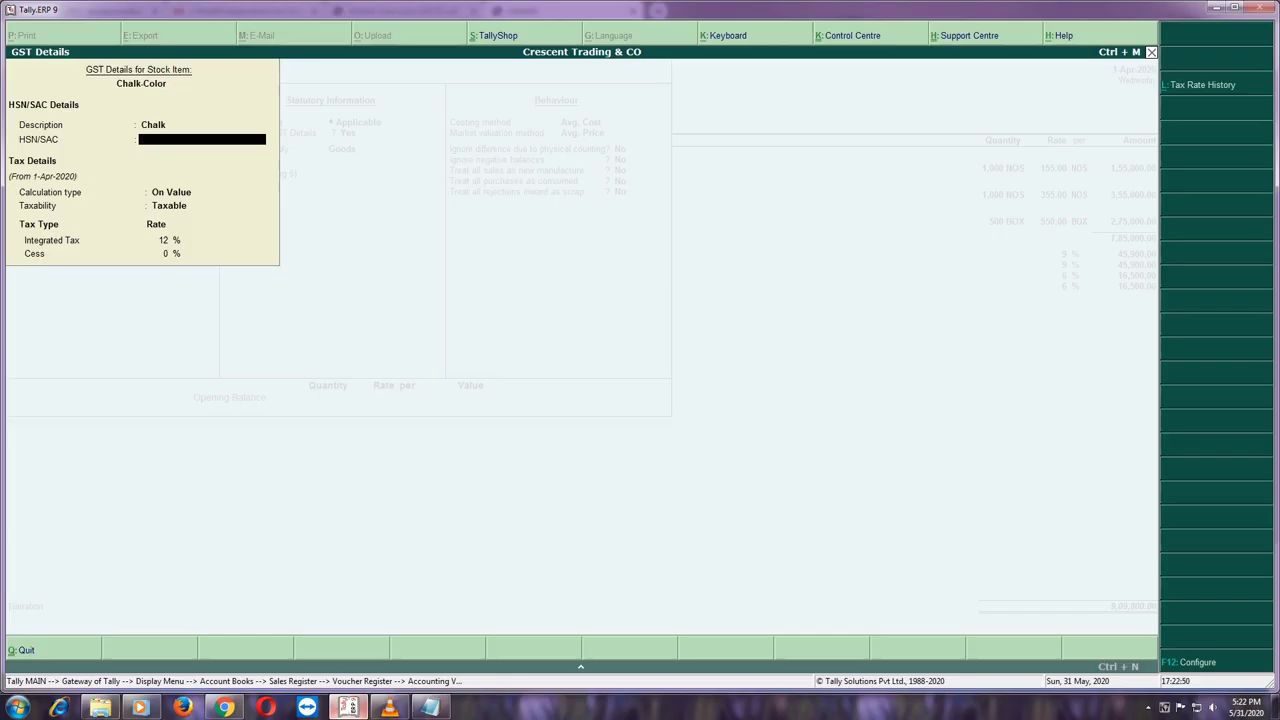
key("ctrl+a")
key("ctrl+a")
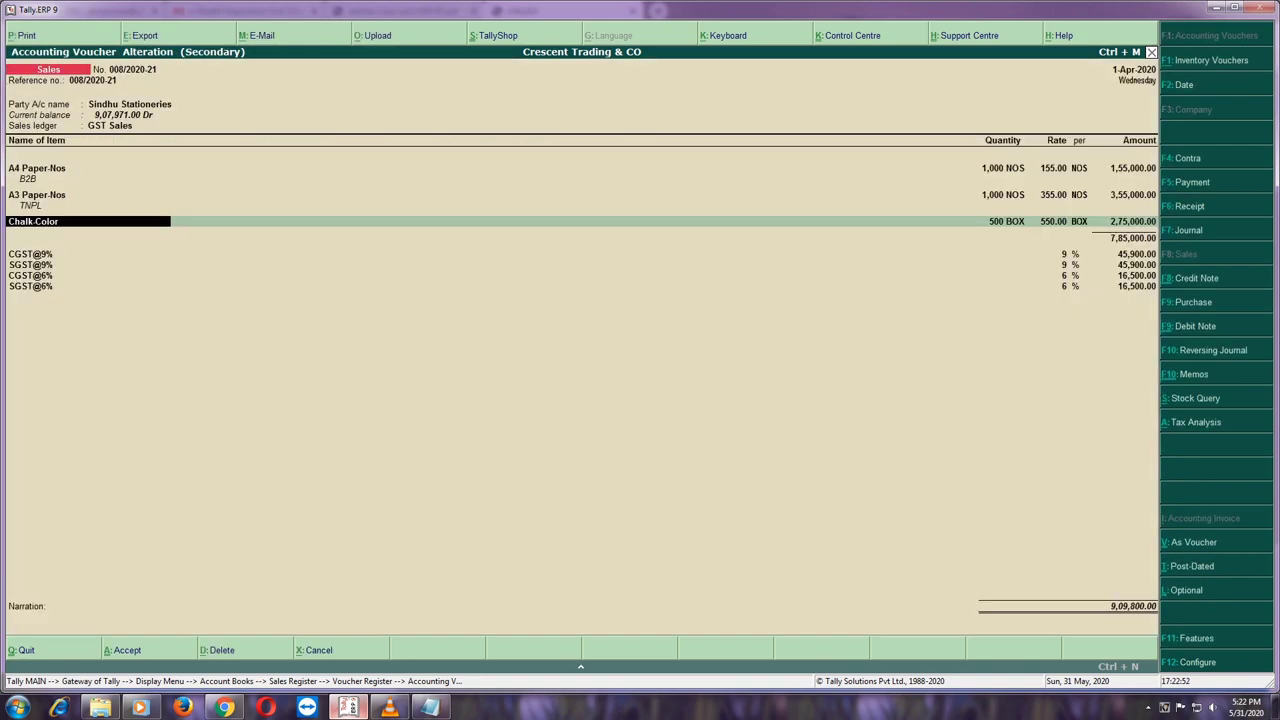
key("alt+Tab")
type("25")
key("BackSpace")
key("BackSpace")
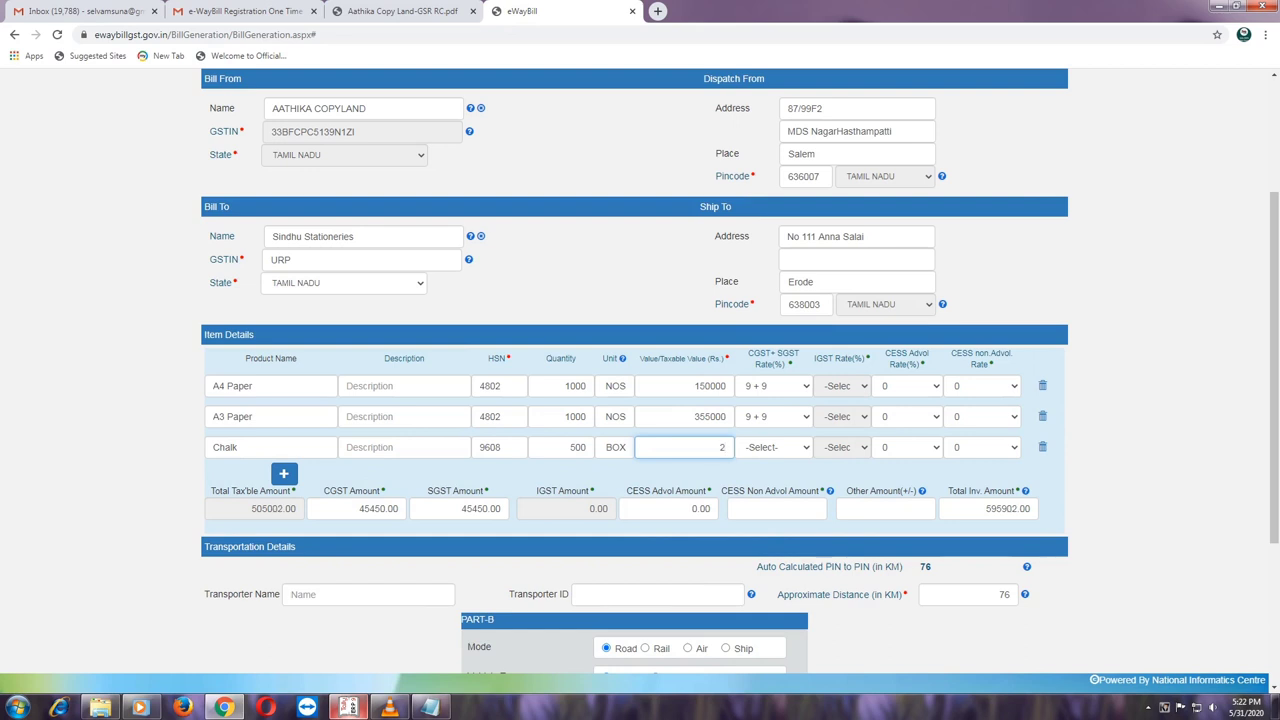
type("275000")
key("Tab")
Move through the tax total fields to Other Amount, comparing against Tally's tax rates.
left_click(348, 707)
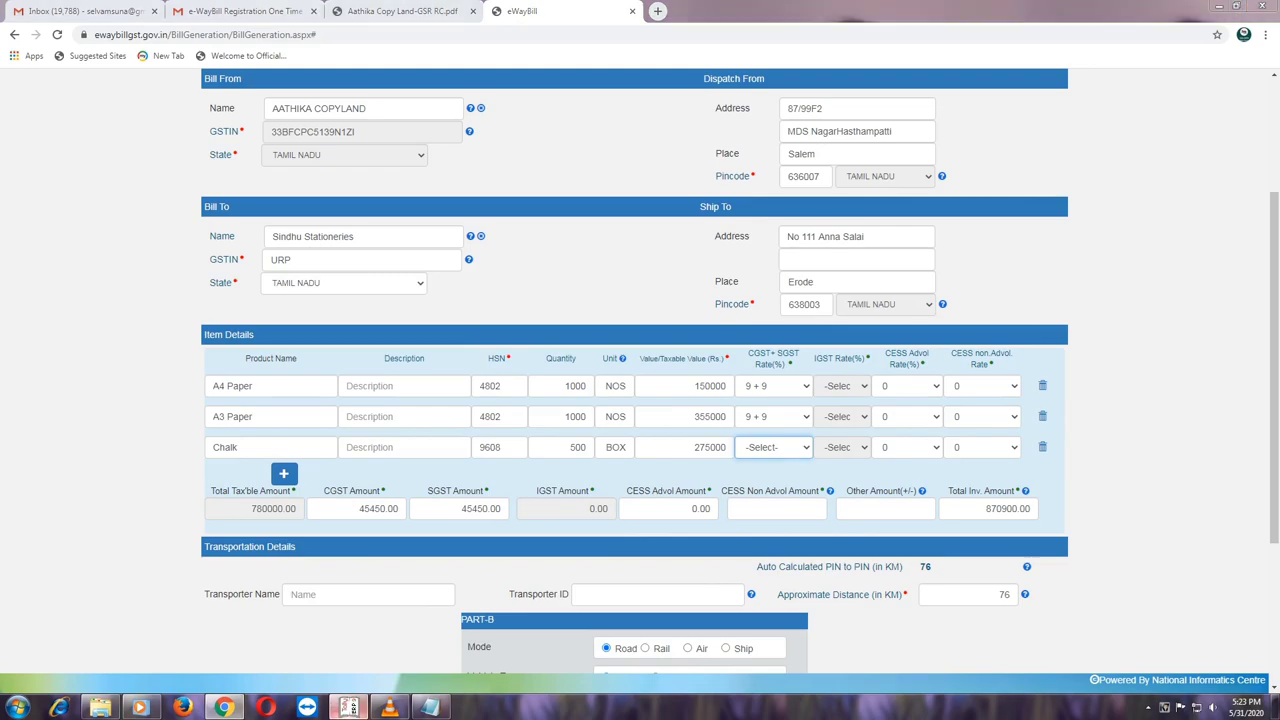
key("alt+Tab")
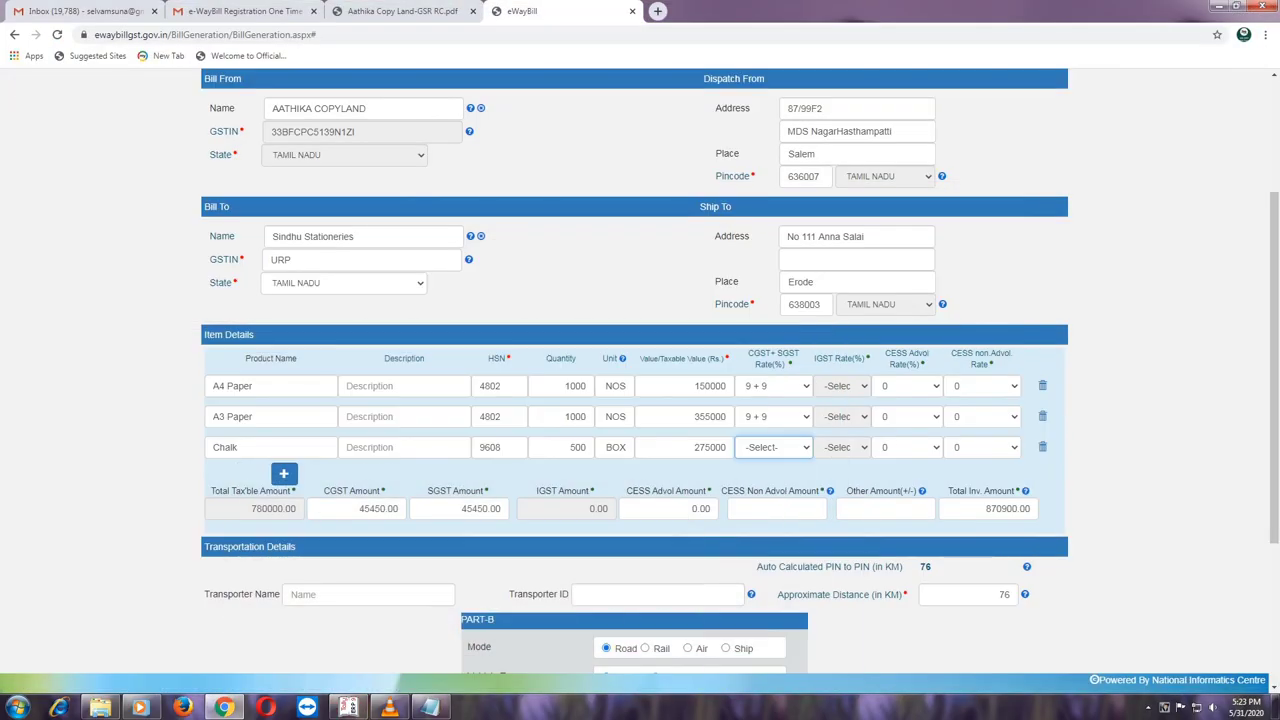
key("Tab")
key("Tab")
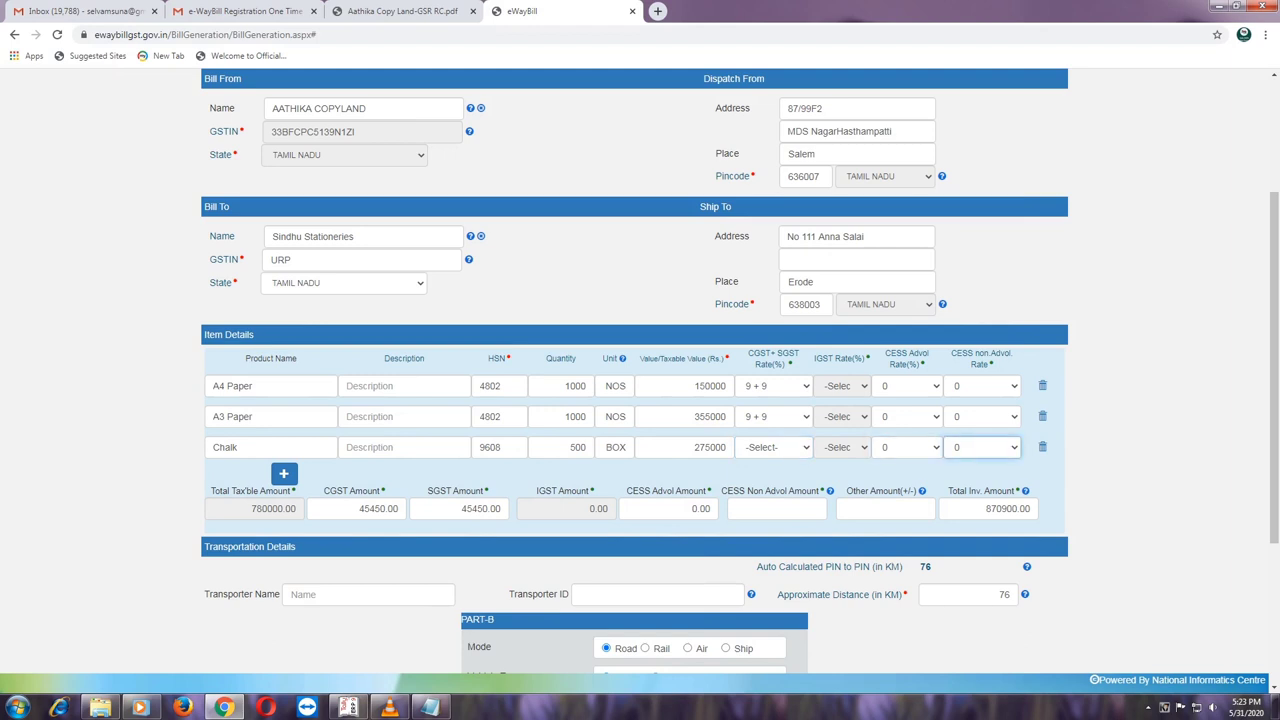
key("Tab")
key("Tab")
key("Tab")
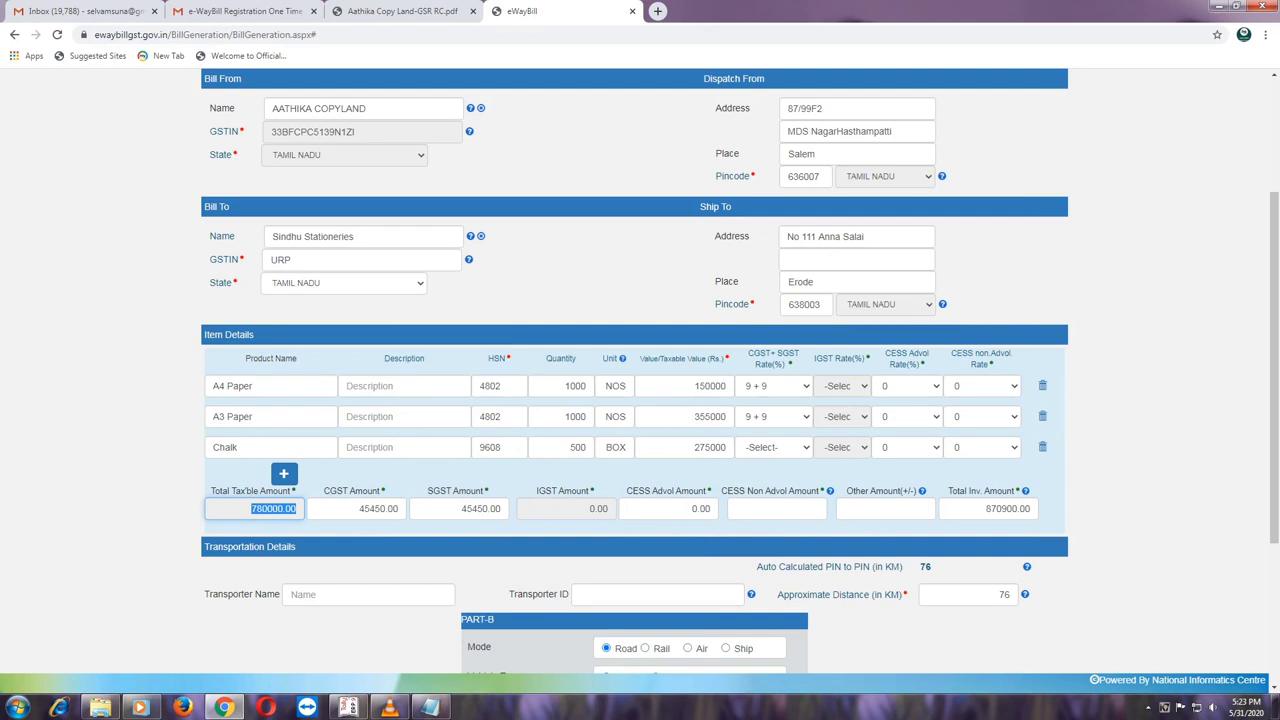
key("Tab")
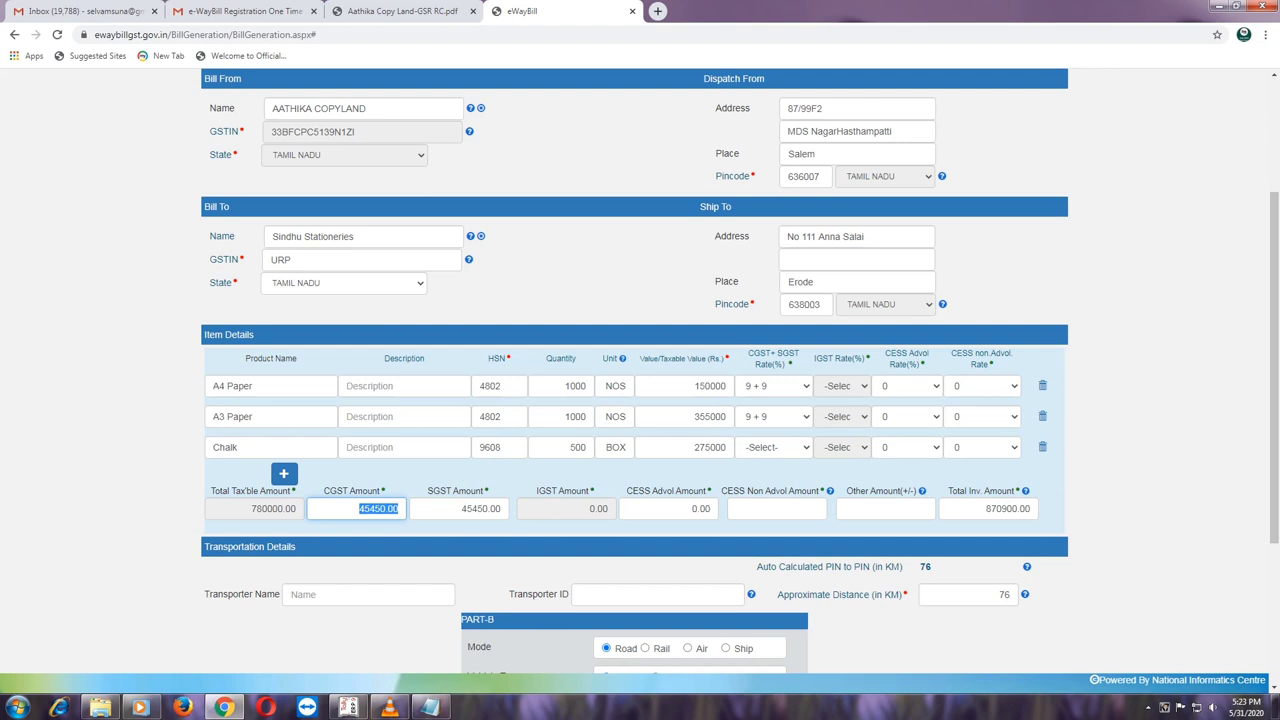
key("Tab")
key("Tab")
key("Tab")
left_click(922, 490)
left_click(926, 508)
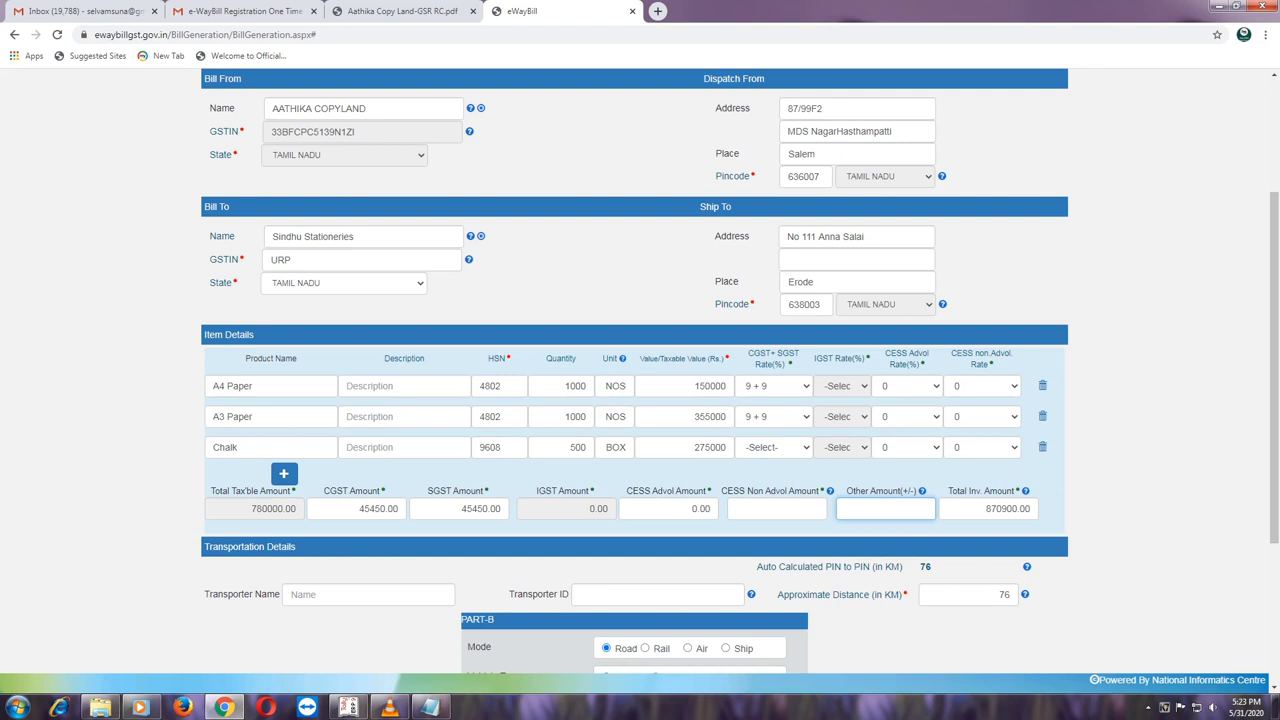
left_click(348, 707)
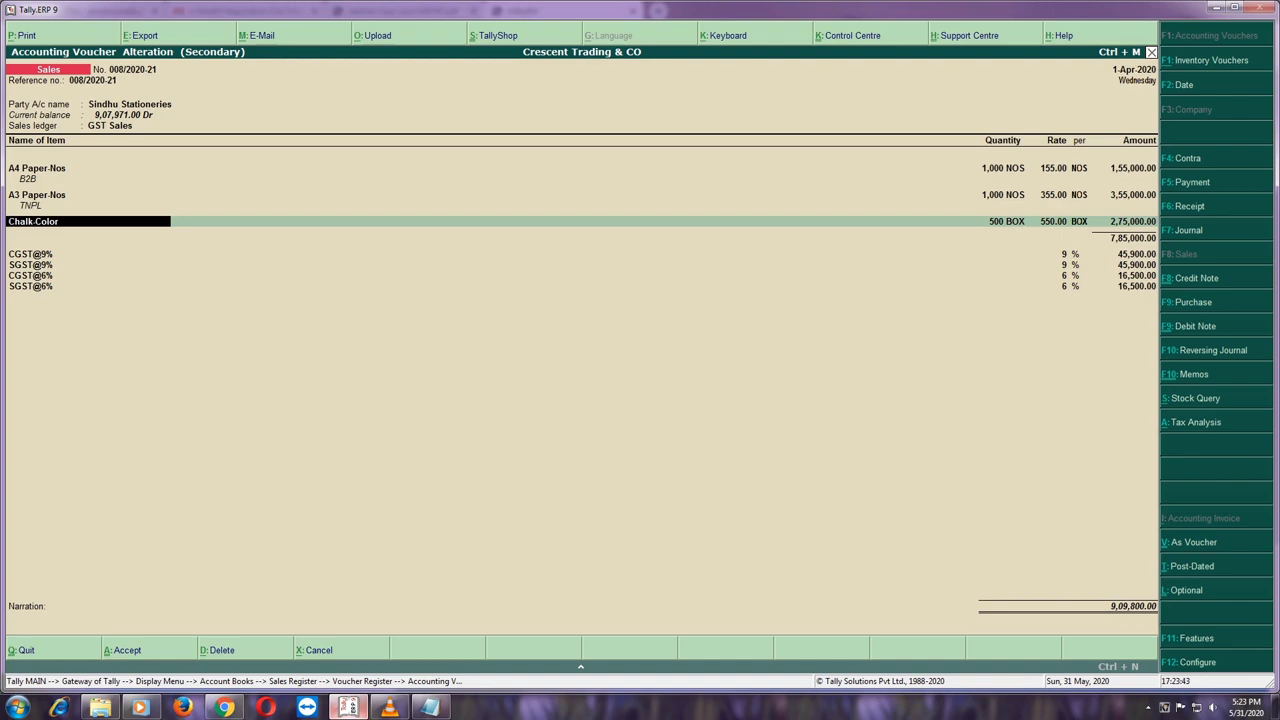
left_click(224, 707)
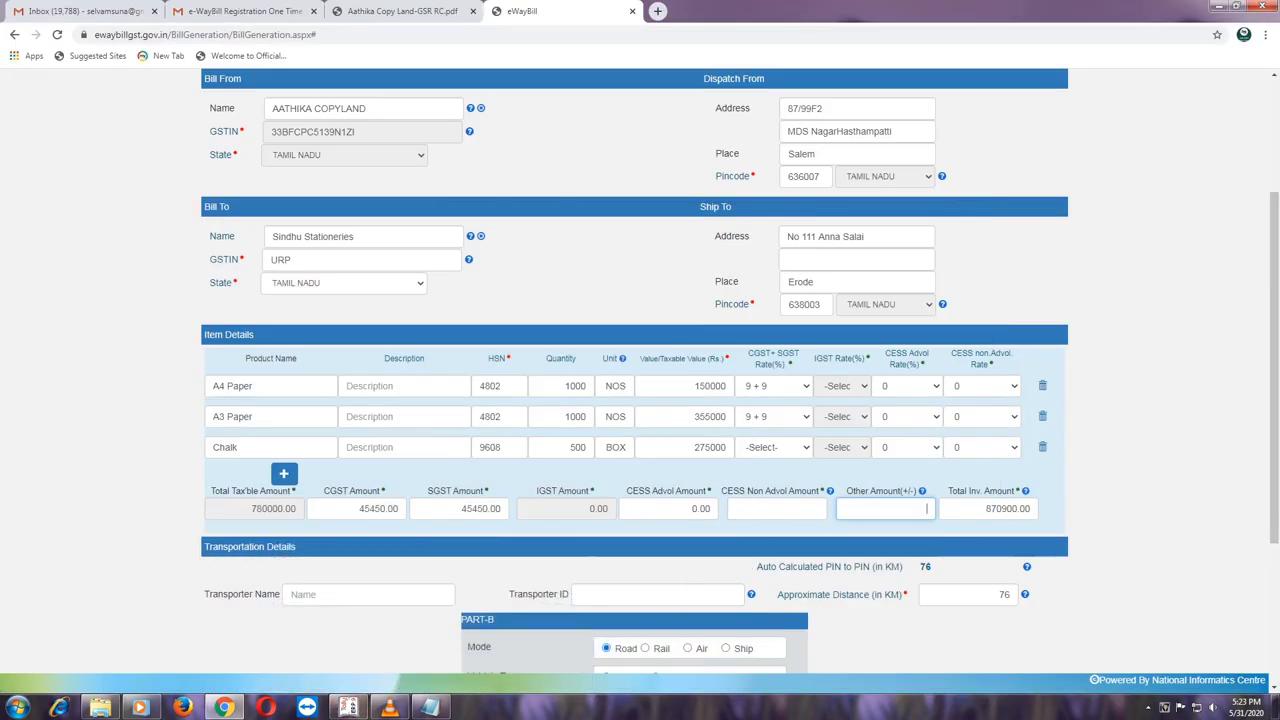
Choose 6 + 6 as the Chalk CGST+SGST rate, bringing the invoice total to 903900.
left_click(775, 447)
key("Down")
key("Down")
key("Down")
key("Down")
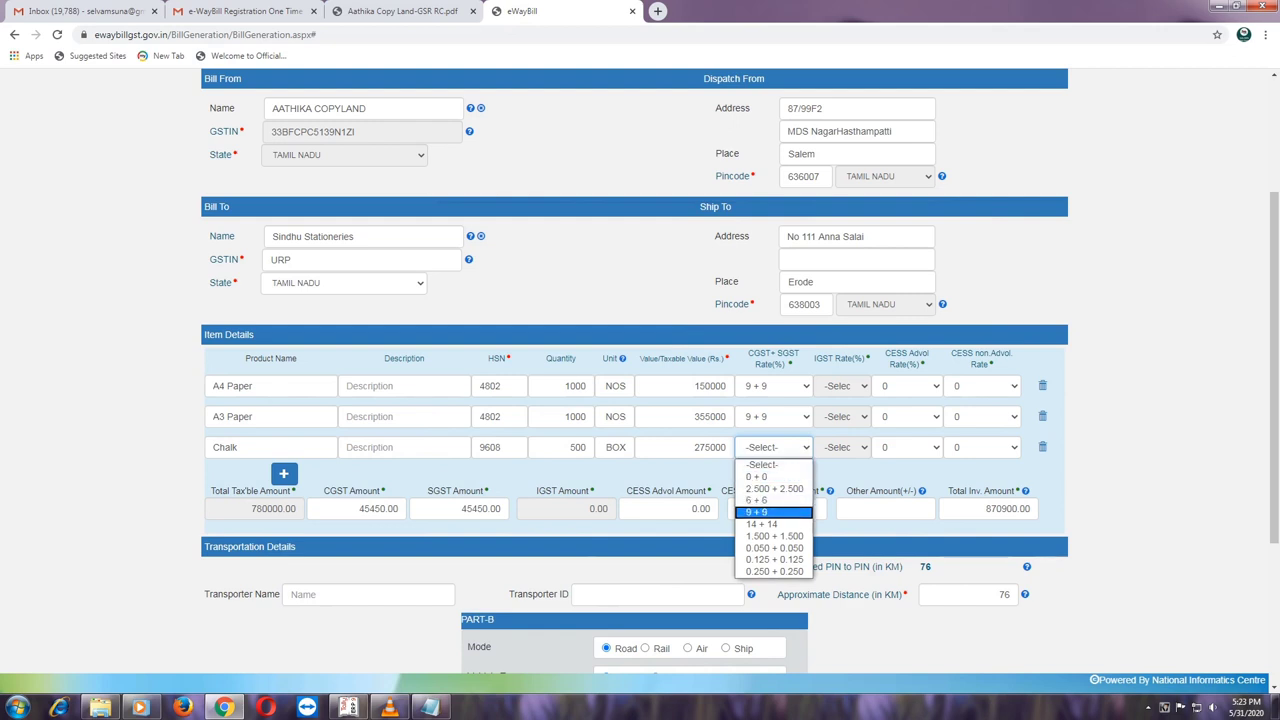
key("Up")
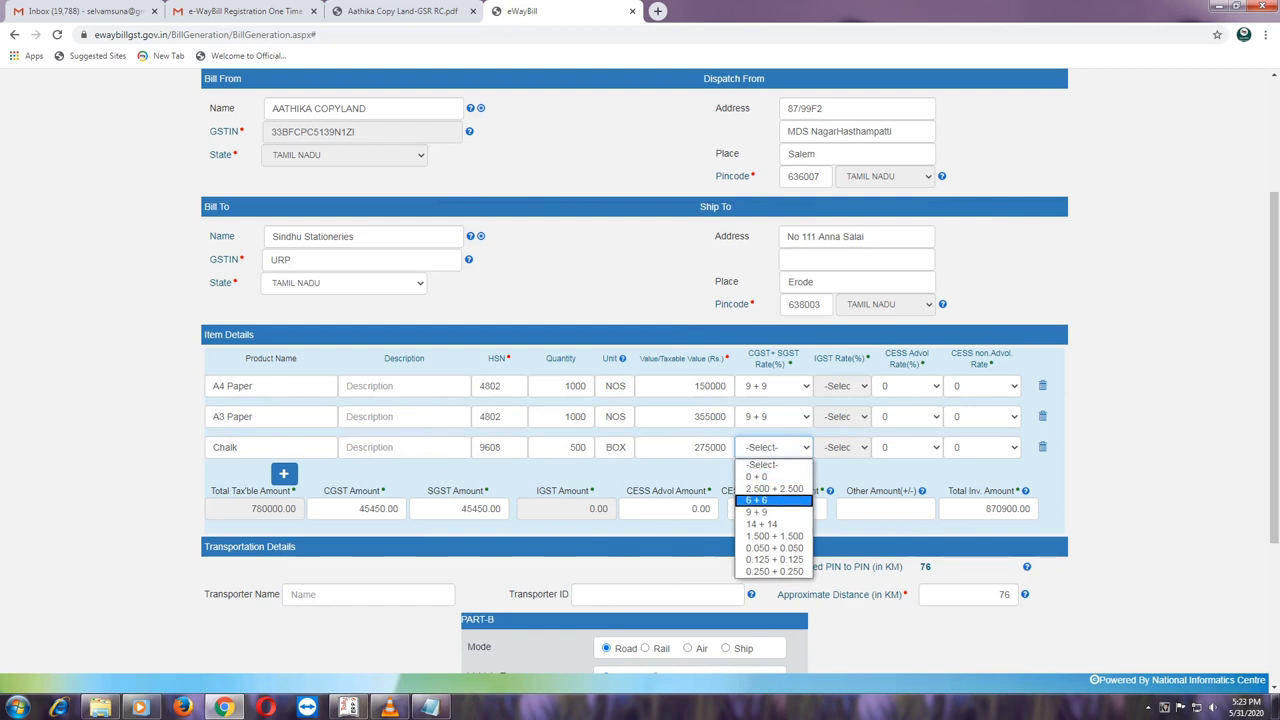
key("Return")
key("Tab")
key("Tab")
key("Tab")
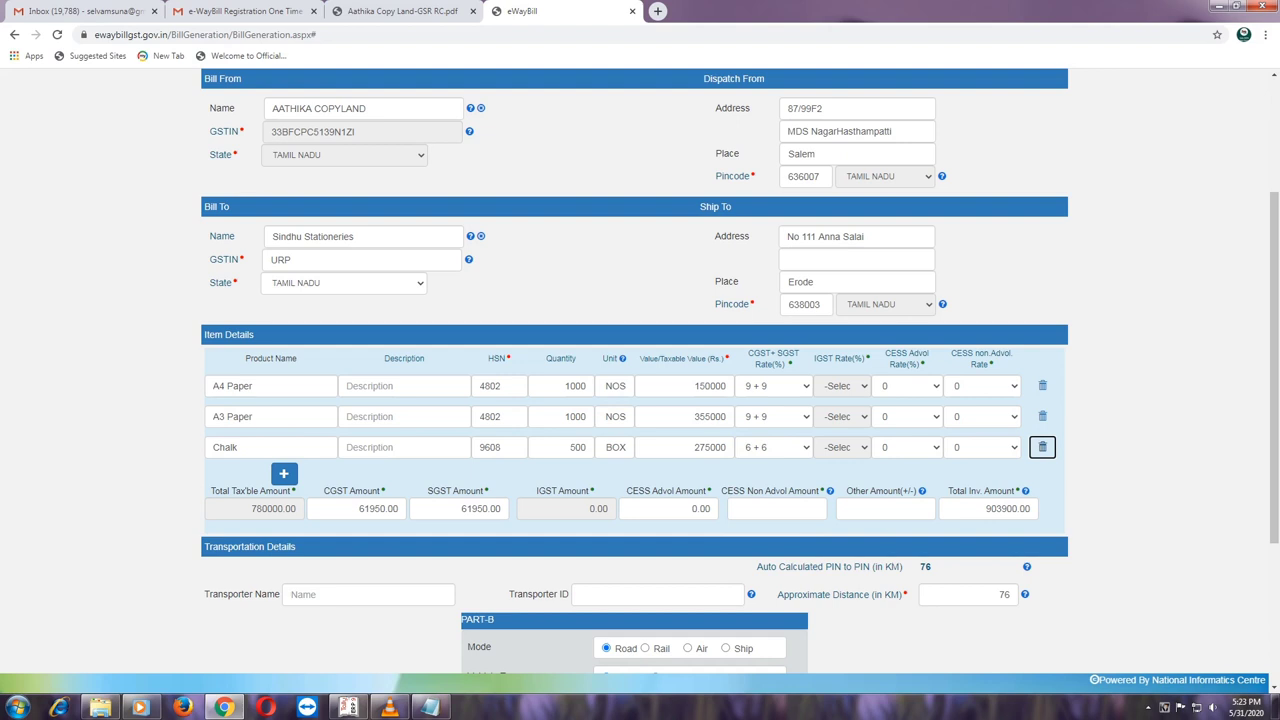
key("Tab")
key("Tab")
key("Tab")
key("Tab")
key("Tab")
key("Tab")
key("Tab")
key("Tab")
key("Tab")
key("Tab")
key("Tab")
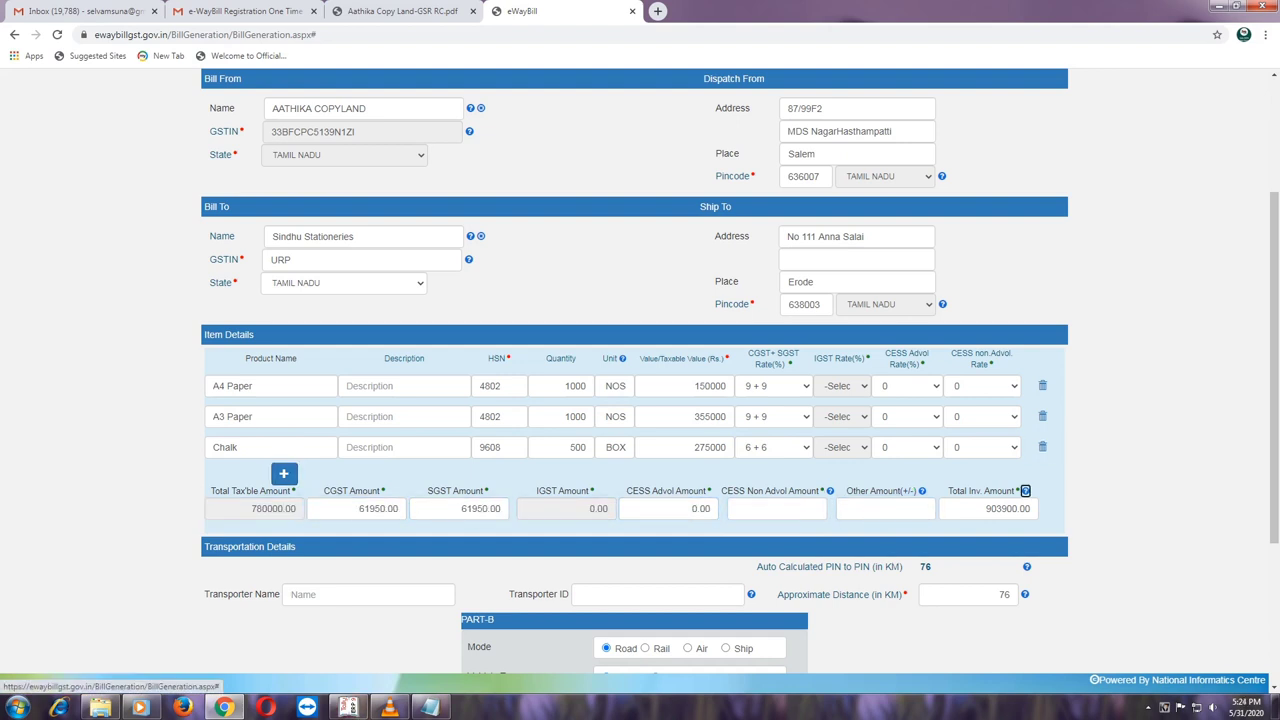
key("Tab")
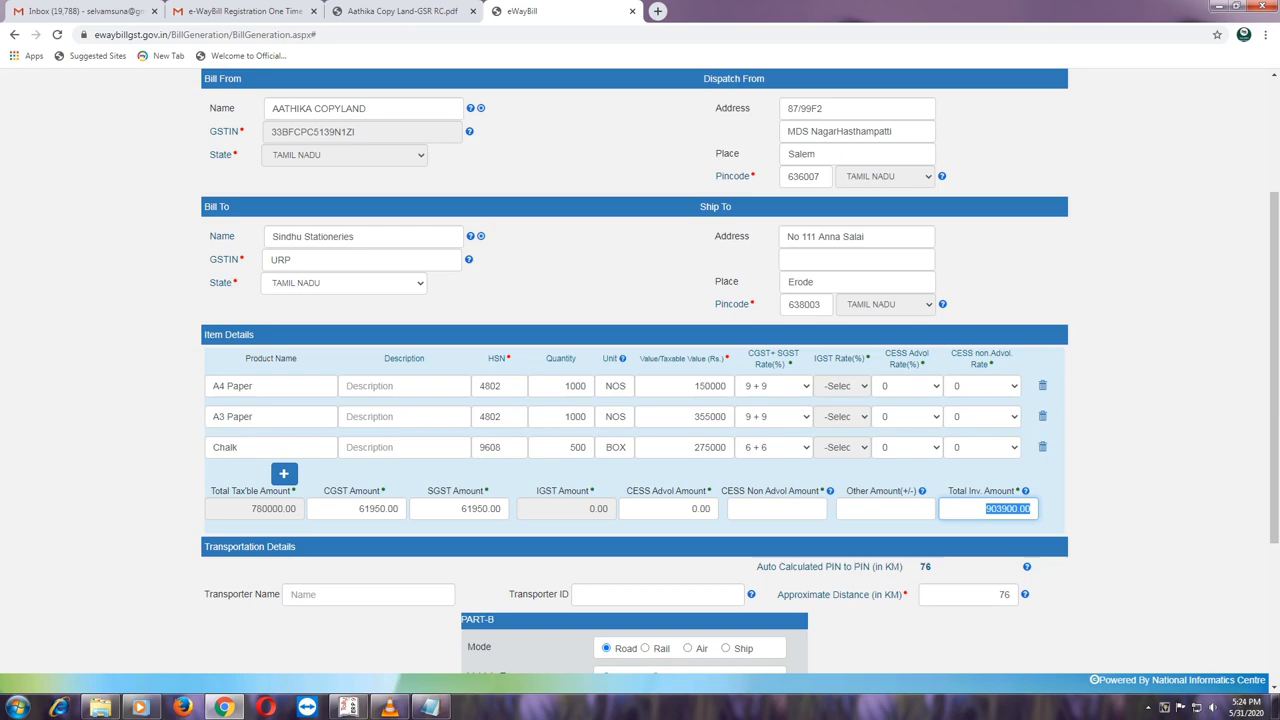
Compare the e-way bill invoice total against the Tally voucher total.
left_click(348, 707)
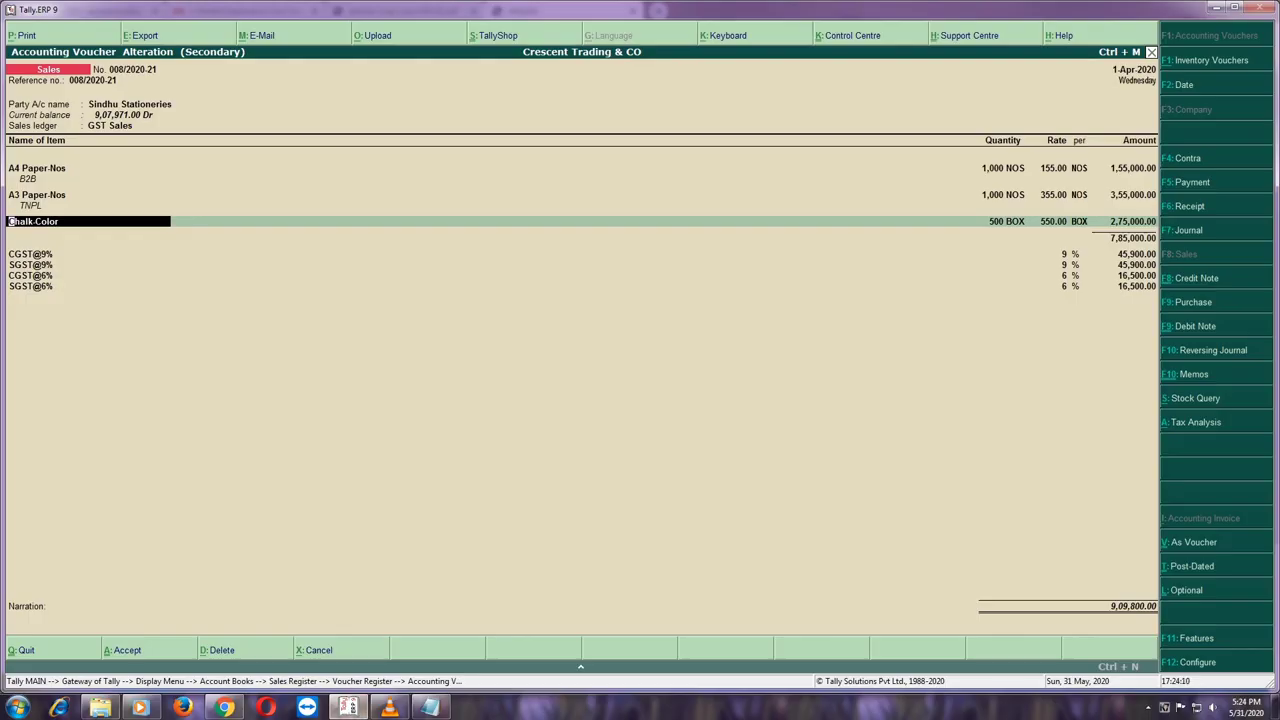
key("alt+Tab")
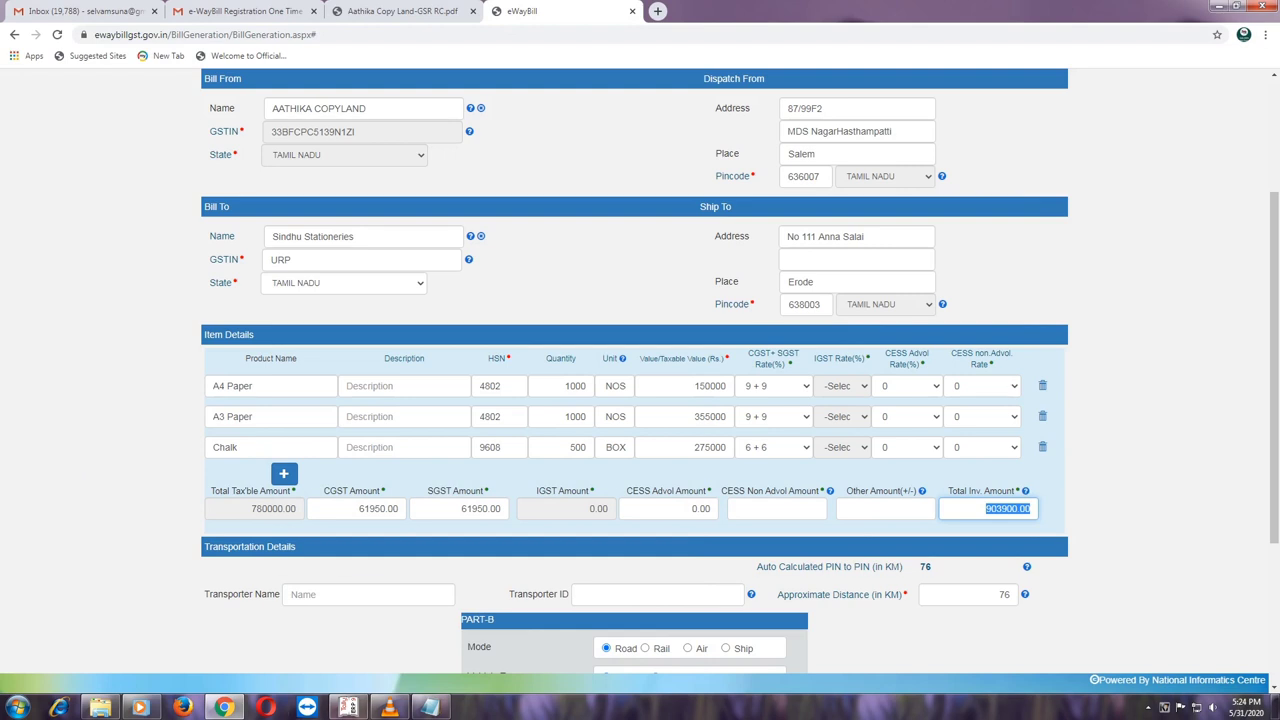
mouse_move(348, 707)
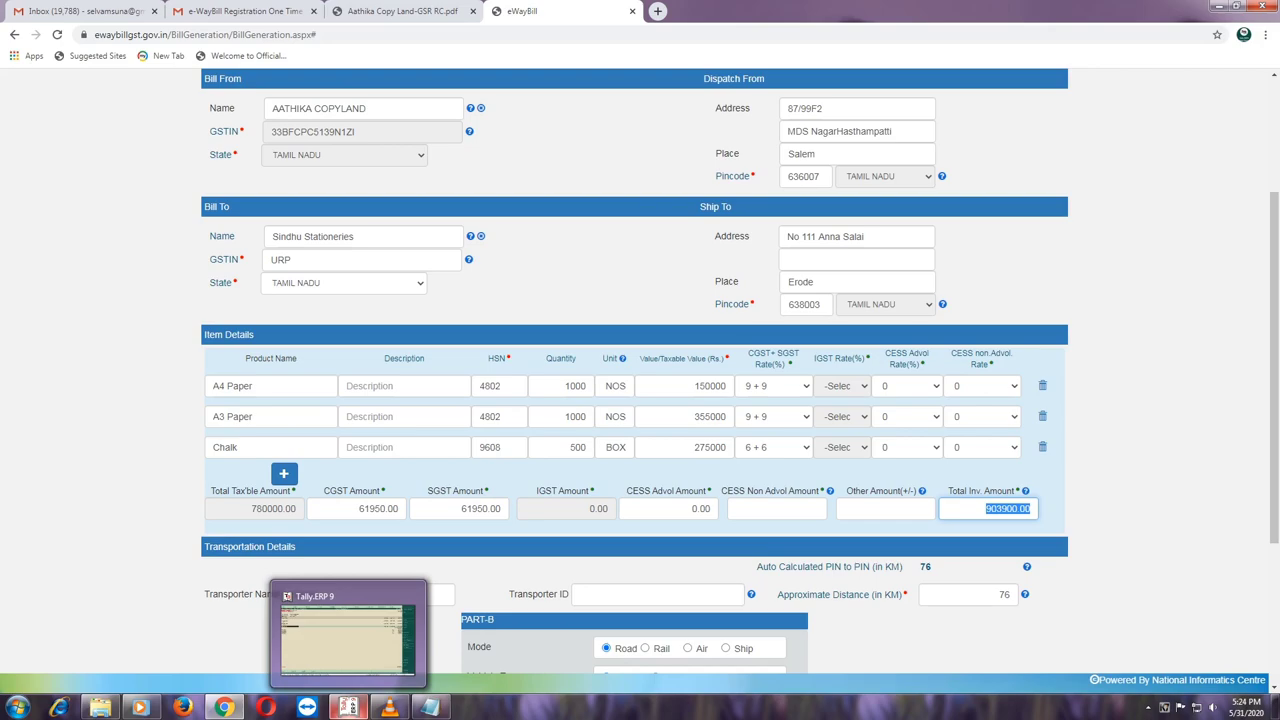
left_click(348, 640)
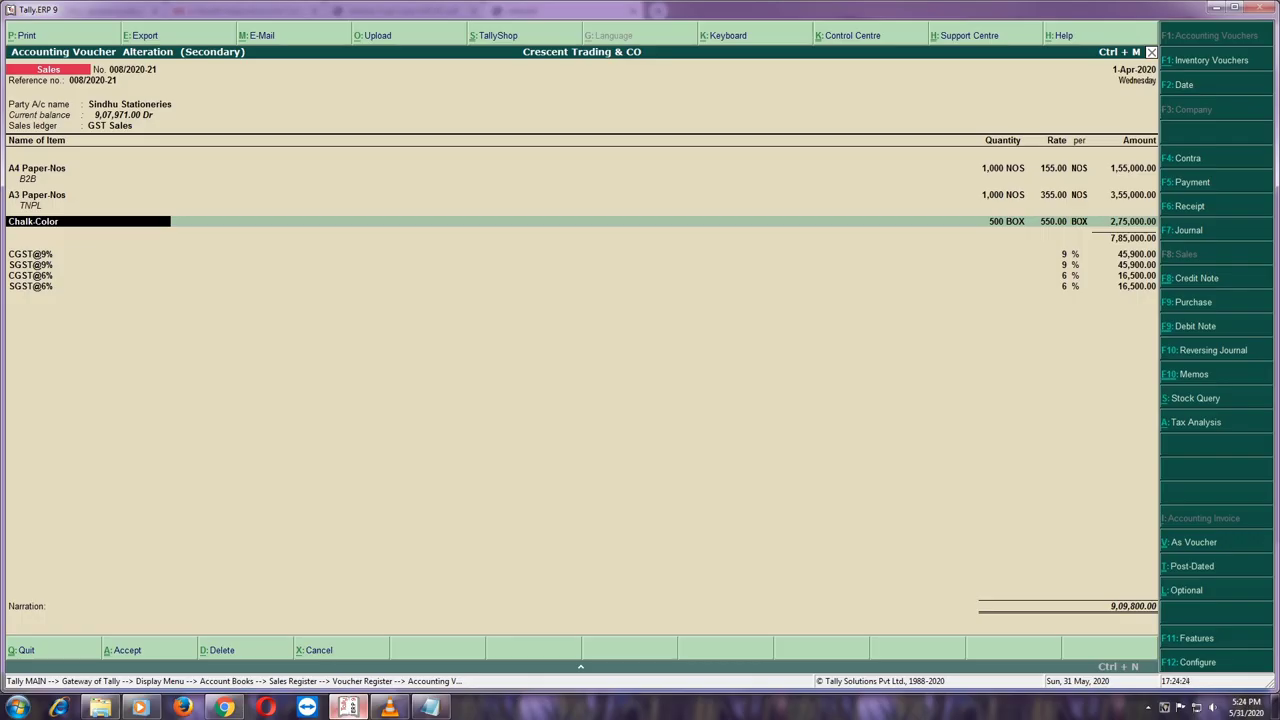
left_click(348, 707)
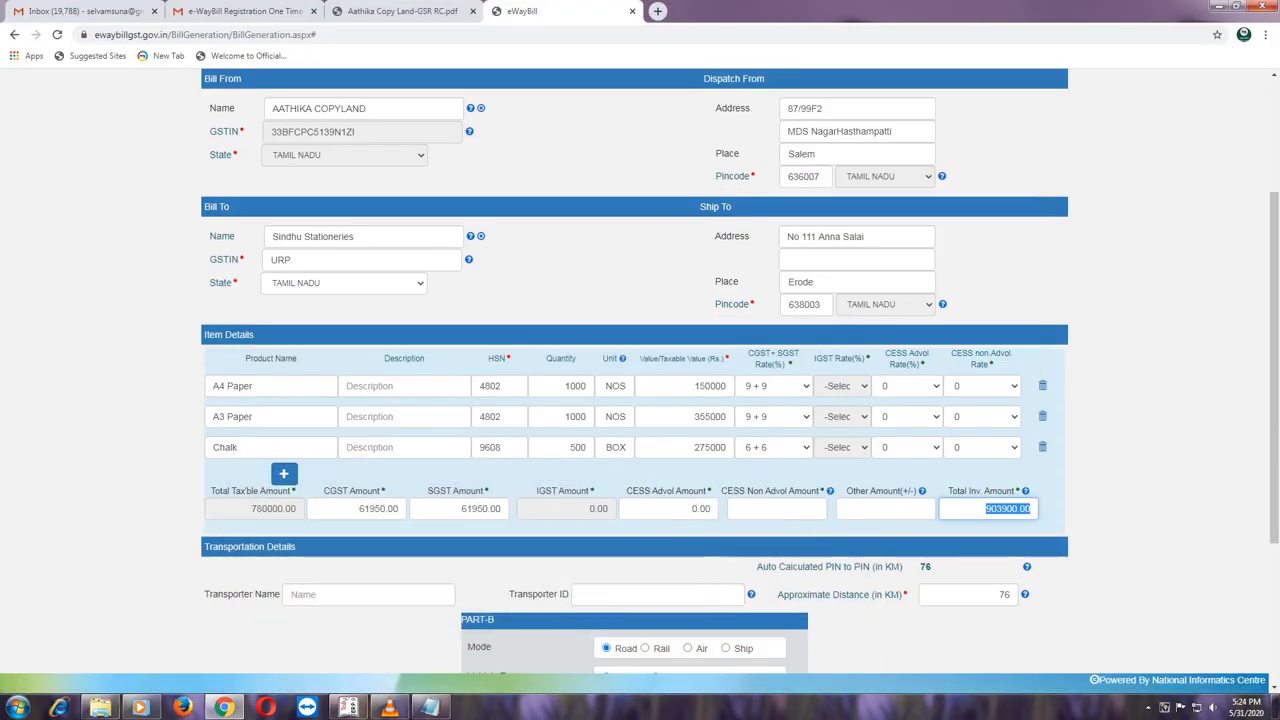
Change the A4 Paper taxable value from 150000 to 155000, confirming the 909800 total in Tally.
left_click(709, 385)
key("BackSpace")
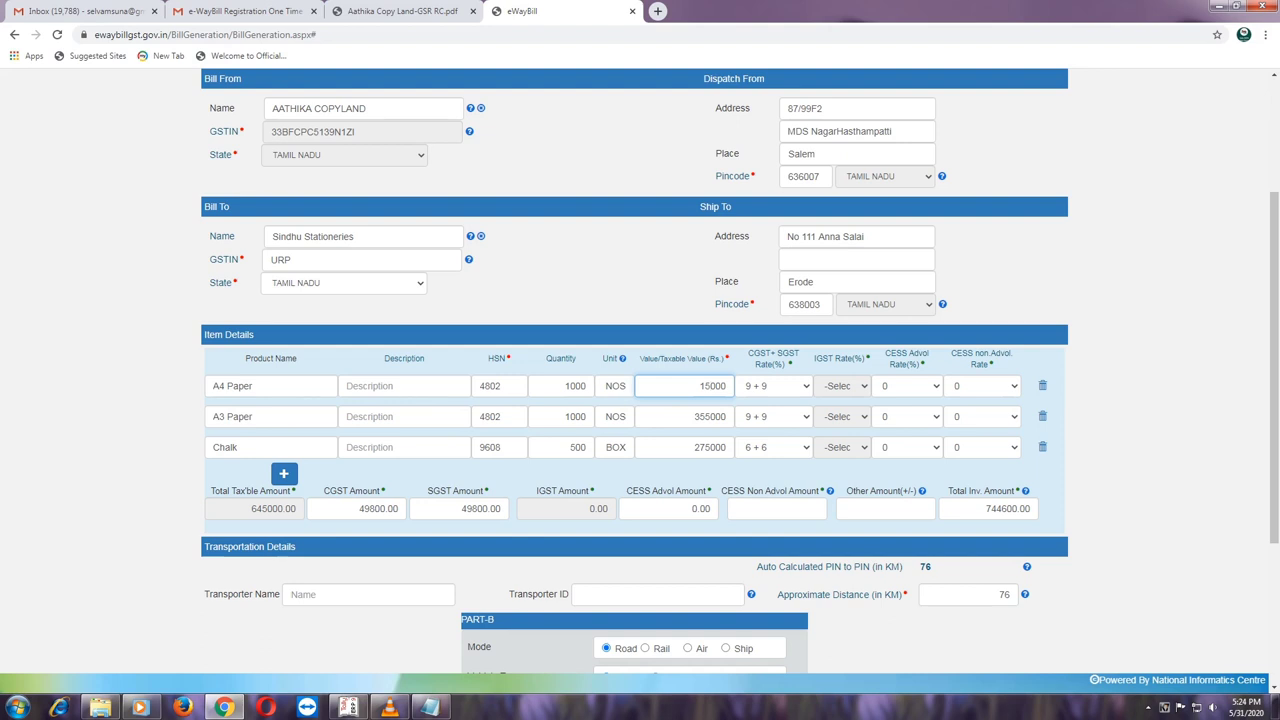
type("5")
key("Tab")
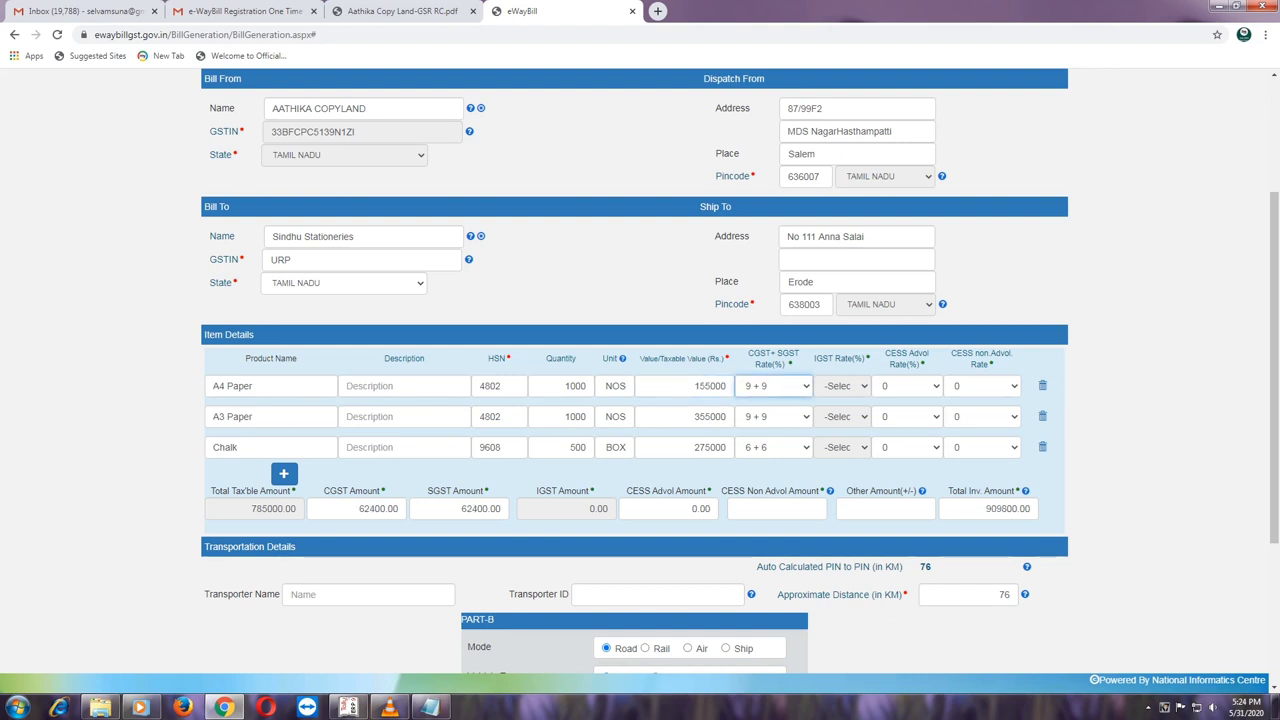
mouse_move(350, 712)
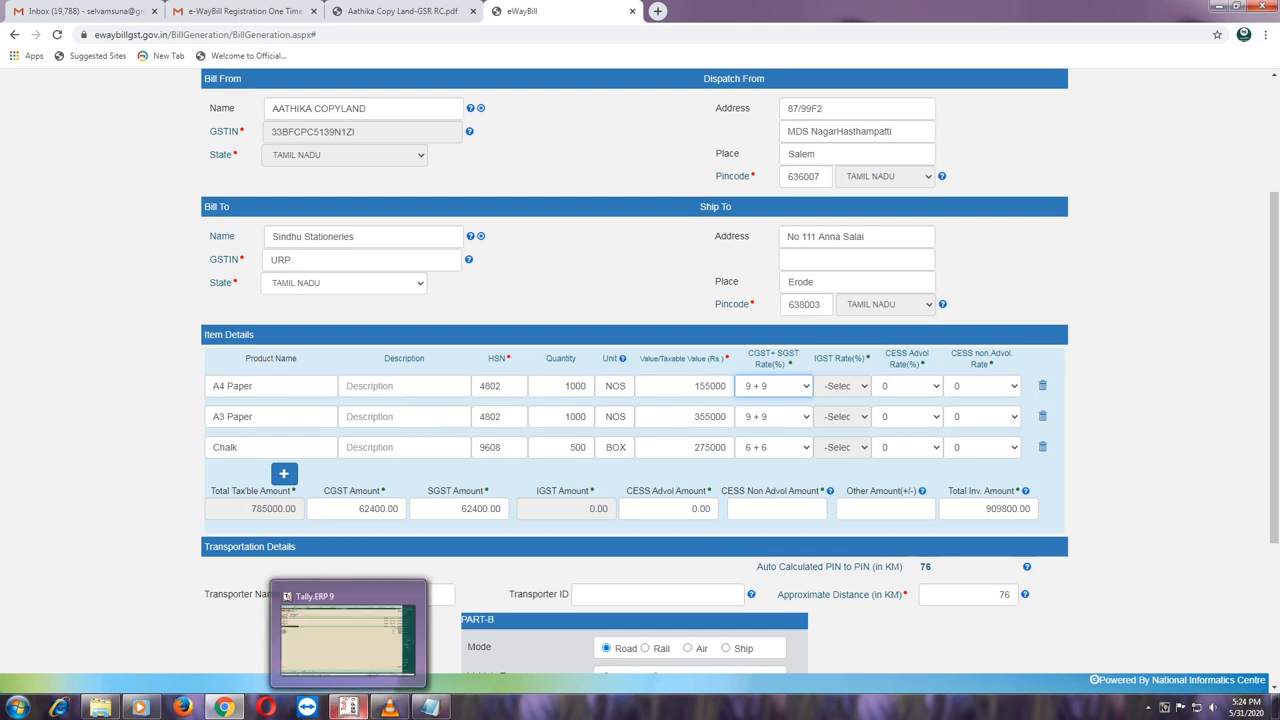
left_click(348, 707)
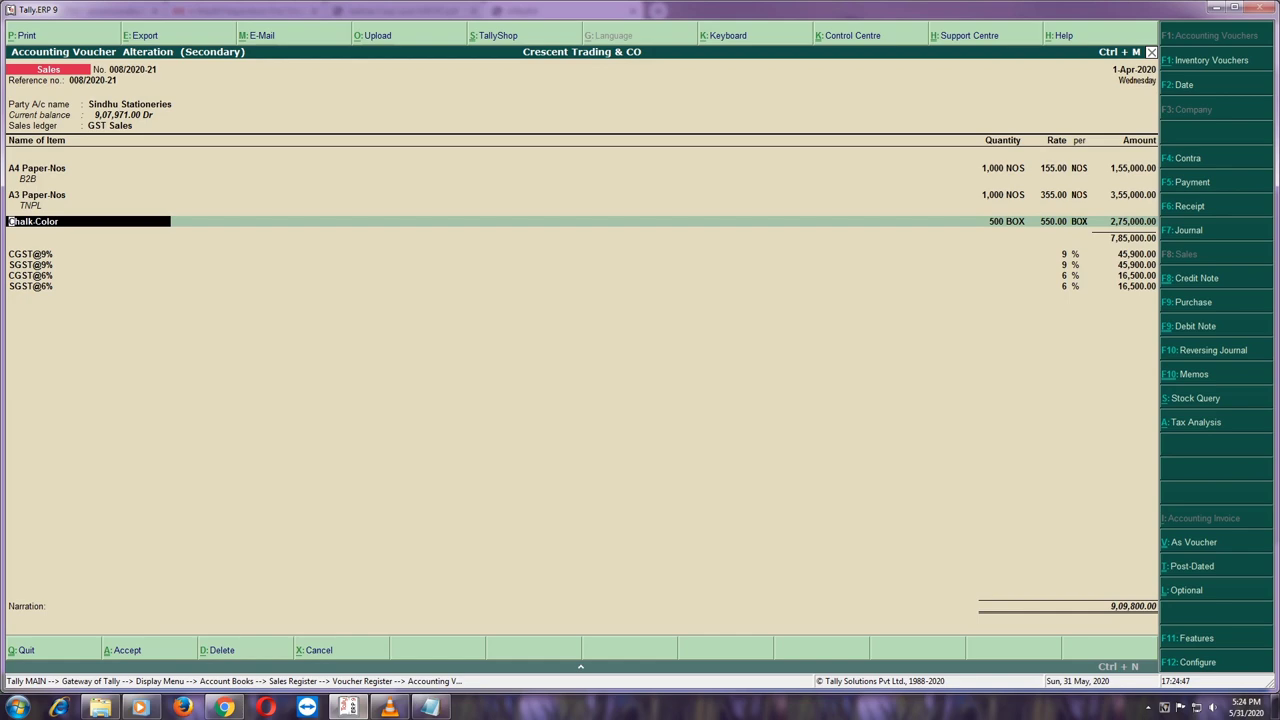
key("alt+Tab")
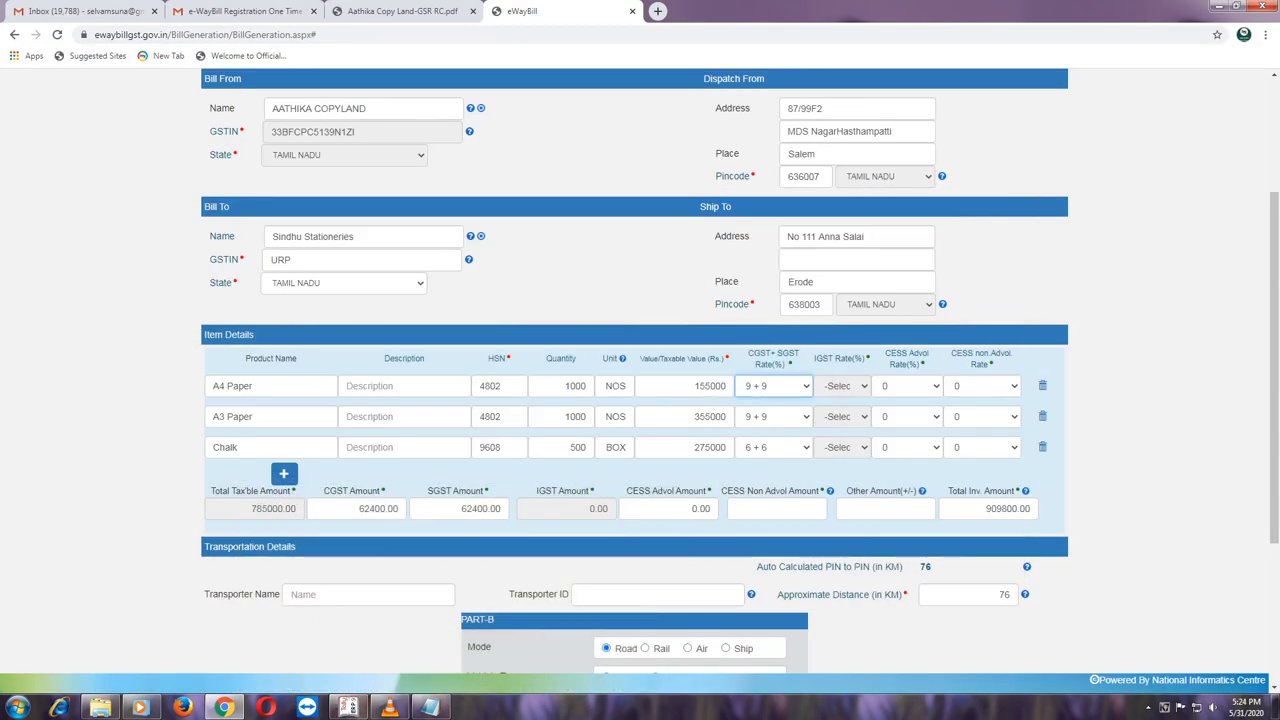
Go through the transporter name, ID and distance fields, leaving the approximate distance at 76.
scroll(640, 371, "down", 1)
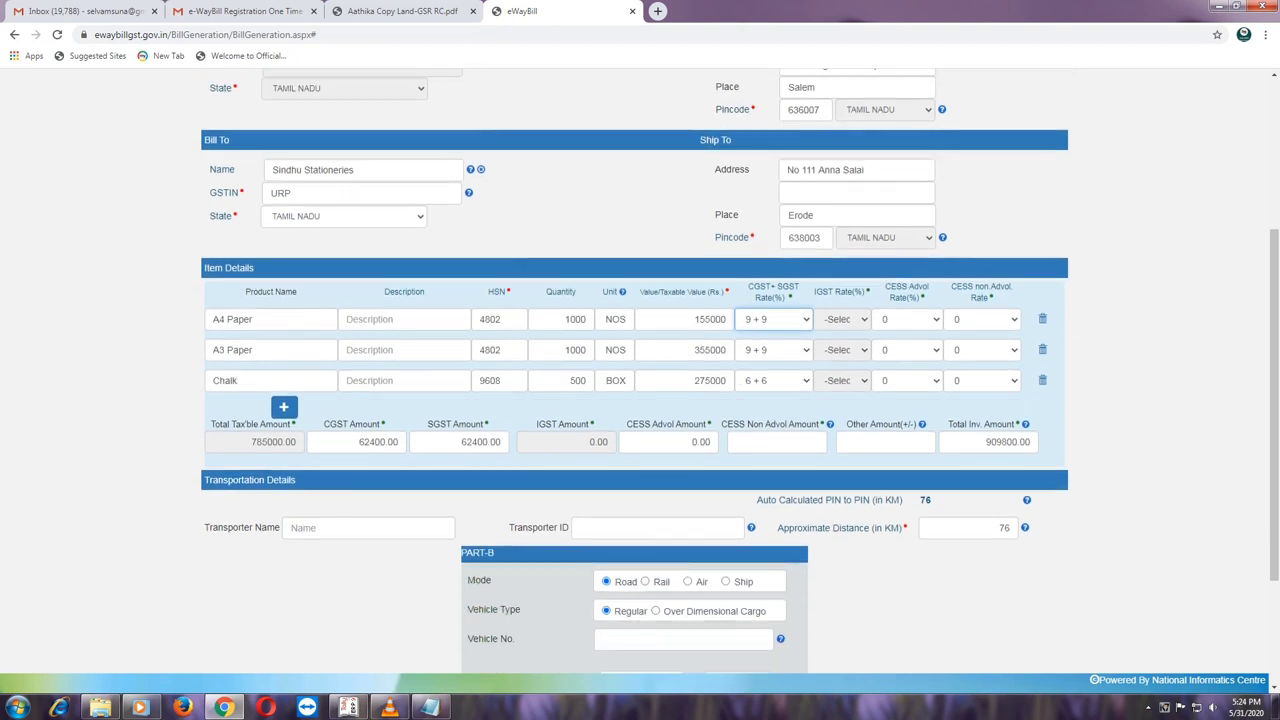
key("Tab")
key("Tab")
key("Tab")
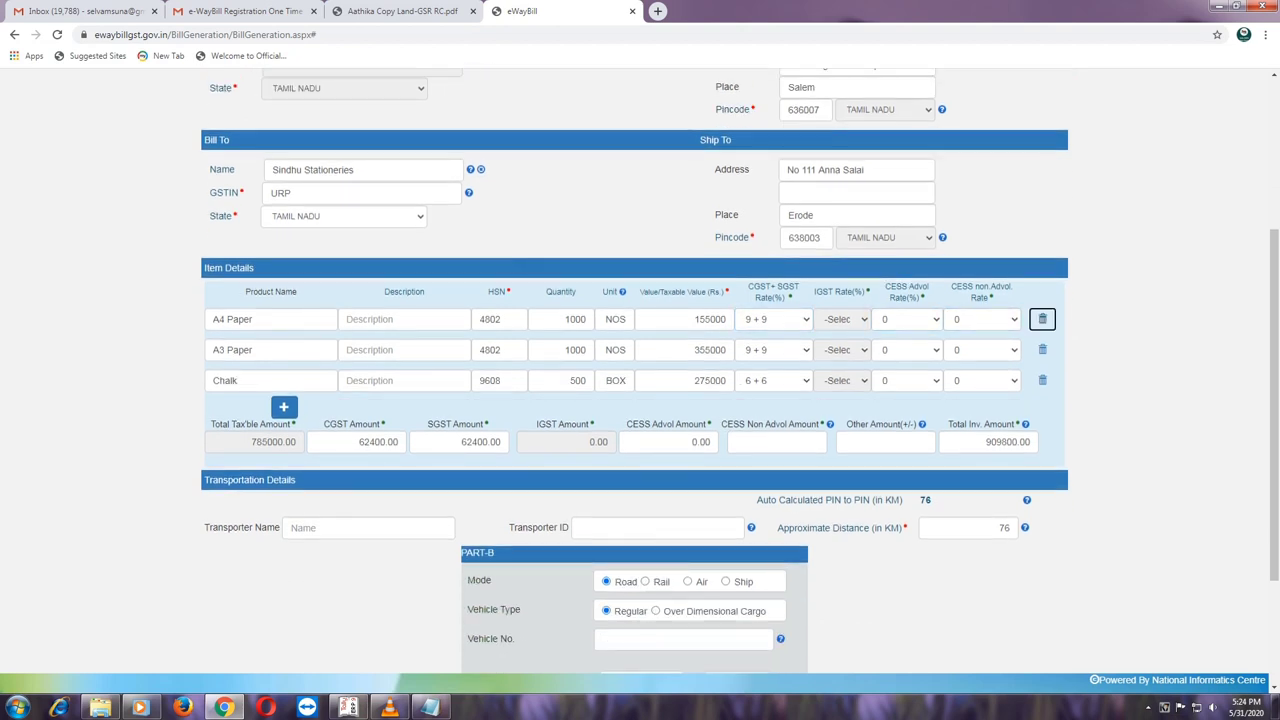
scroll(640, 371, "down", 1)
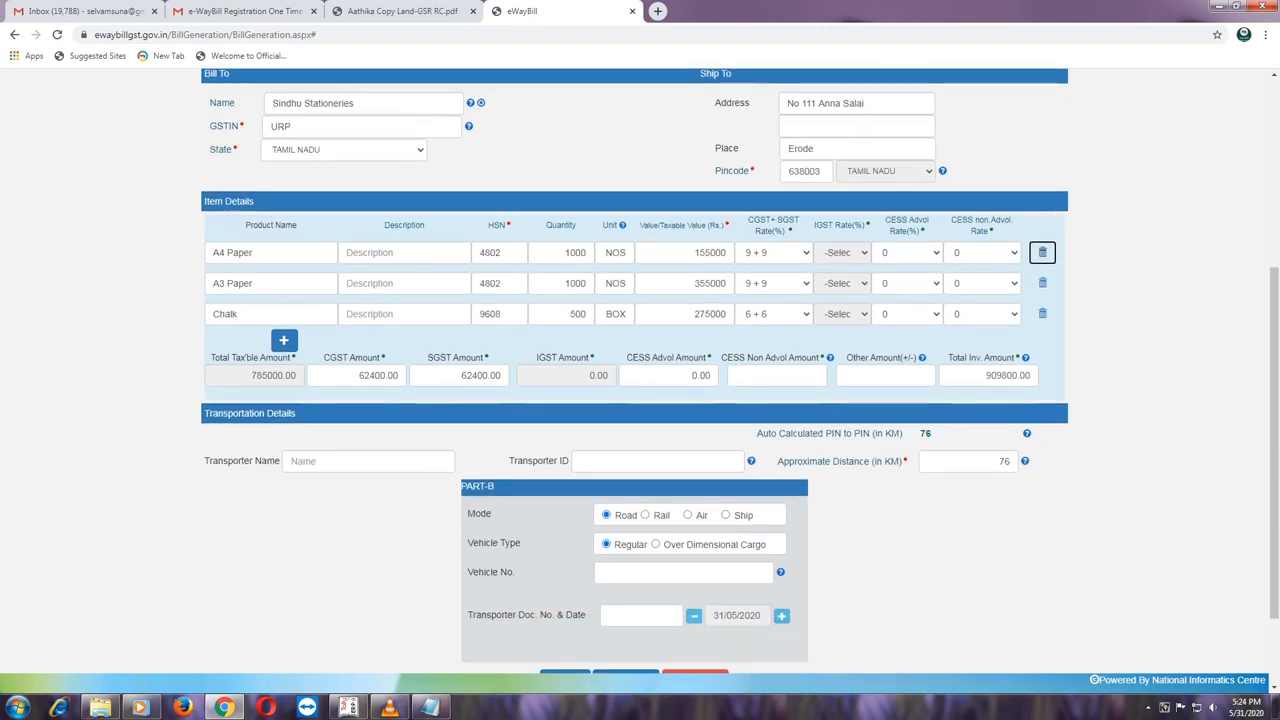
scroll(640, 371, "down", 2)
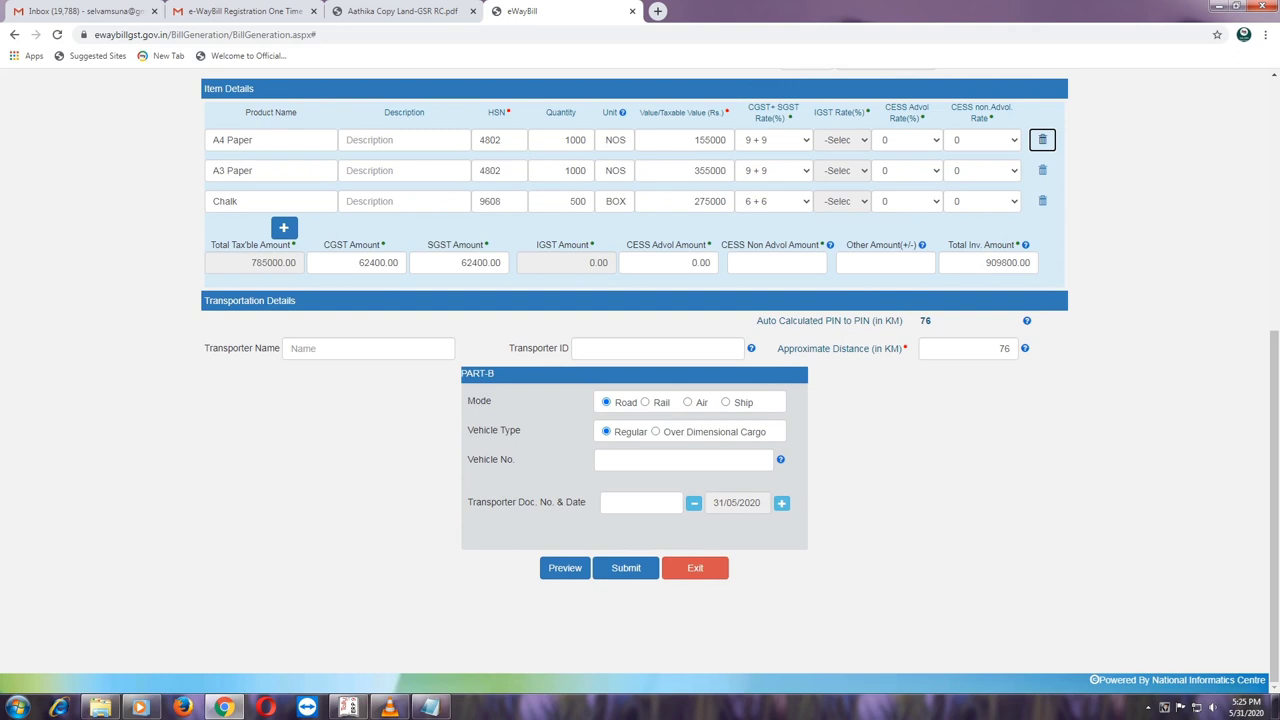
left_click(368, 348)
left_click(658, 348)
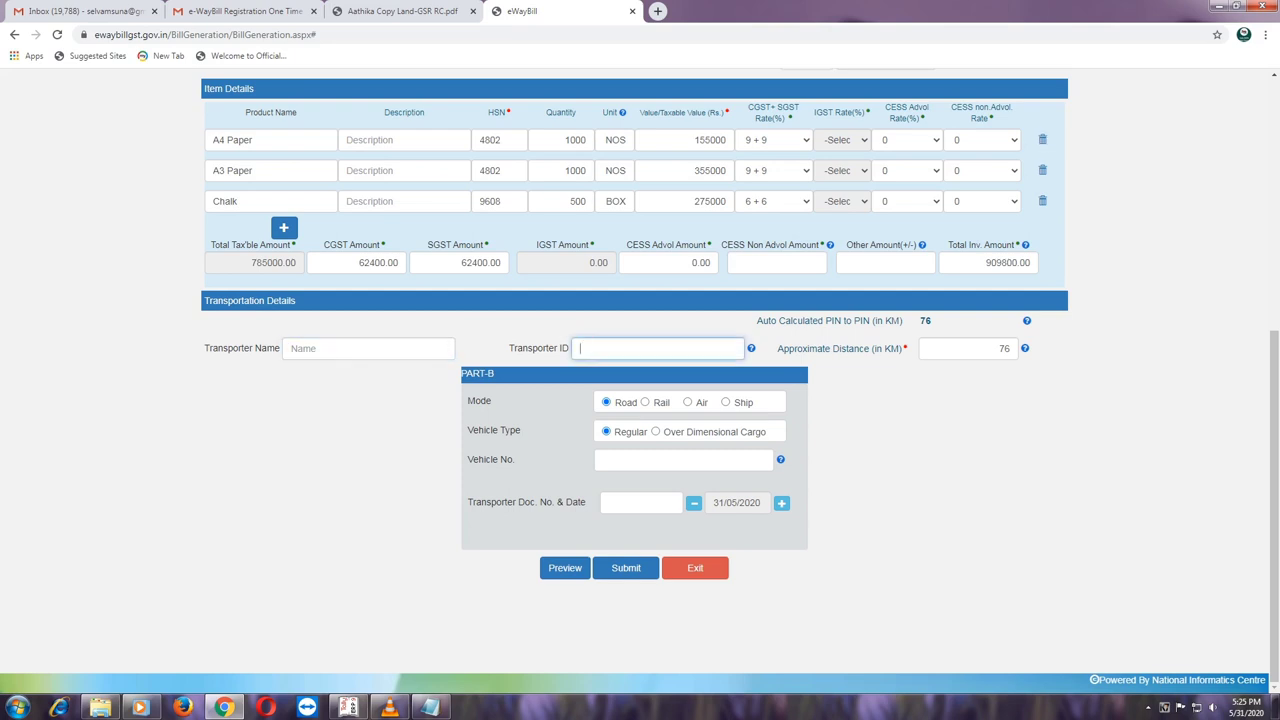
key("Tab")
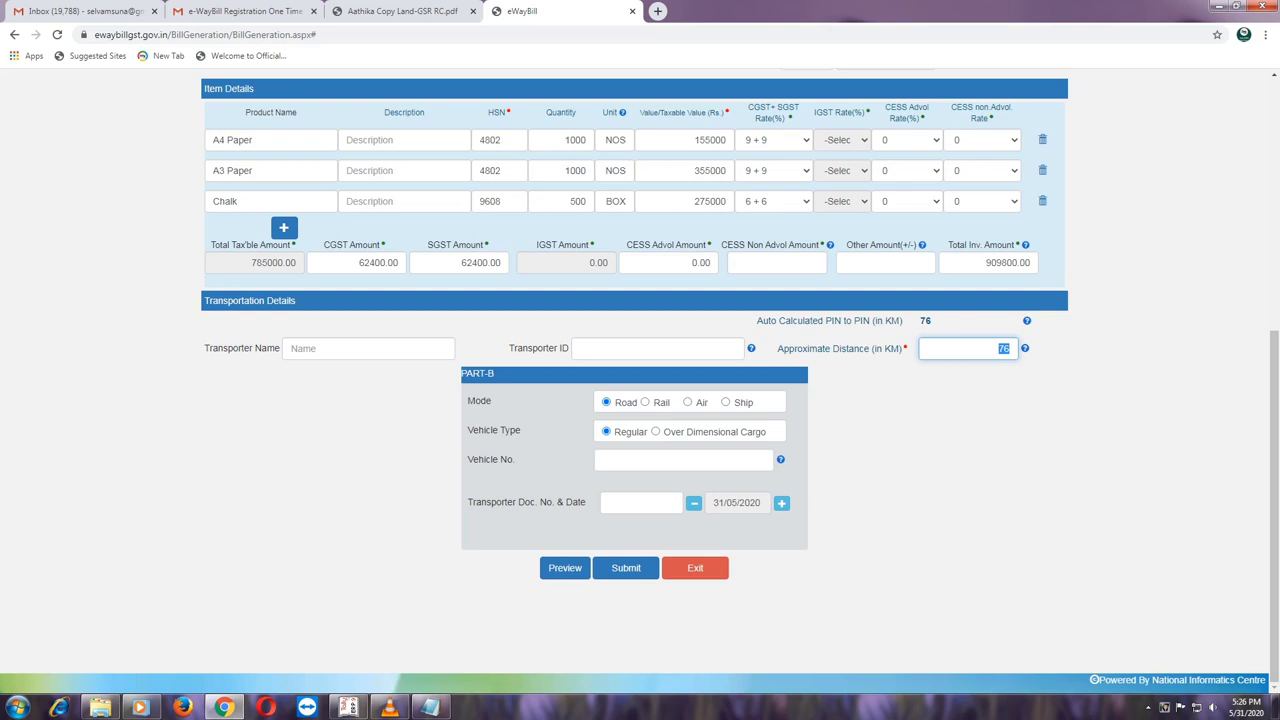
scroll(640, 370, "up", 2)
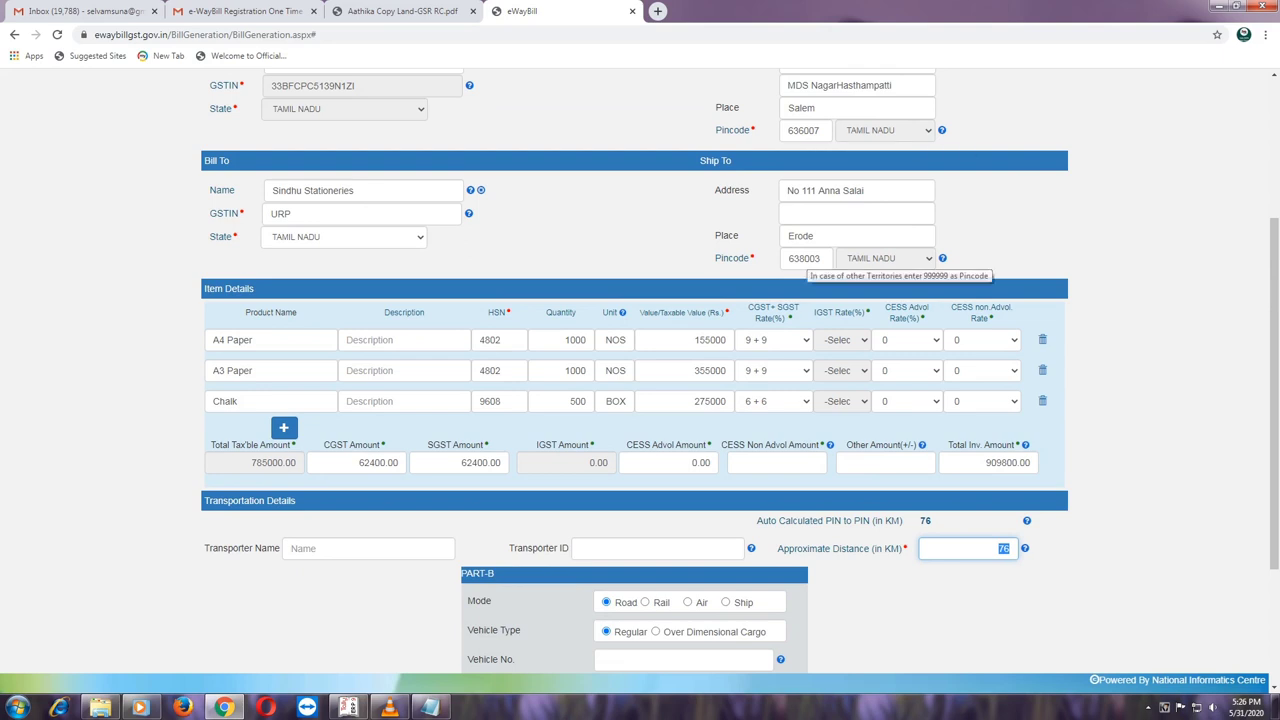
left_click(999, 548)
double_click(999, 548)
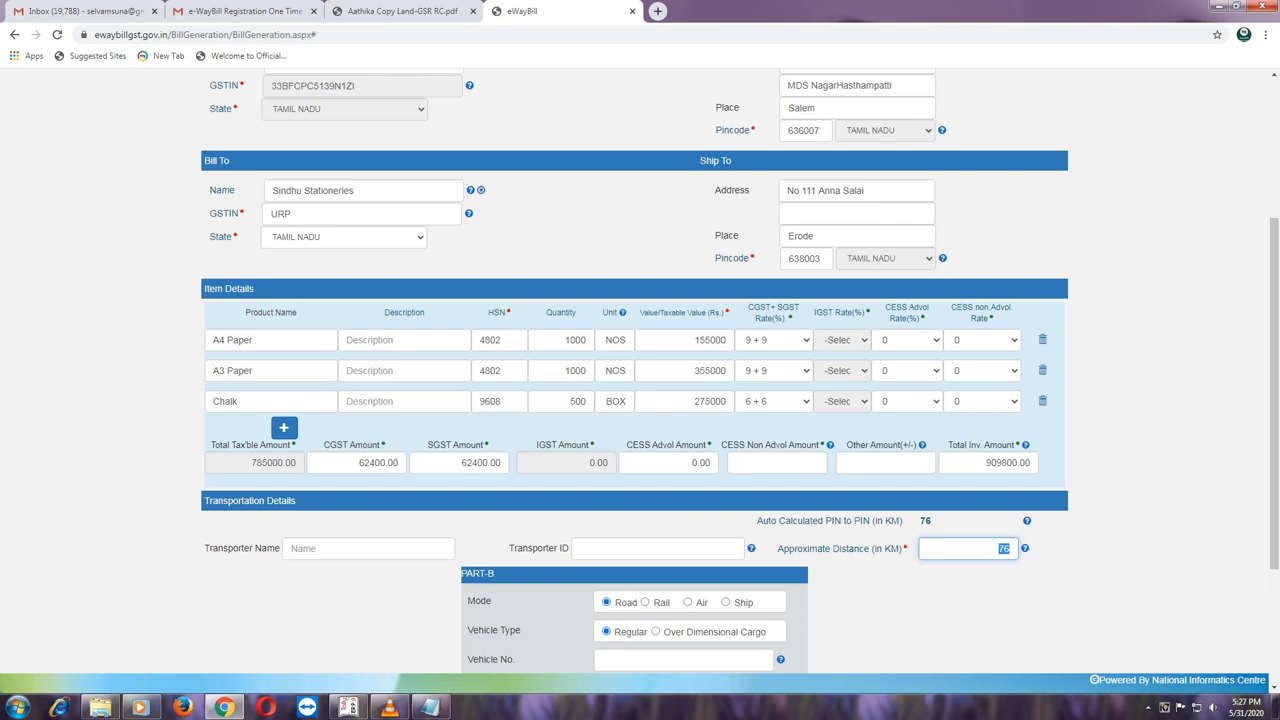
left_click(999, 548)
Start the Part-B vehicle number with TN.
scroll(999, 548, "down", 2)
left_click(684, 526)
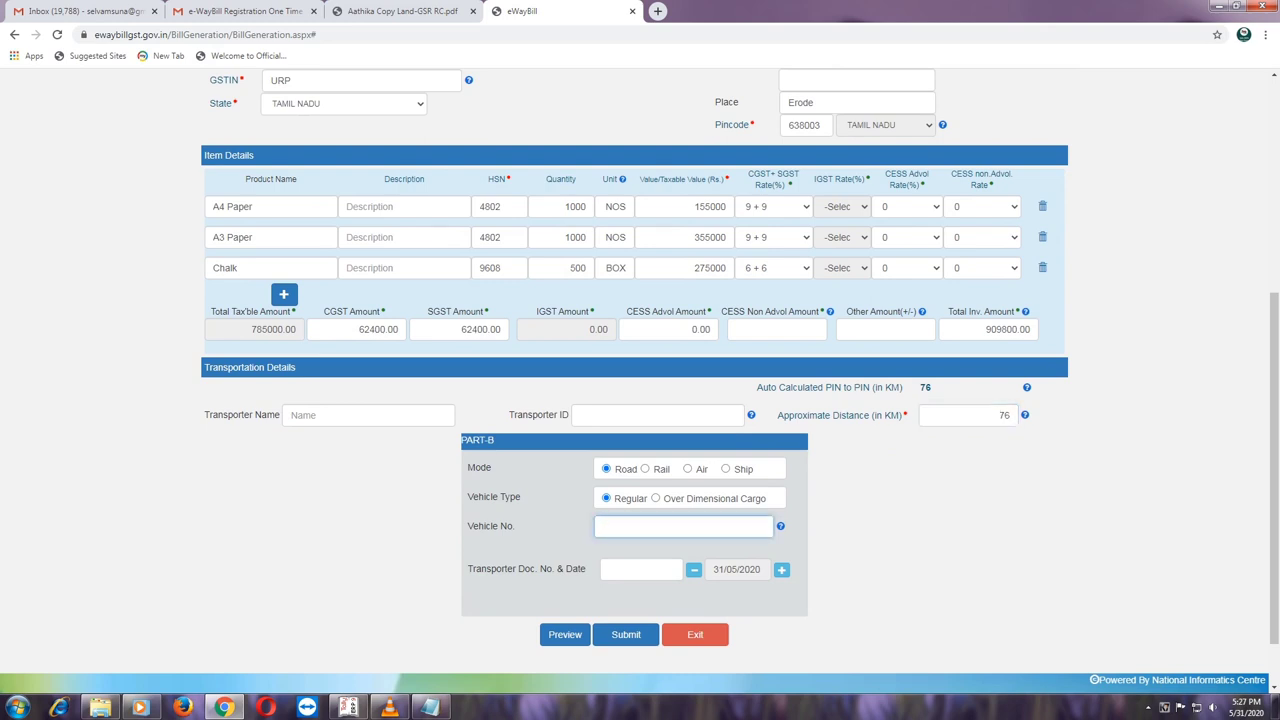
type("TN")
left_click(348, 707)
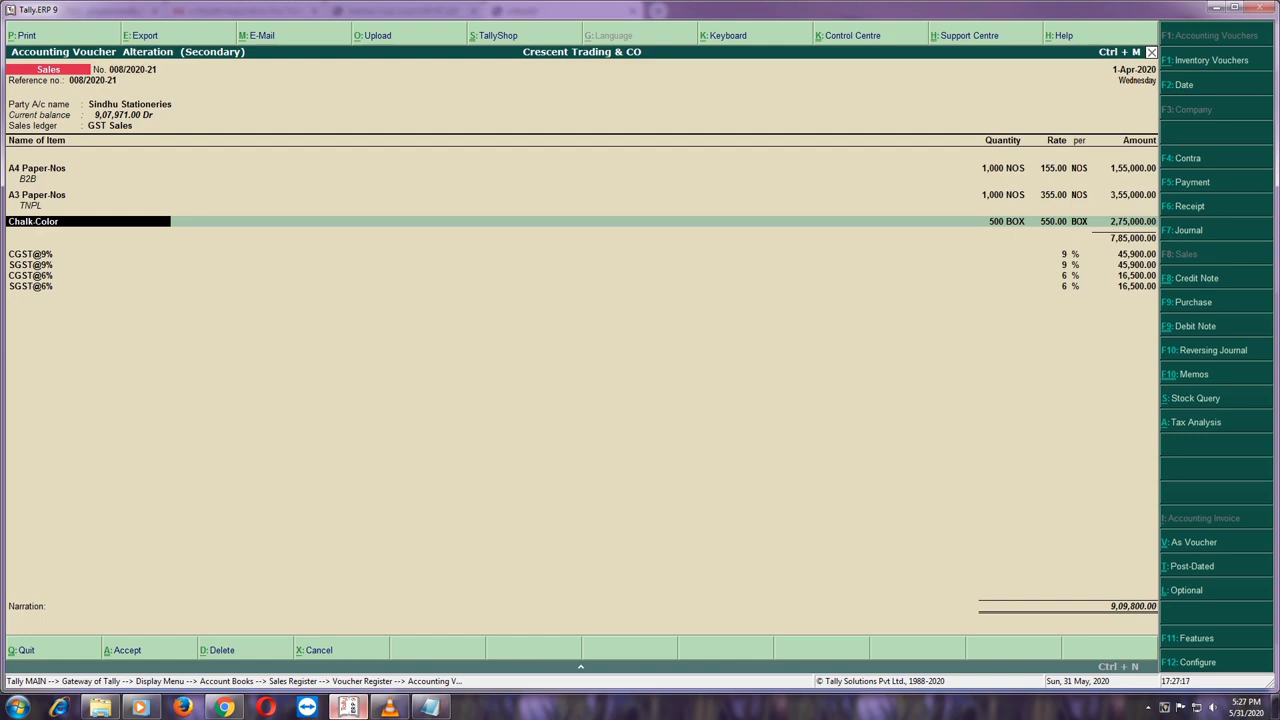
key("Up")
key("Up")
key("Up")
key("Return")
key("Return")
key("Return")
key("Return")
key("Return")
key("Return")
key("Return")
key("Return")
key("Return")
key("Return")
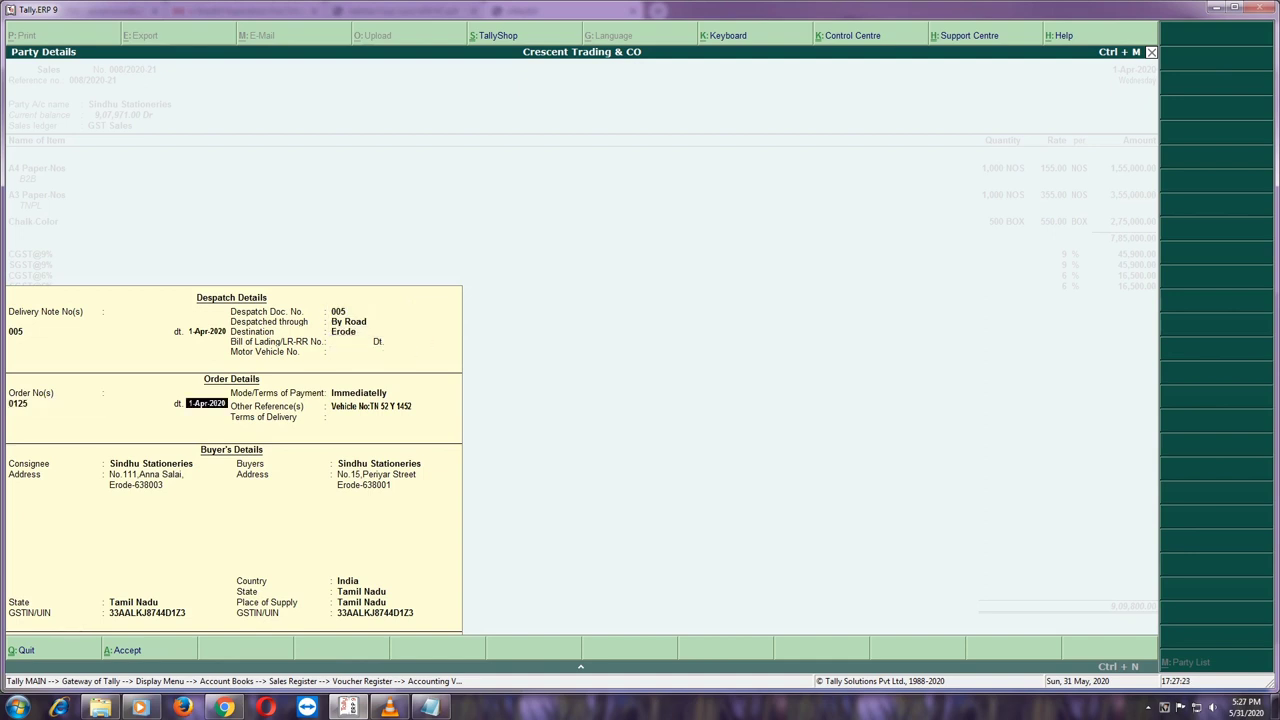
key("Return")
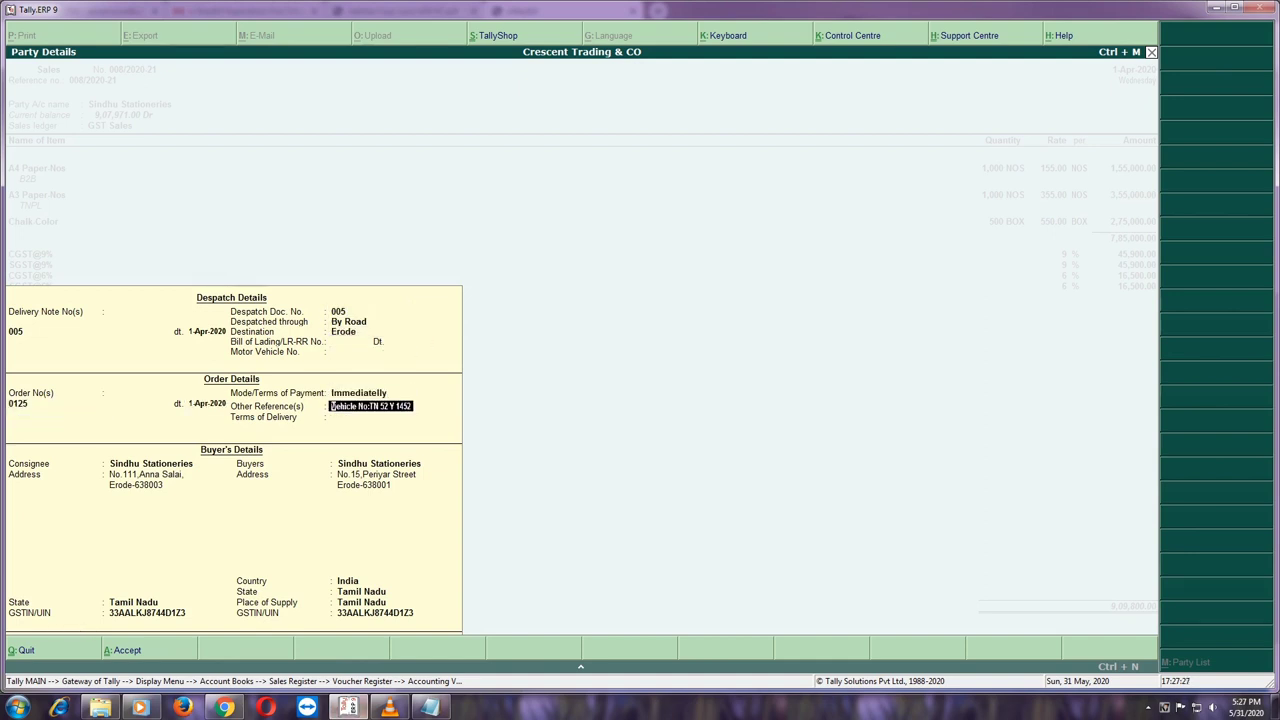
Dismiss the invalid vehicle number warning on the e-way bill form, rechecking the number in Tally.
mouse_move(224, 710)
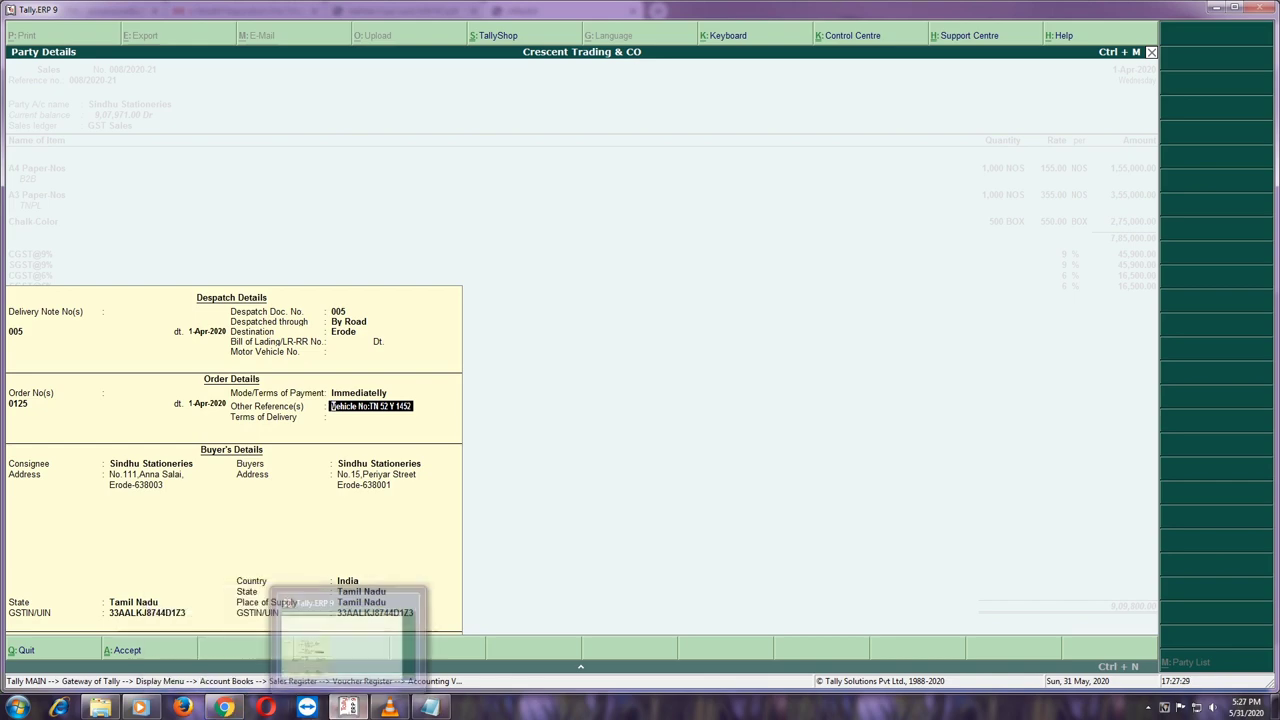
left_click(347, 708)
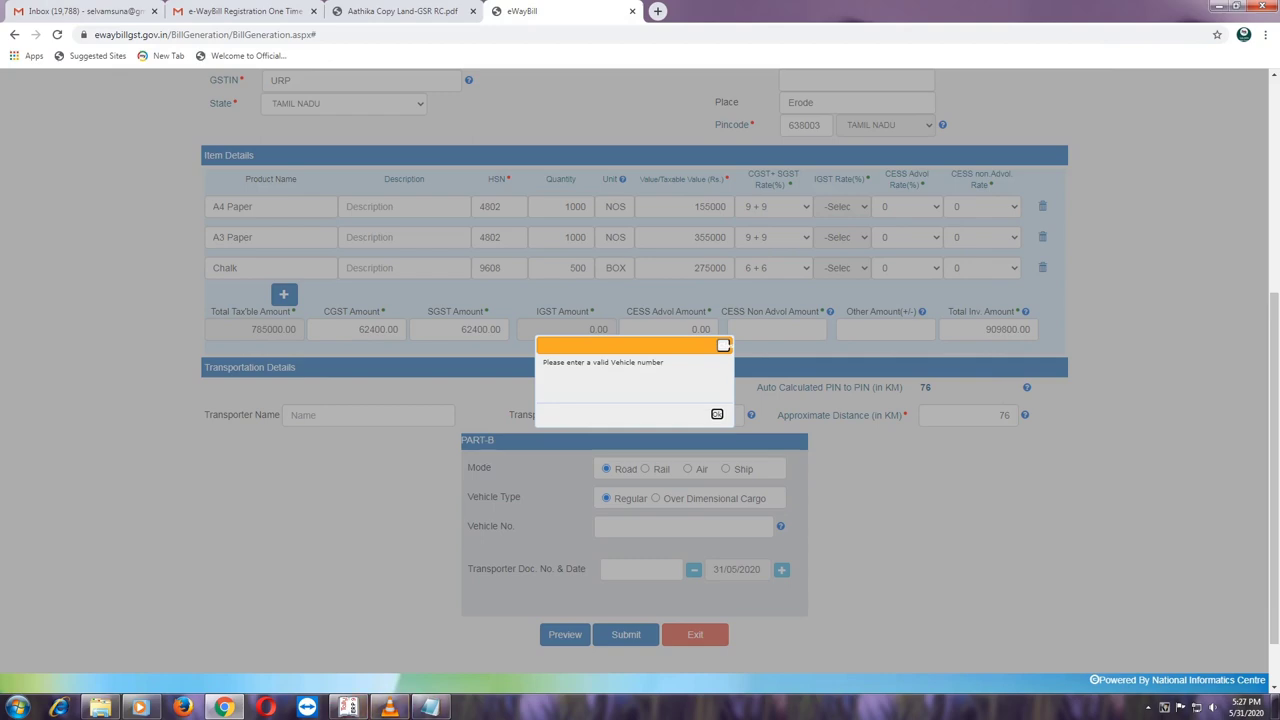
key("Return")
left_click(347, 708)
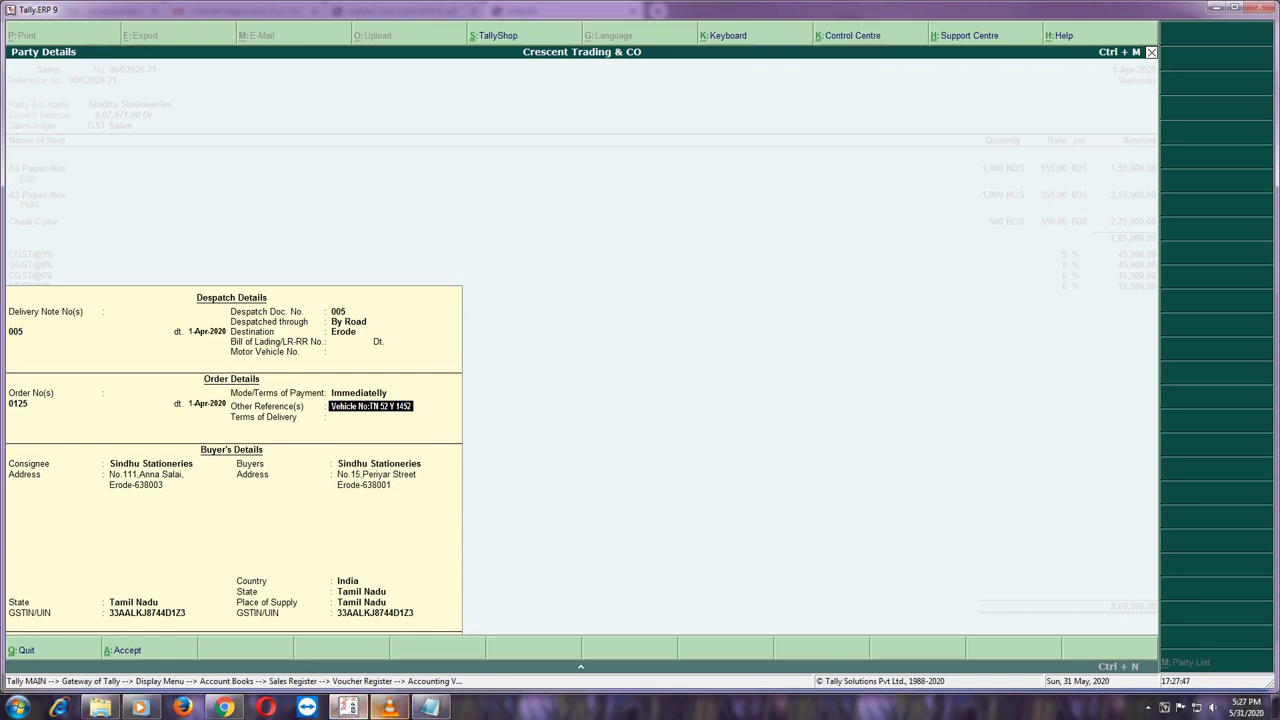
left_click(347, 708)
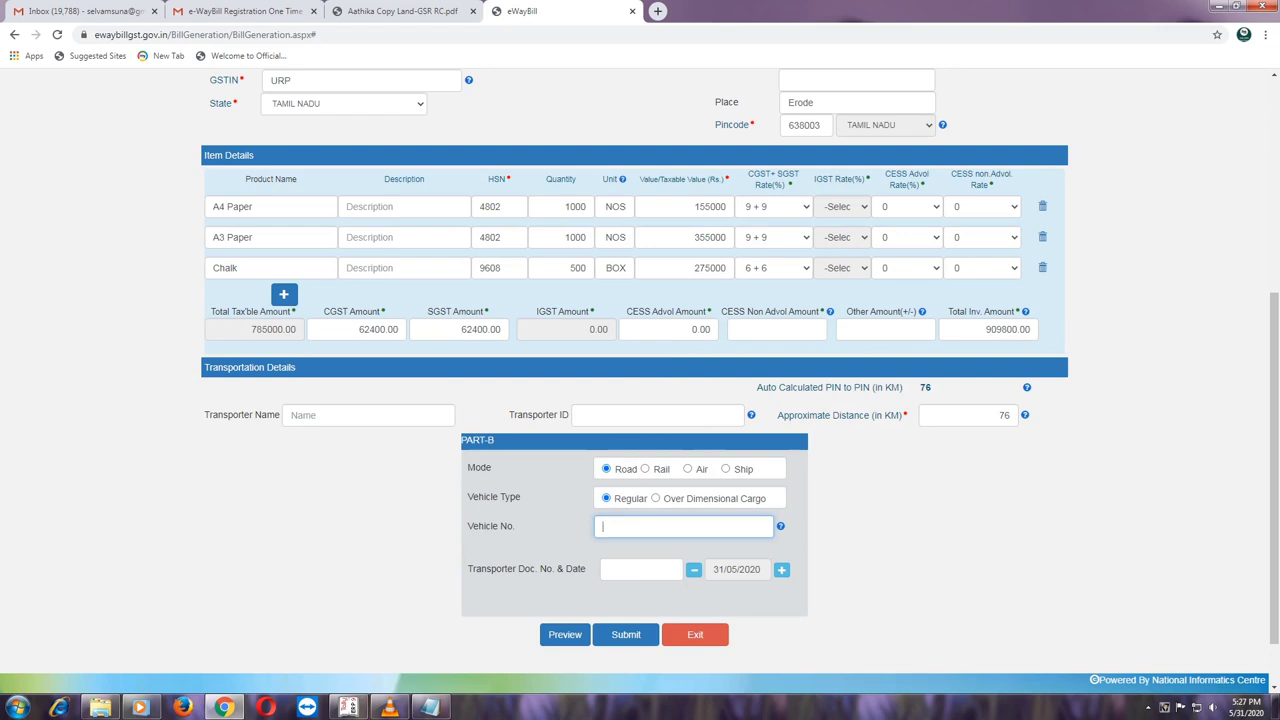
type("TN52Y")
type("1452")
mouse_move(780, 526)
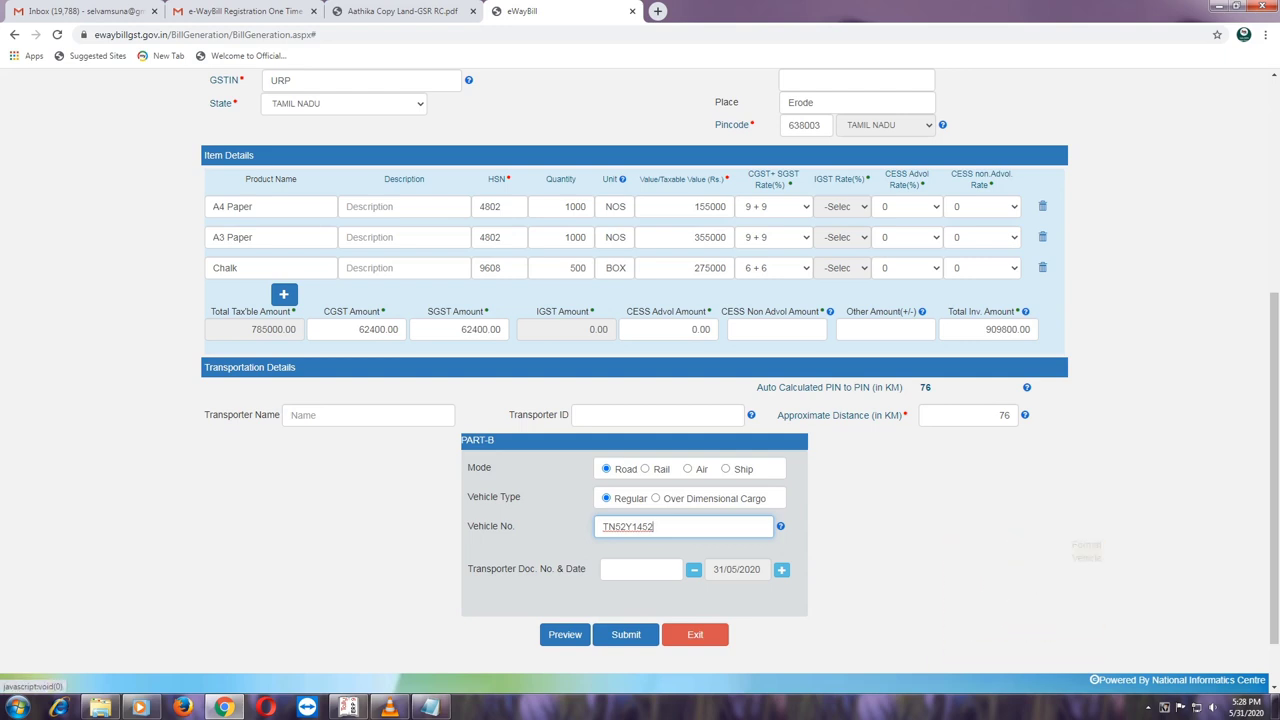
scroll(780, 526, "down", 1)
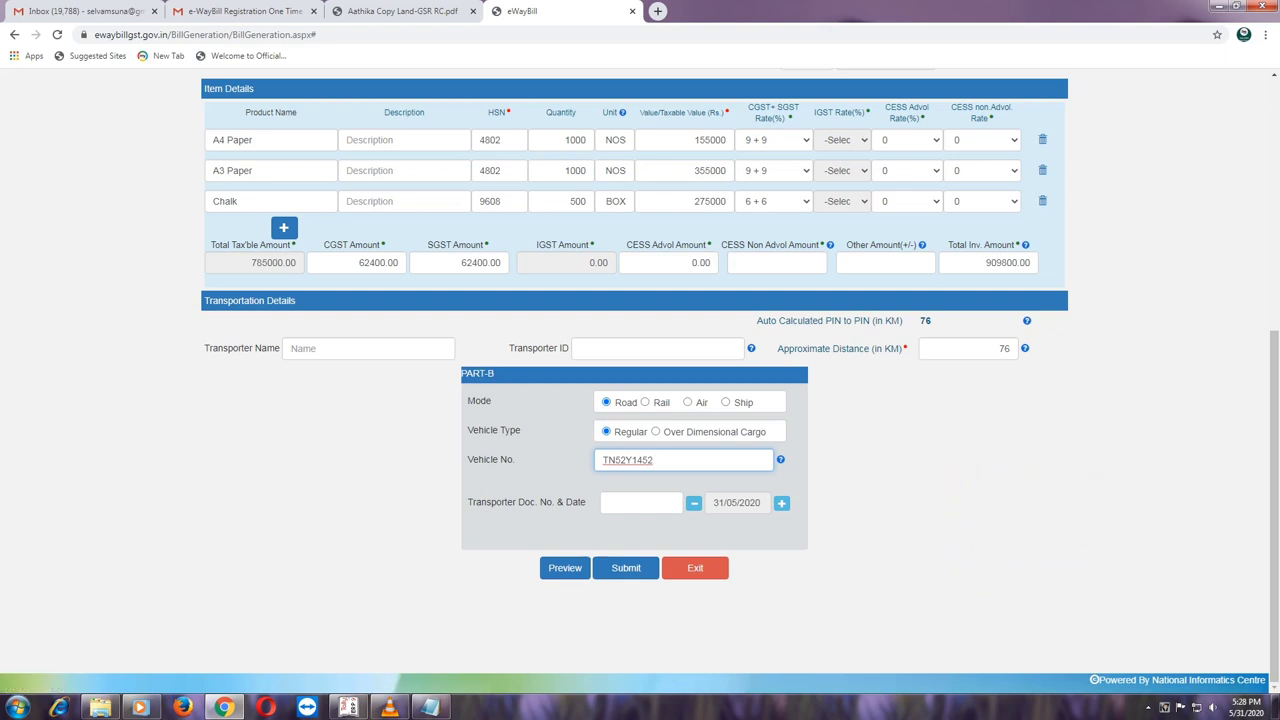
key("shift+Left")
key("shift+Left")
key("shift+Left")
key("shift+Left")
key("shift+Left")
key("shift+Left")
key("shift+Left")
key("shift+Left")
key("shift+Left")
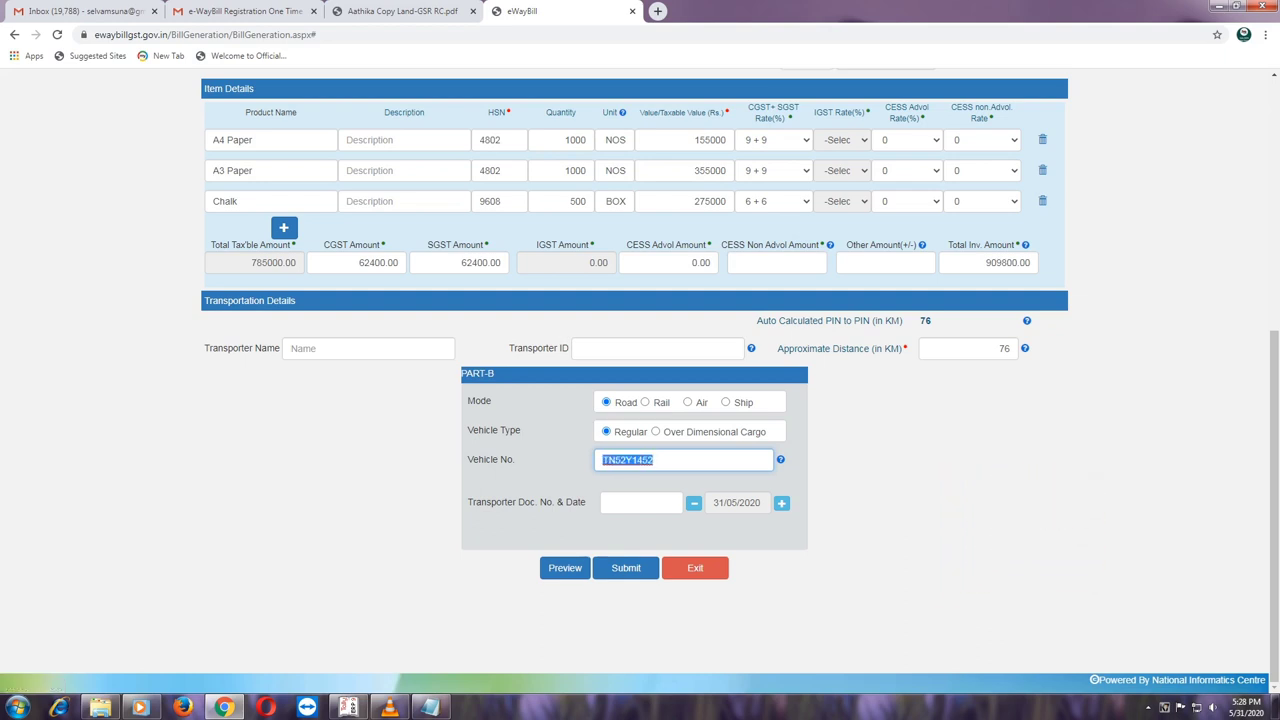
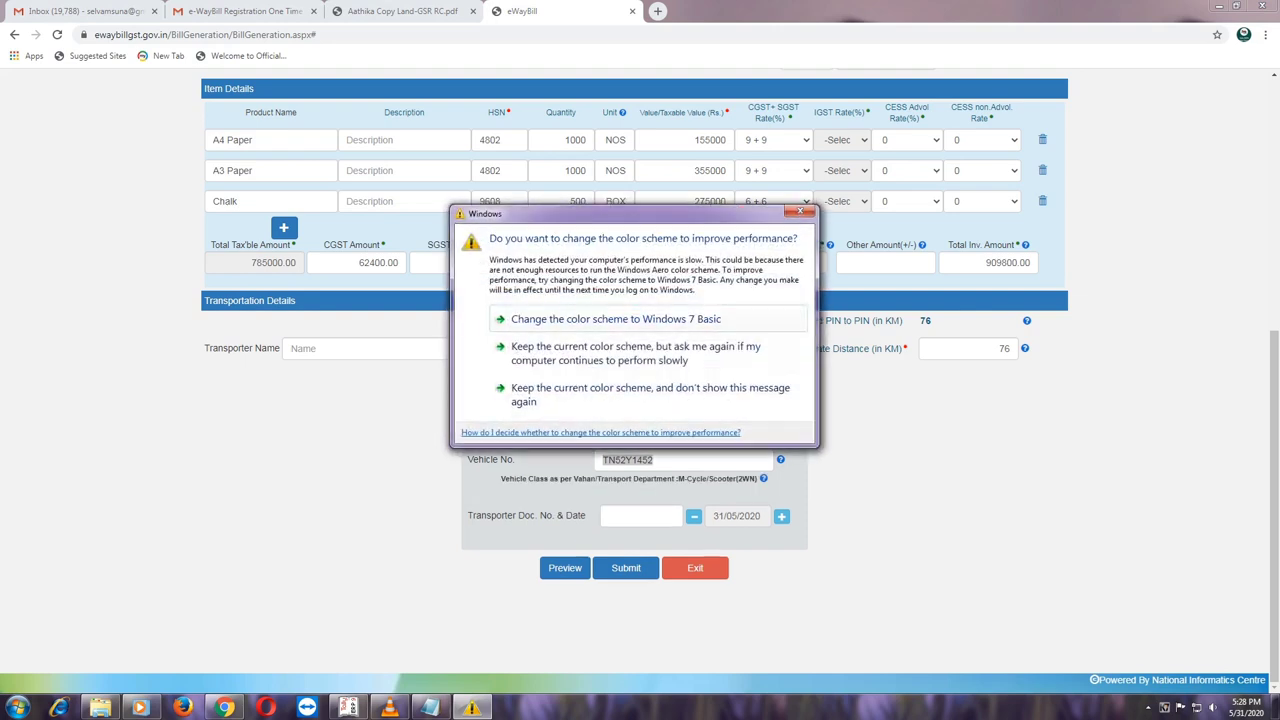
Dismiss the Windows colour-scheme prompt, select the Transporter Doc. No. field, and open a new browser tab.
left_click(800, 211)
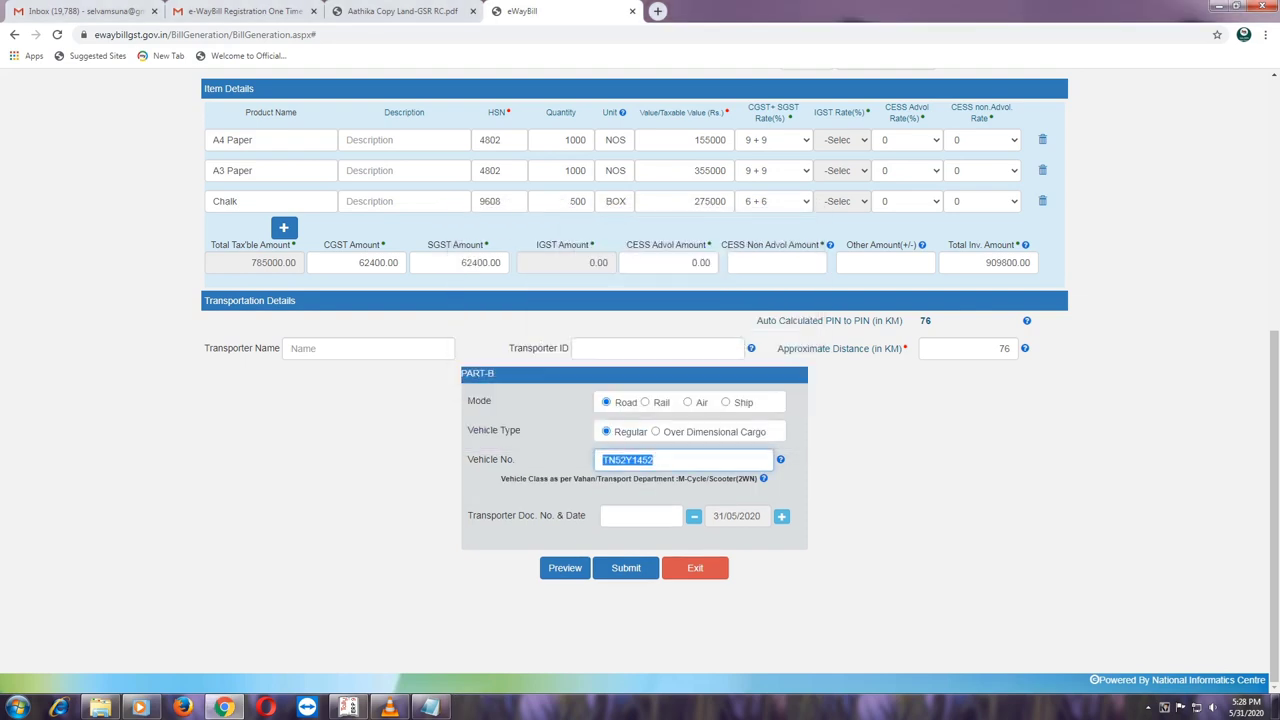
left_click(640, 515)
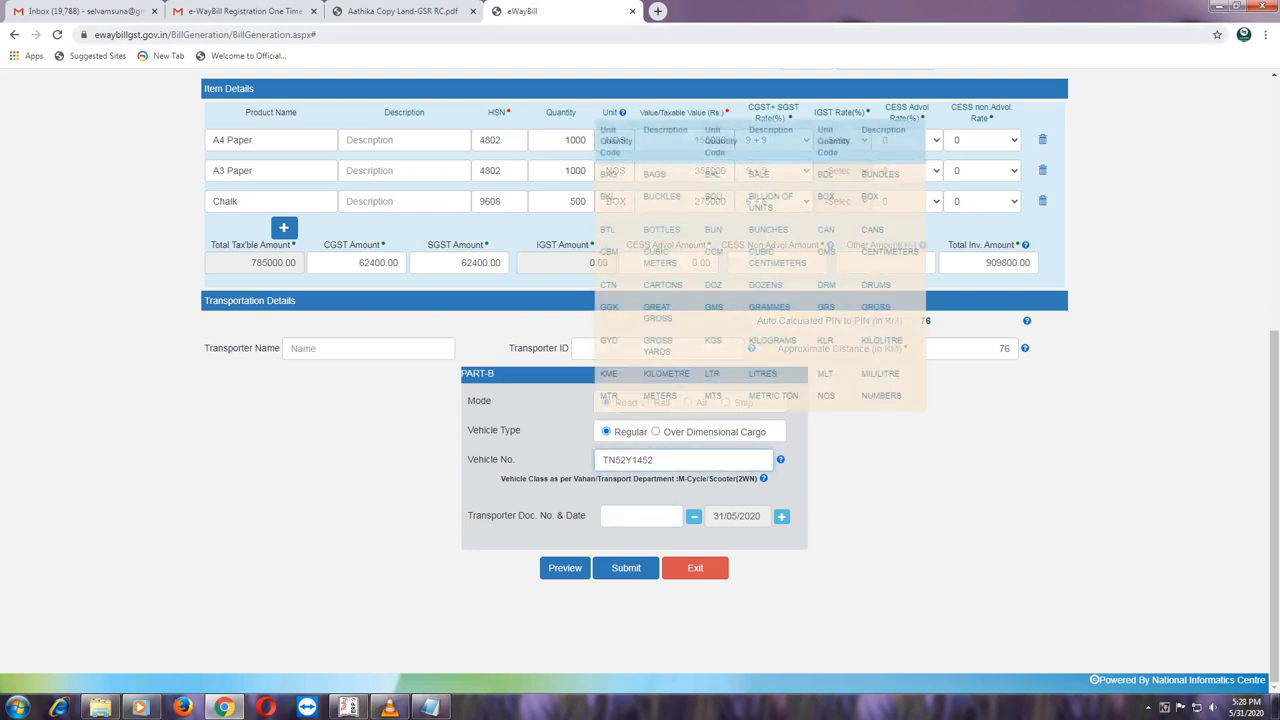
key("ctrl+t")
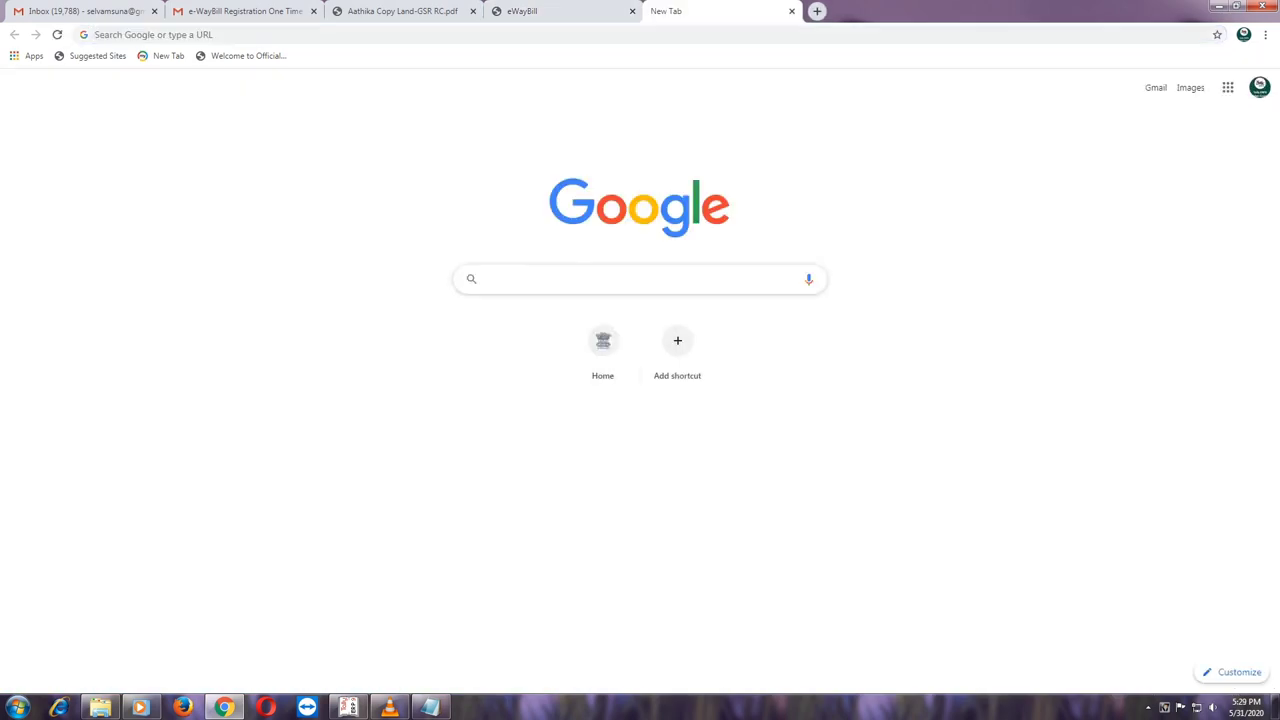
Search Google for 'eway bill' and open the E-Way Bill System site at ewaybill.nic.in.
type("eway")
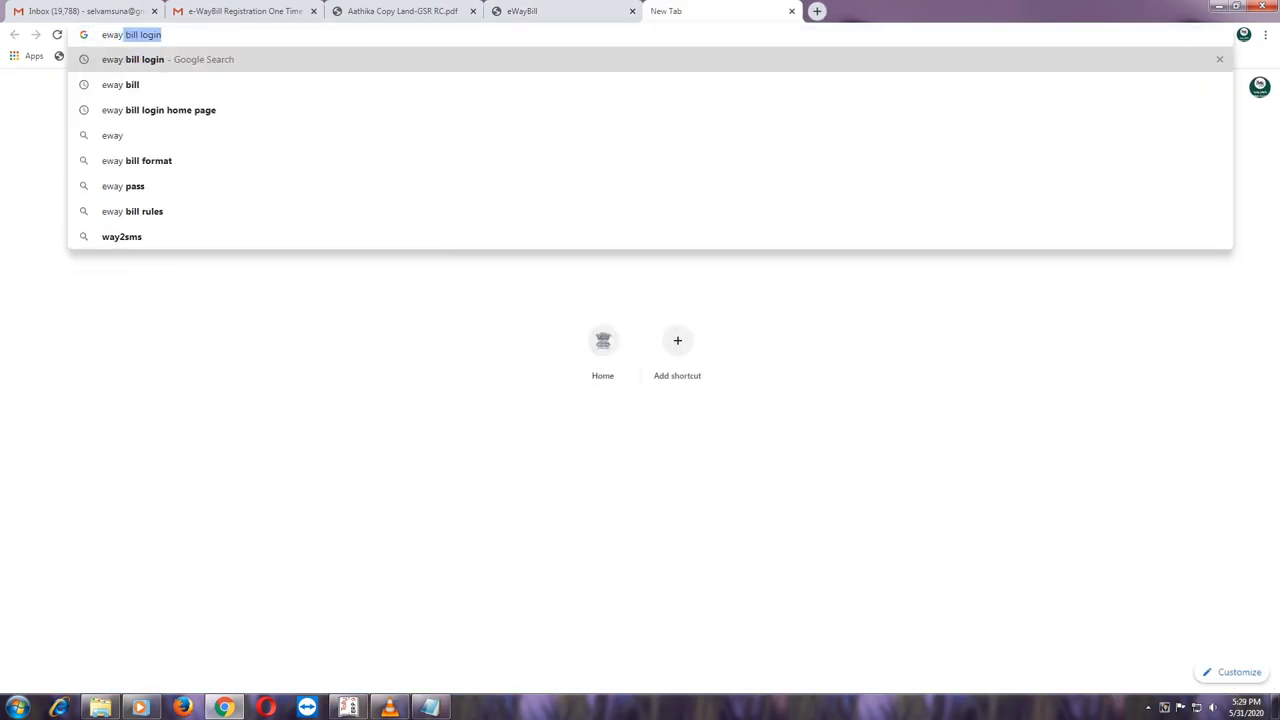
type(" bill log")
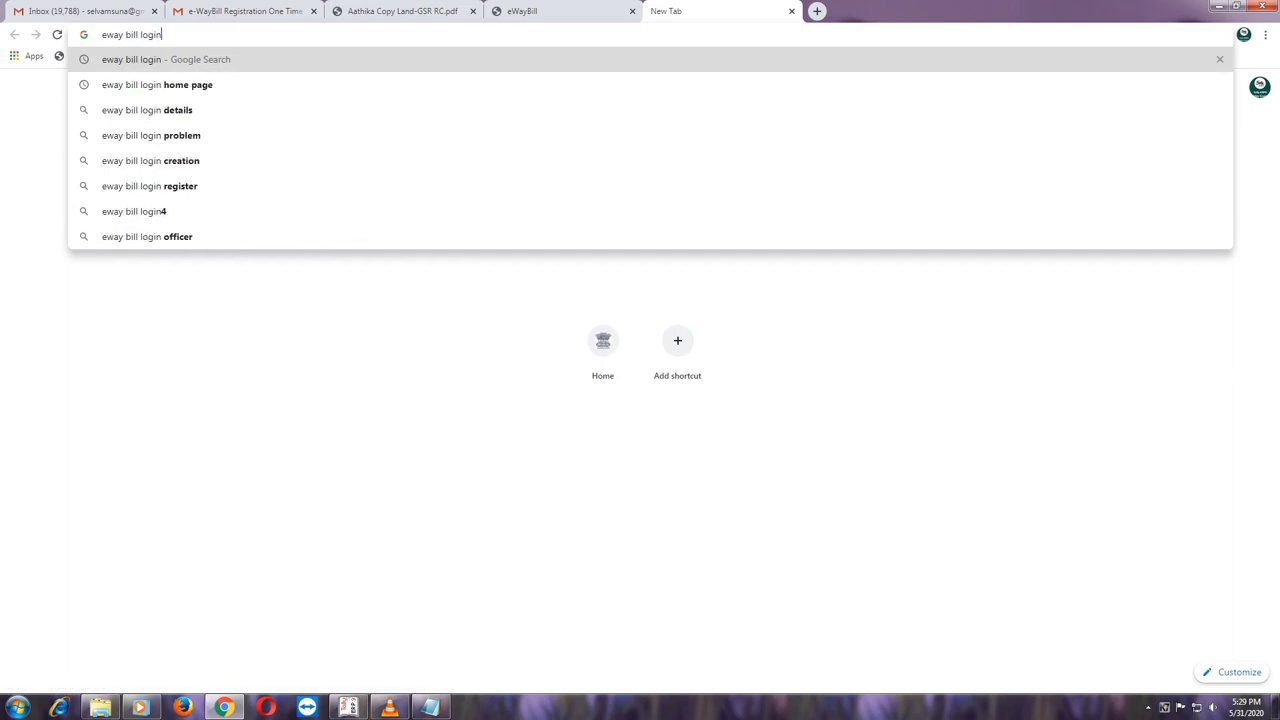
key("BackSpace")
key("BackSpace")
key("BackSpace")
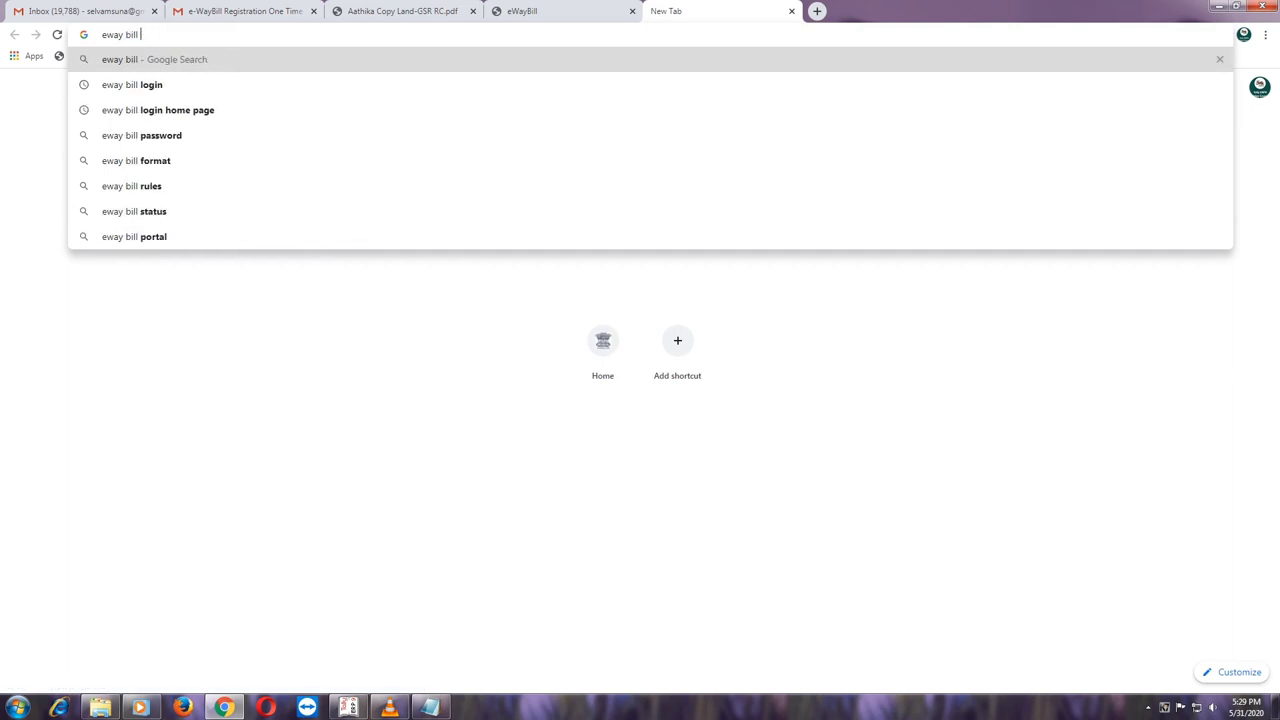
key("Return")
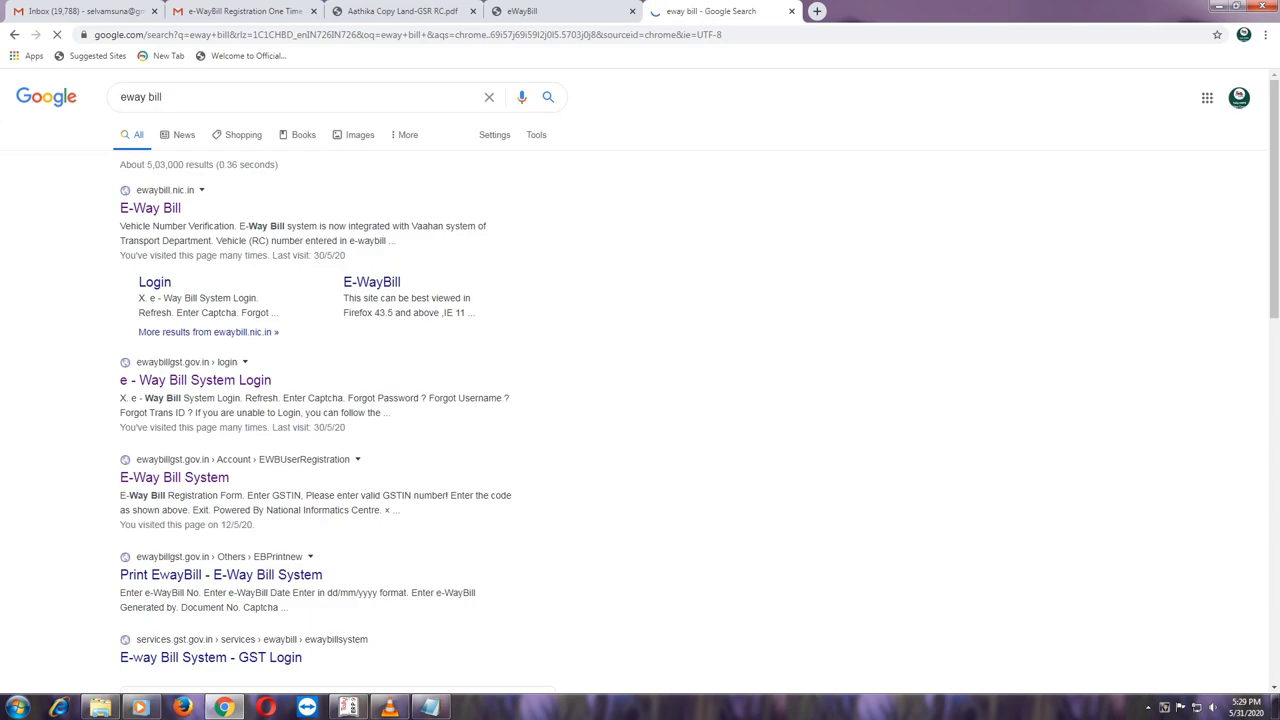
left_click(150, 207)
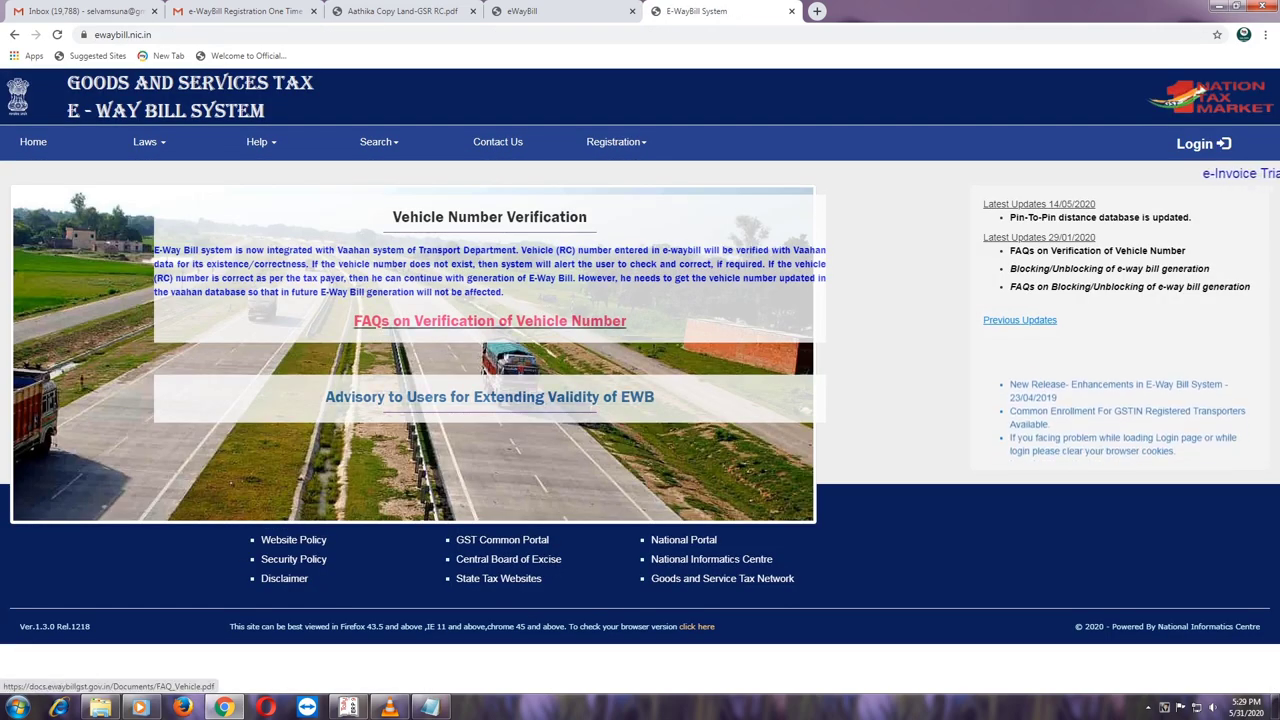
Read the 'FAQs on Verification of Vehicle Number' PDF, then close it and return to the eWayBill tab.
left_click(490, 320)
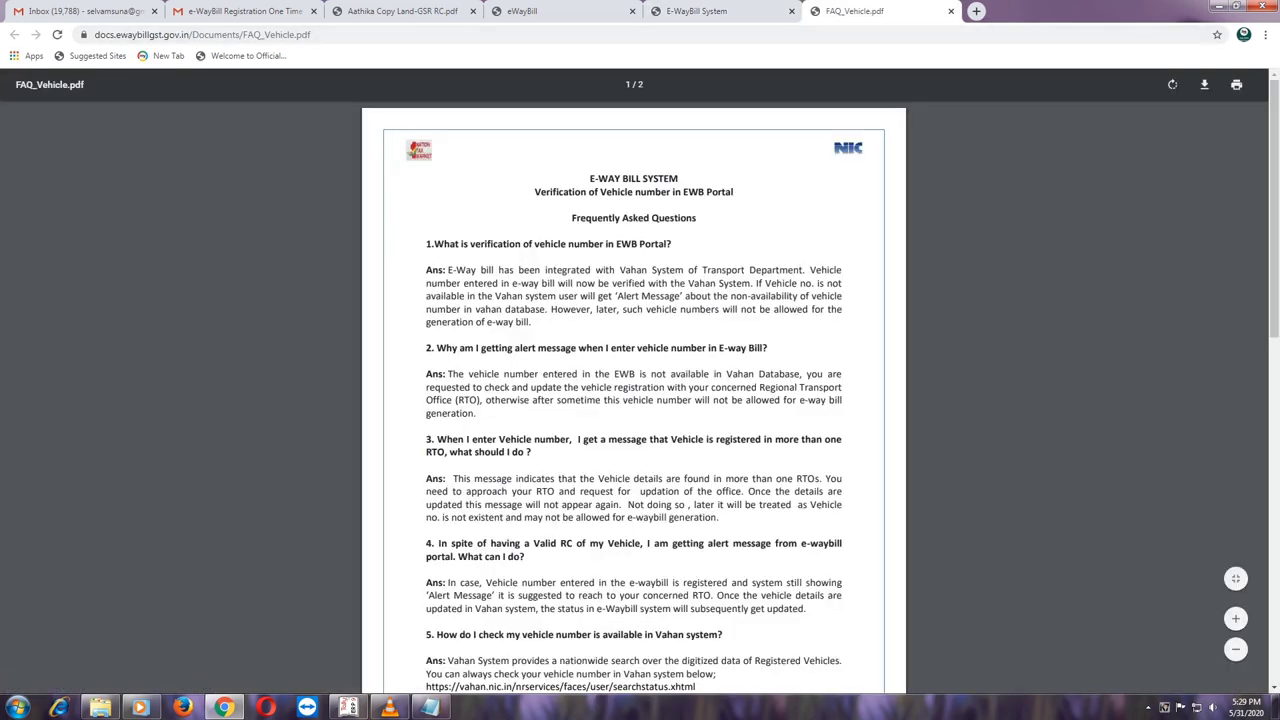
scroll(634, 380, "down", 3)
scroll(634, 380, "down", 5)
scroll(634, 400, "up", 8)
key("ctrl+w")
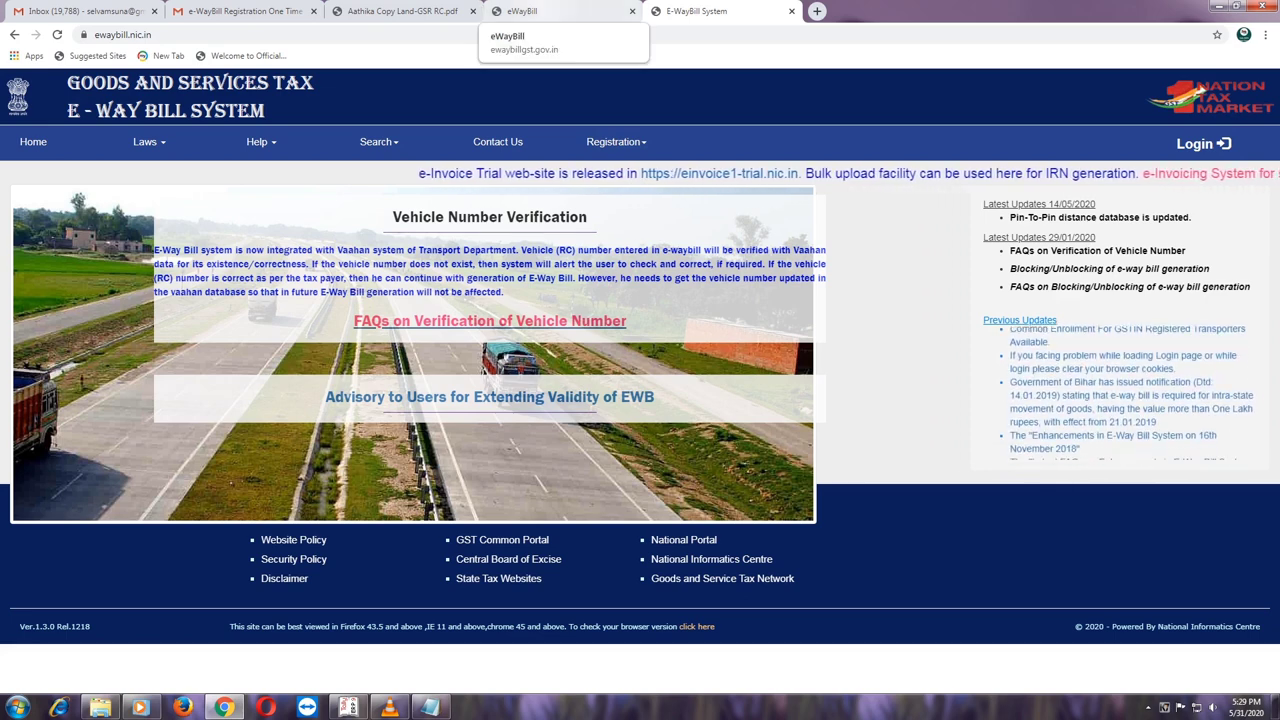
left_click(540, 11)
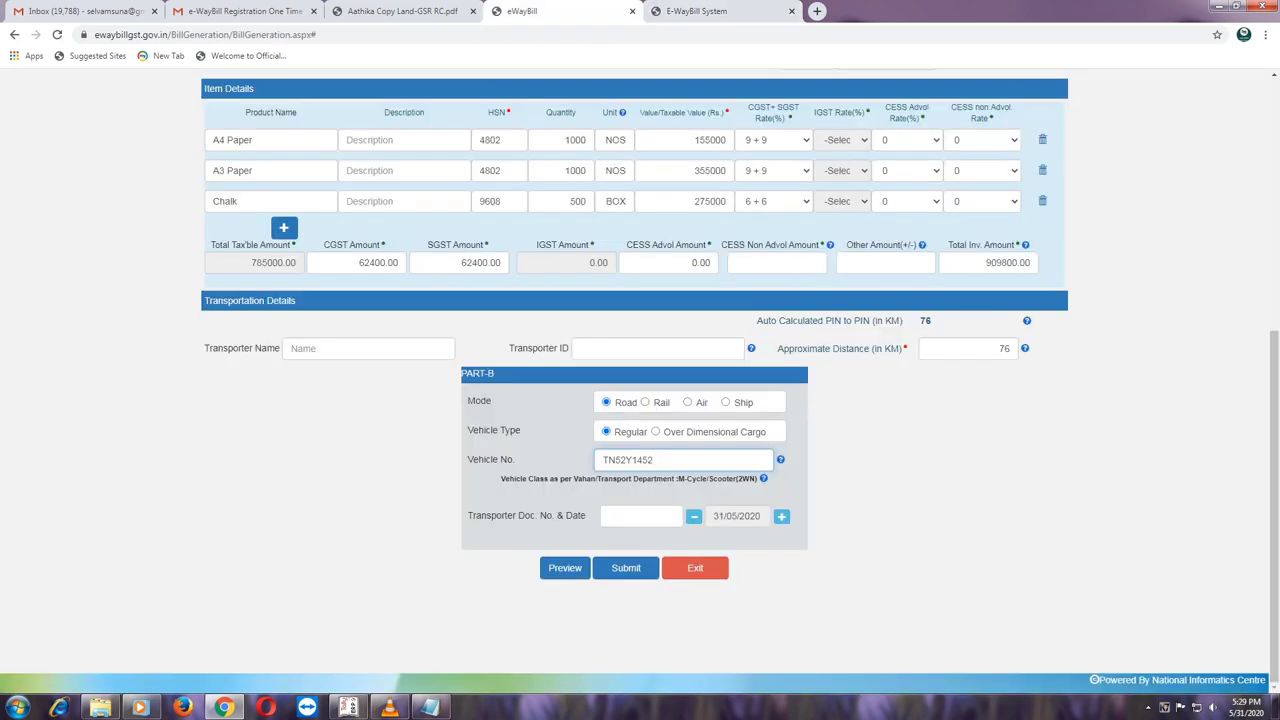
Enter 0125 as the transporter document number.
left_click(640, 515)
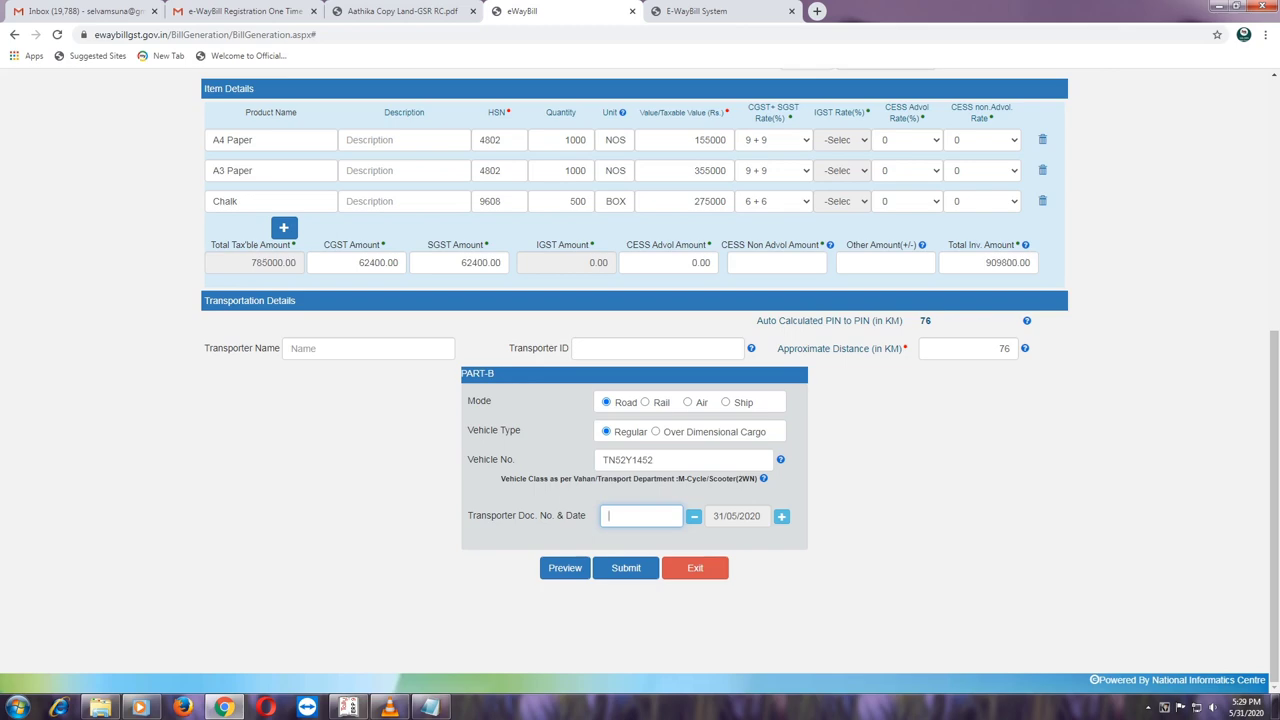
scroll(640, 375, "up", 5)
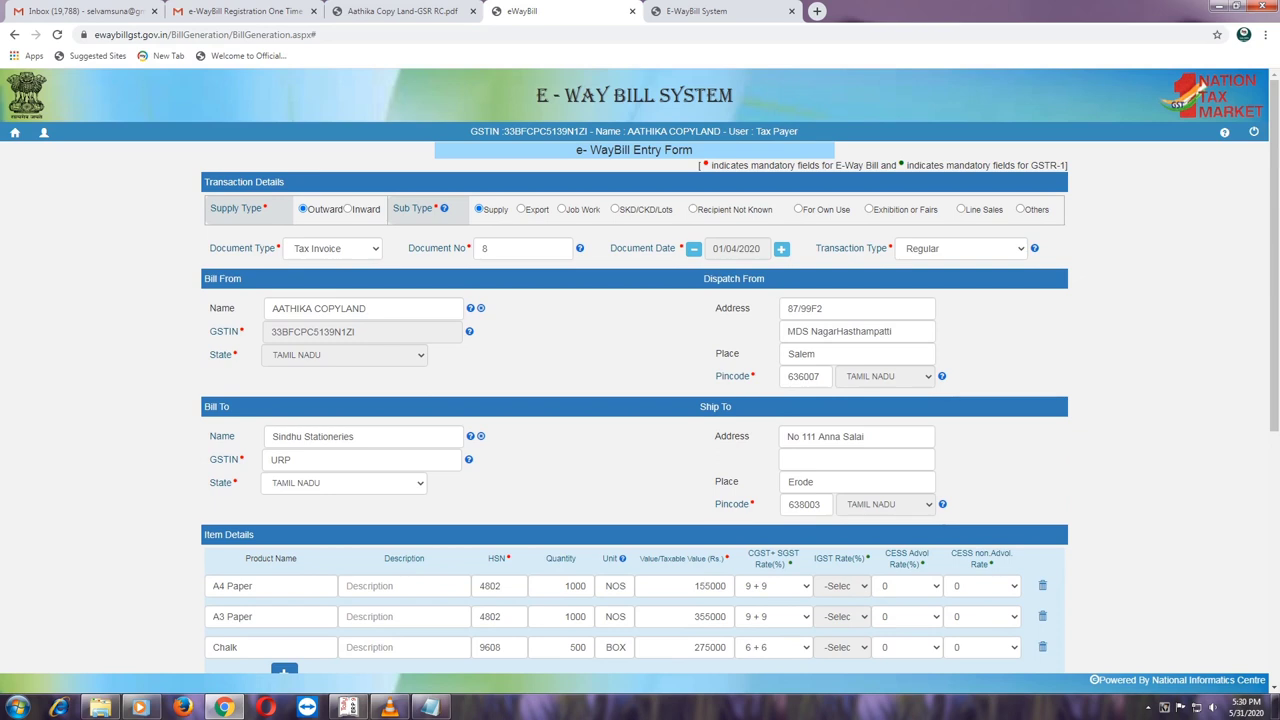
scroll(640, 372, "down", 5)
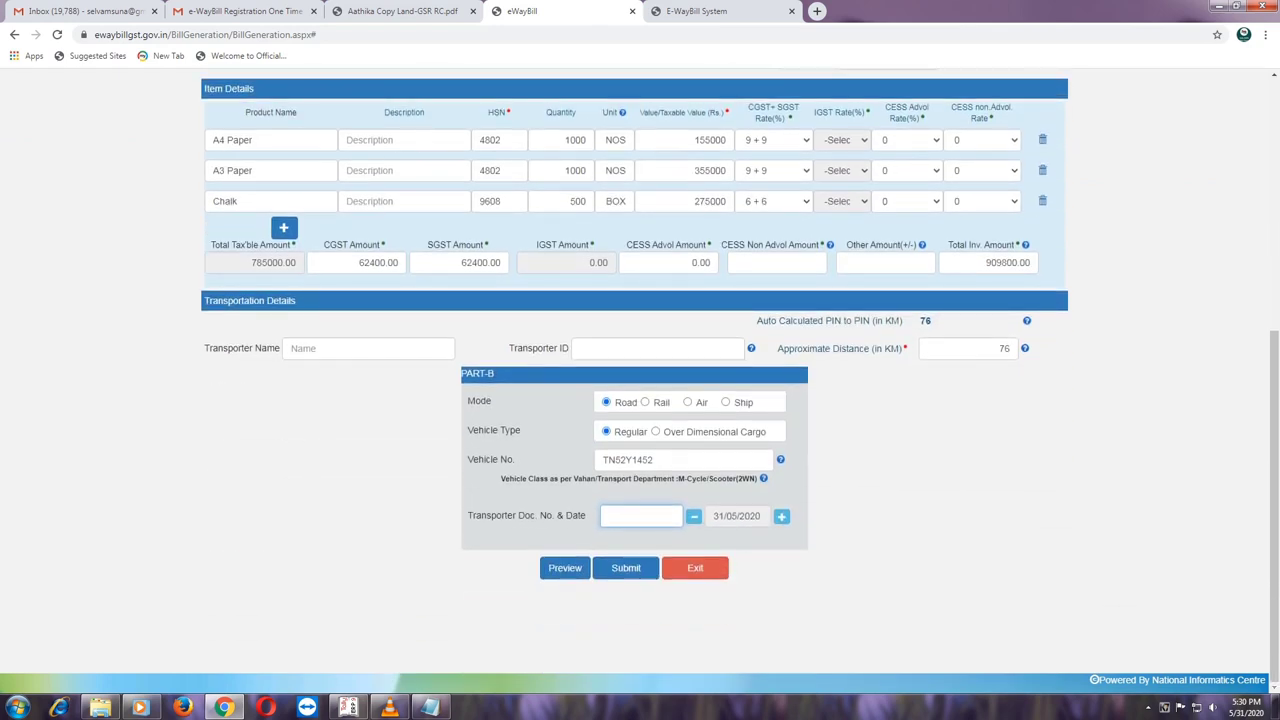
type("0125")
Review the Document No and Vehicle No entries on the e-way bill form.
scroll(634, 370, "up", 3)
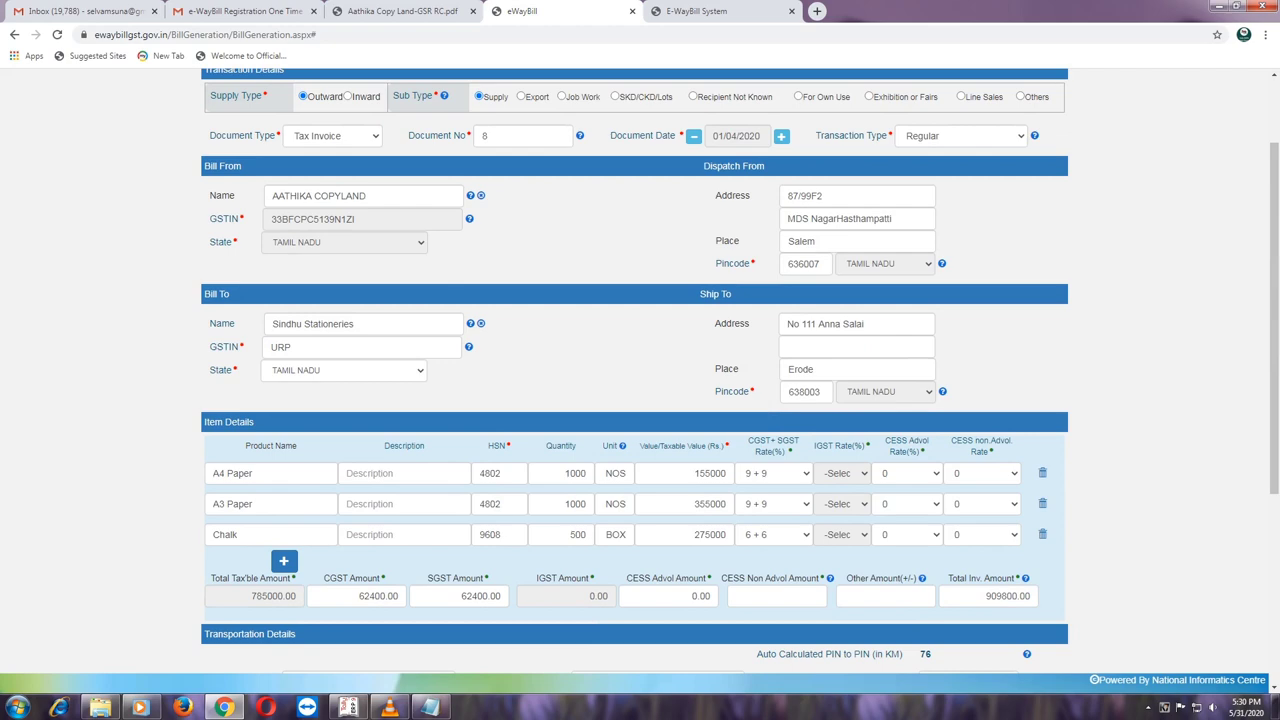
scroll(634, 370, "down", 3)
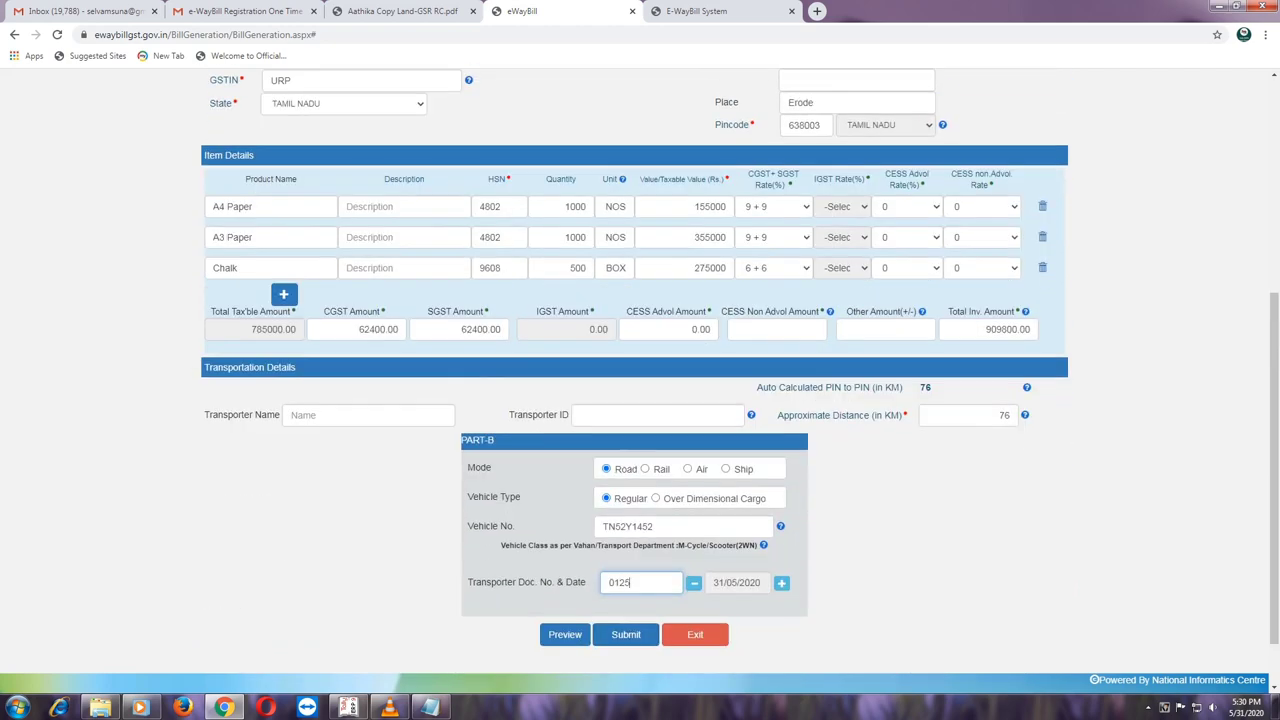
scroll(640, 370, "up", 4)
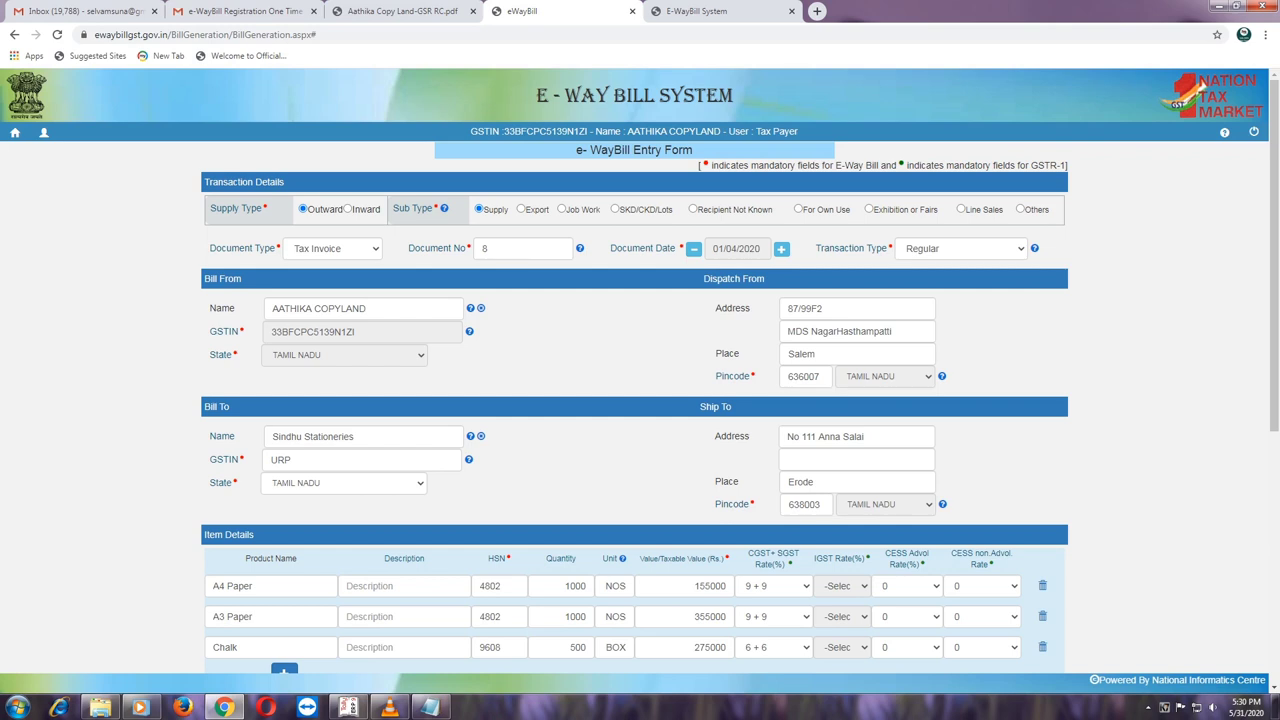
left_click(520, 248)
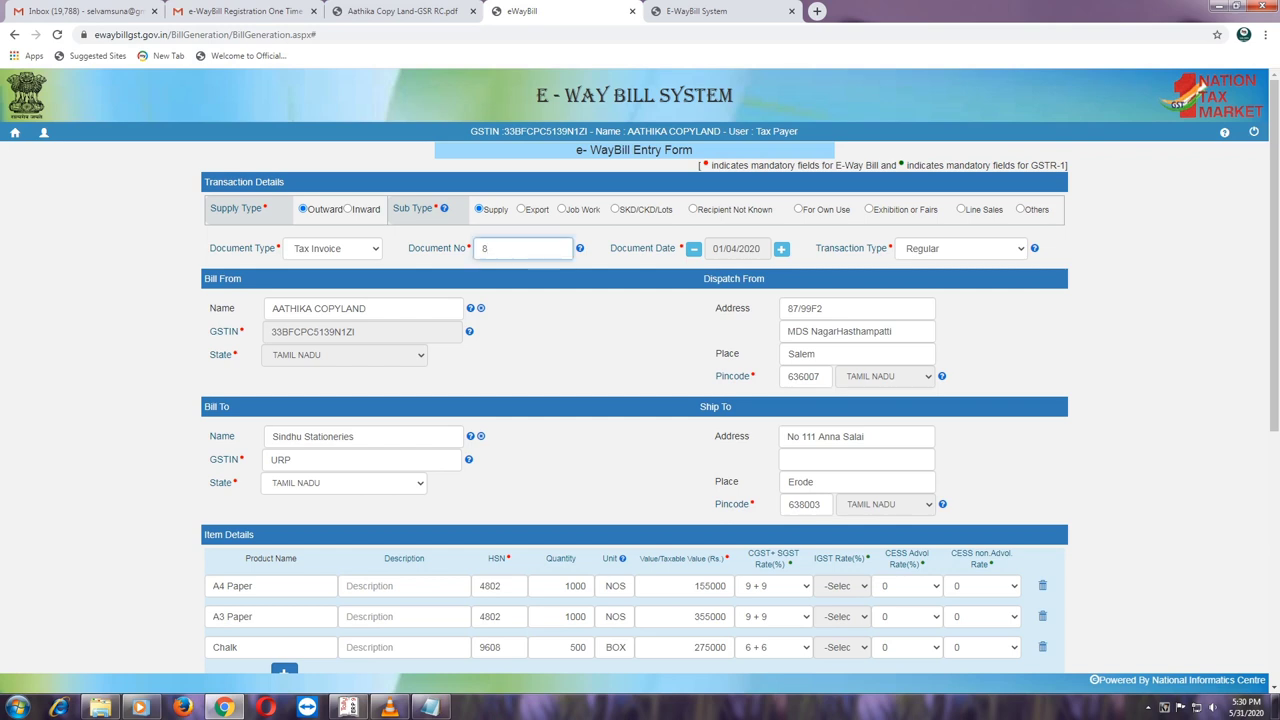
scroll(640, 400, "down", 2)
scroll(640, 400, "down", 1)
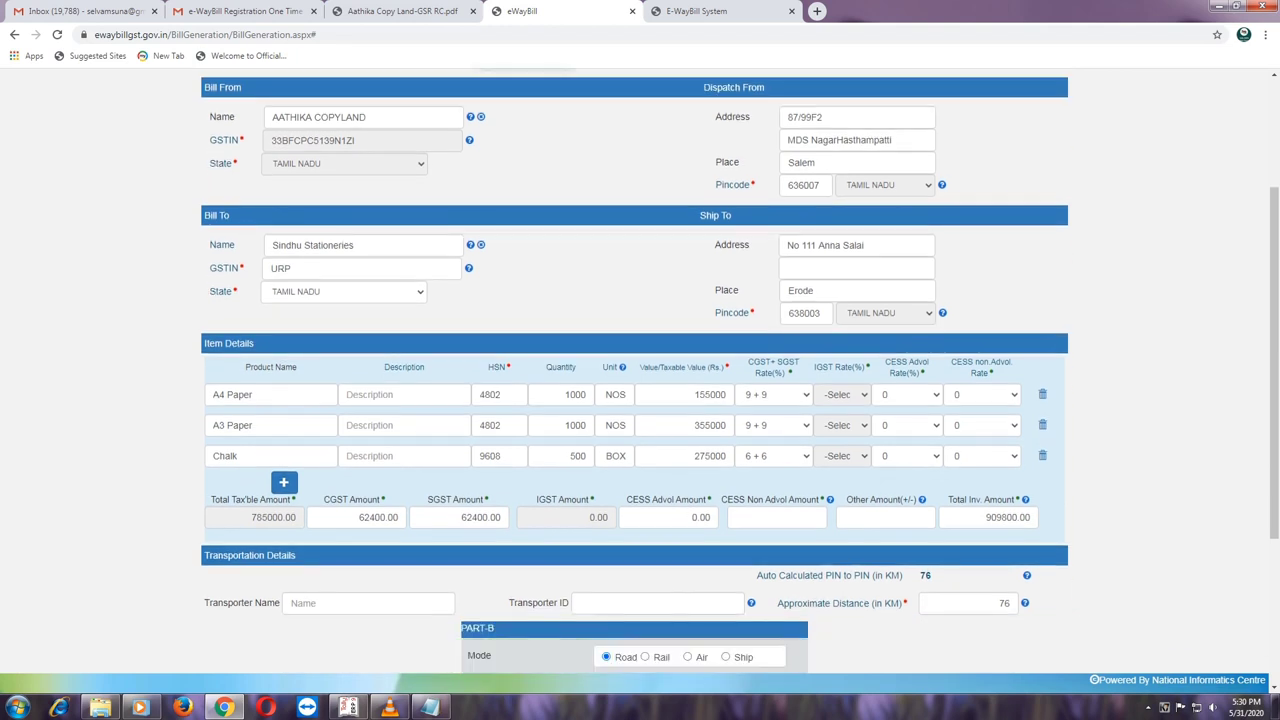
scroll(640, 400, "down", 1)
left_click(655, 639)
scroll(640, 400, "down", 2)
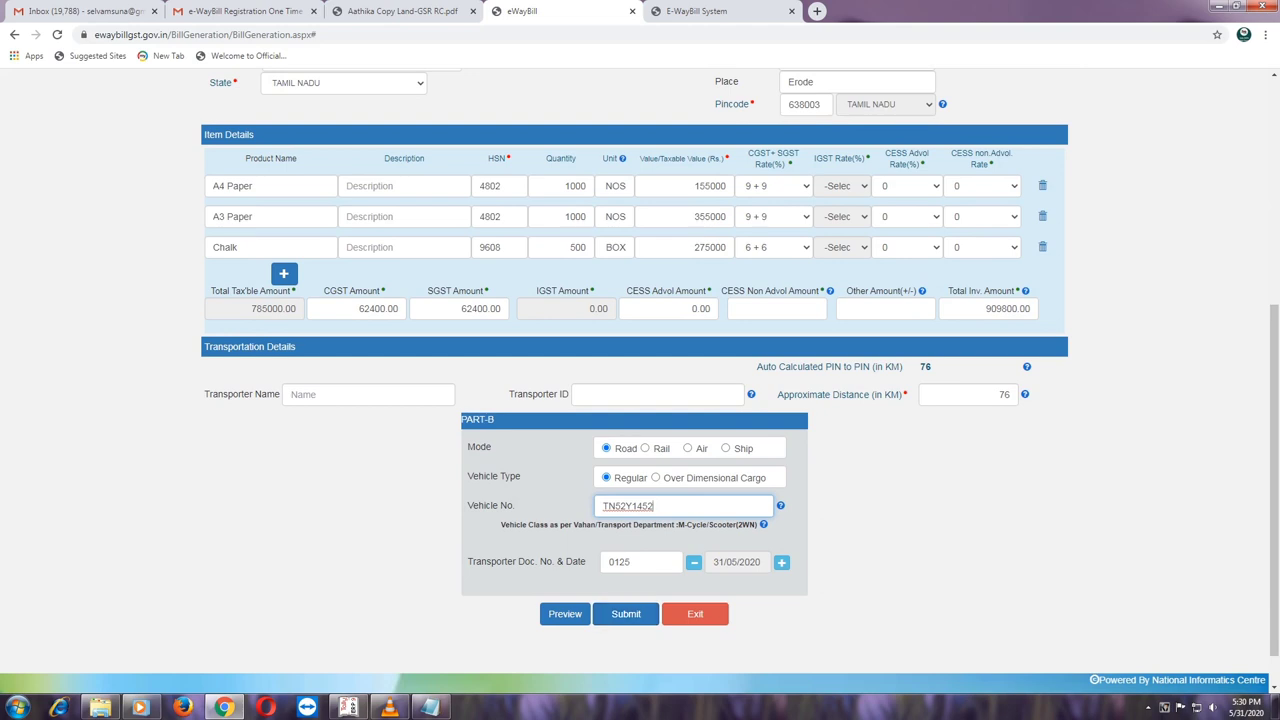
left_click(626, 613)
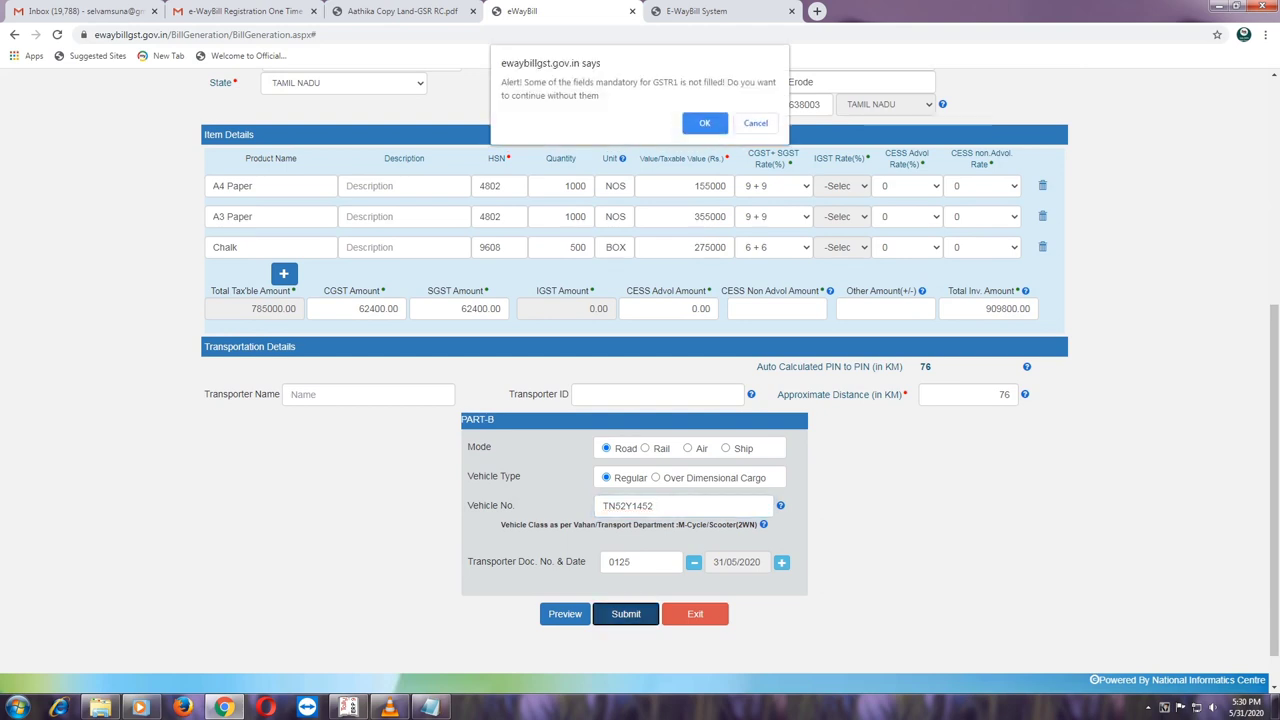
key("Return")
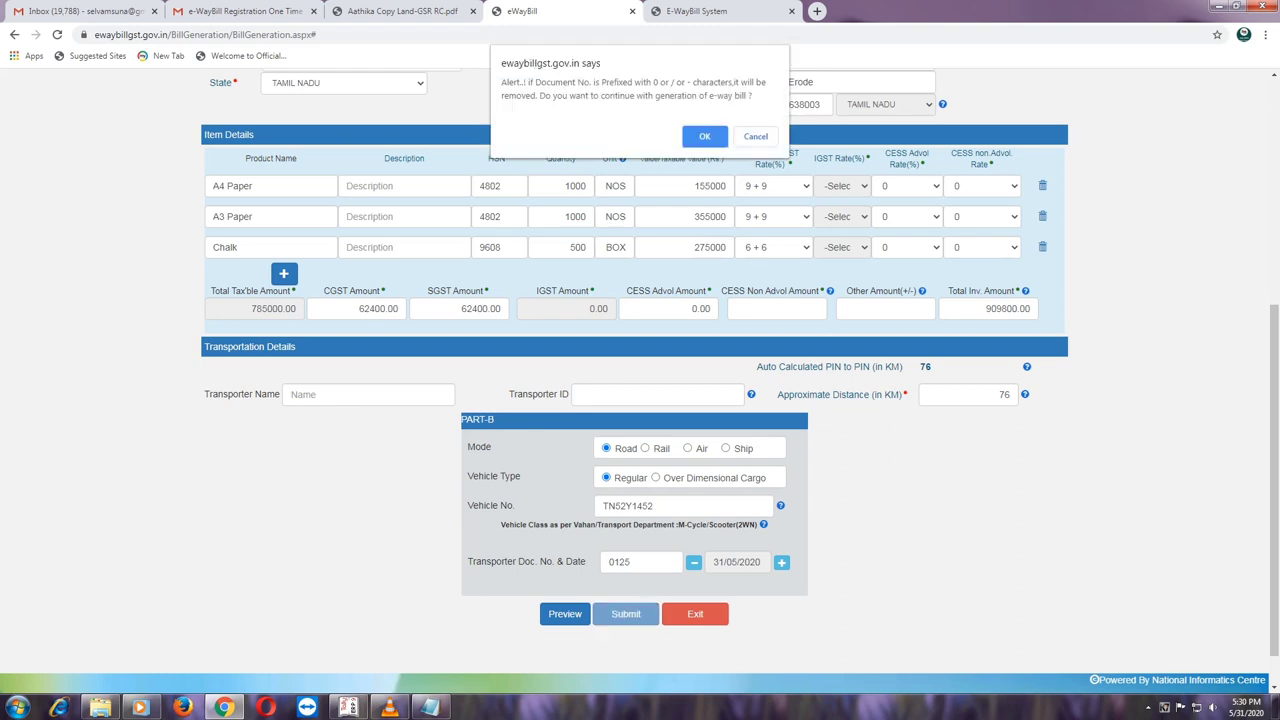
key("Return")
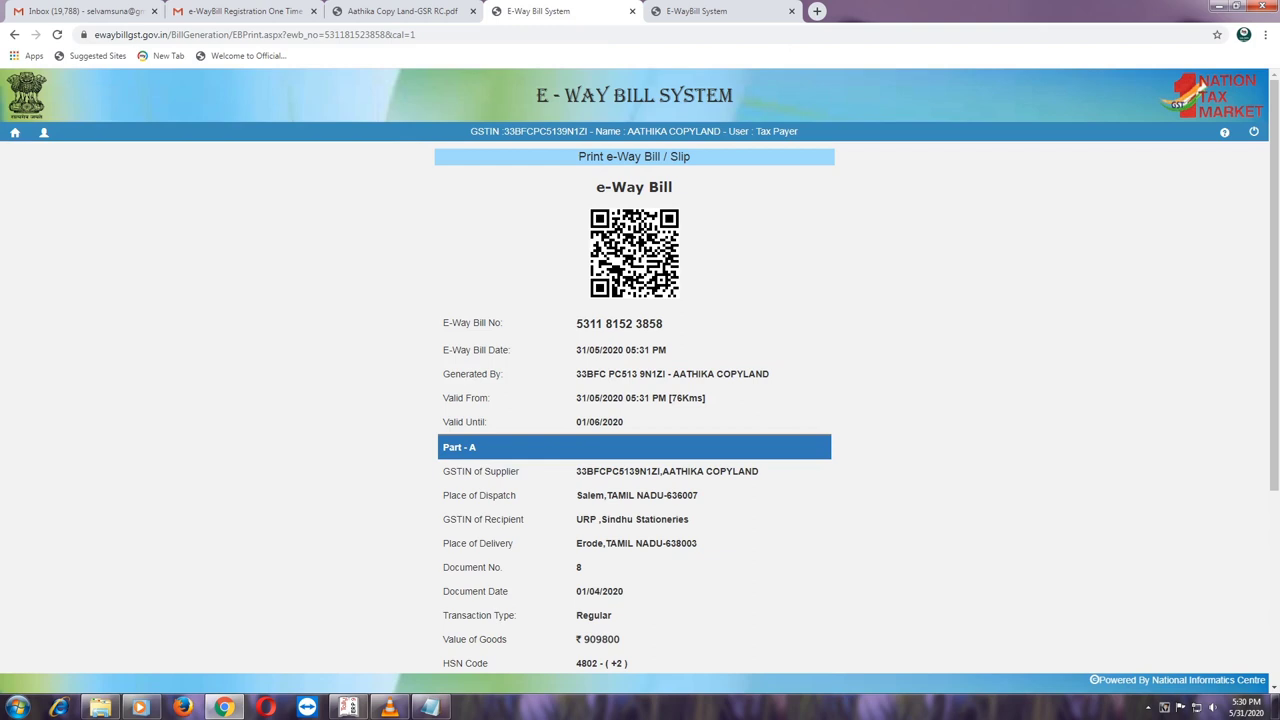
scroll(640, 400, "down", 2)
scroll(640, 400, "up", 2)
scroll(640, 400, "down", 2)
scroll(640, 400, "up", 2)
scroll(640, 400, "down", 2)
scroll(640, 400, "up", 2)
left_click_drag(576, 323, 664, 323)
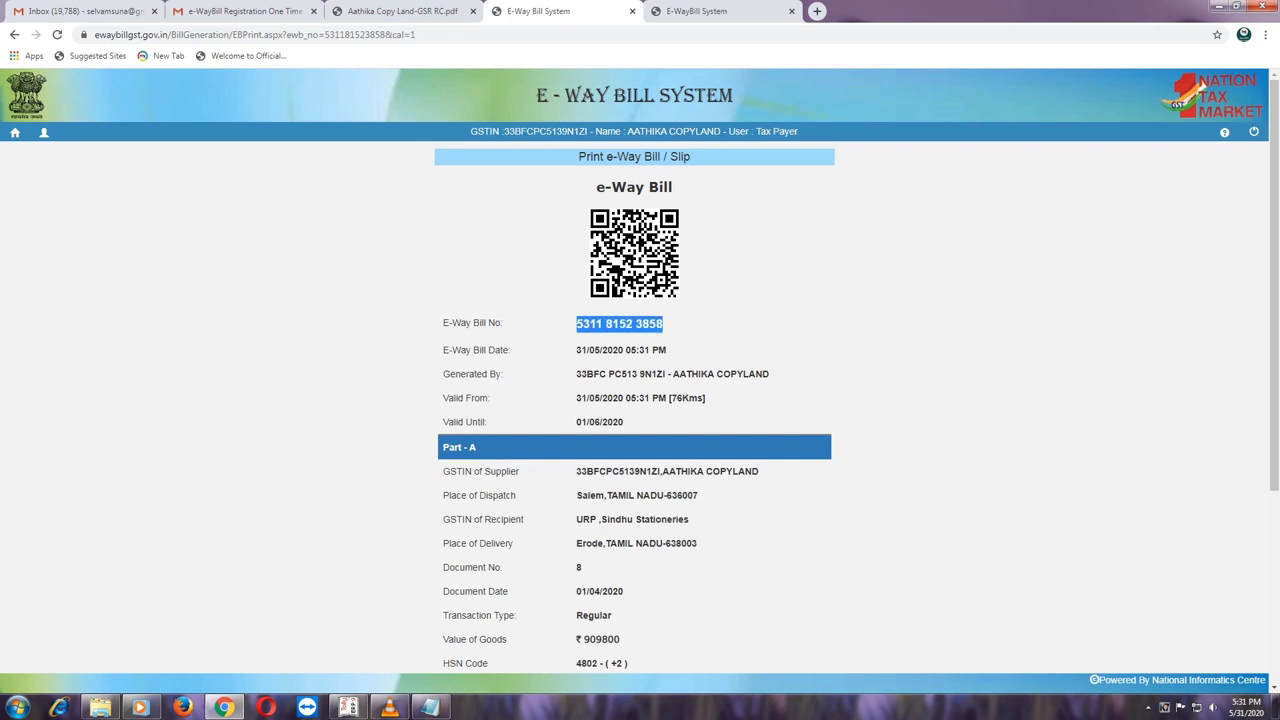
left_click(664, 323)
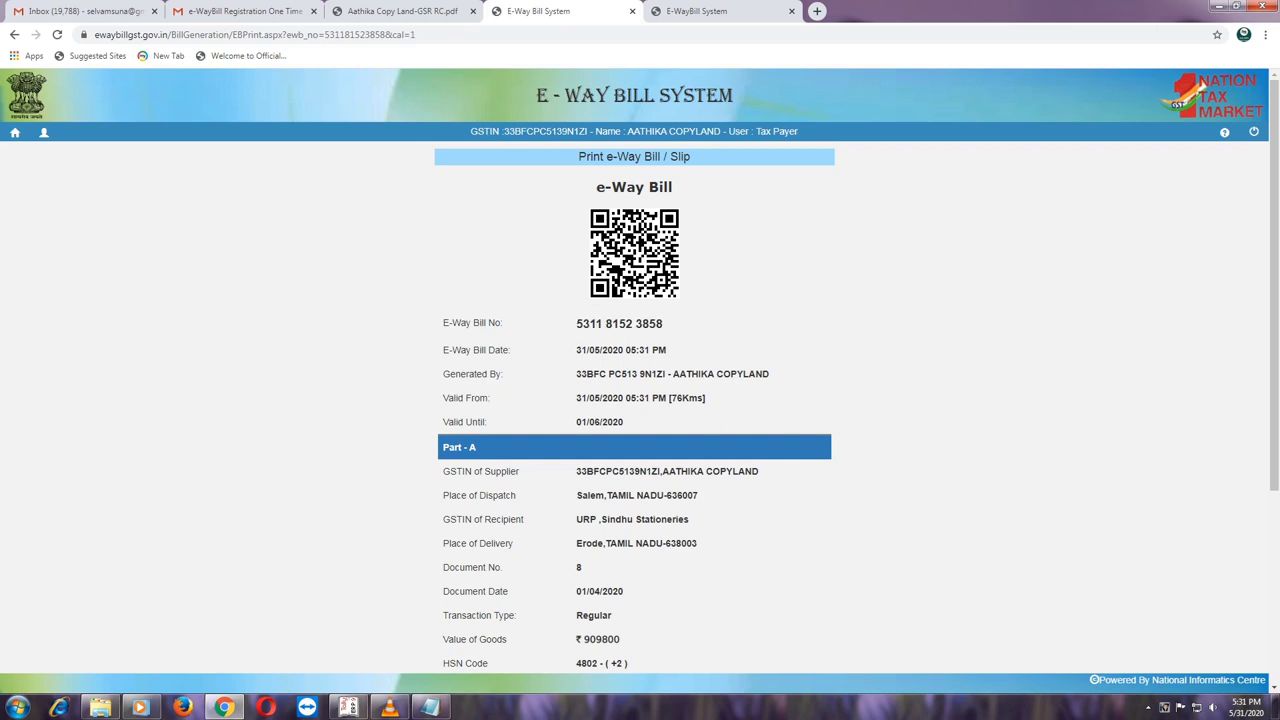
left_click_drag(576, 350, 652, 350)
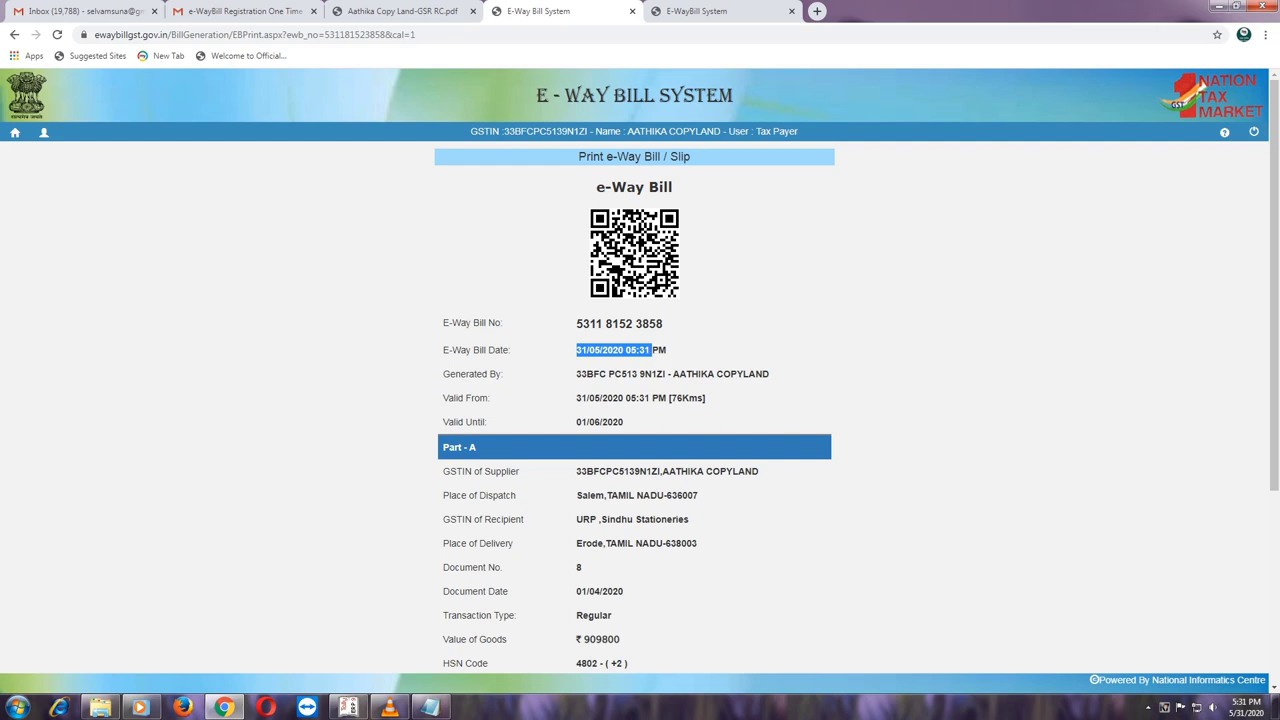
left_click(652, 350)
left_click_drag(576, 350, 650, 350)
left_click_drag(576, 374, 762, 374)
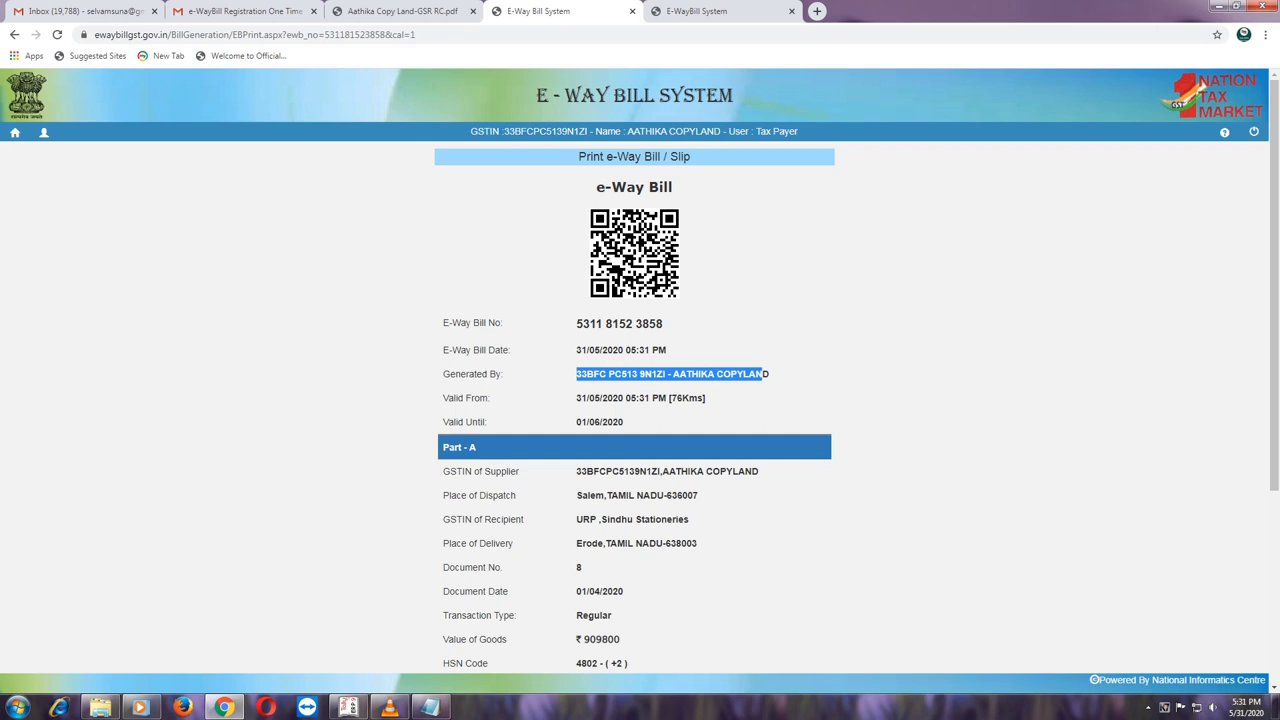
left_click_drag(580, 398, 684, 398)
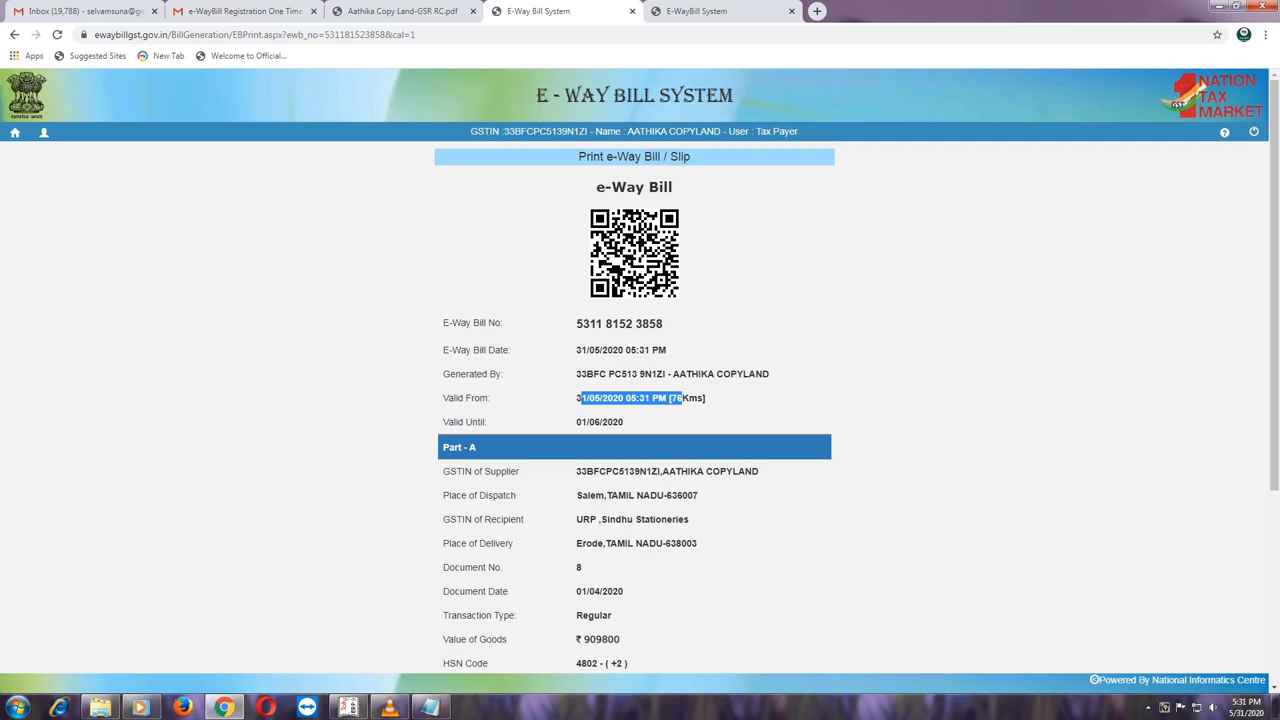
left_click_drag(577, 422, 624, 422)
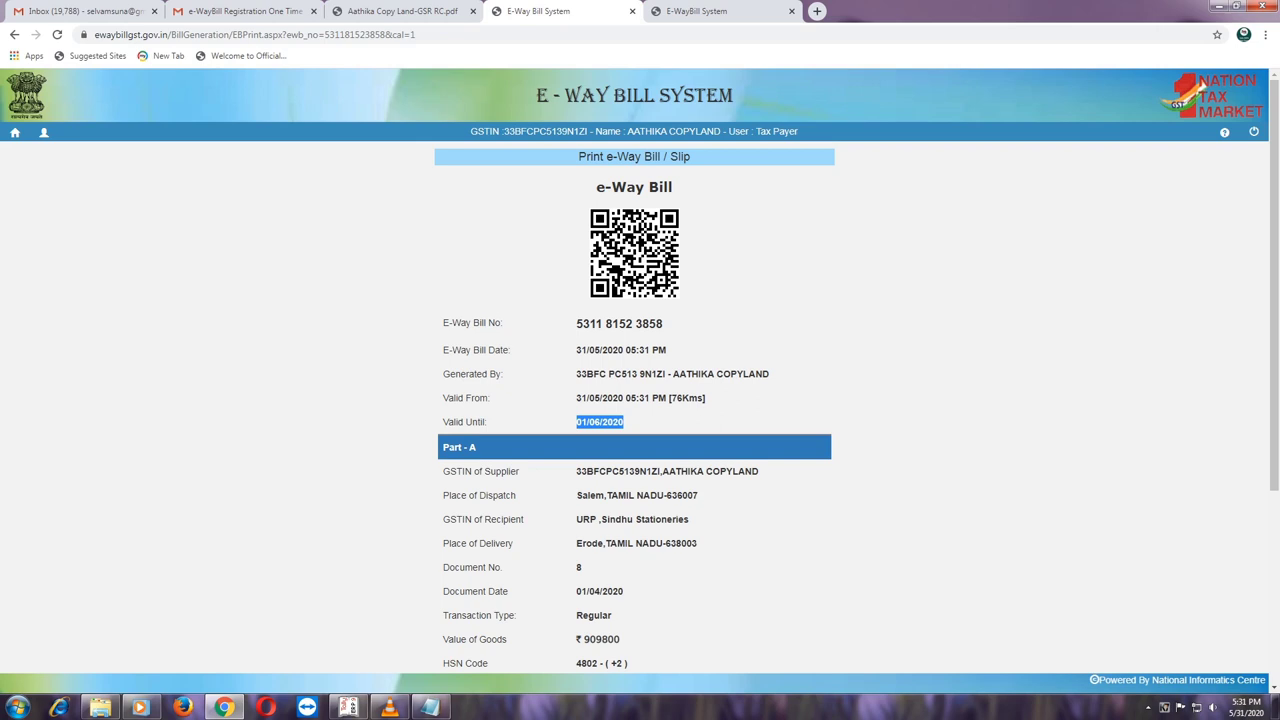
Review the slip, highlighting the ₹909800 goods value, HSN code 4802 and Outward - Supply reason.
scroll(640, 400, "down", 1)
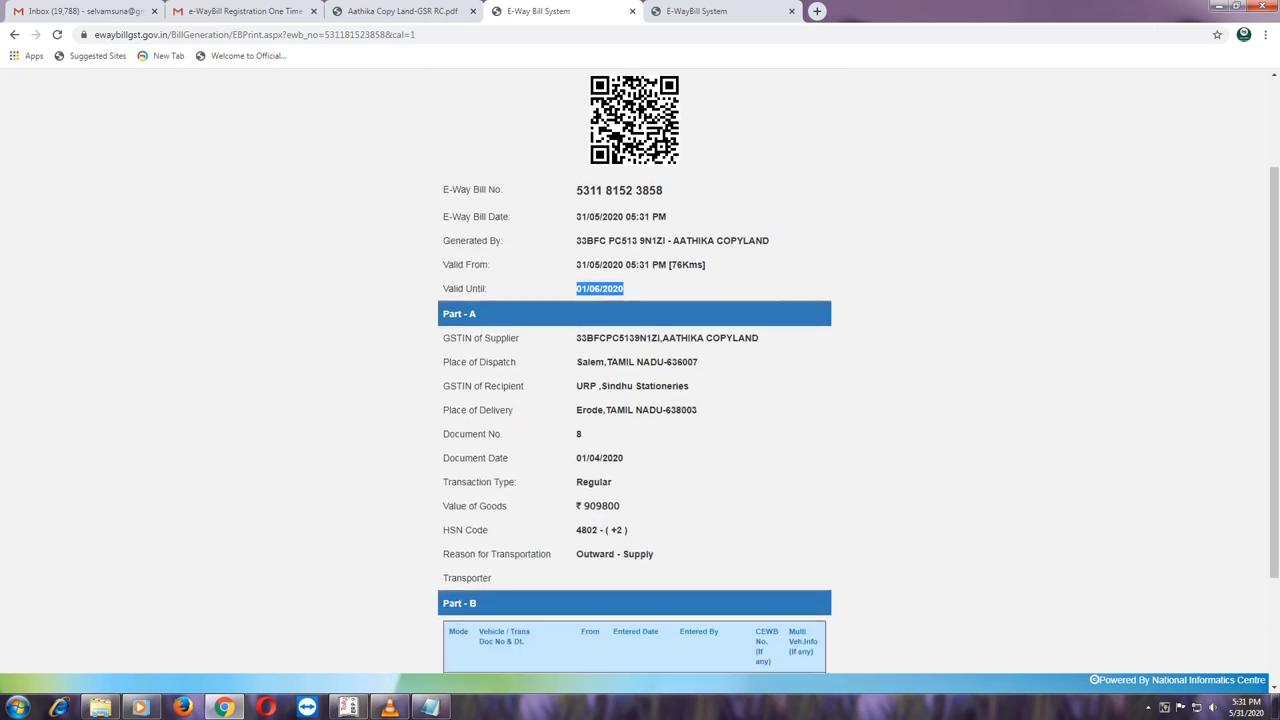
scroll(640, 400, "down", 1)
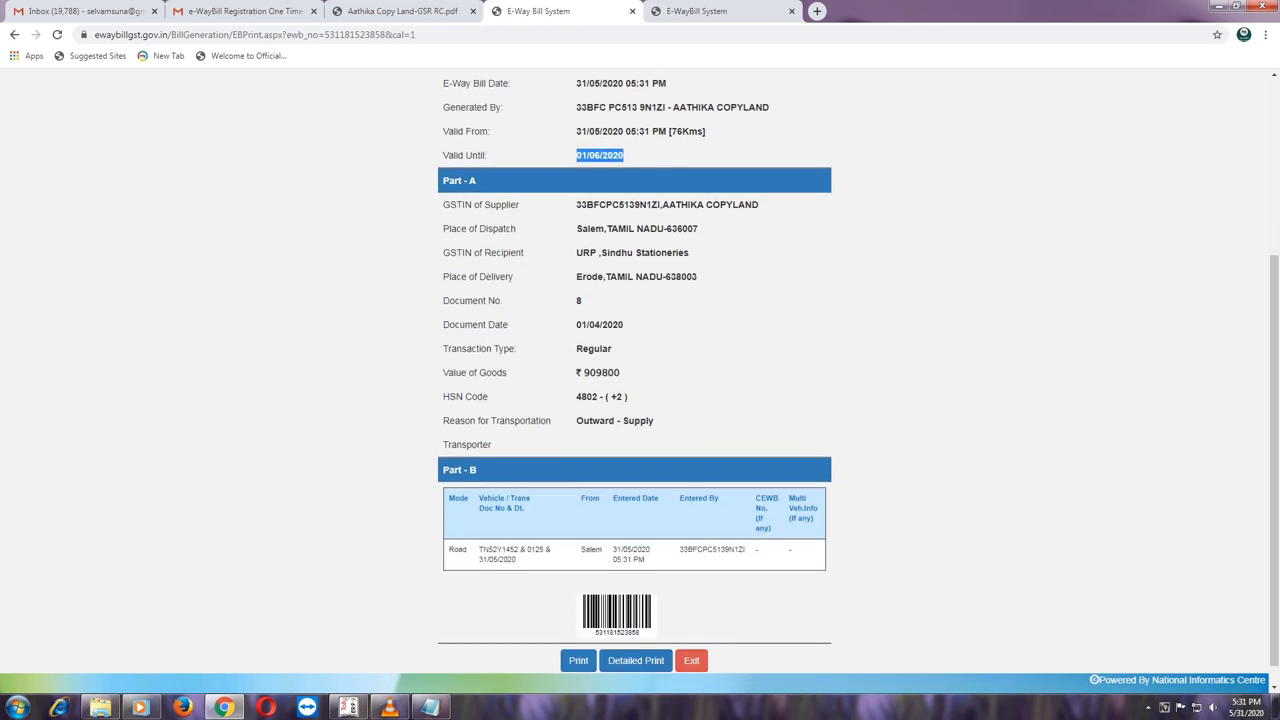
scroll(640, 400, "up", 2)
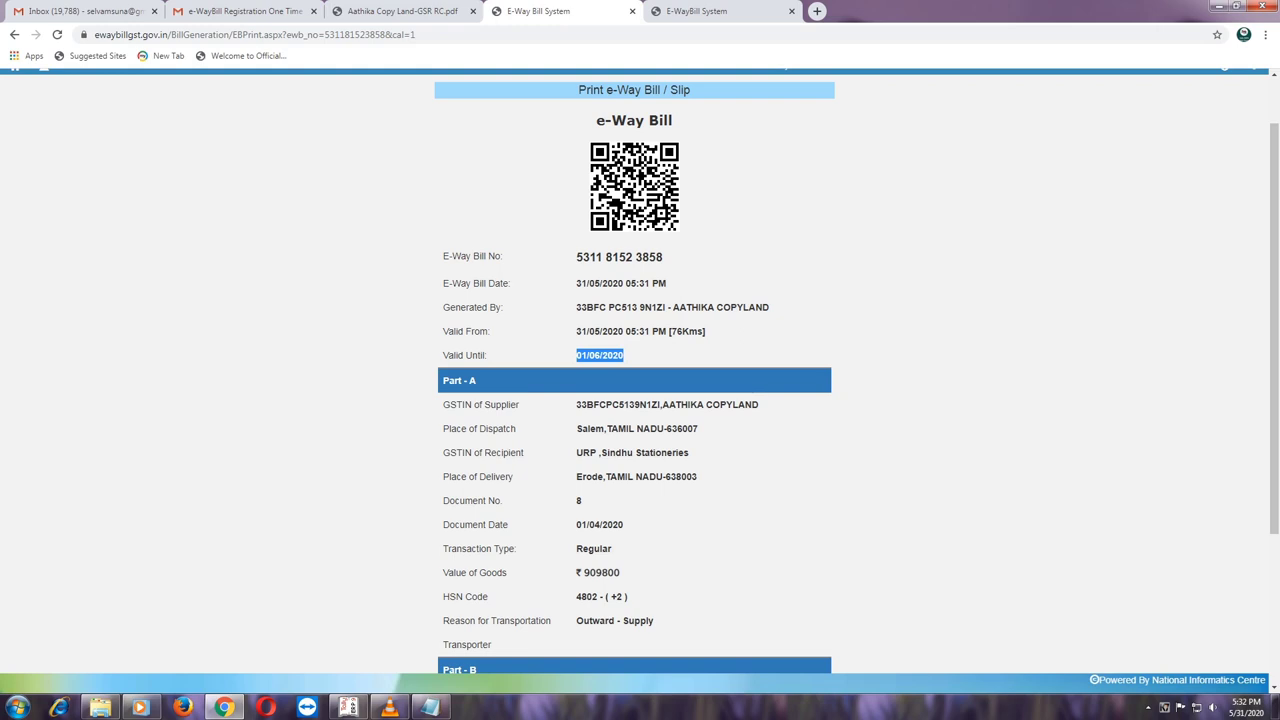
scroll(640, 370, "down", 1)
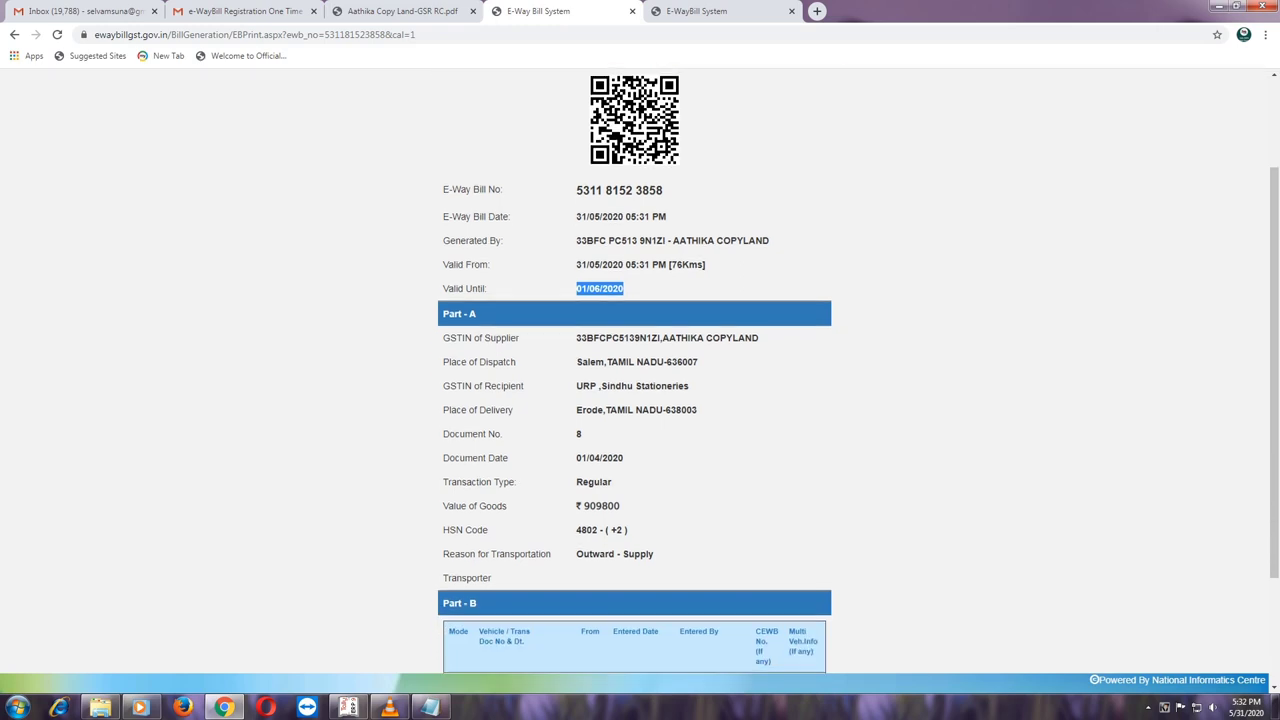
scroll(640, 370, "down", 1)
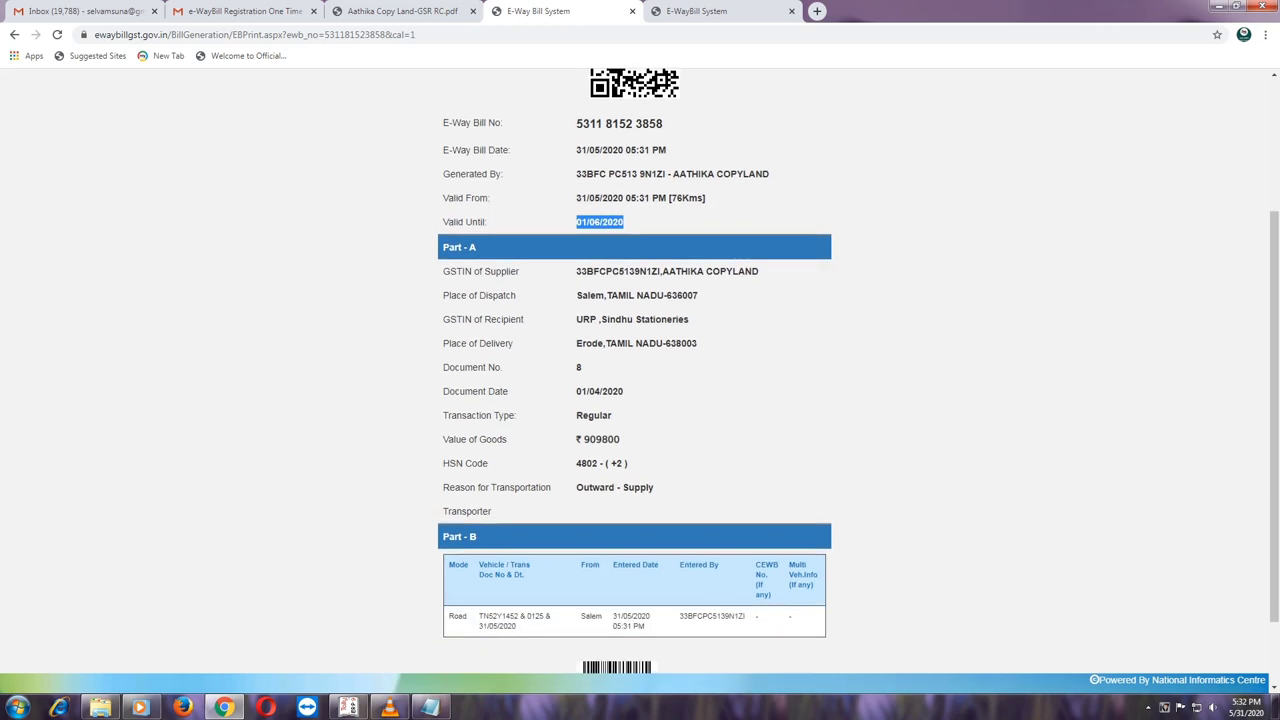
left_click_drag(576, 439, 620, 439)
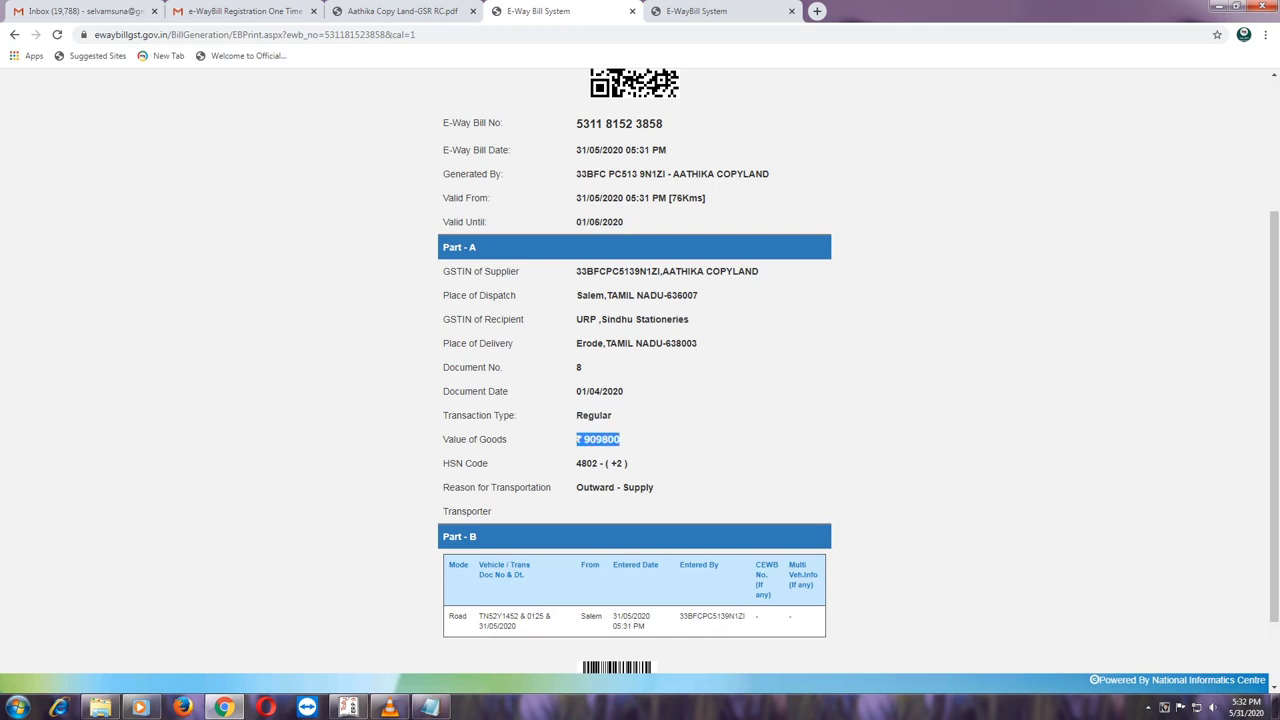
left_click_drag(576, 463, 628, 463)
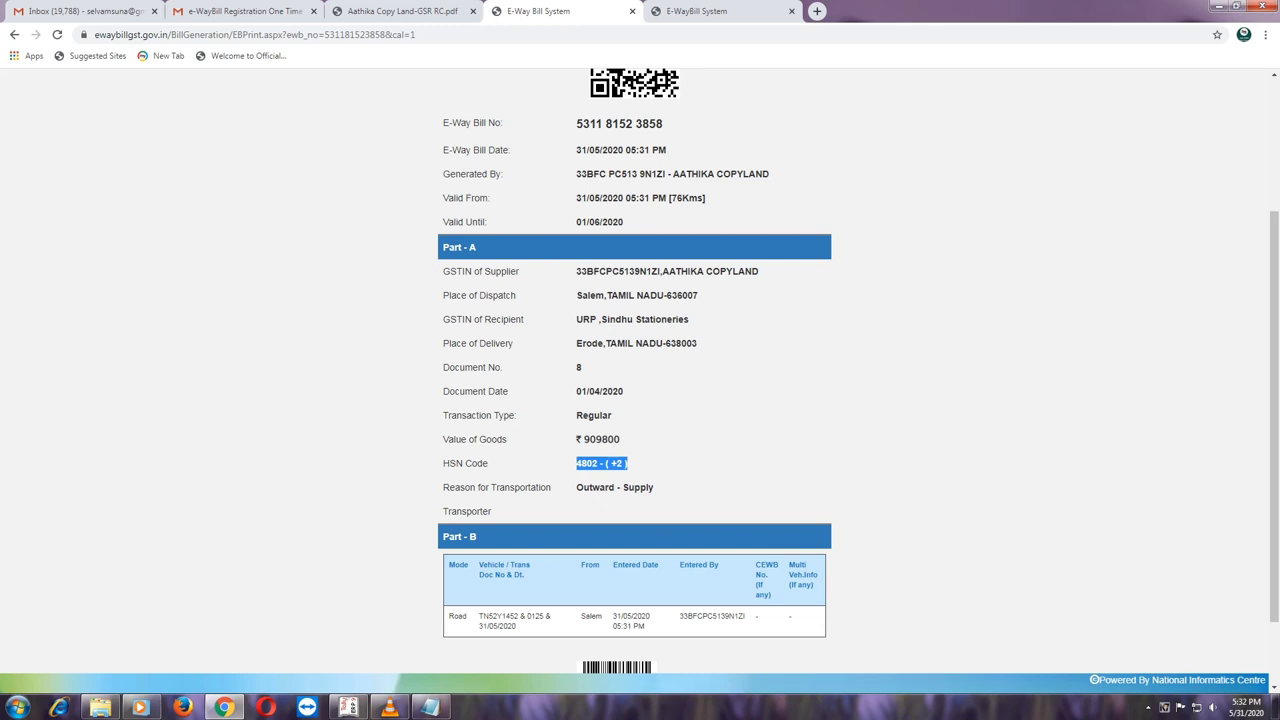
left_click_drag(576, 487, 648, 487)
left_click(648, 487)
Scroll to the bottom of the slip and open its Detailed Print view.
scroll(634, 400, "down", 2)
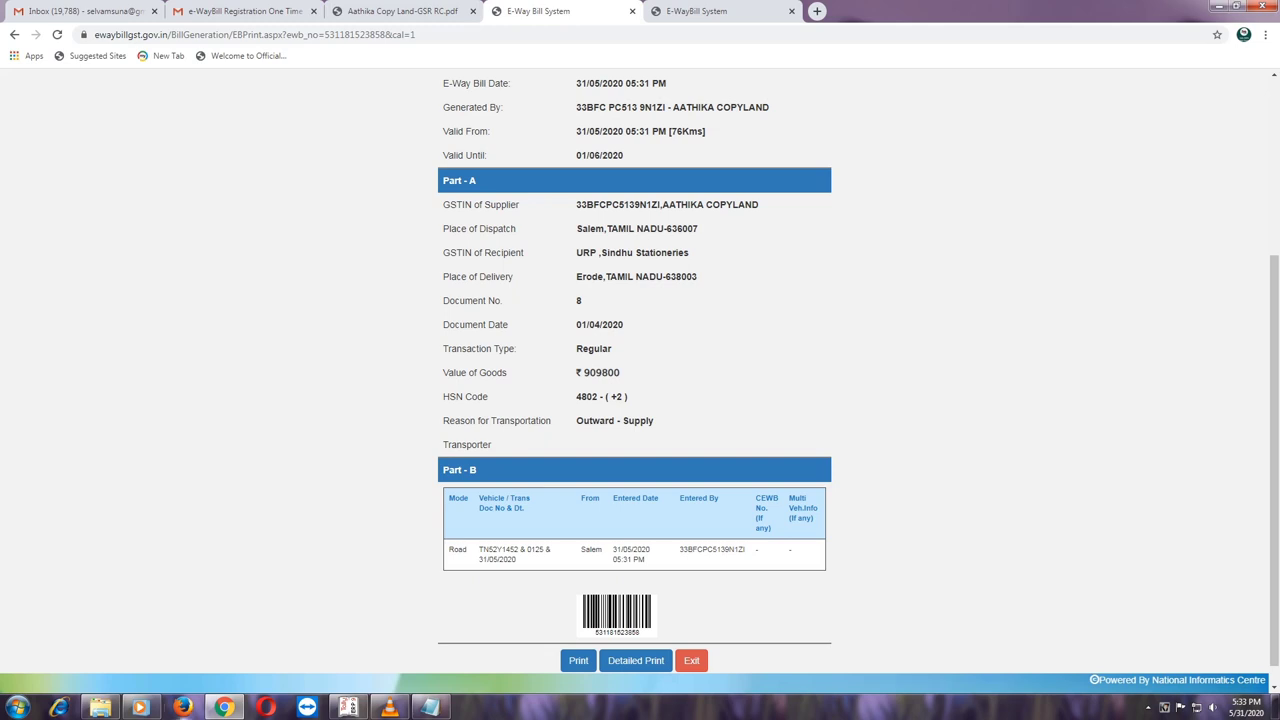
scroll(640, 380, "down", 1)
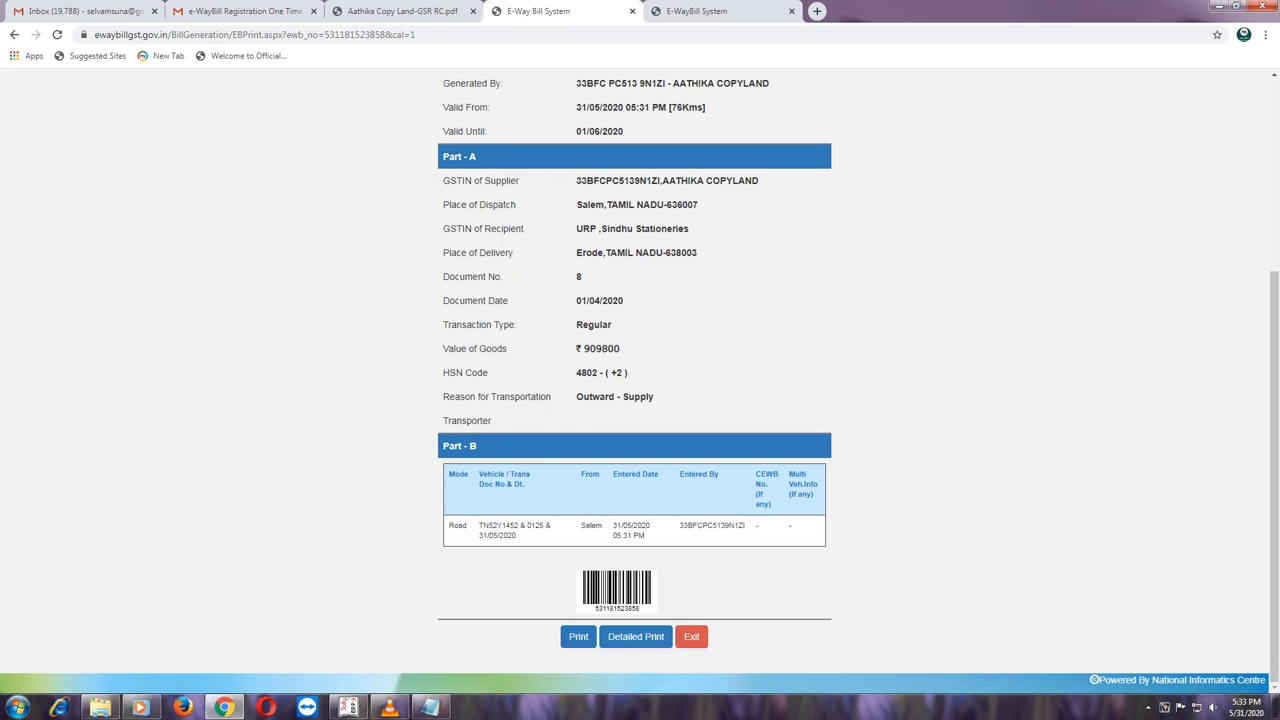
scroll(640, 380, "up", 2)
scroll(640, 380, "down", 2)
left_click(636, 636)
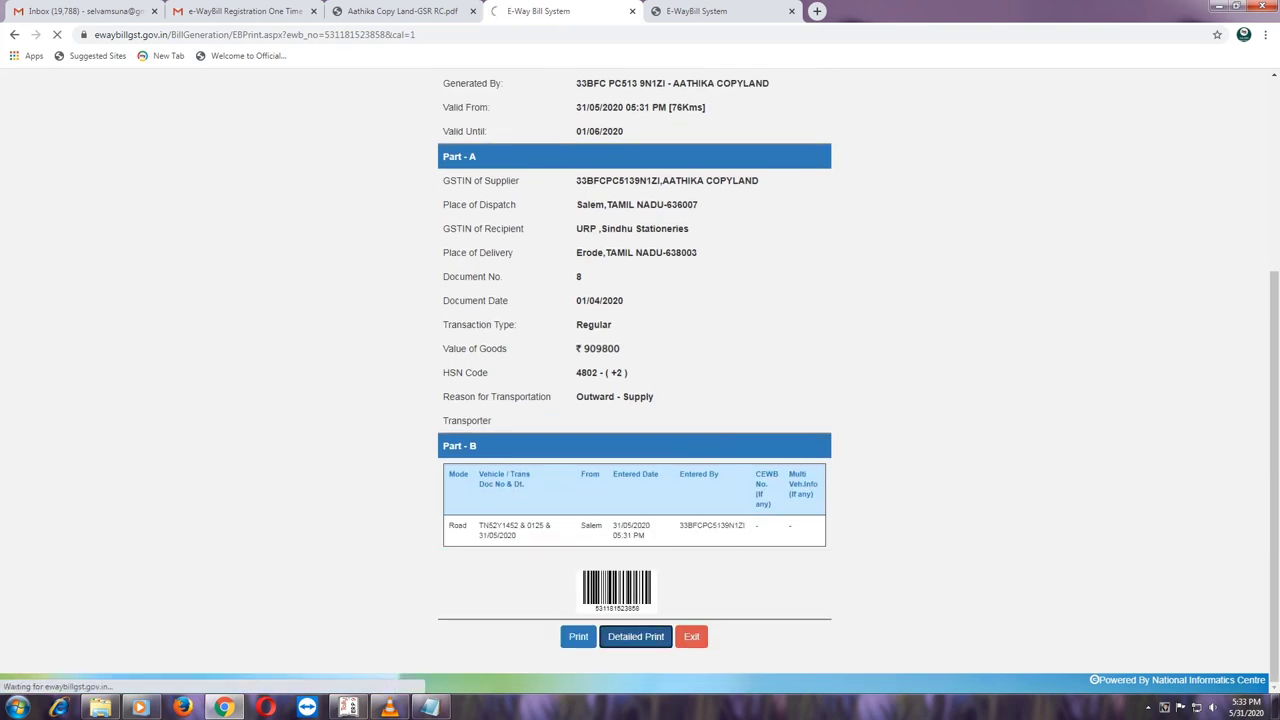
Review the detailed e-way bill, highlighting its bill number, then exit to the dashboard.
scroll(640, 372, "down", 1)
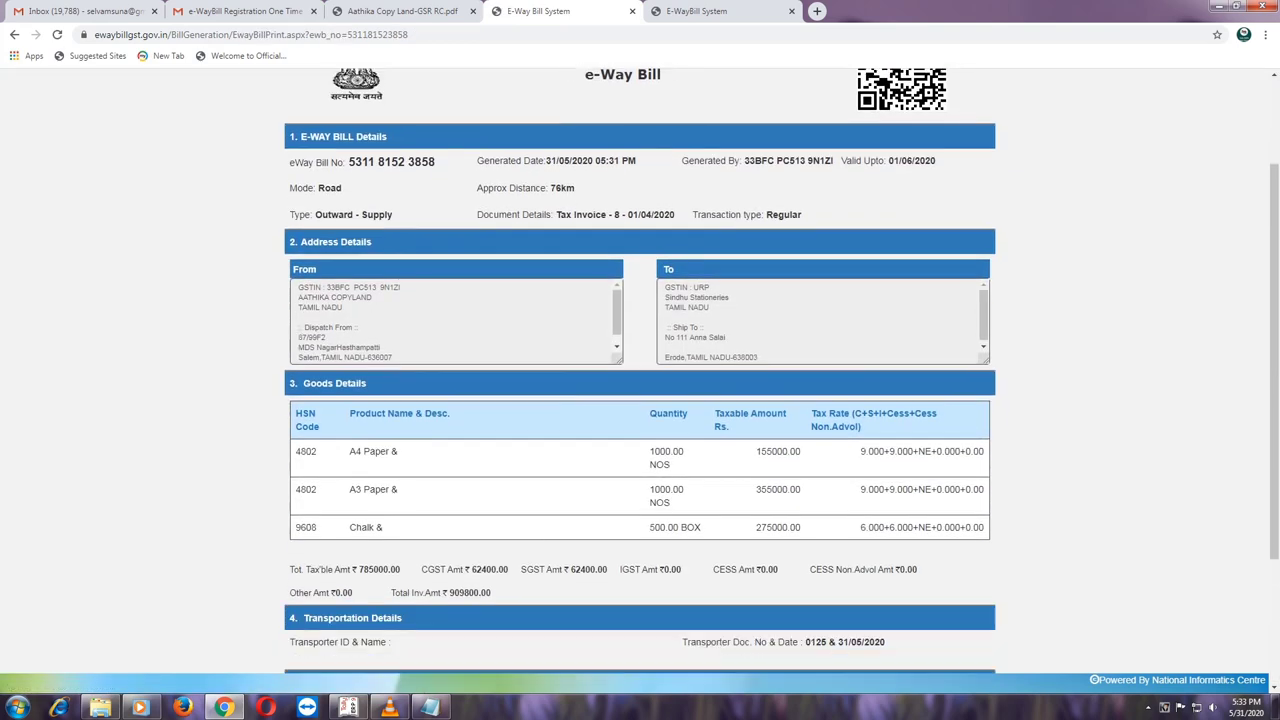
scroll(640, 372, "down", 1)
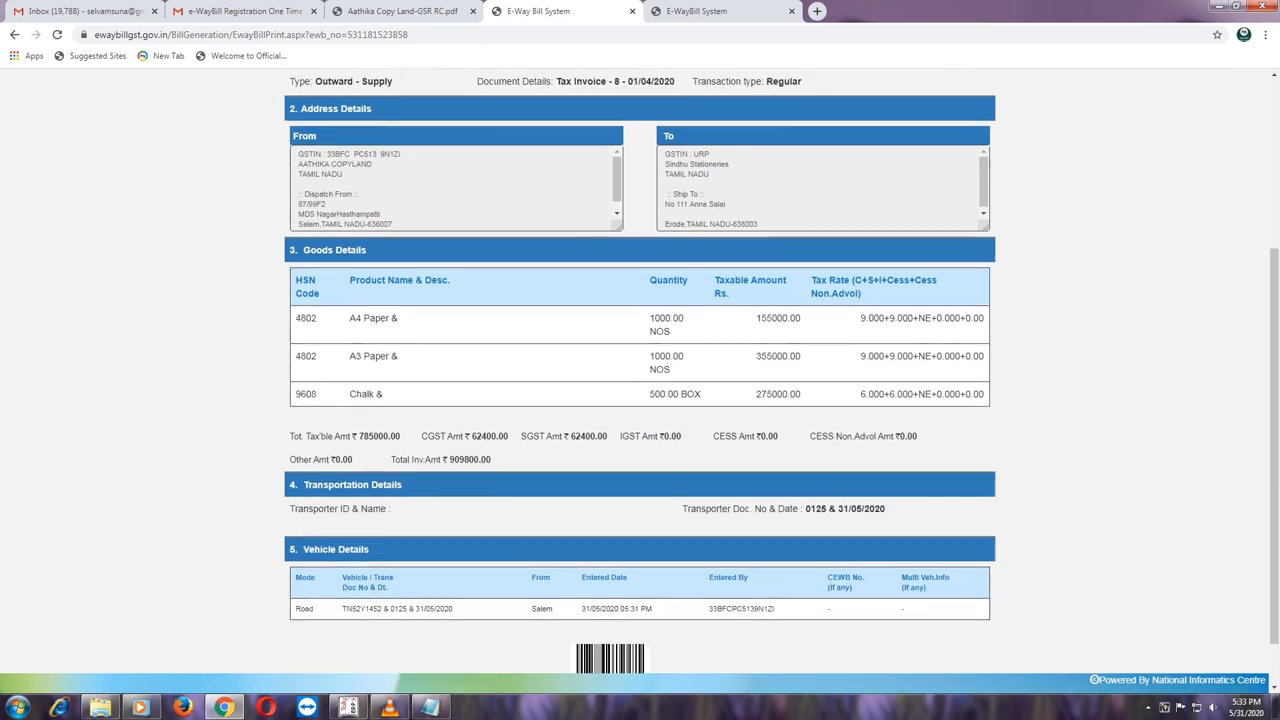
scroll(640, 372, "up", 2)
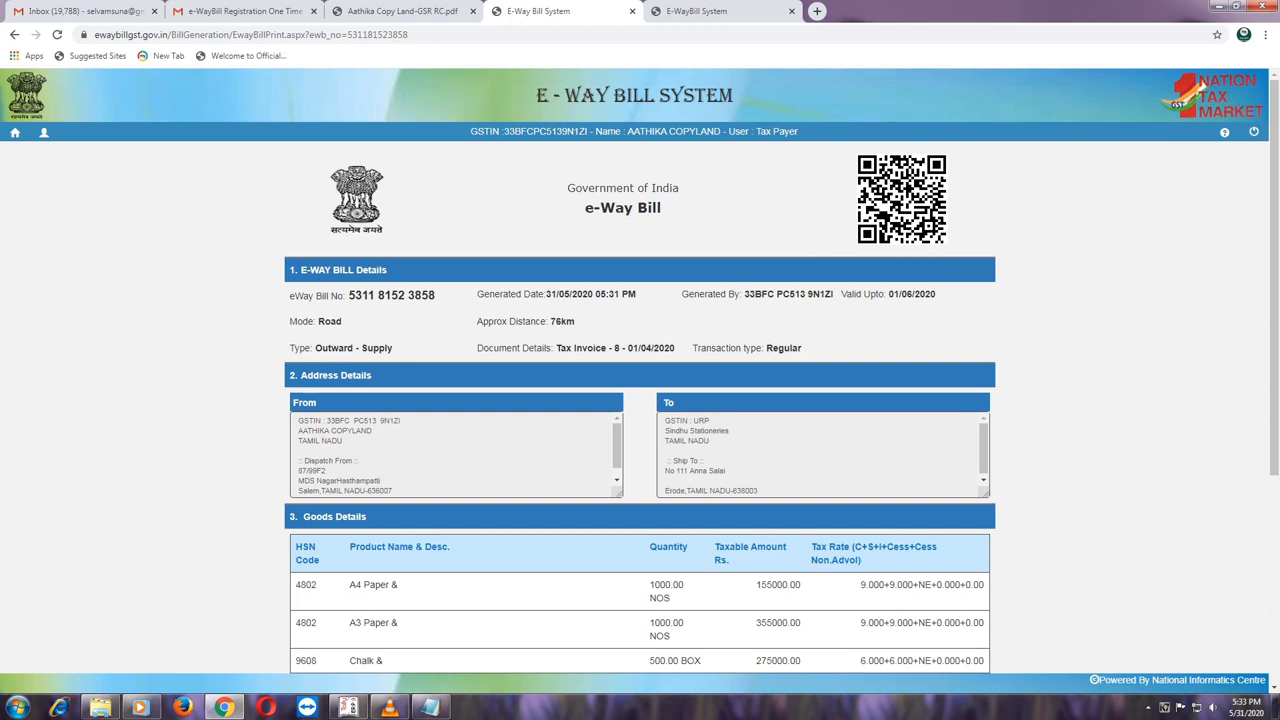
left_click_drag(346, 295, 436, 295)
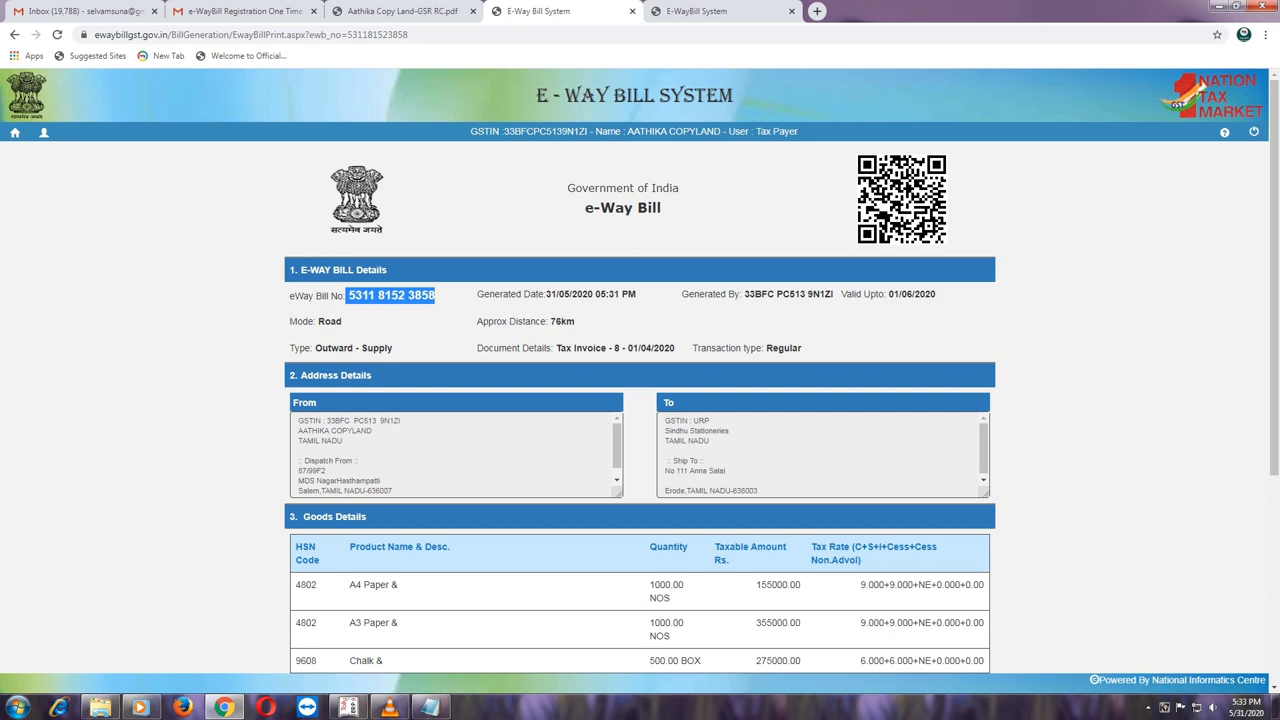
scroll(640, 370, "down", 3)
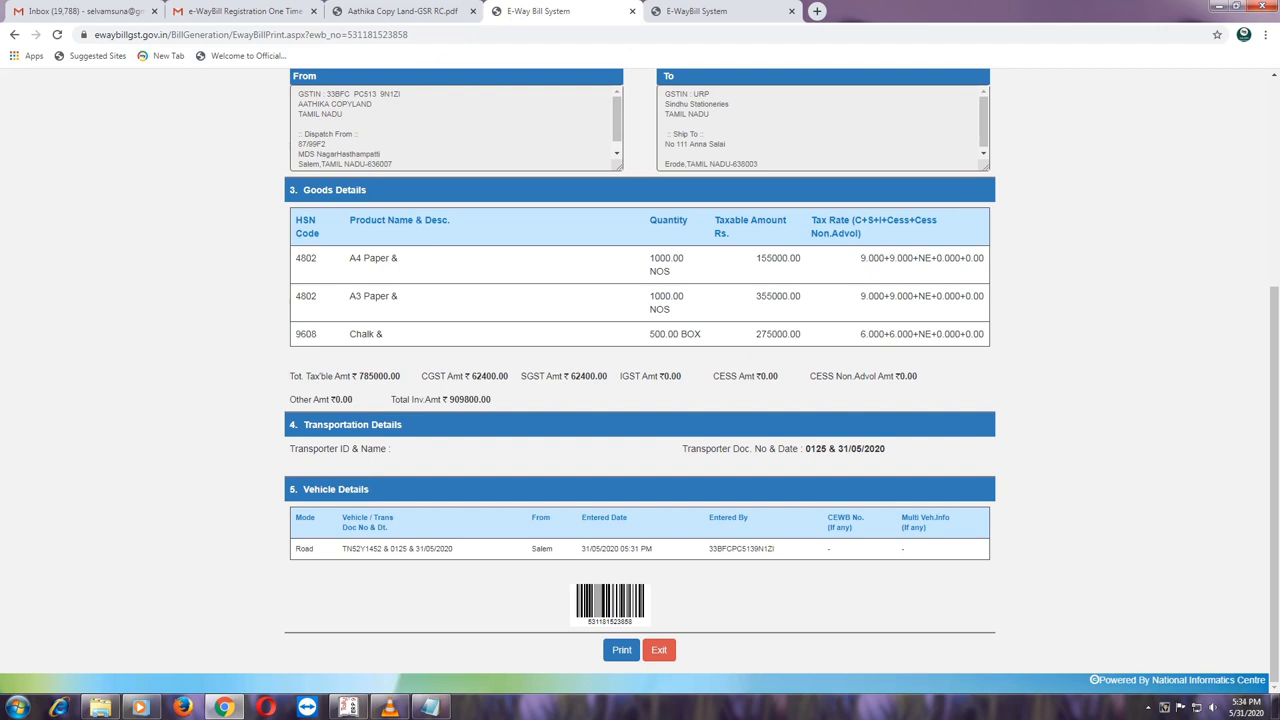
left_click(659, 649)
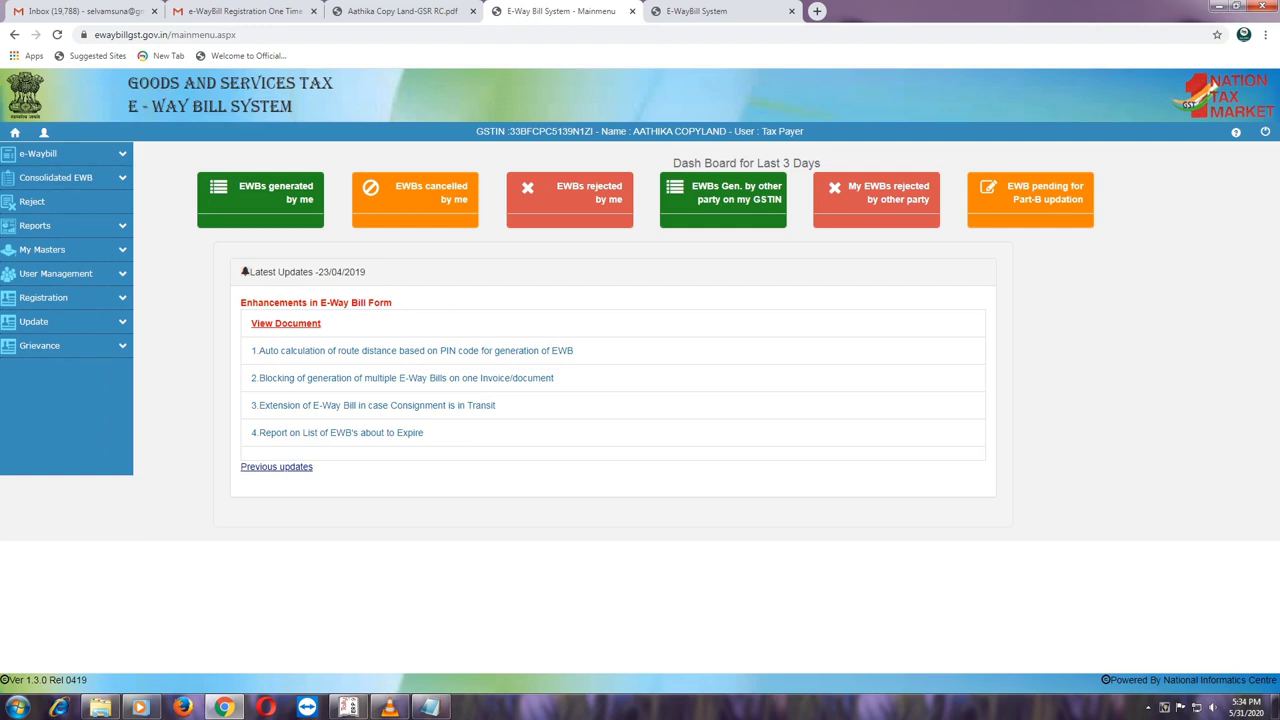
Open e-Waybill > Reports > My EWB Reports > Outward Supplies from the sidebar.
left_click(60, 153)
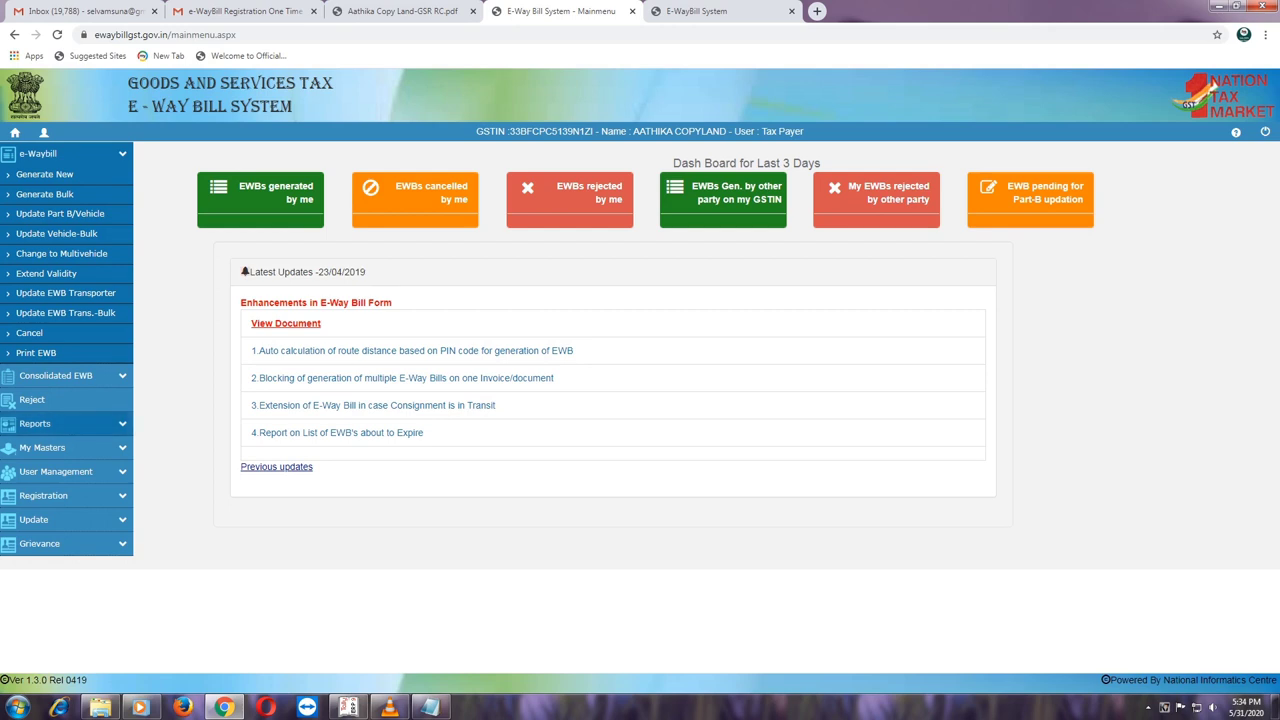
left_click(40, 423)
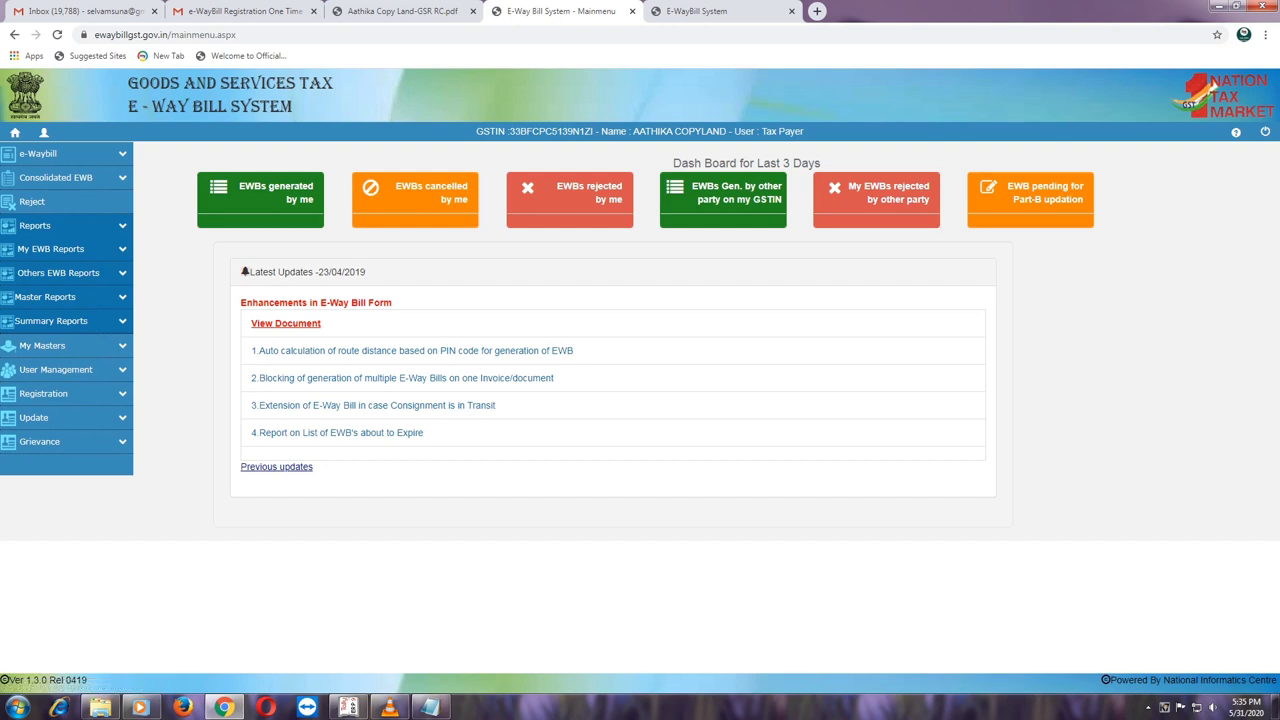
left_click(50, 248)
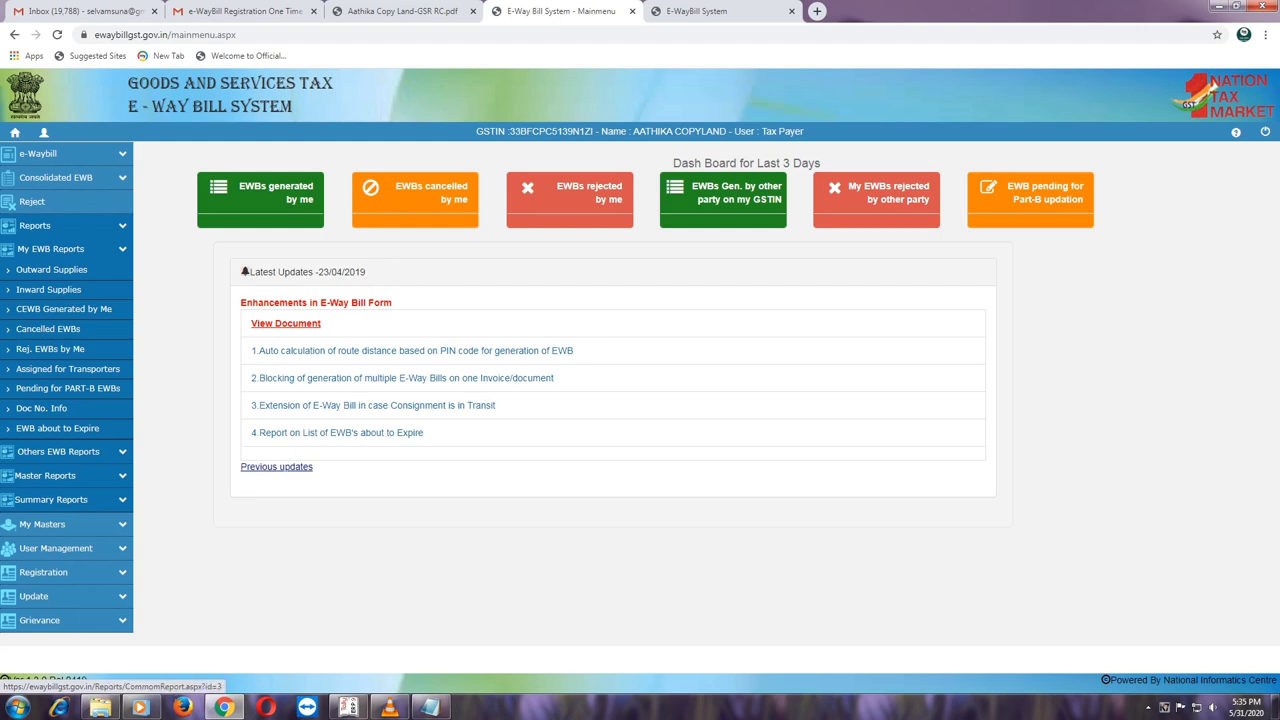
left_click(51, 269)
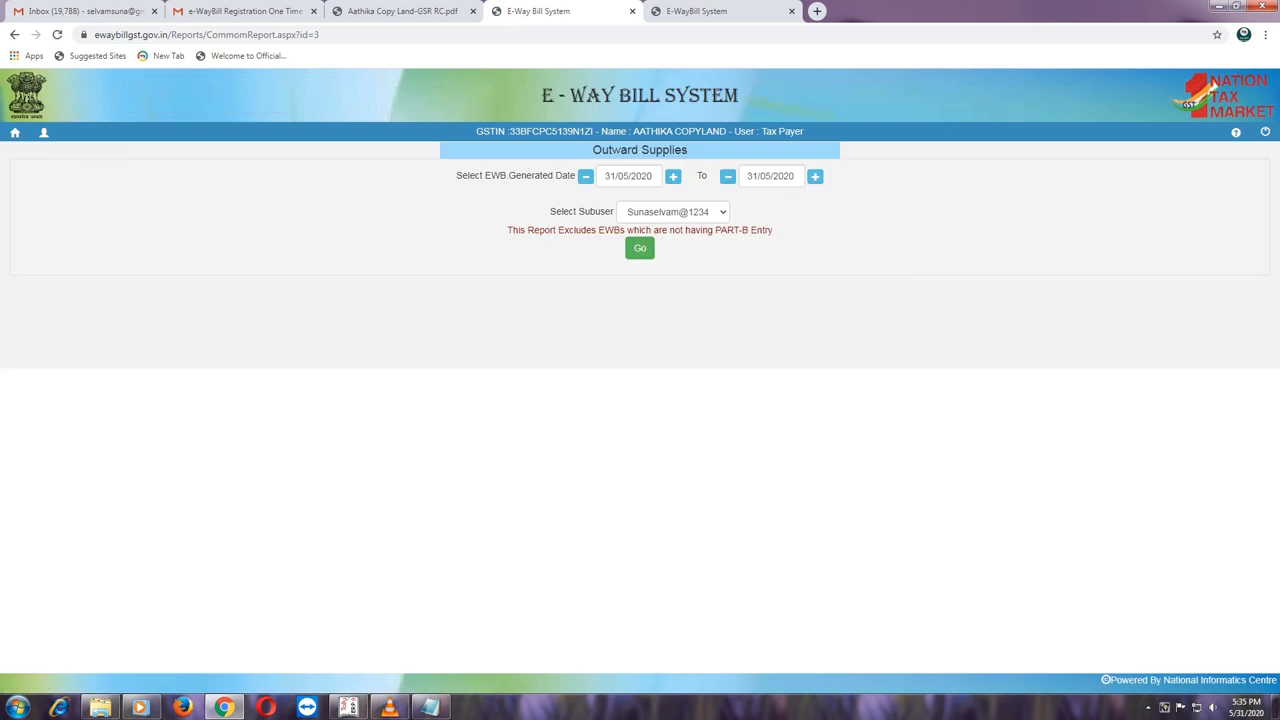
Run the Outward Supplies report for 31/05/2020, confirm the bill is Active, and go back.
left_click(640, 248)
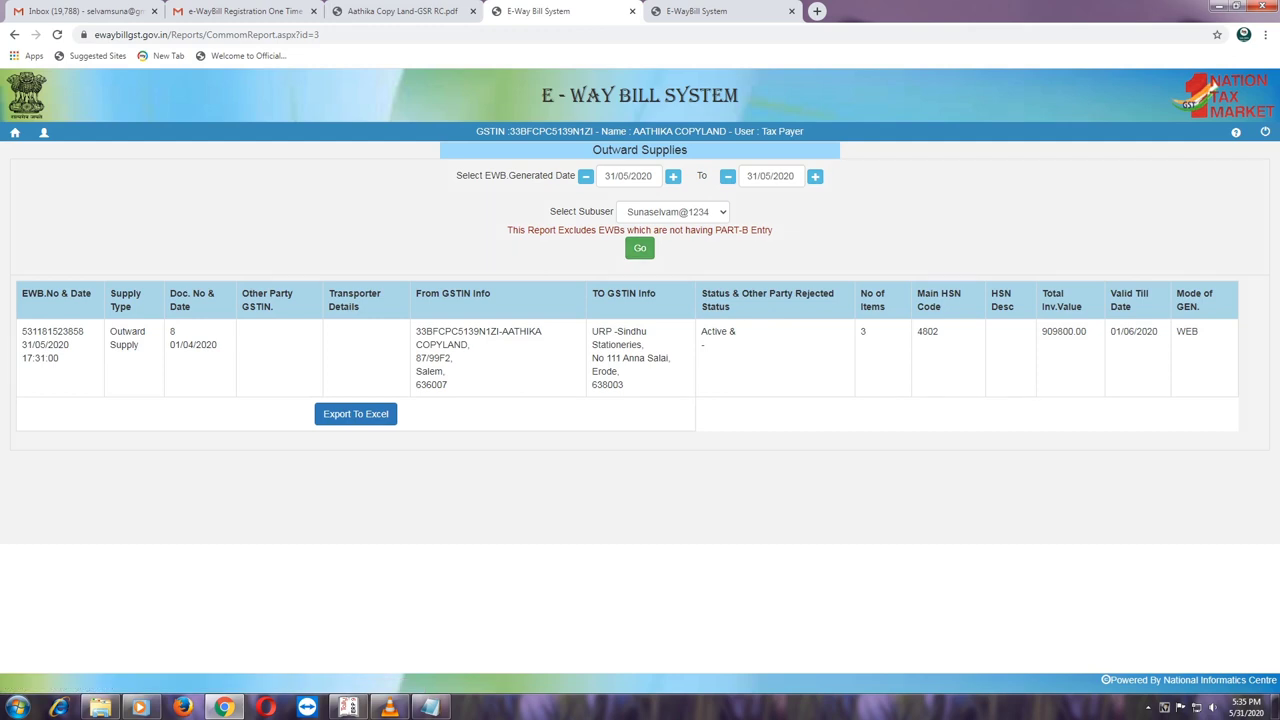
left_click_drag(84, 331, 22, 331)
key("ctrl+c")
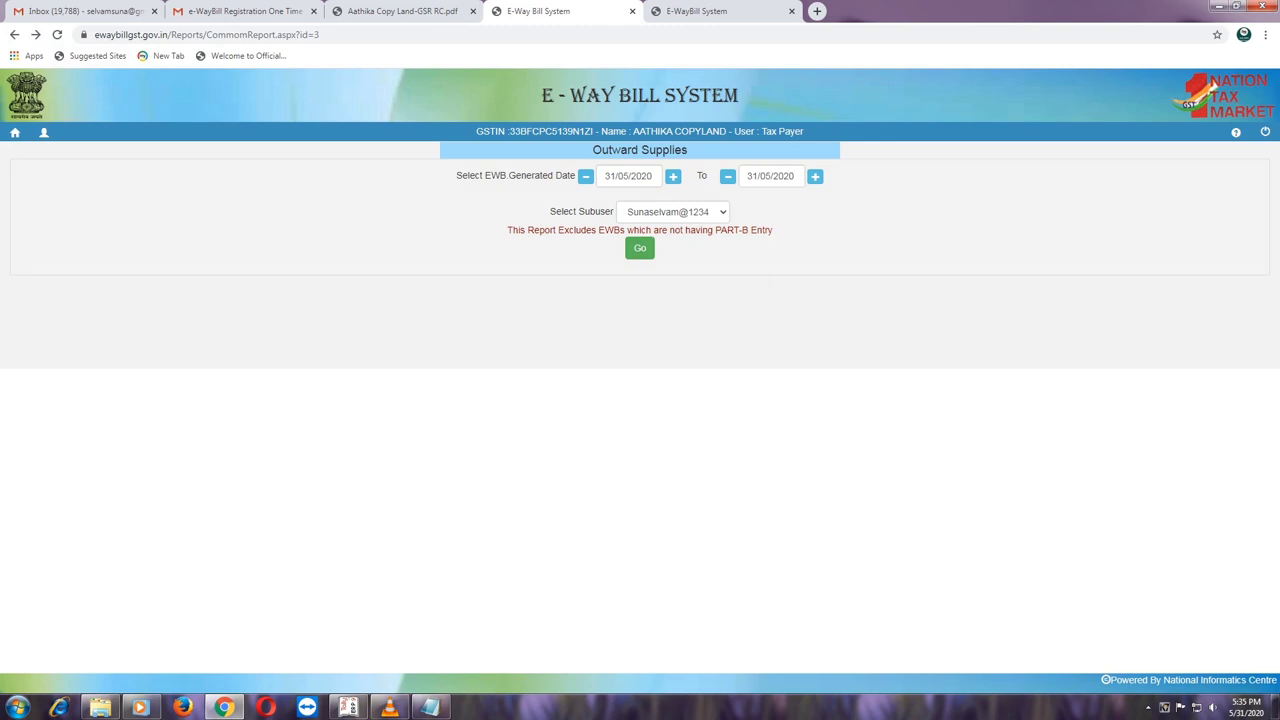
left_click(14, 34)
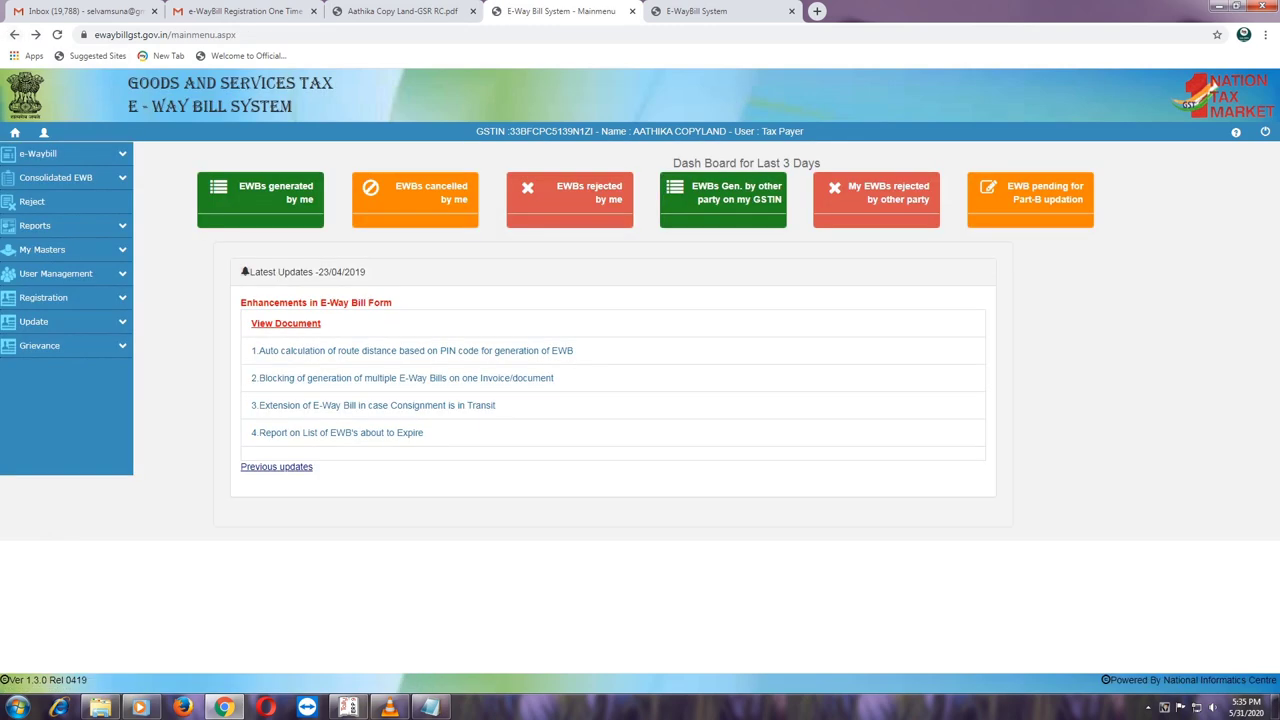
left_click(38, 153)
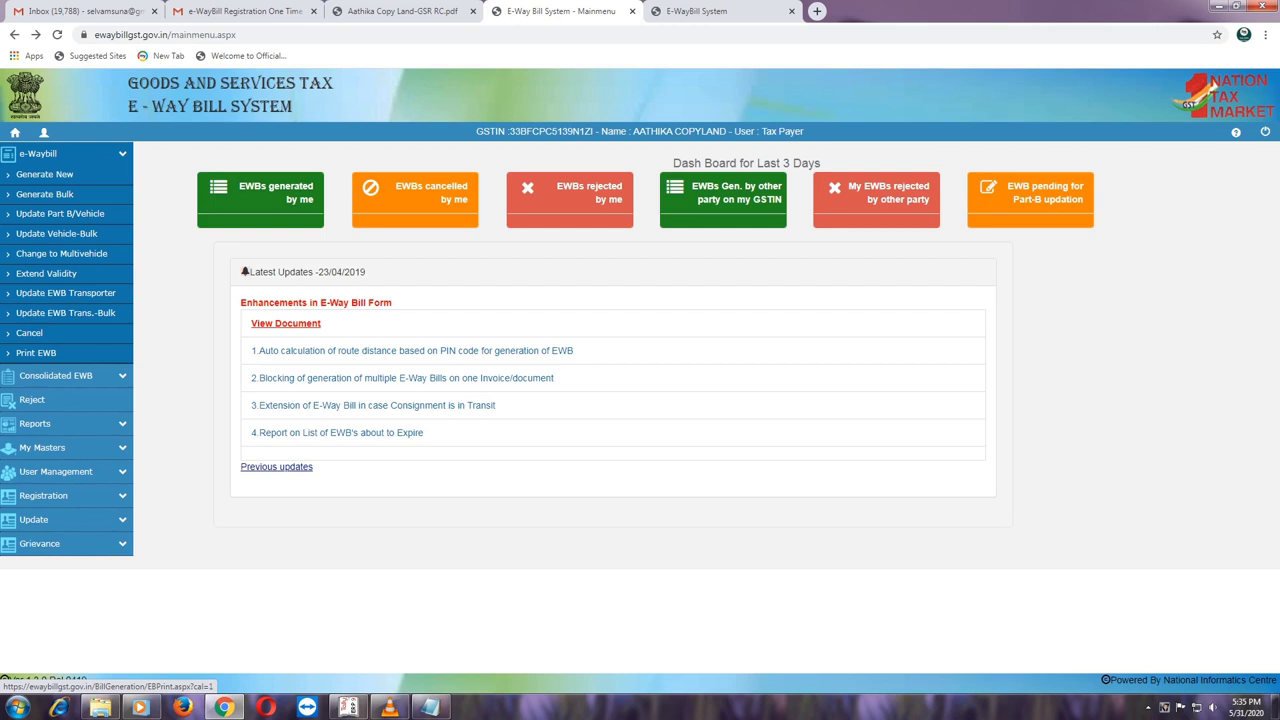
left_click(36, 352)
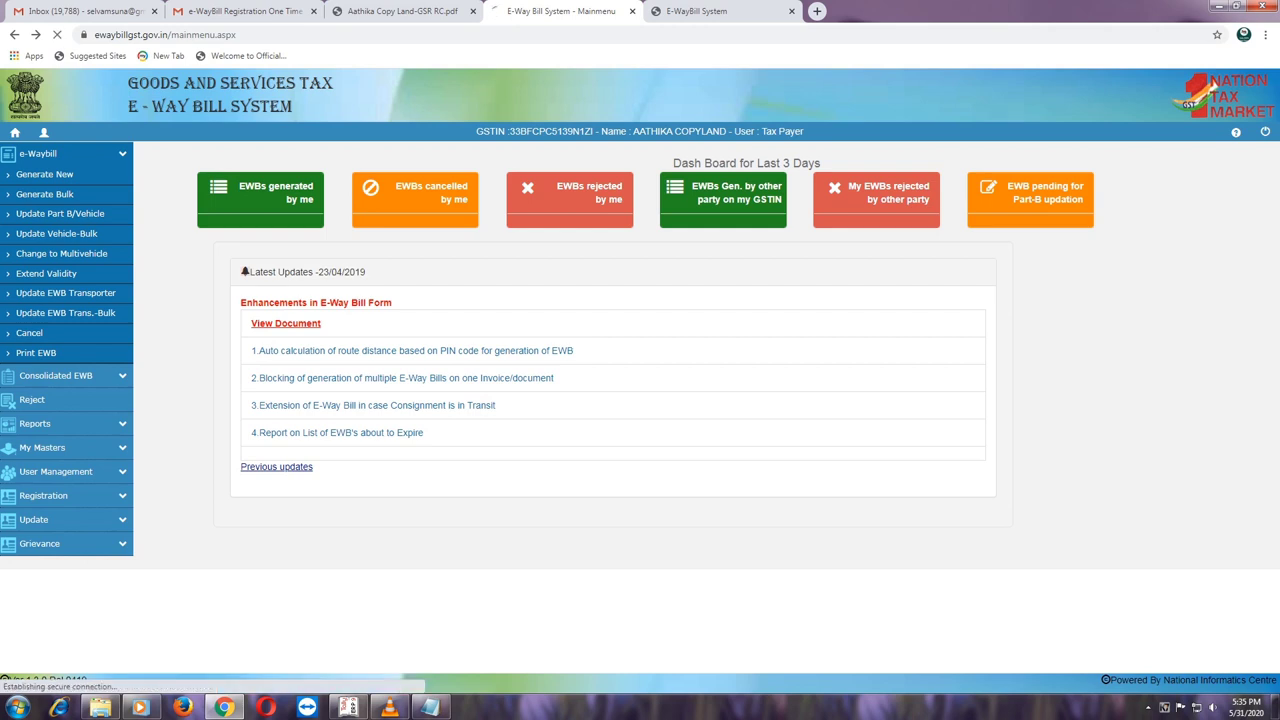
left_click(703, 200)
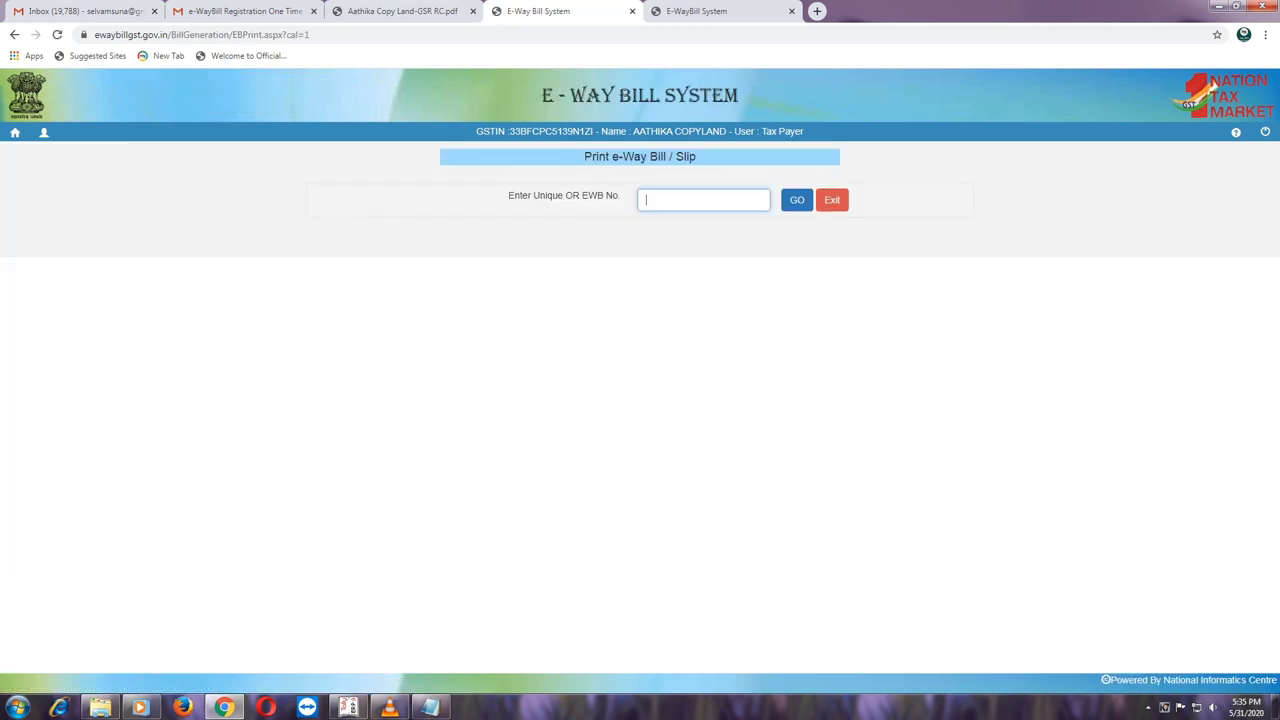
key("ctrl+v")
left_click(797, 200)
scroll(797, 200, "down", 2)
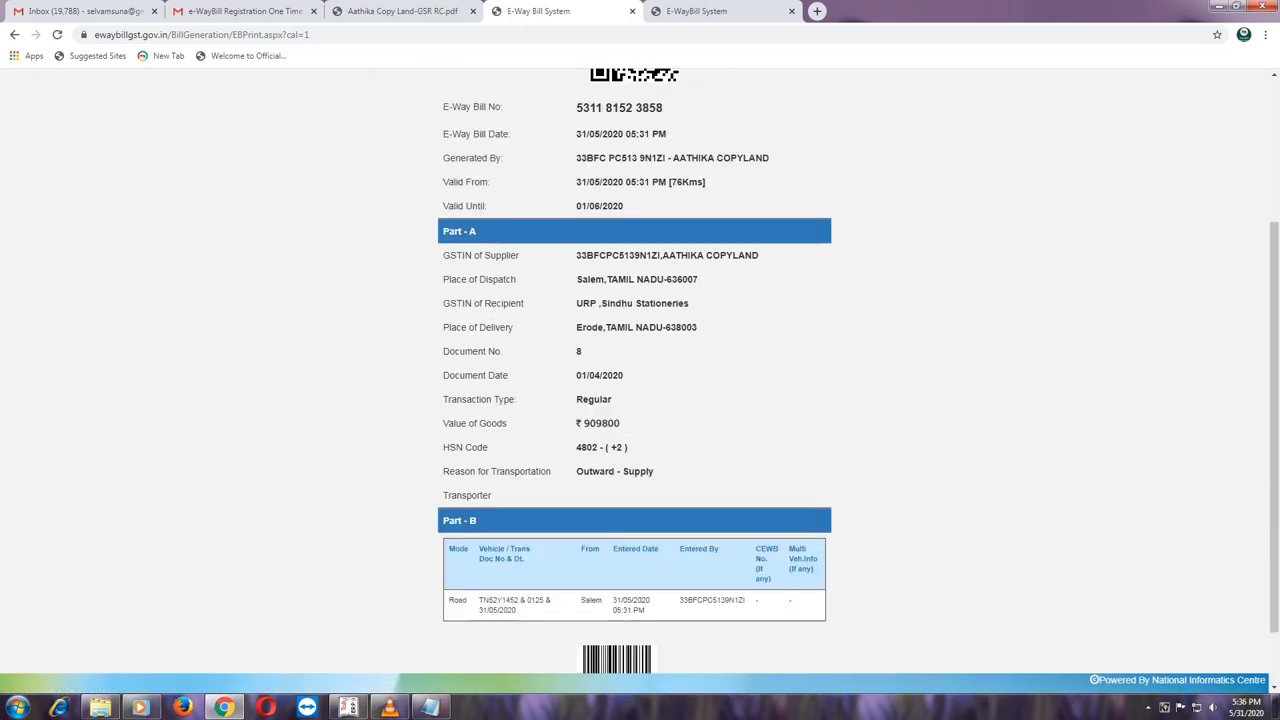
scroll(634, 400, "down", 1)
scroll(578, 636, "up", 5)
scroll(600, 636, "down", 5)
left_click(691, 636)
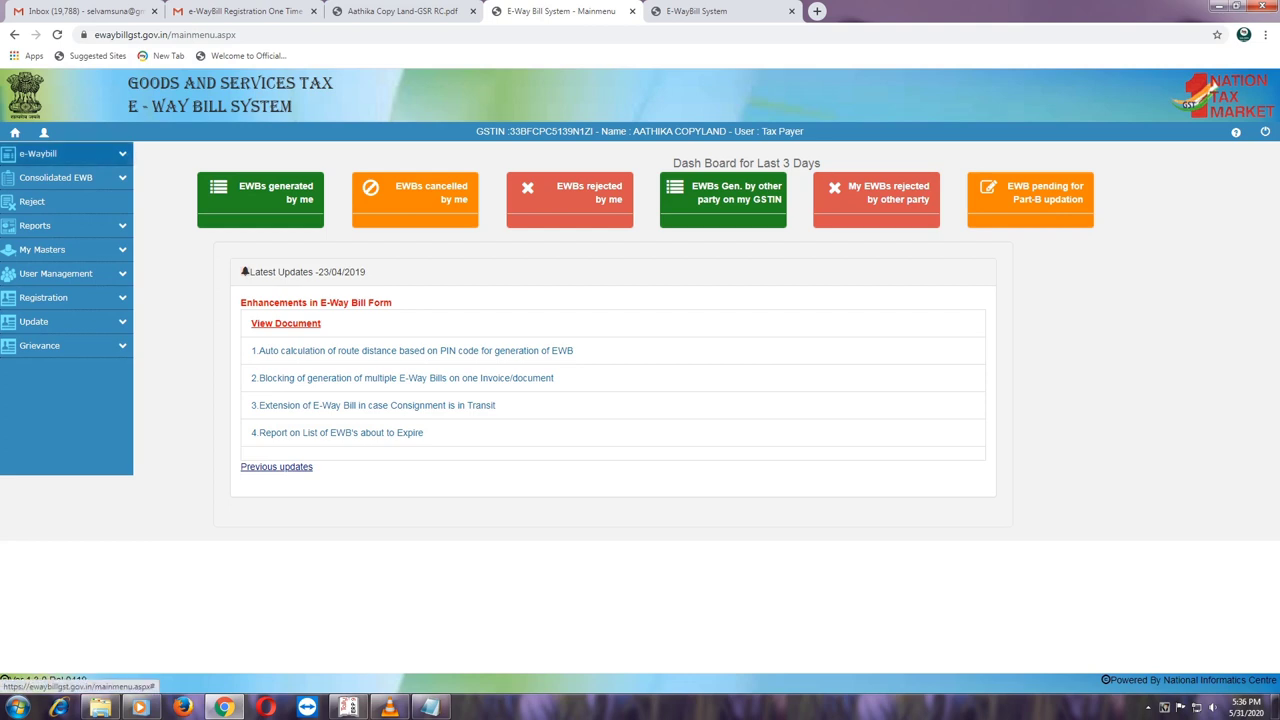
left_click(38, 153)
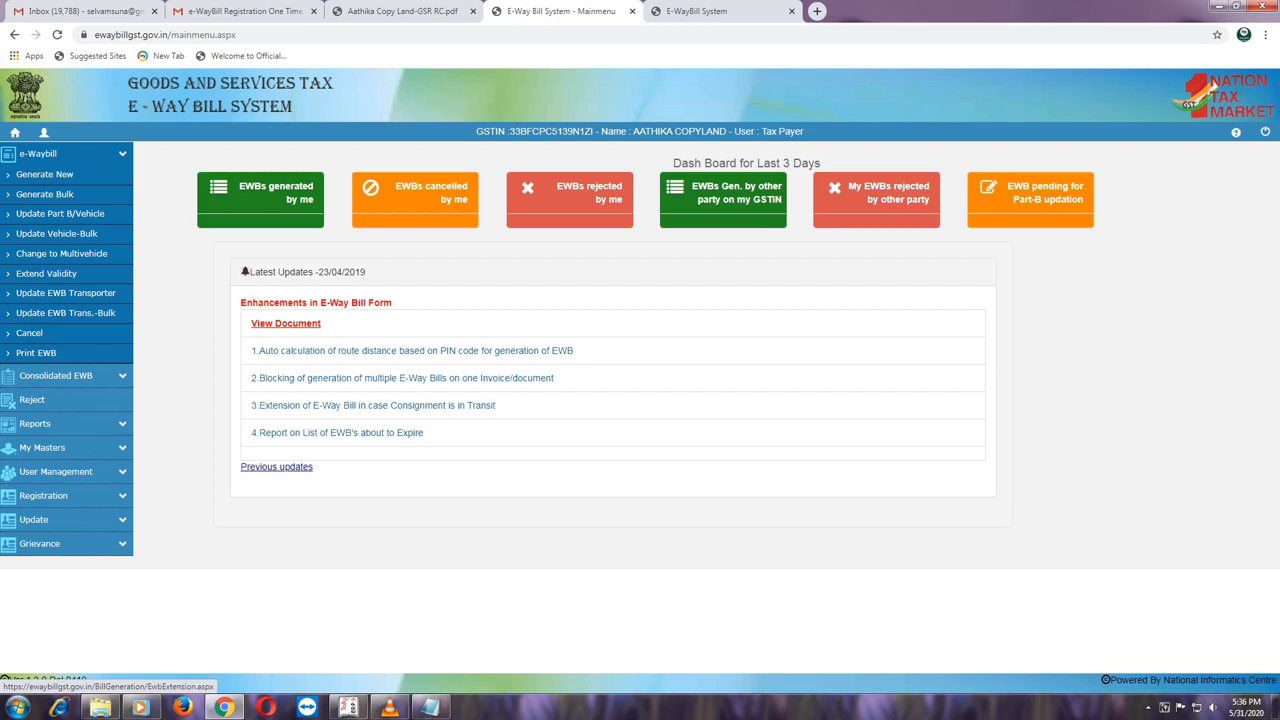
left_click(46, 273)
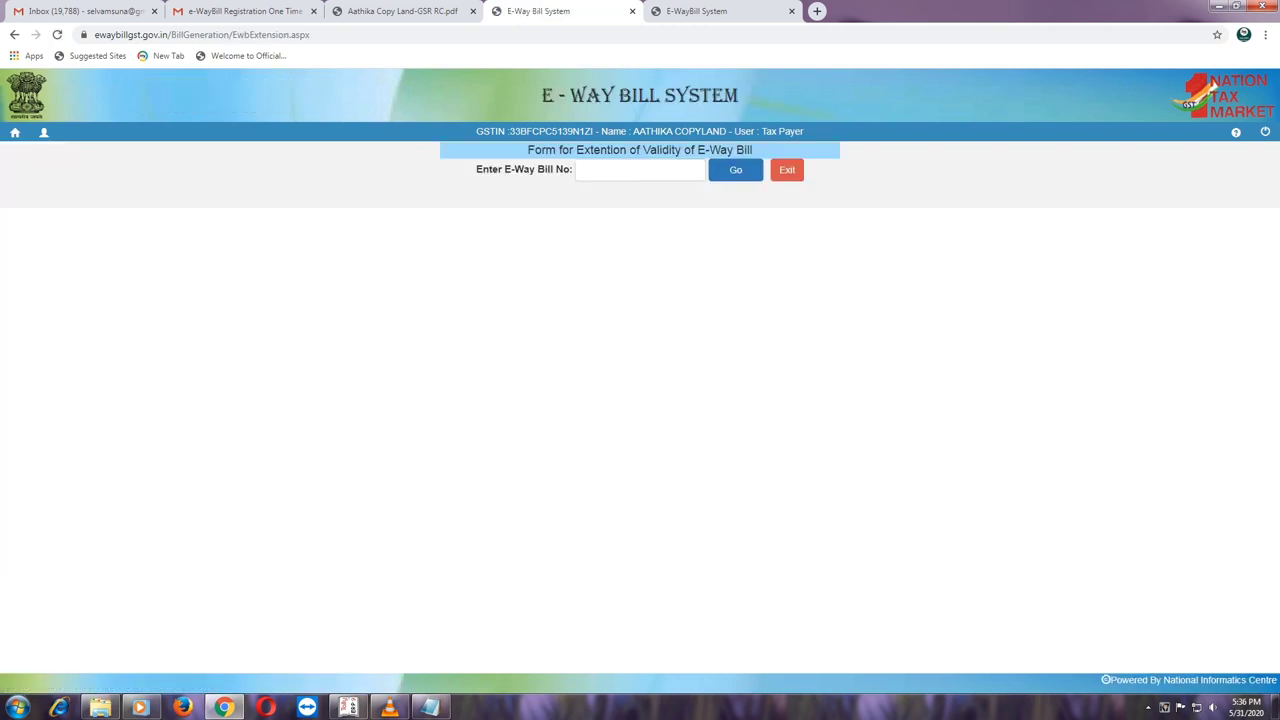
left_click(640, 170)
key("ctrl+v")
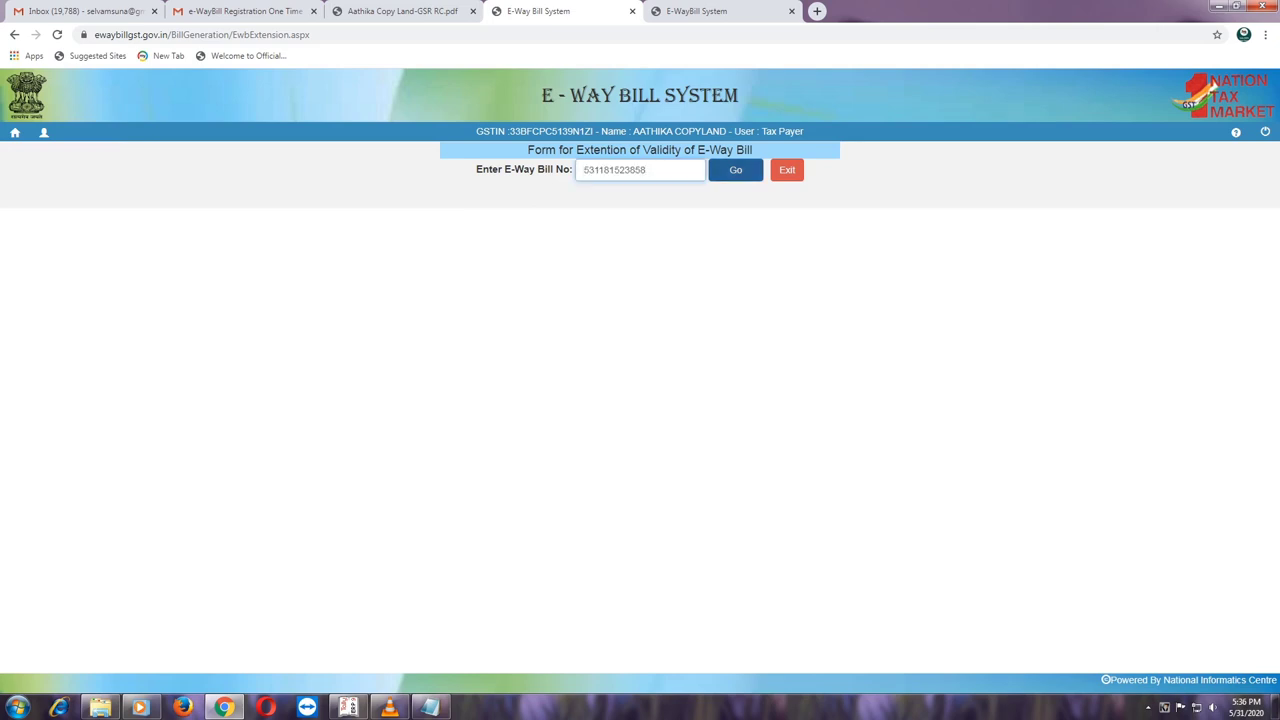
key("Return")
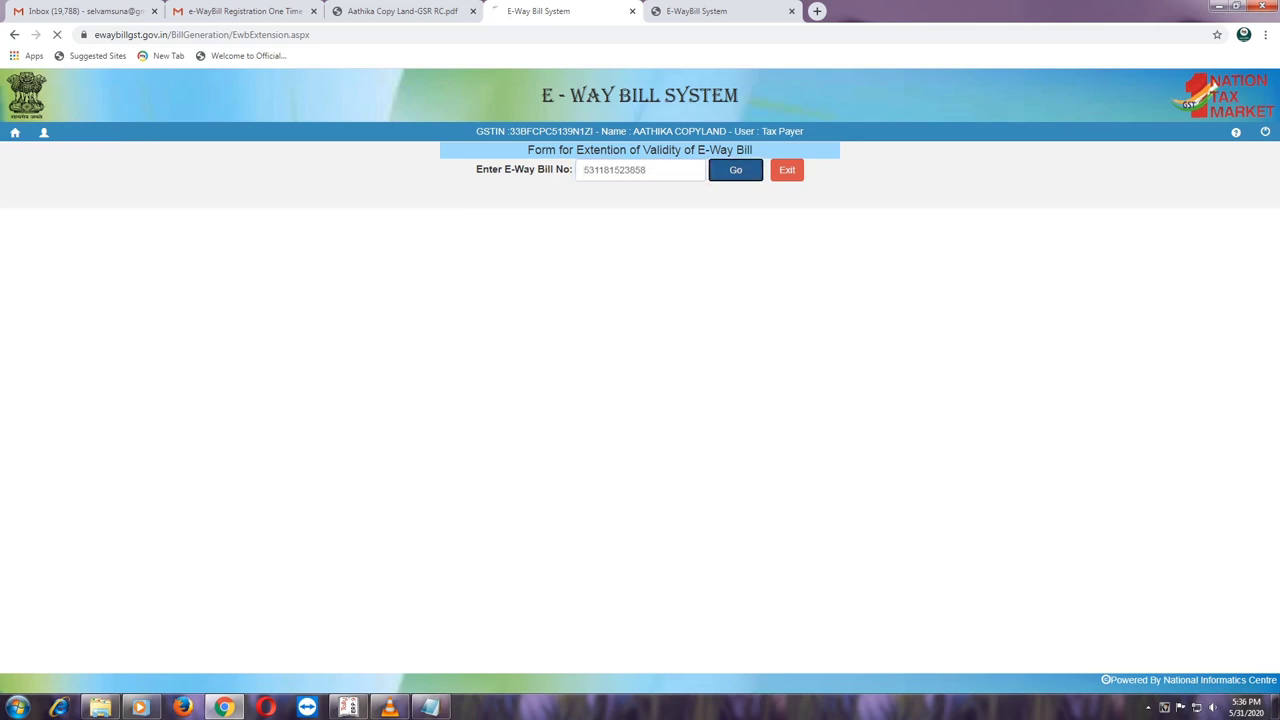
key("Return")
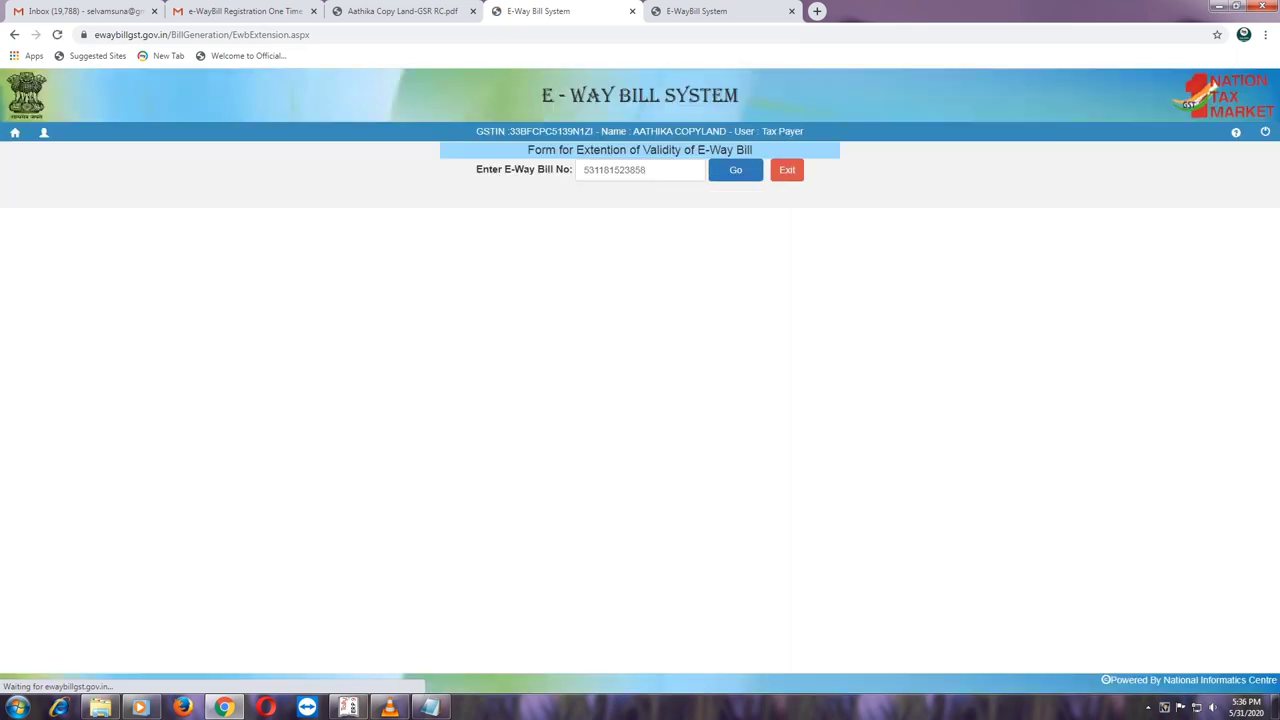
key("Return")
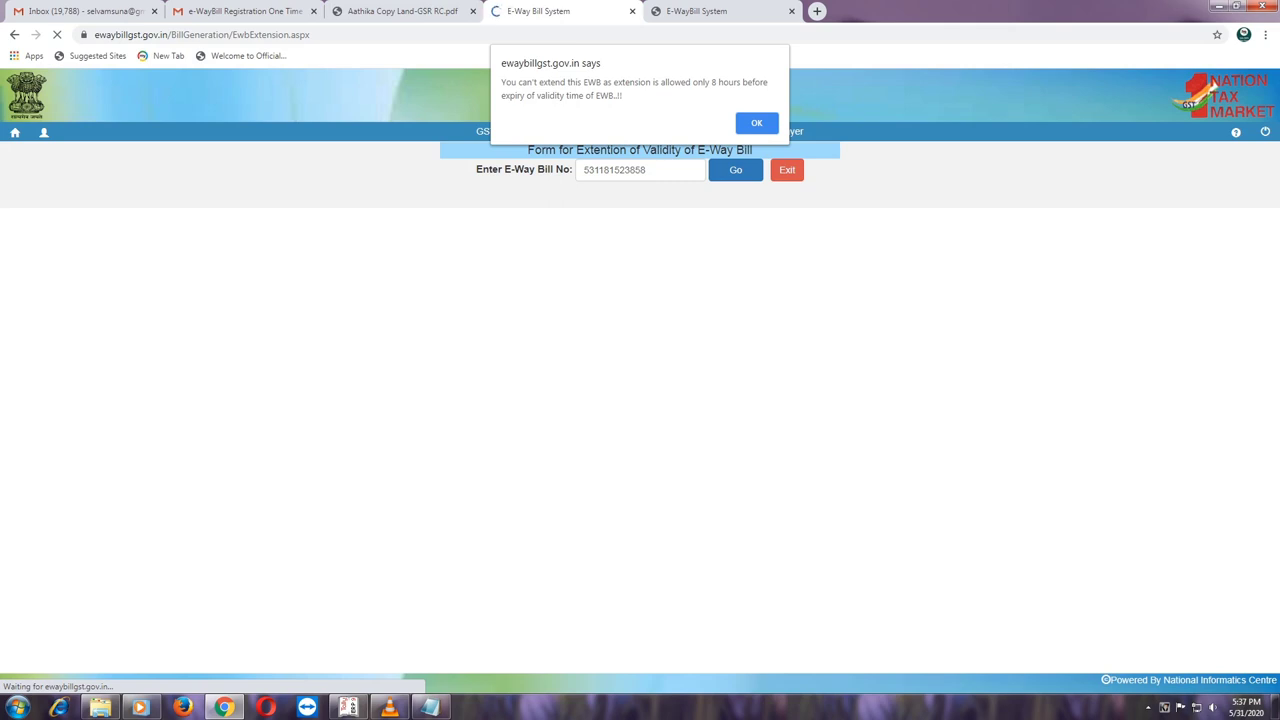
key("Return")
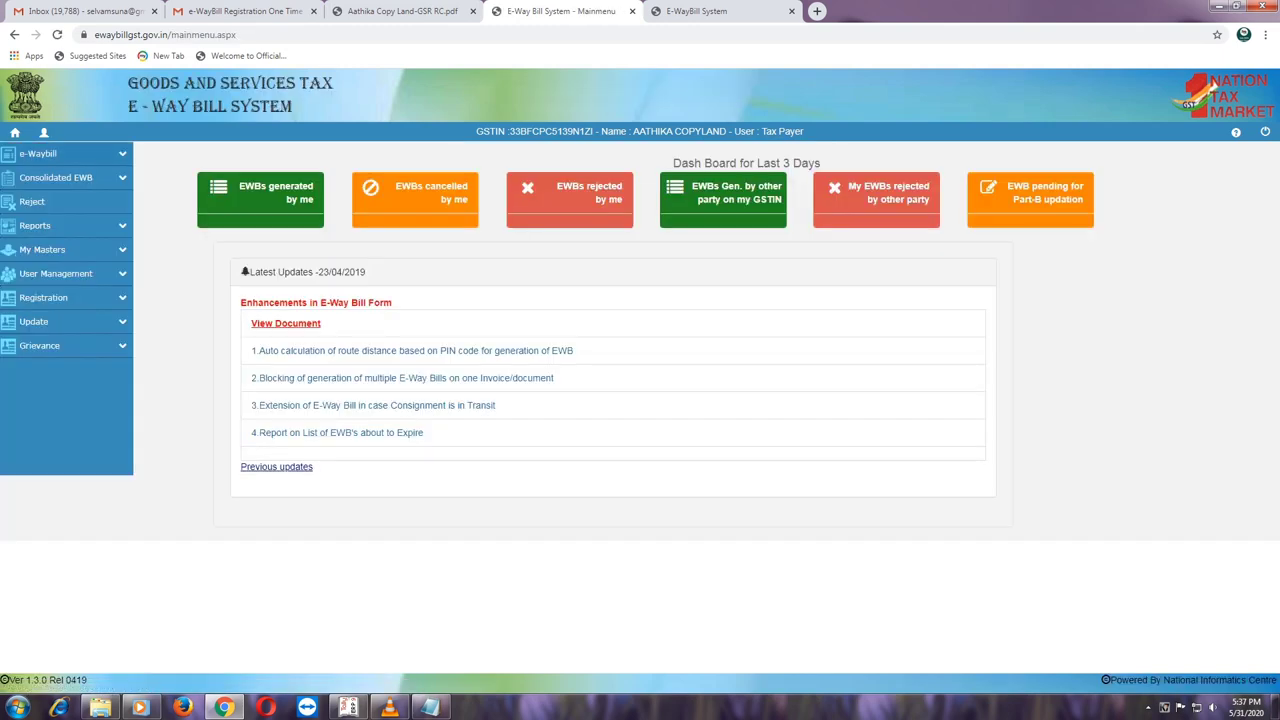
left_click(50, 153)
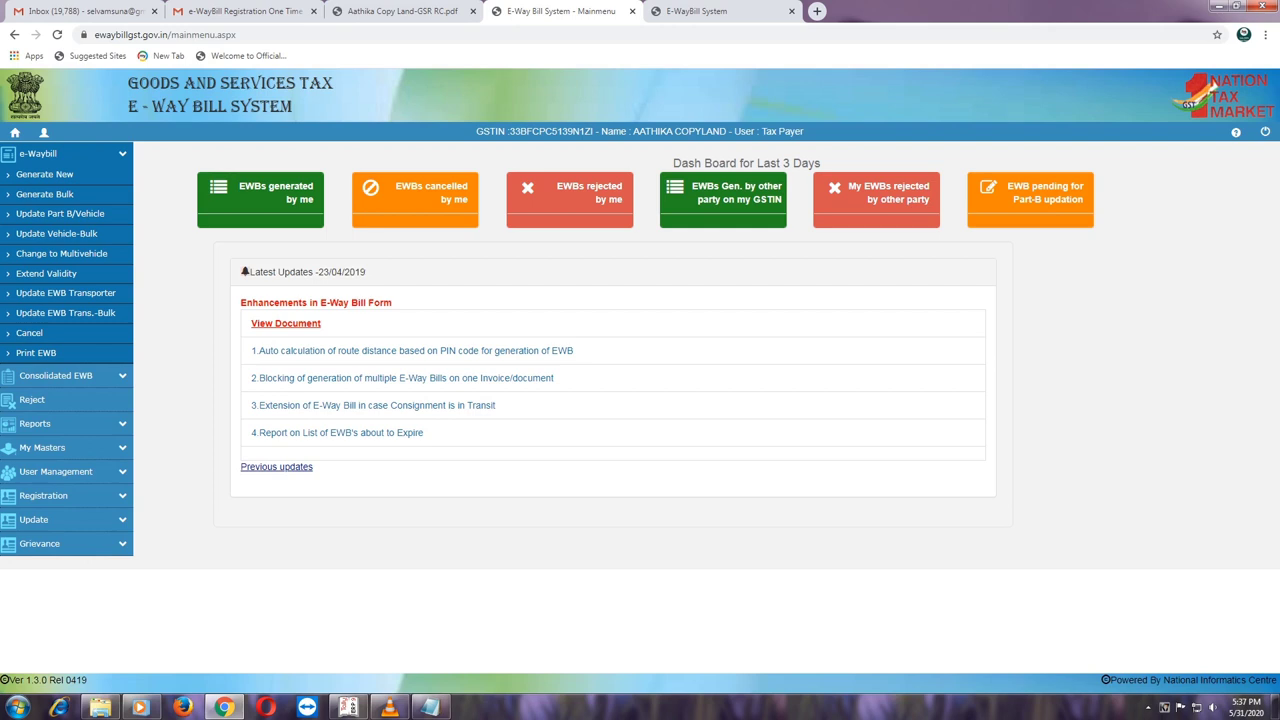
left_click(60, 213)
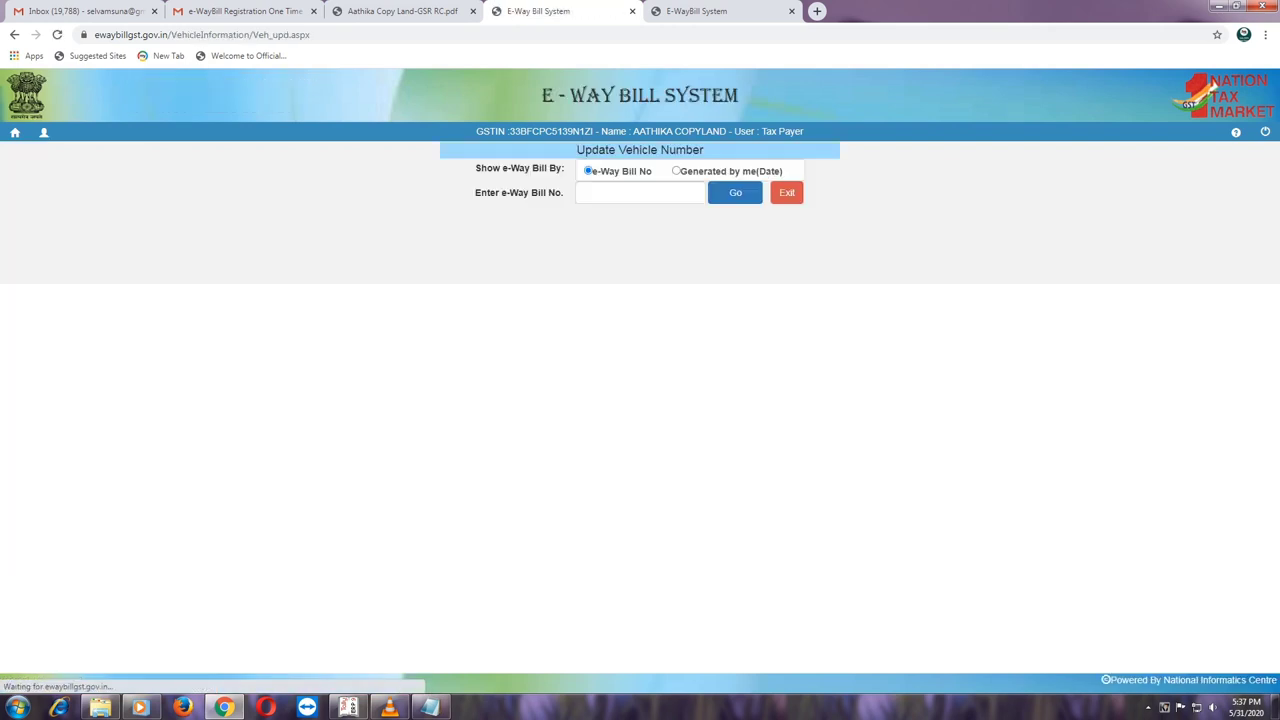
left_click(640, 192)
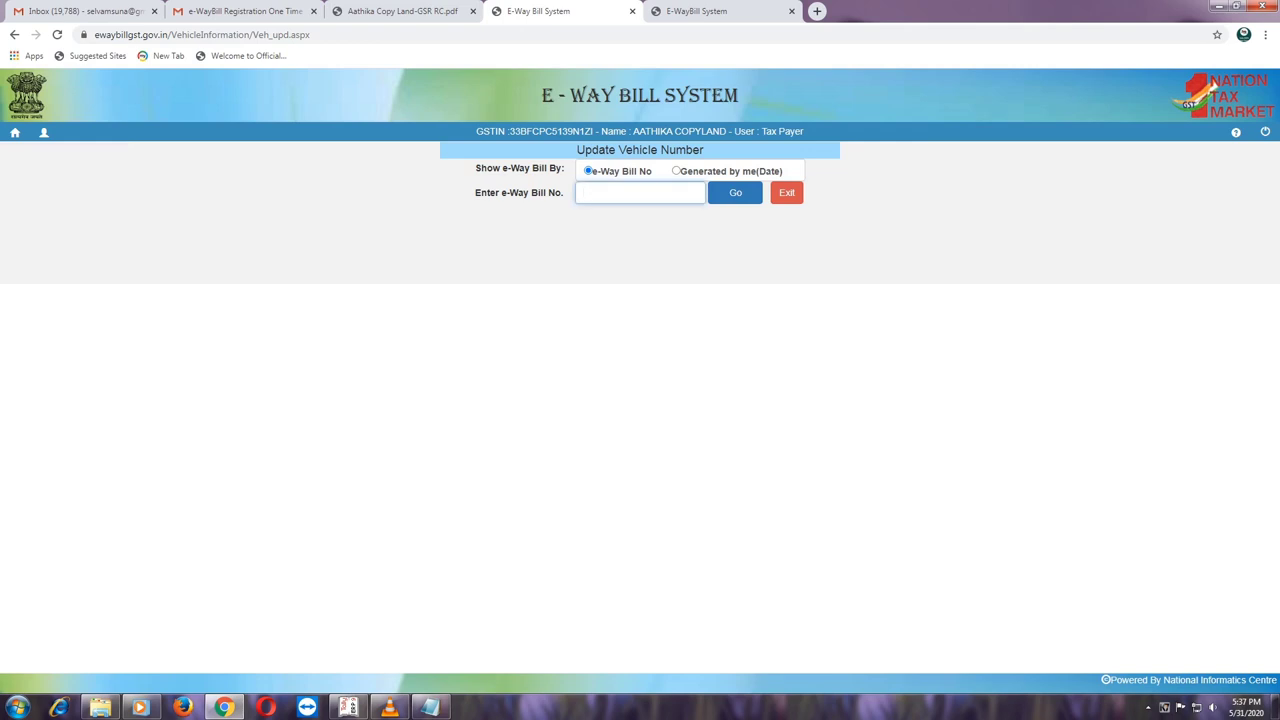
key("ctrl+v")
key("Return")
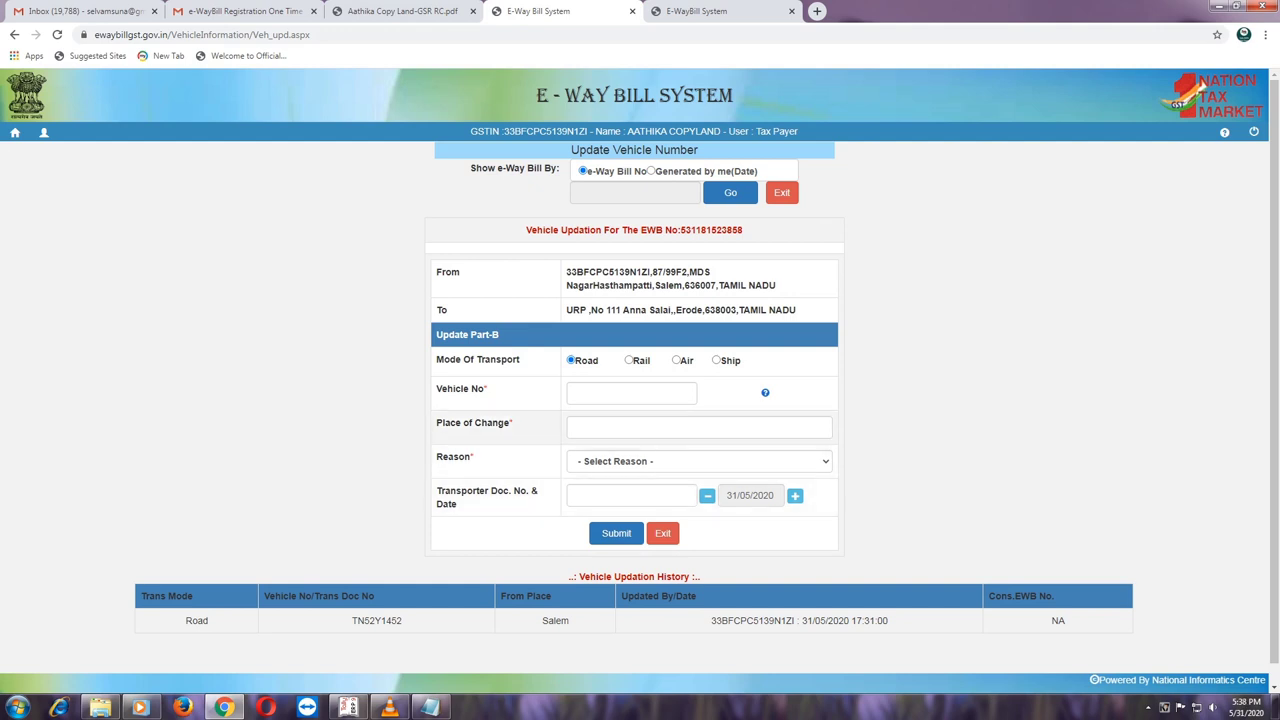
left_click(630, 393)
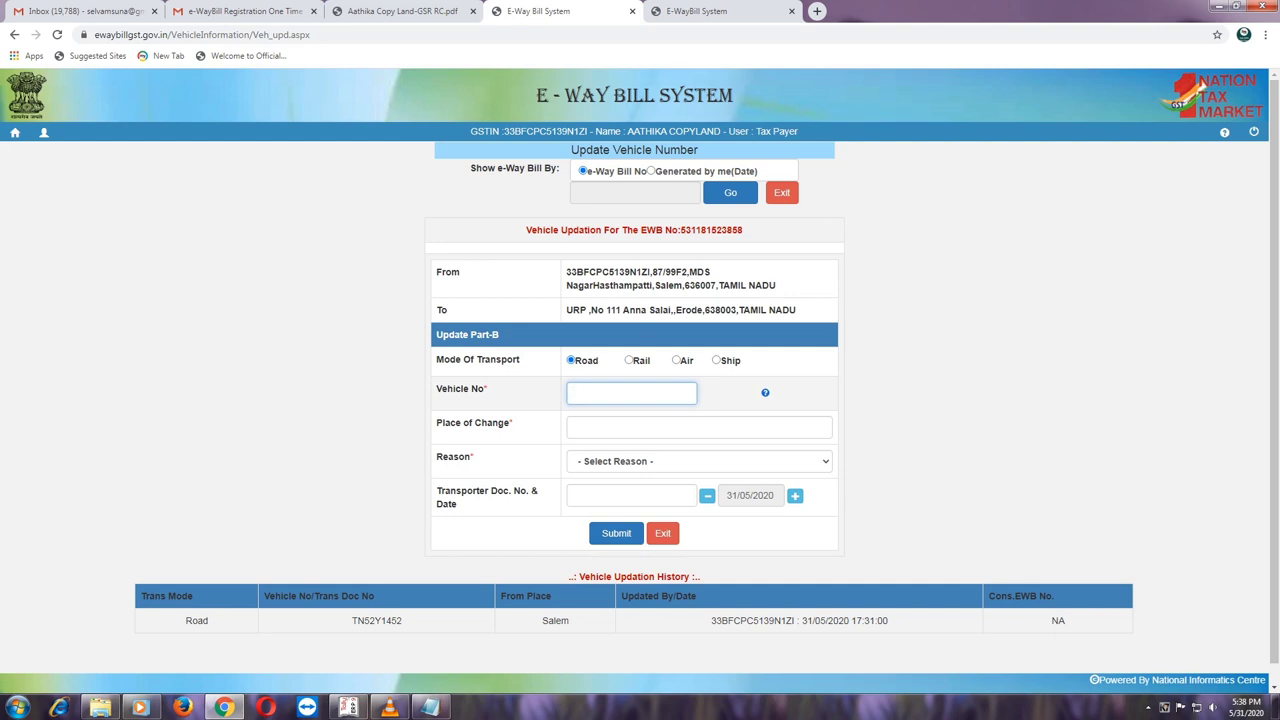
left_click(698, 427)
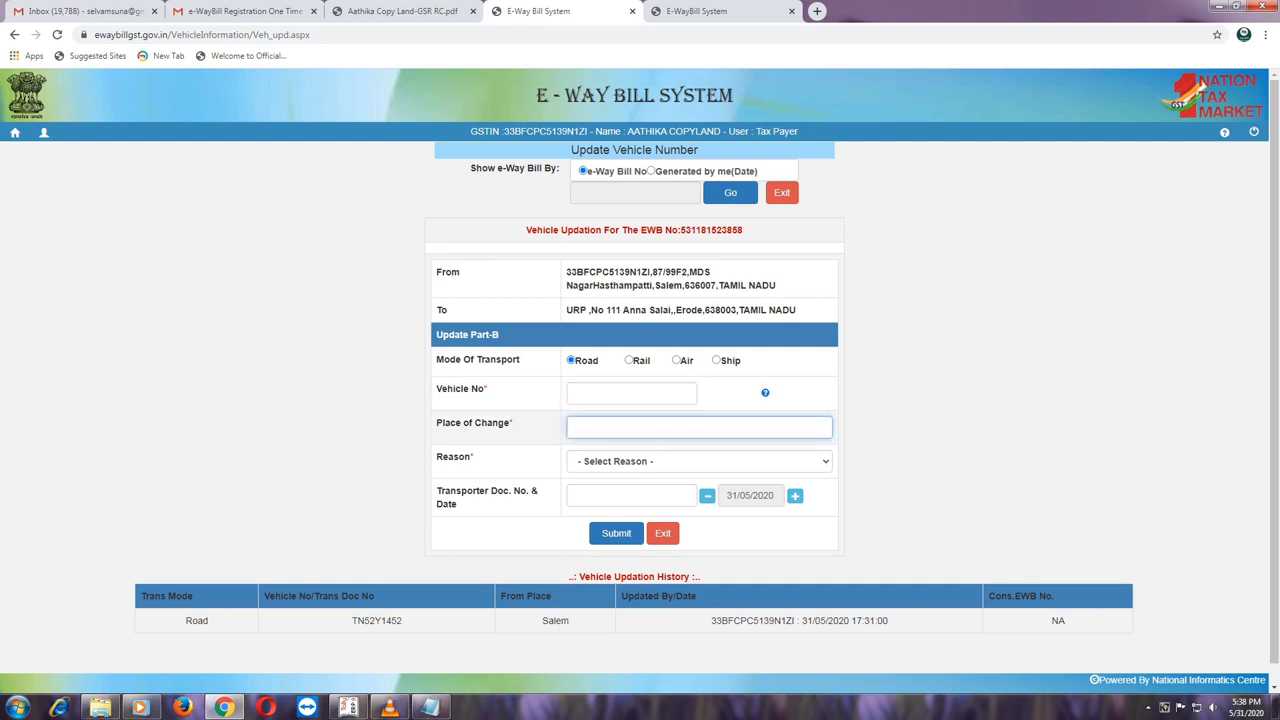
left_click(698, 461)
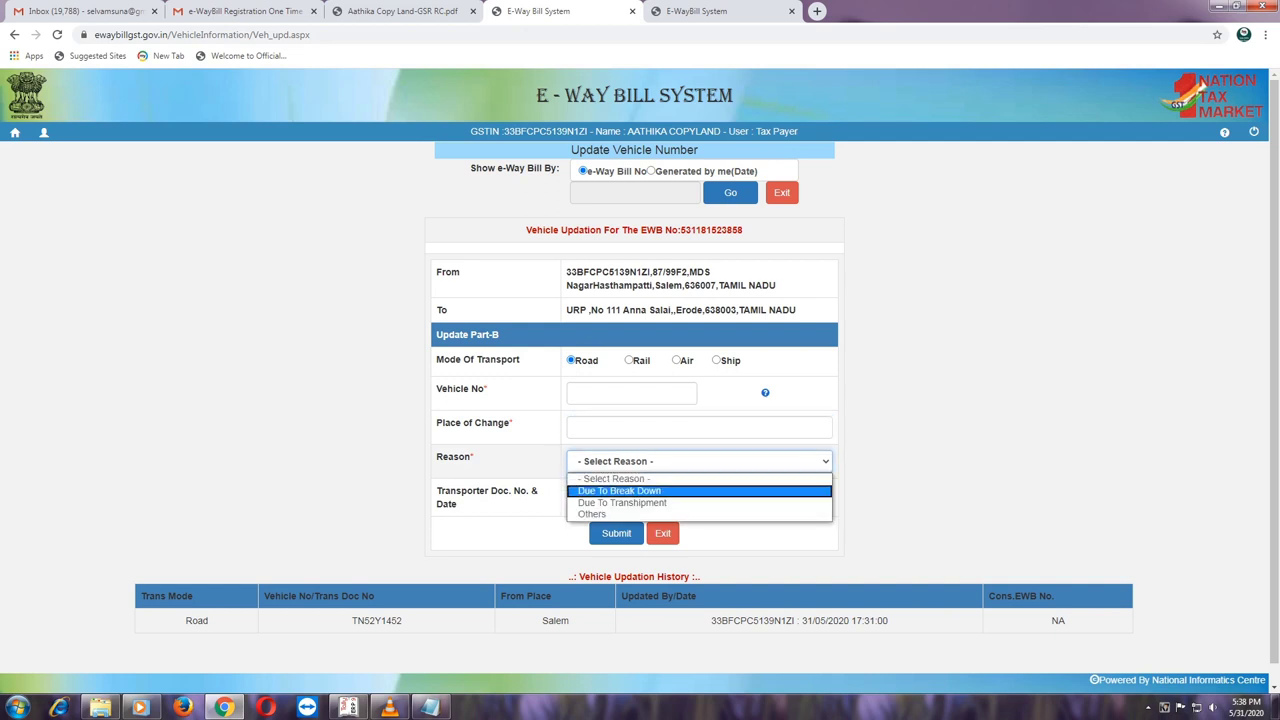
key("Down")
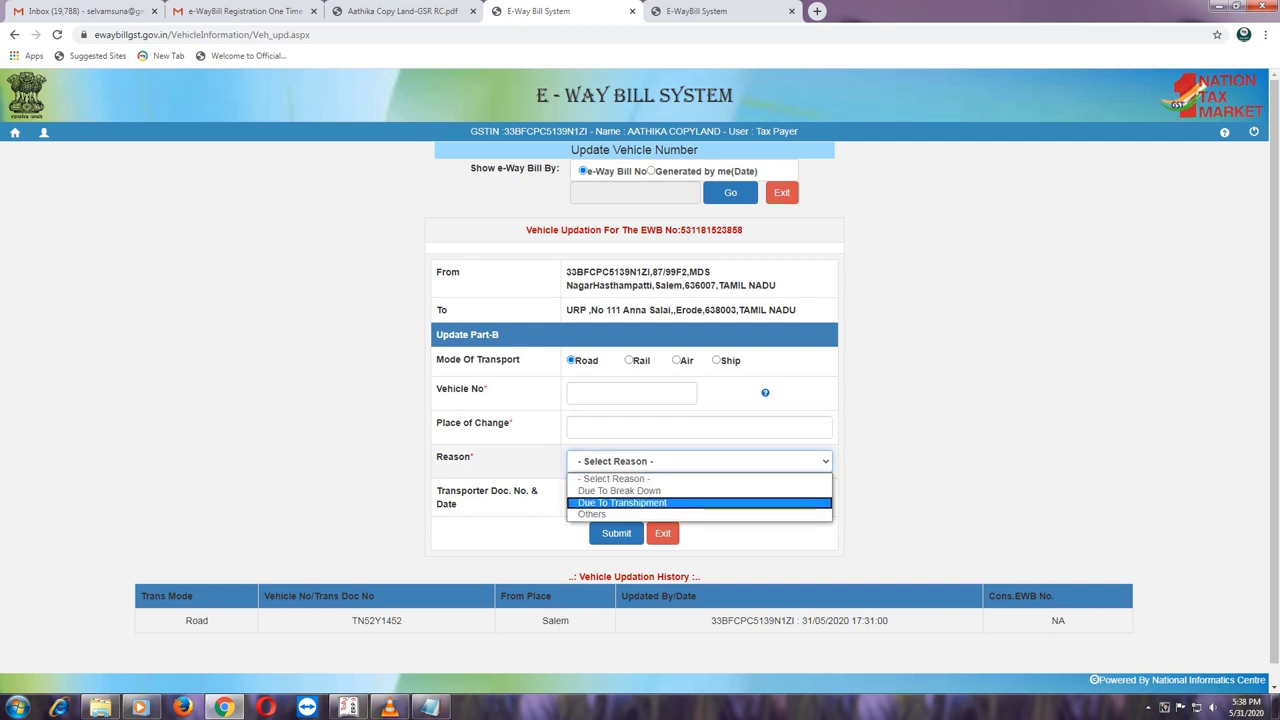
key("Down")
key("Up")
key("Up")
key("Up")
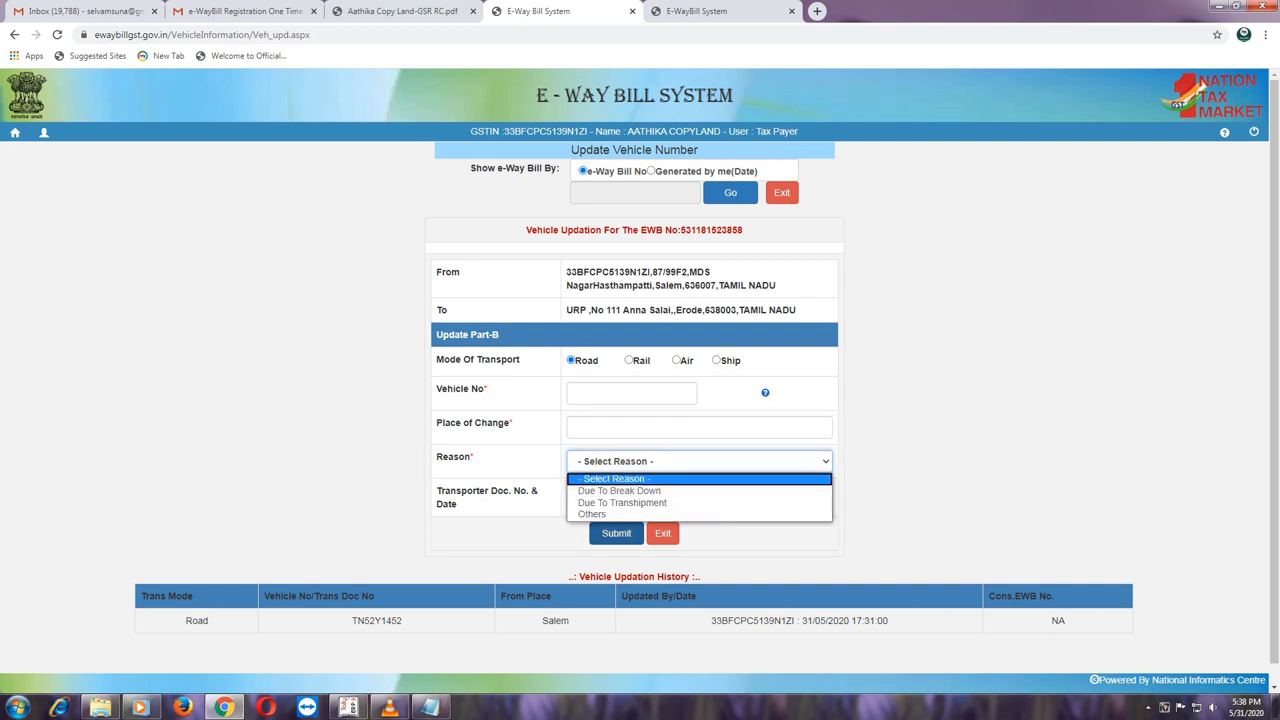
key("Return")
key("alt+Down")
key("Down")
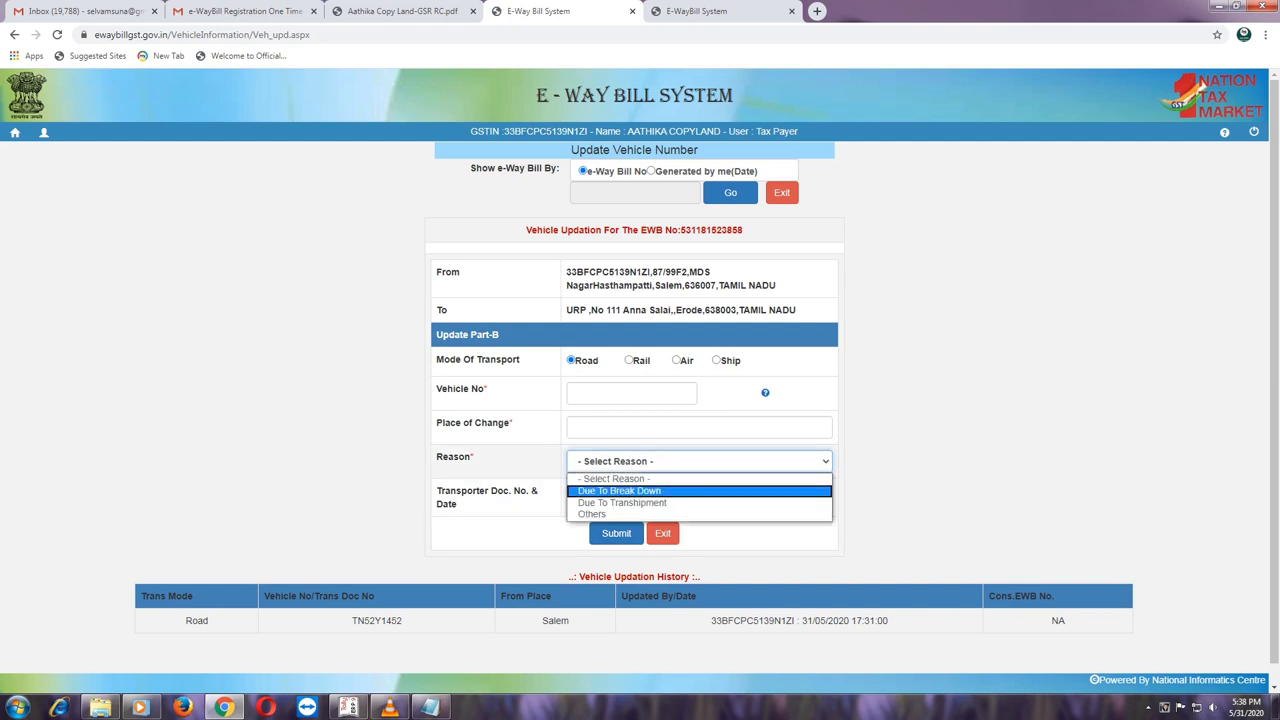
key("Return")
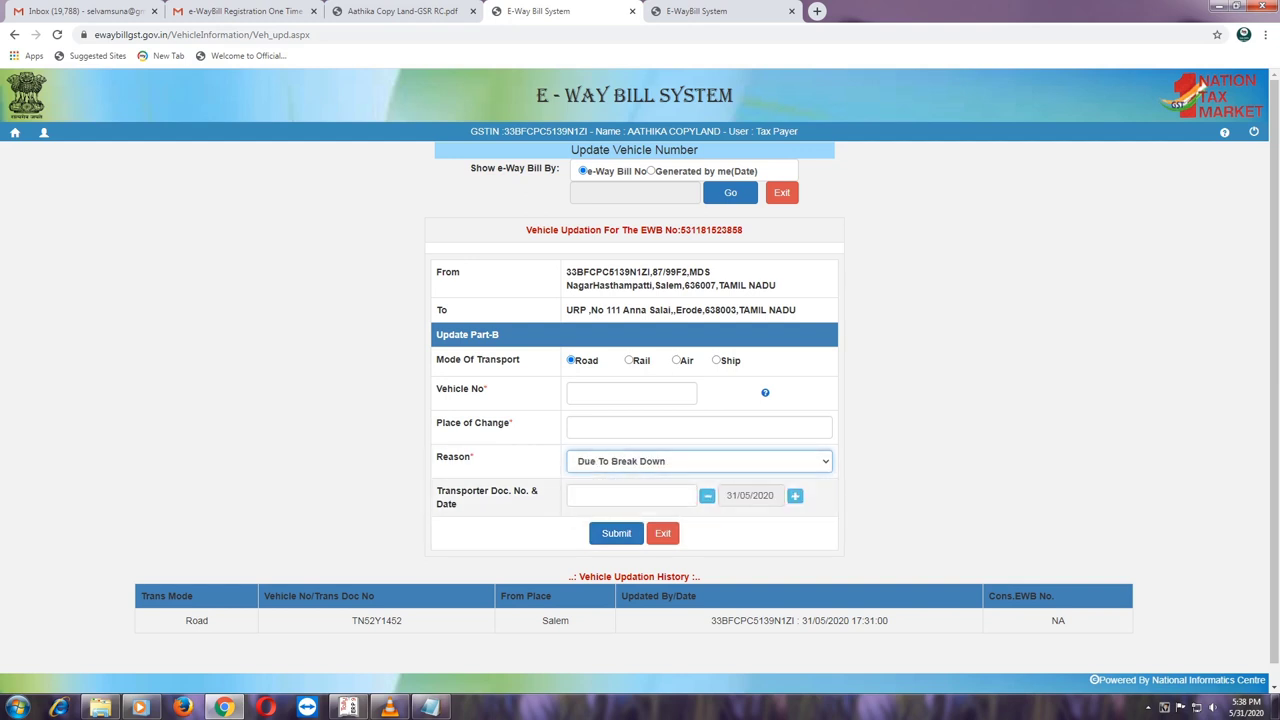
left_click(631, 495)
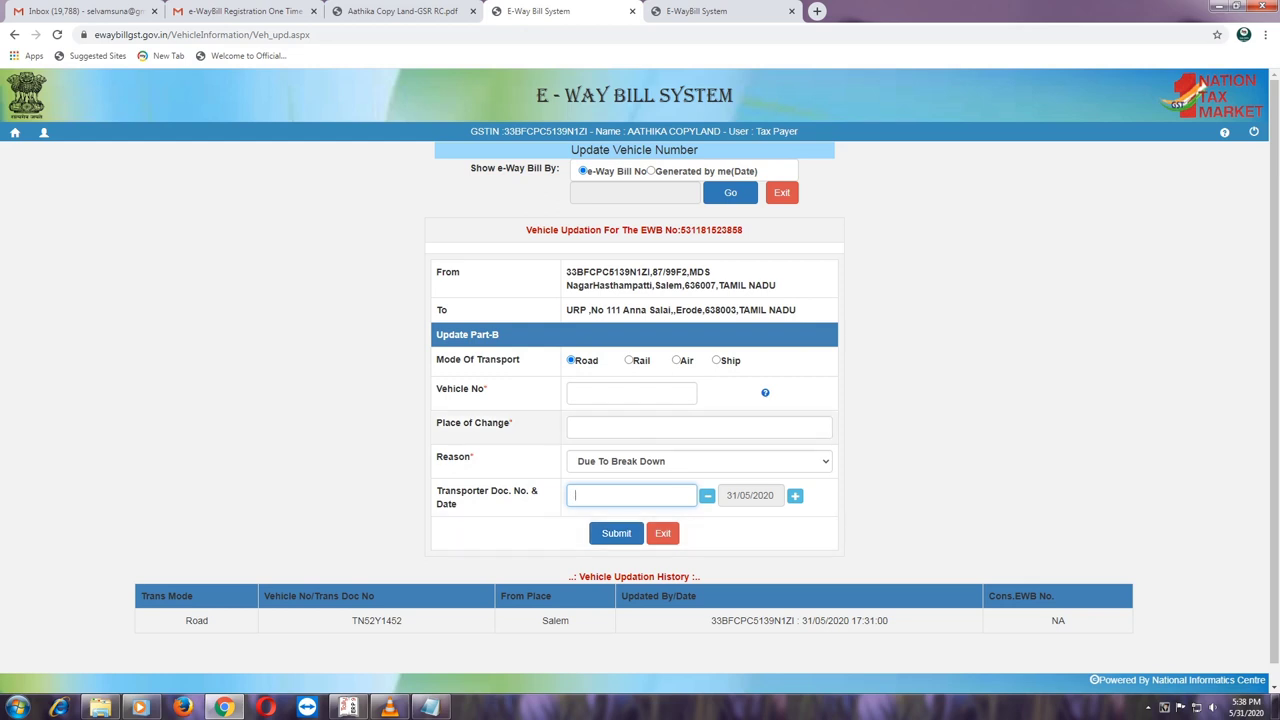
left_click(662, 533)
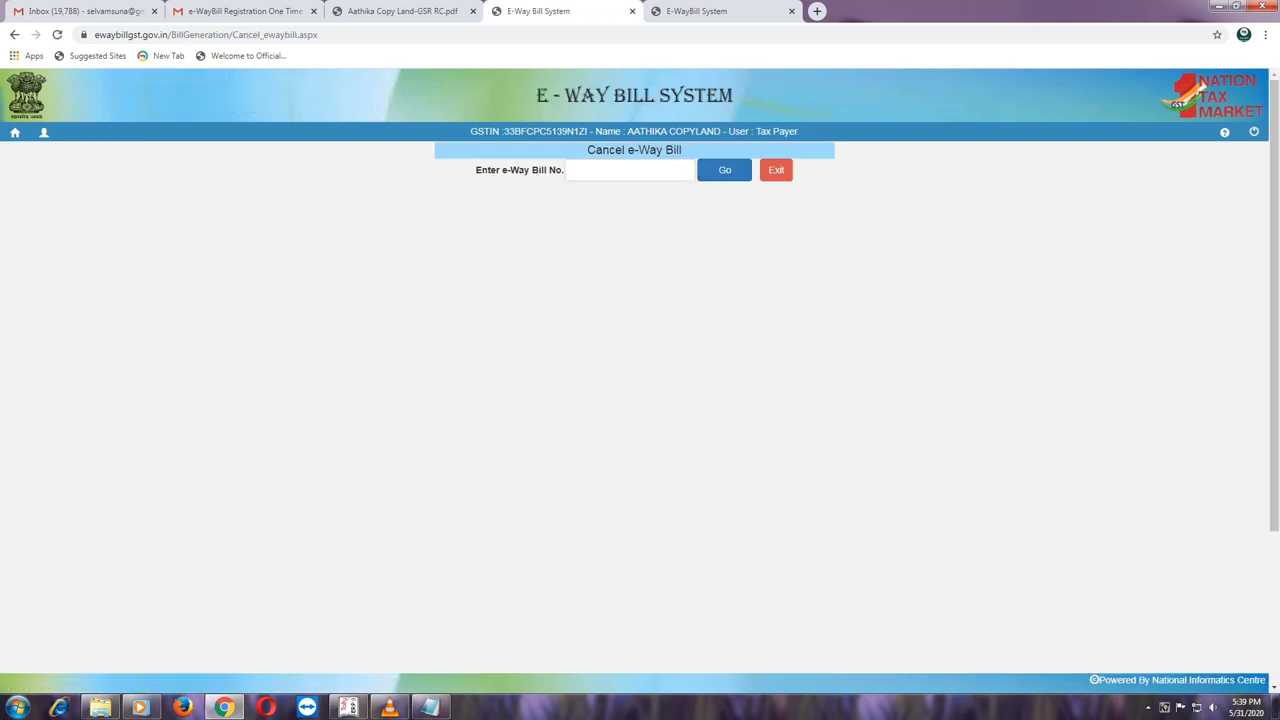
left_click(630, 170)
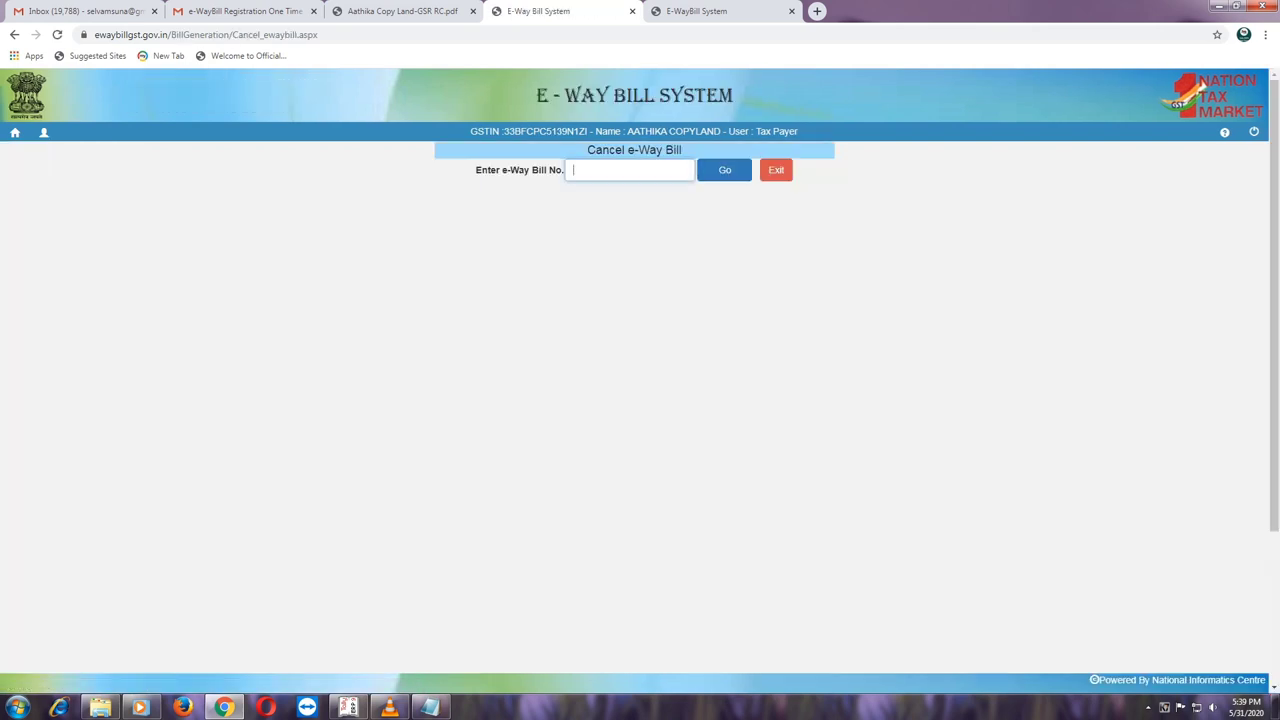
key("ctrl+v")
key("ctrl+a")
key("Right")
key("ctrl+a")
key("Return")
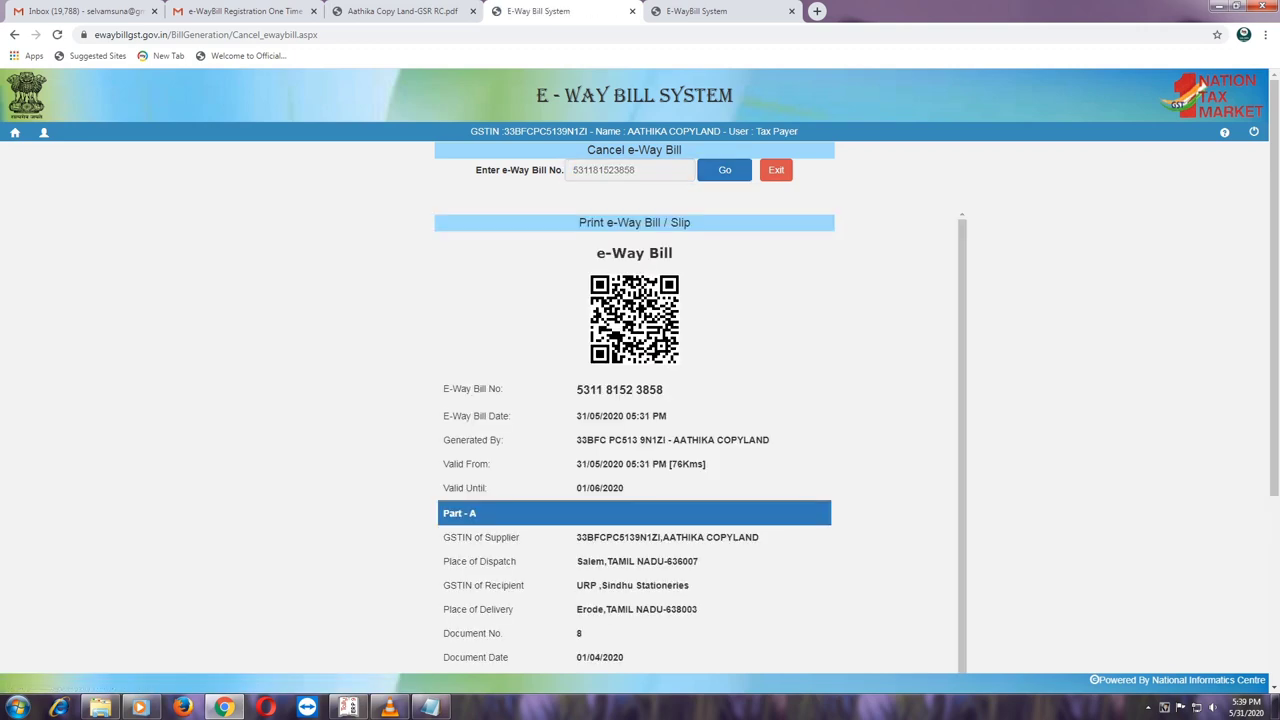
scroll(634, 440, "down", 2)
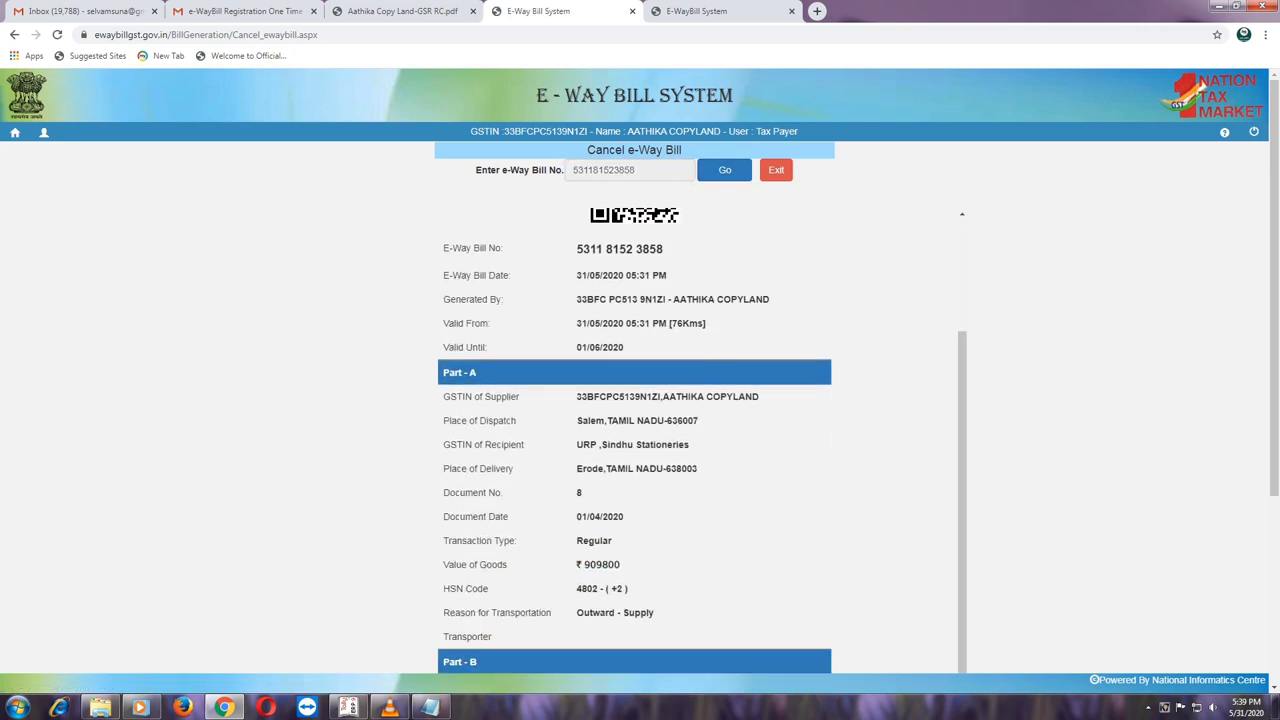
scroll(634, 400, "down", 3)
scroll(634, 400, "up", 2)
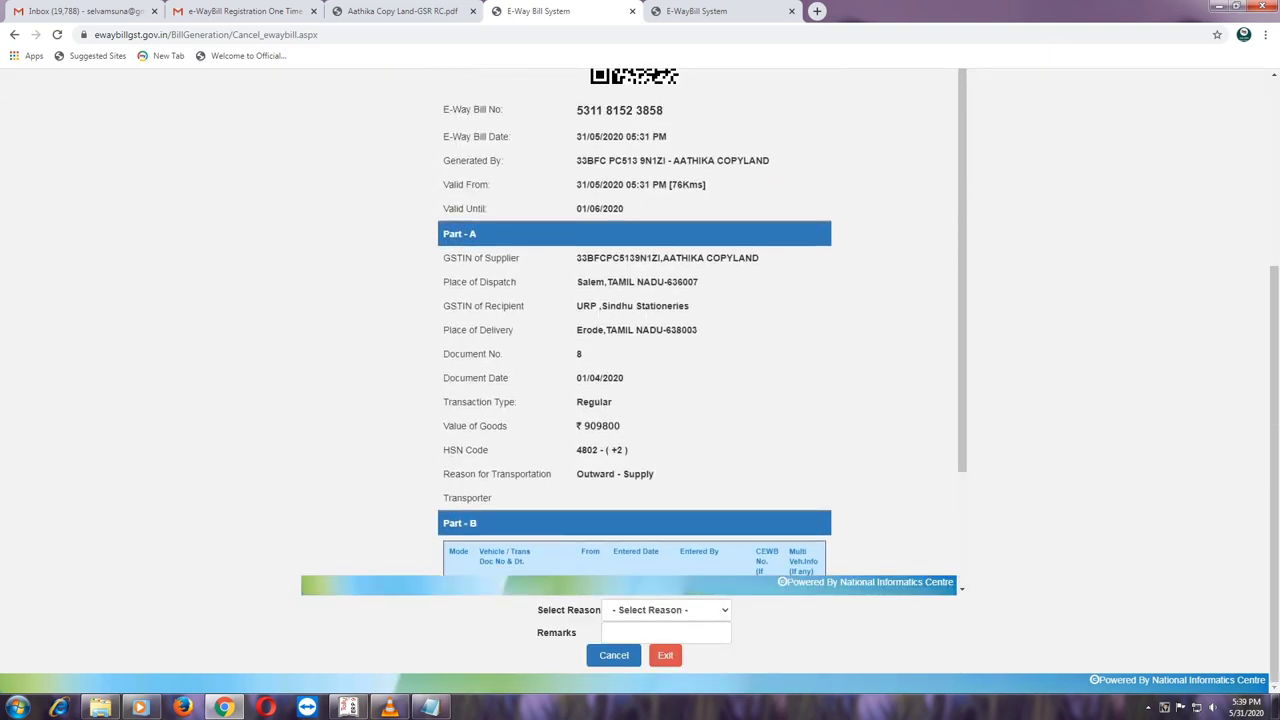
scroll(634, 400, "up", 3)
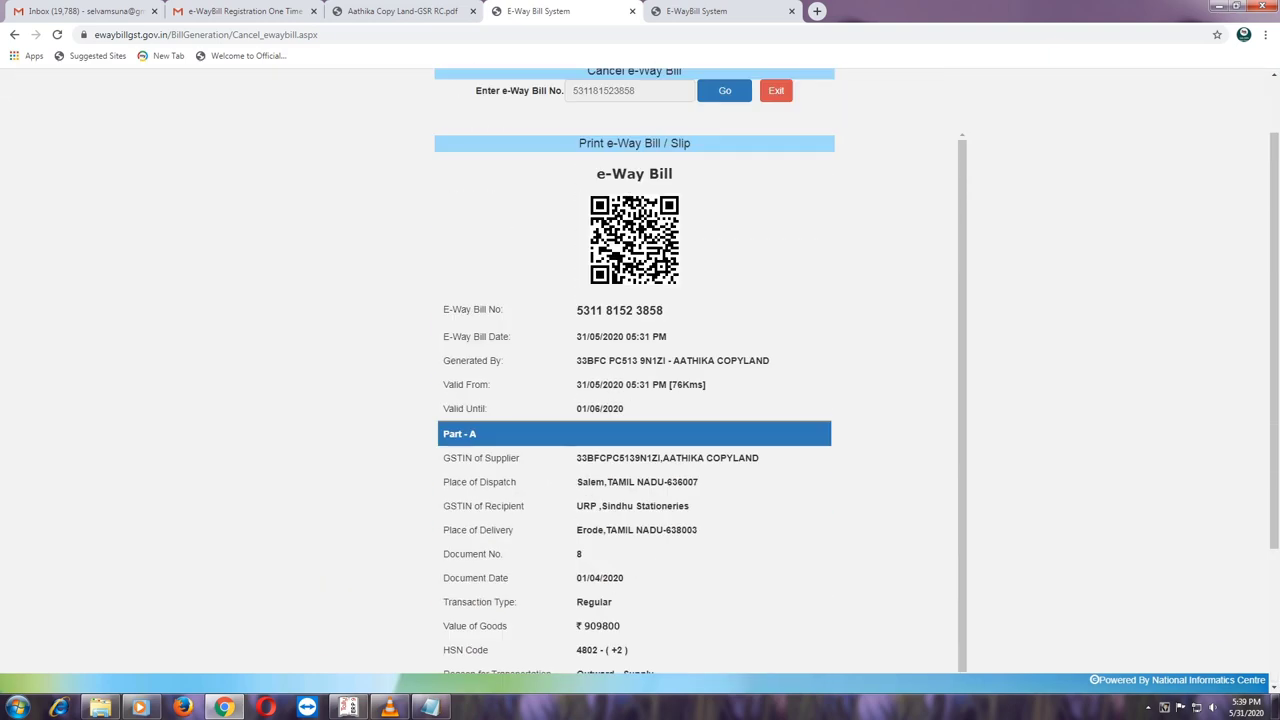
scroll(634, 400, "down", 4)
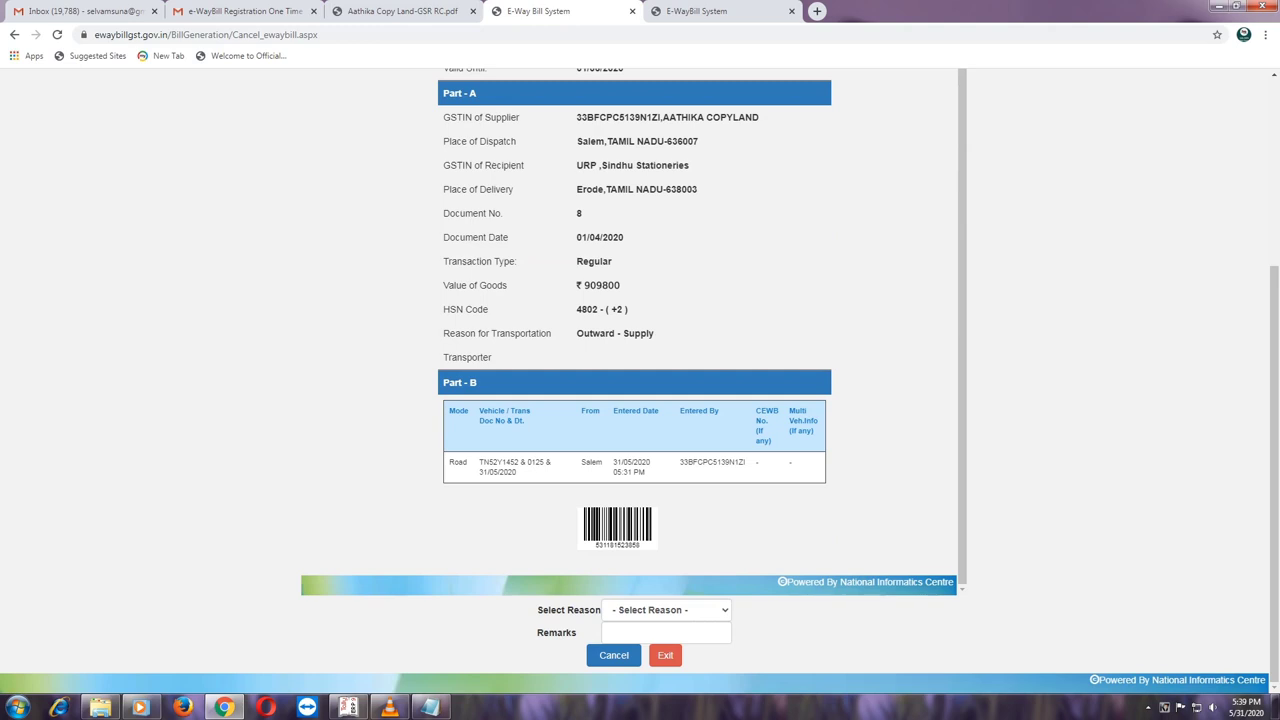
Choose 'Data Entry mistake' as the cancellation reason.
left_click(667, 609)
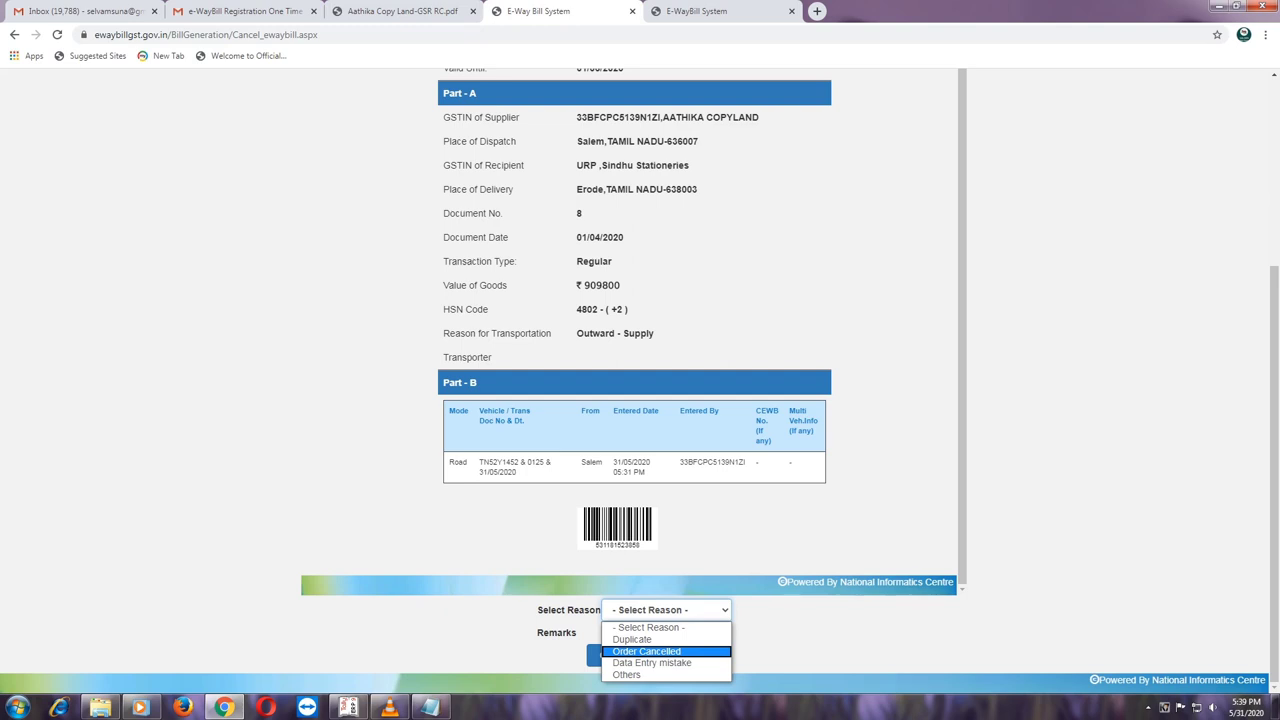
key("Down")
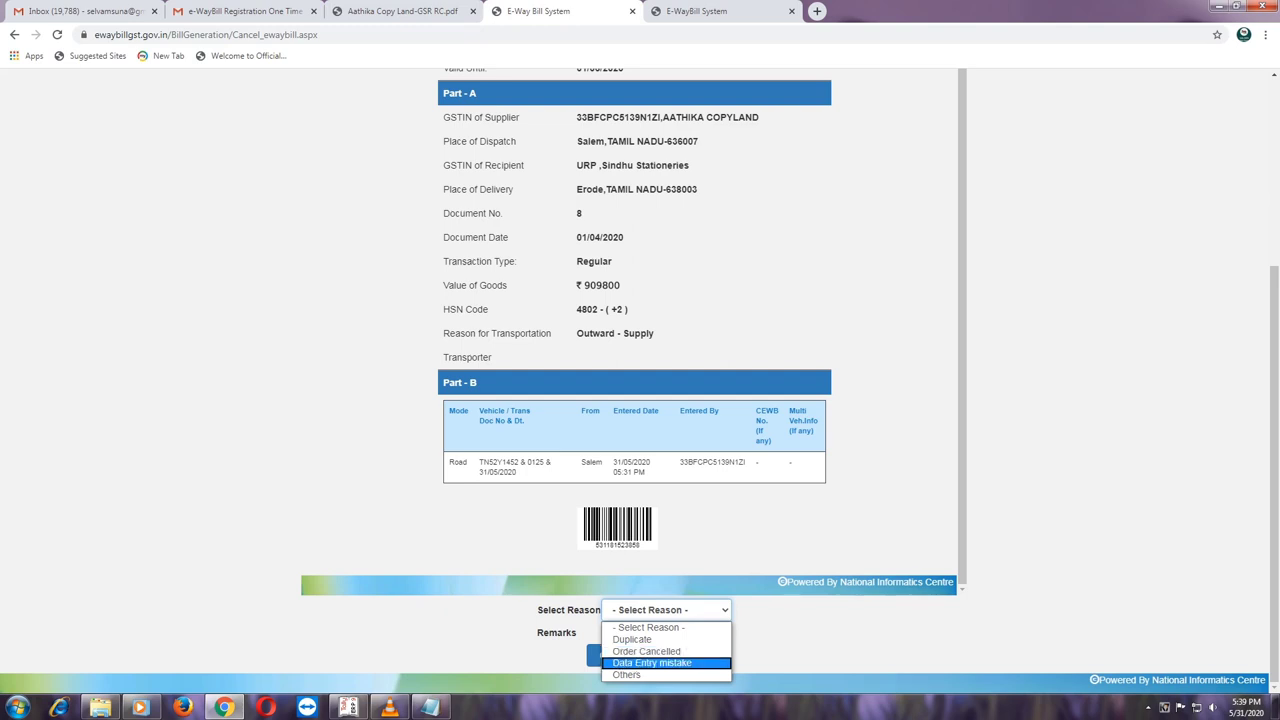
key("Up")
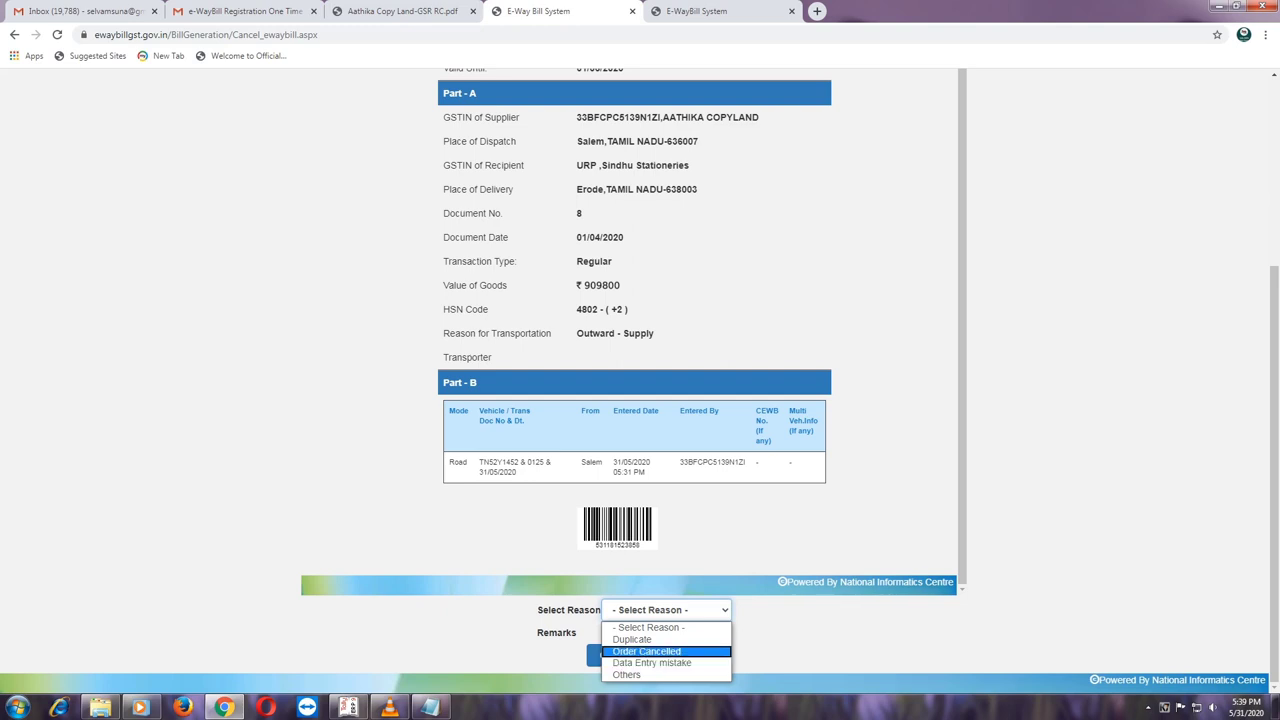
key("Down")
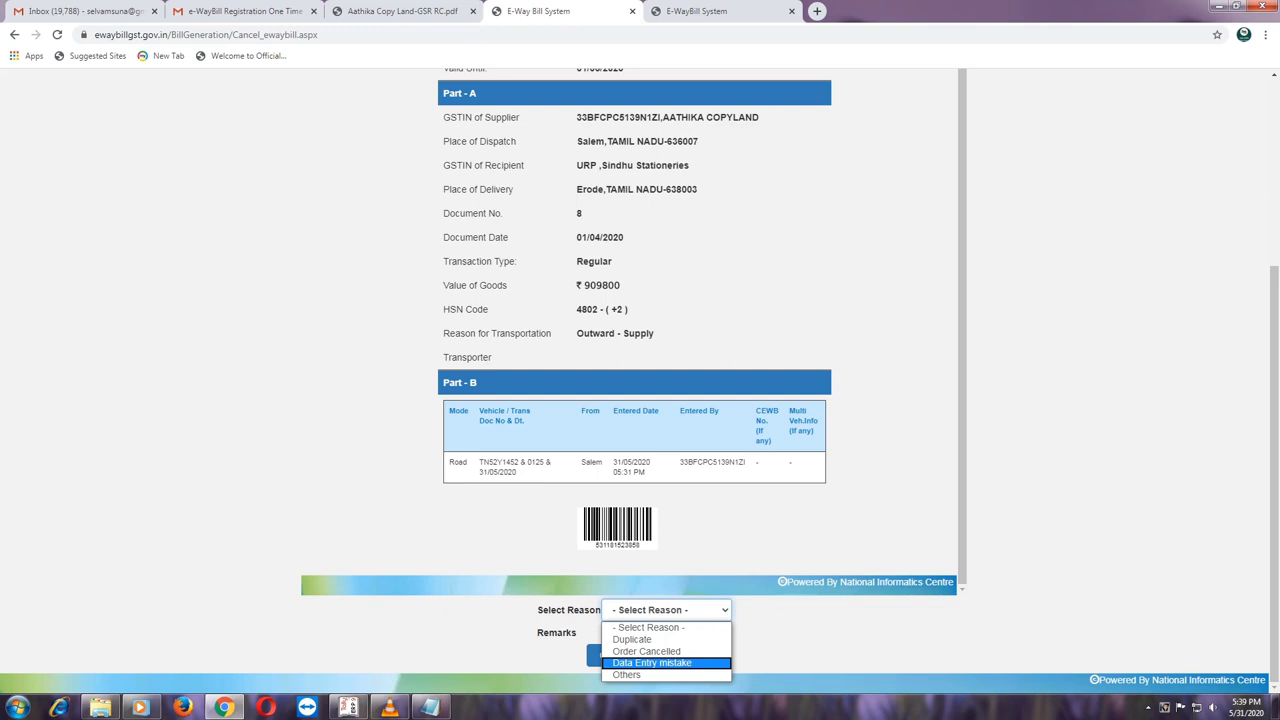
key("Down")
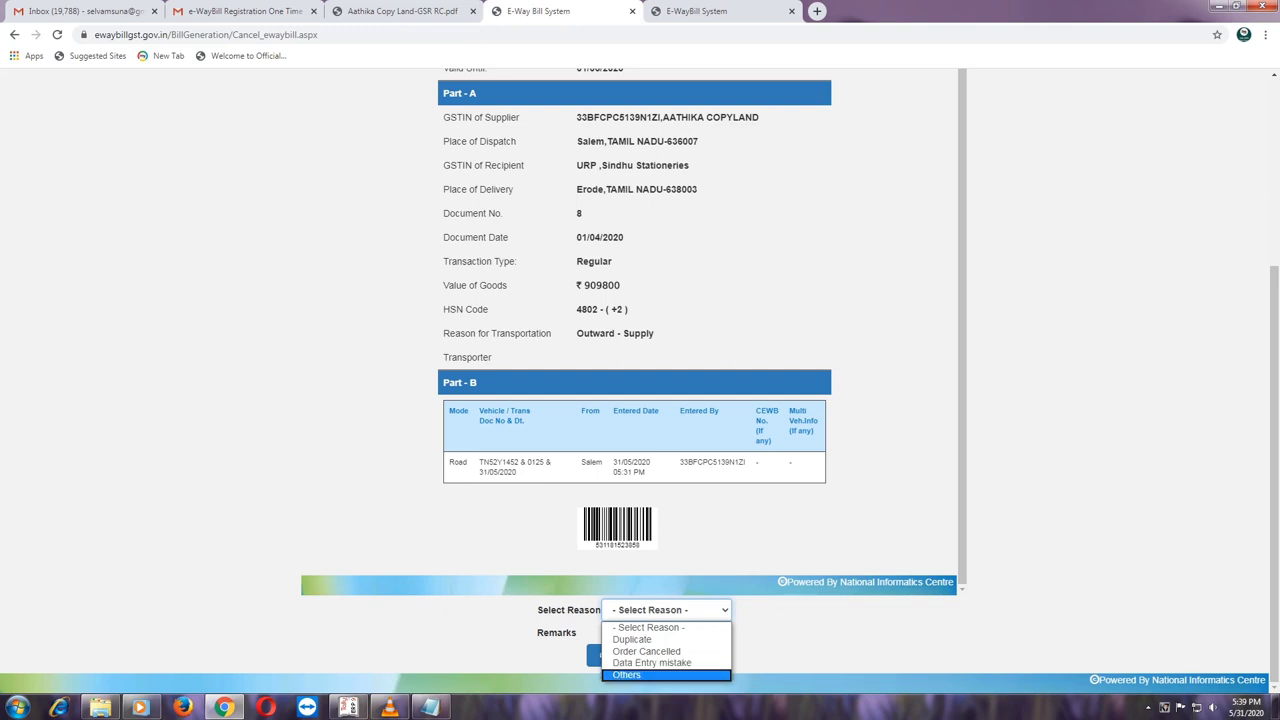
key("Up")
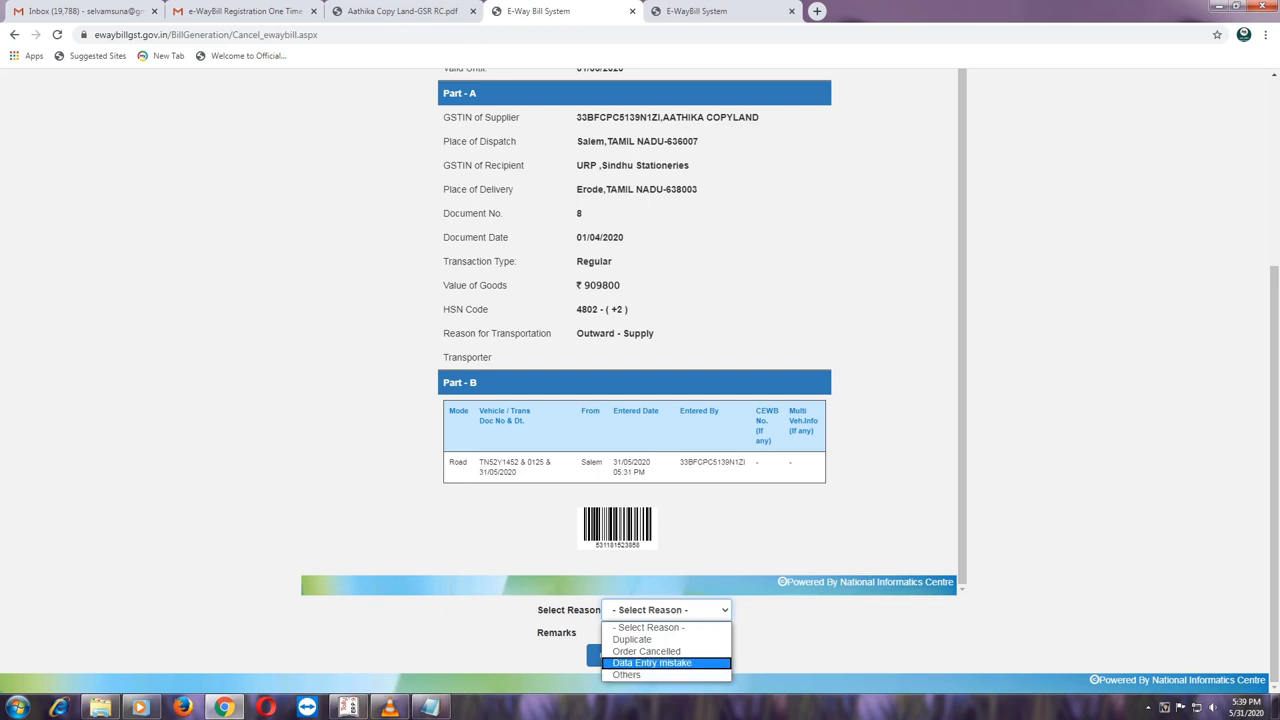
key("Return")
Enter the remark 'Goods Value Wrongly Entered' and submit the cancellation.
key("Tab")
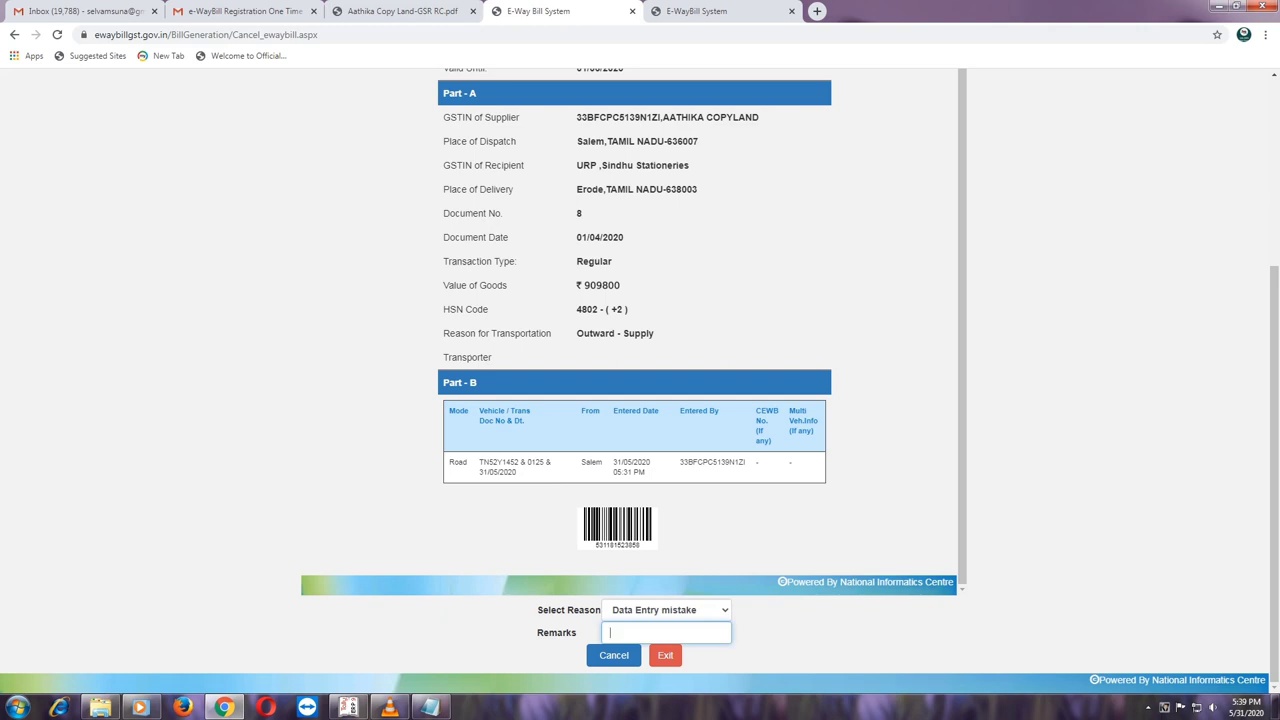
type("Goods Value Wrongly Entere")
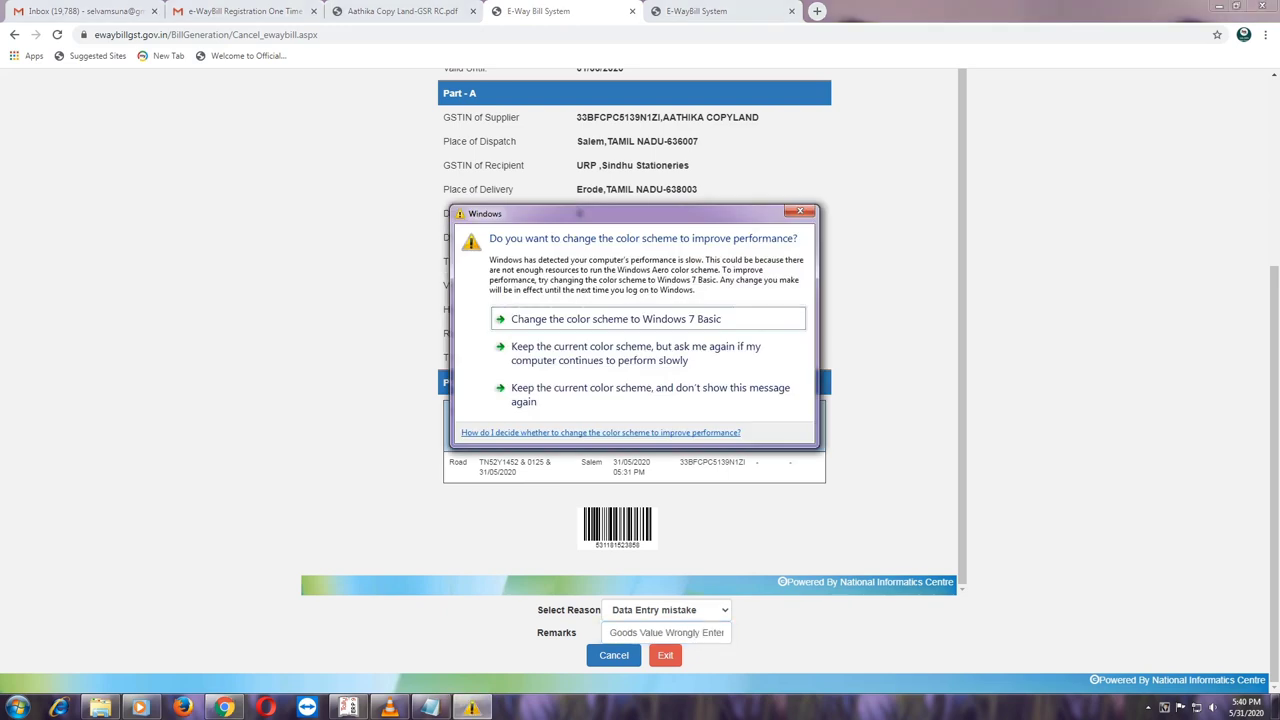
key("Escape")
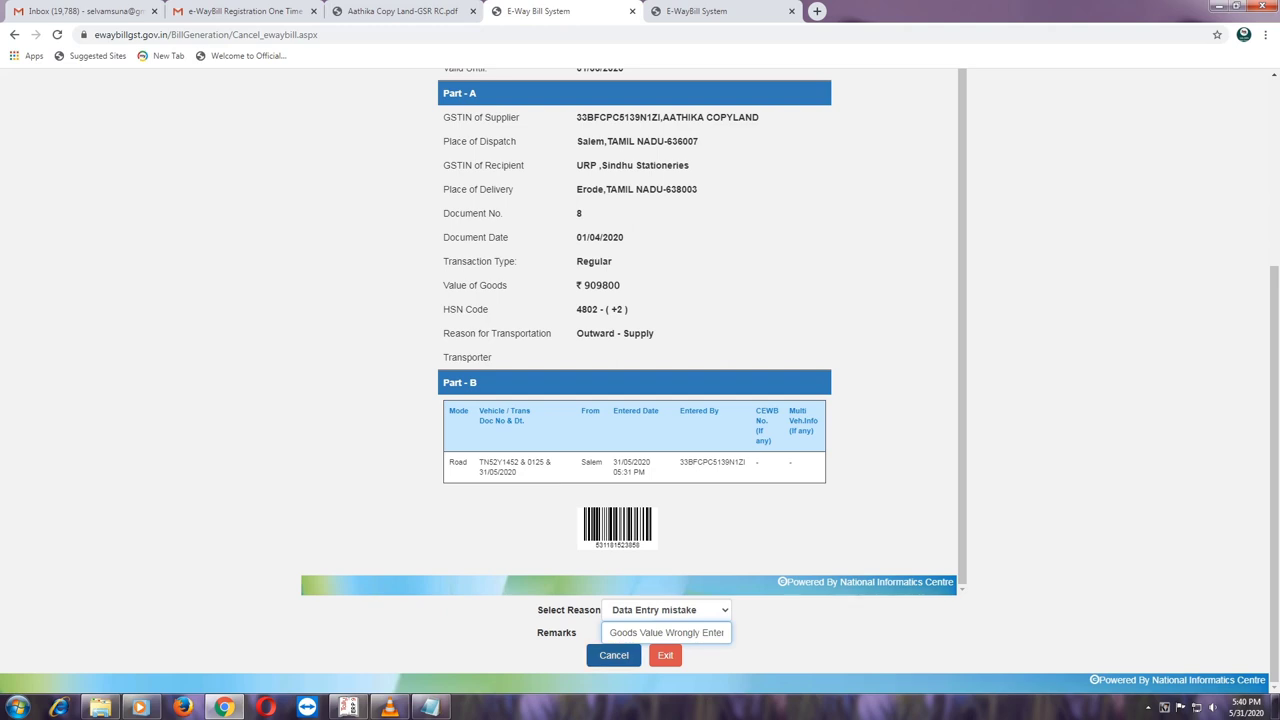
type("ed")
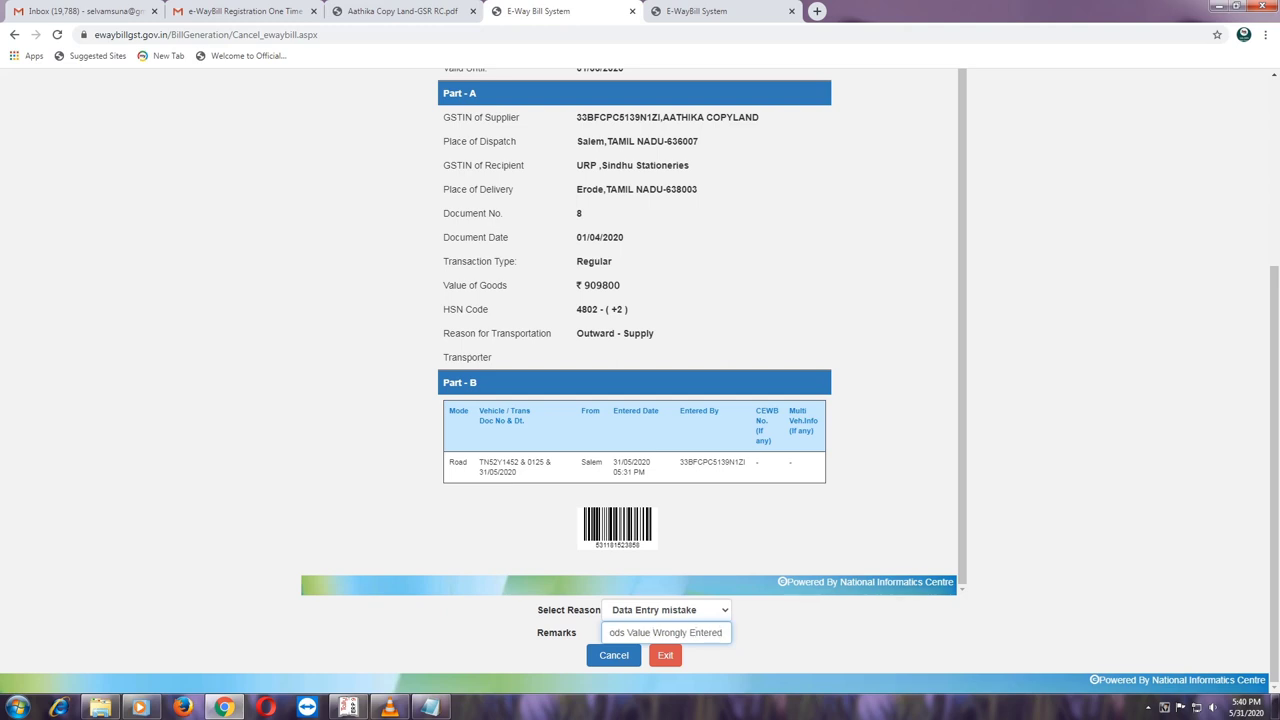
left_click(613, 655)
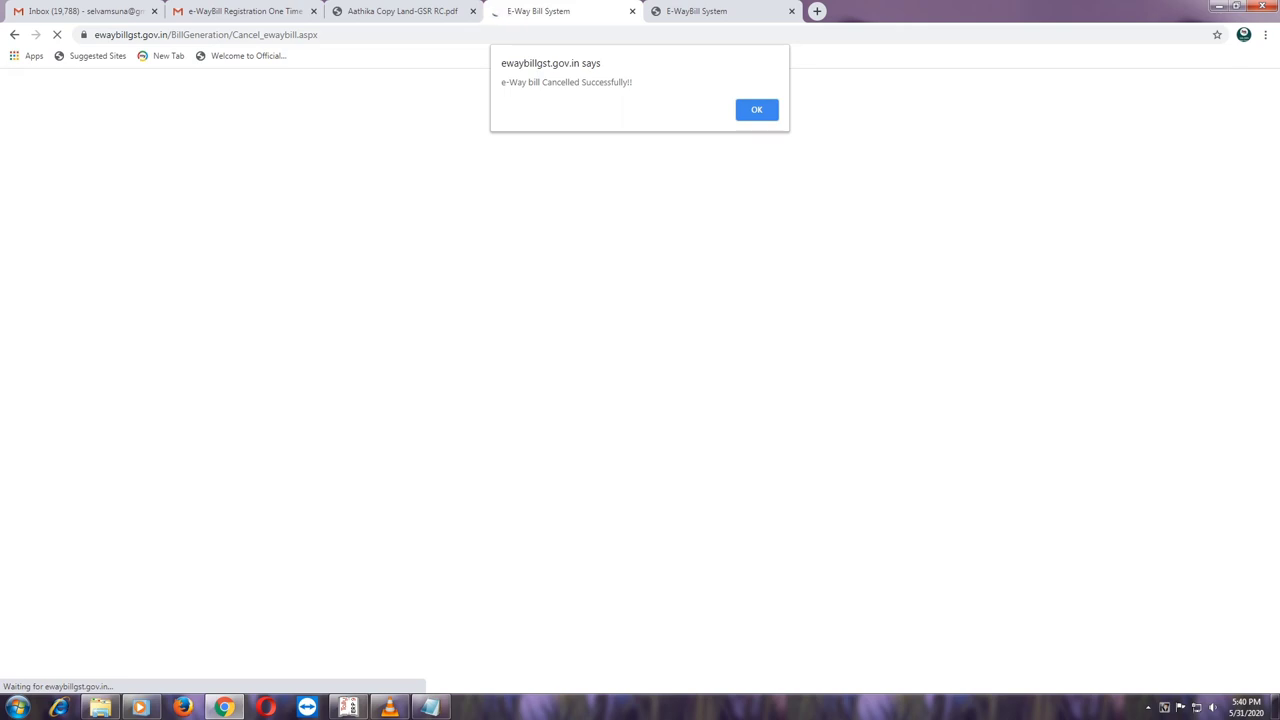
Acknowledge the 'e-Way bill Cancelled Successfully!!' alert and view the slip stamped CANCELLED.
left_click_drag(632, 82, 501, 82)
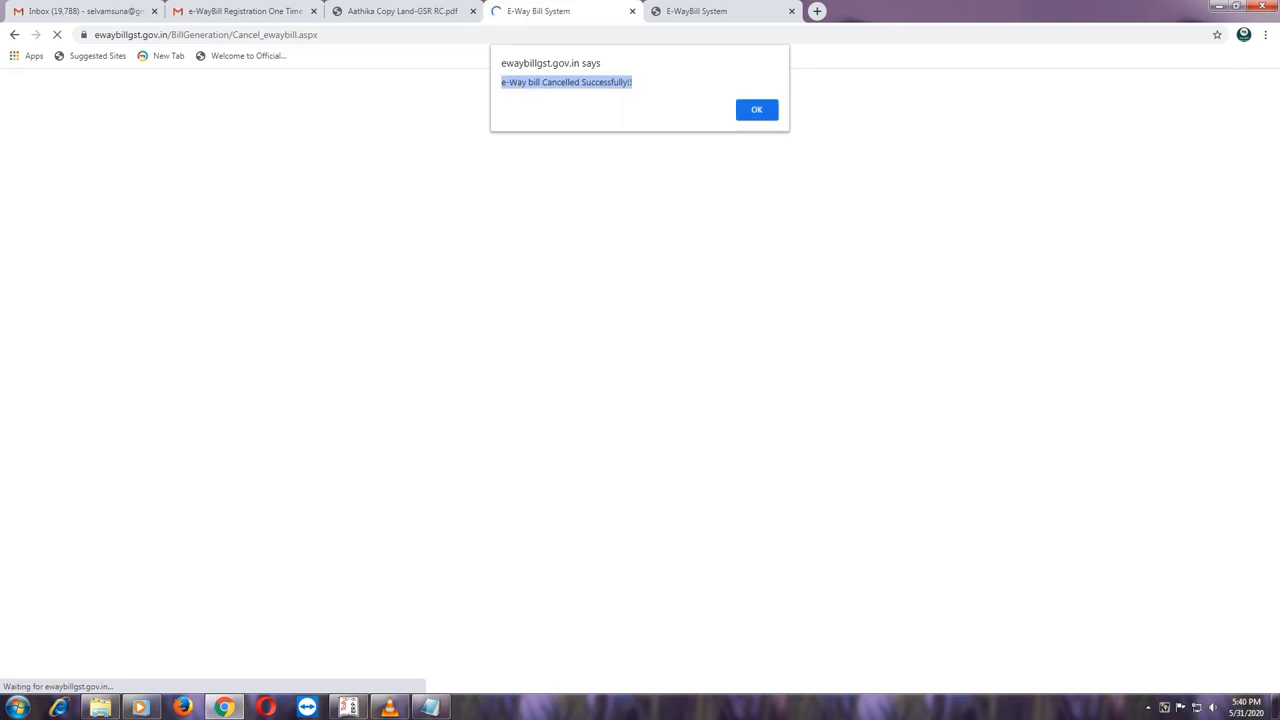
key("Return")
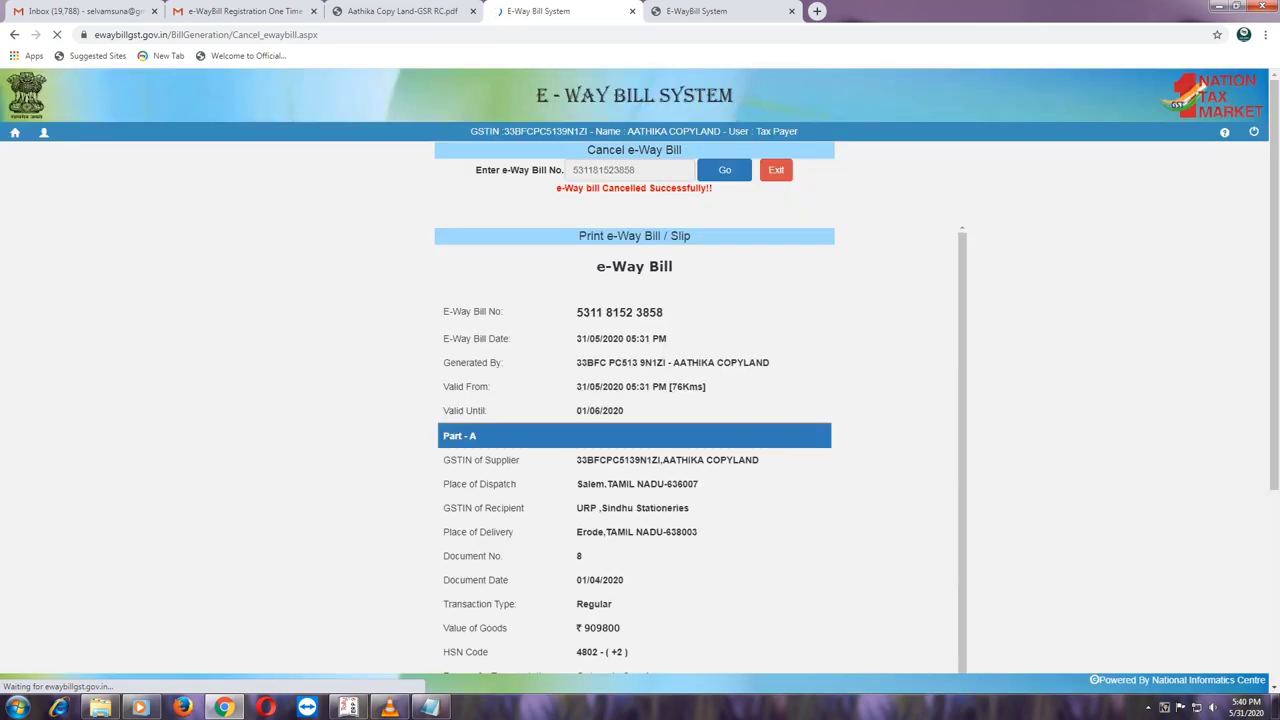
scroll(640, 370, "down", 2)
scroll(640, 370, "up", 1)
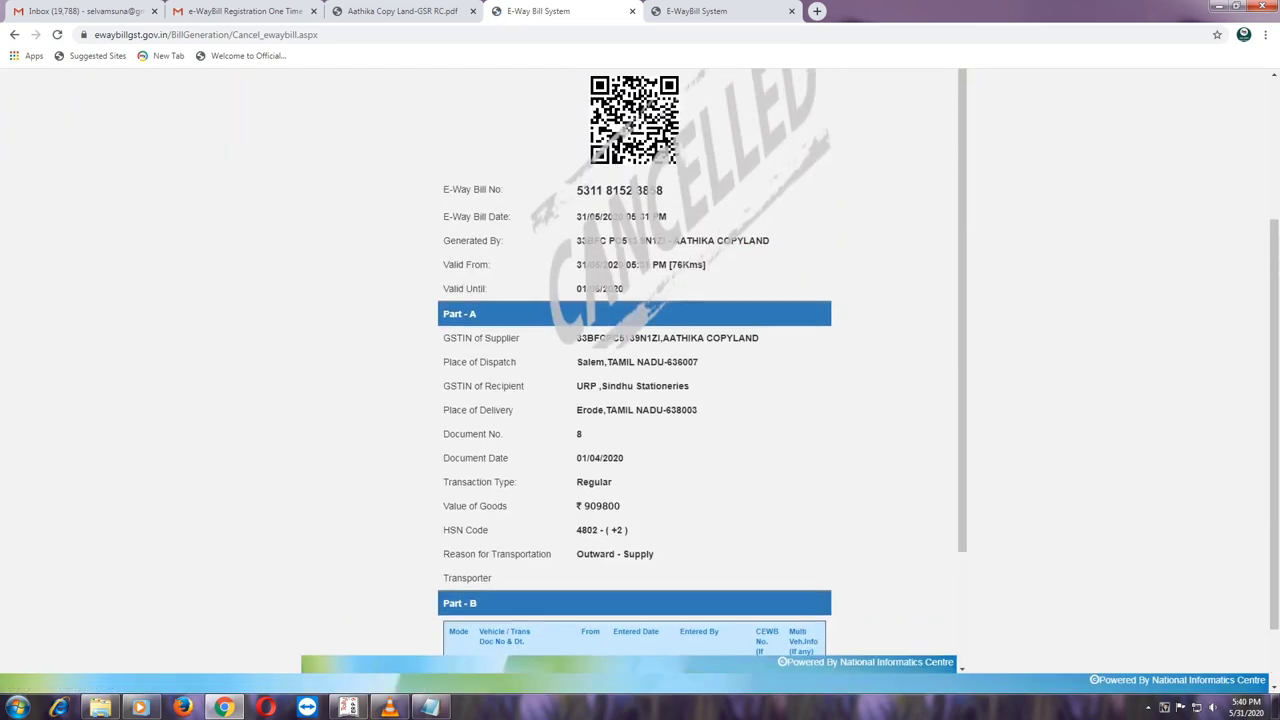
scroll(640, 370, "up", 2)
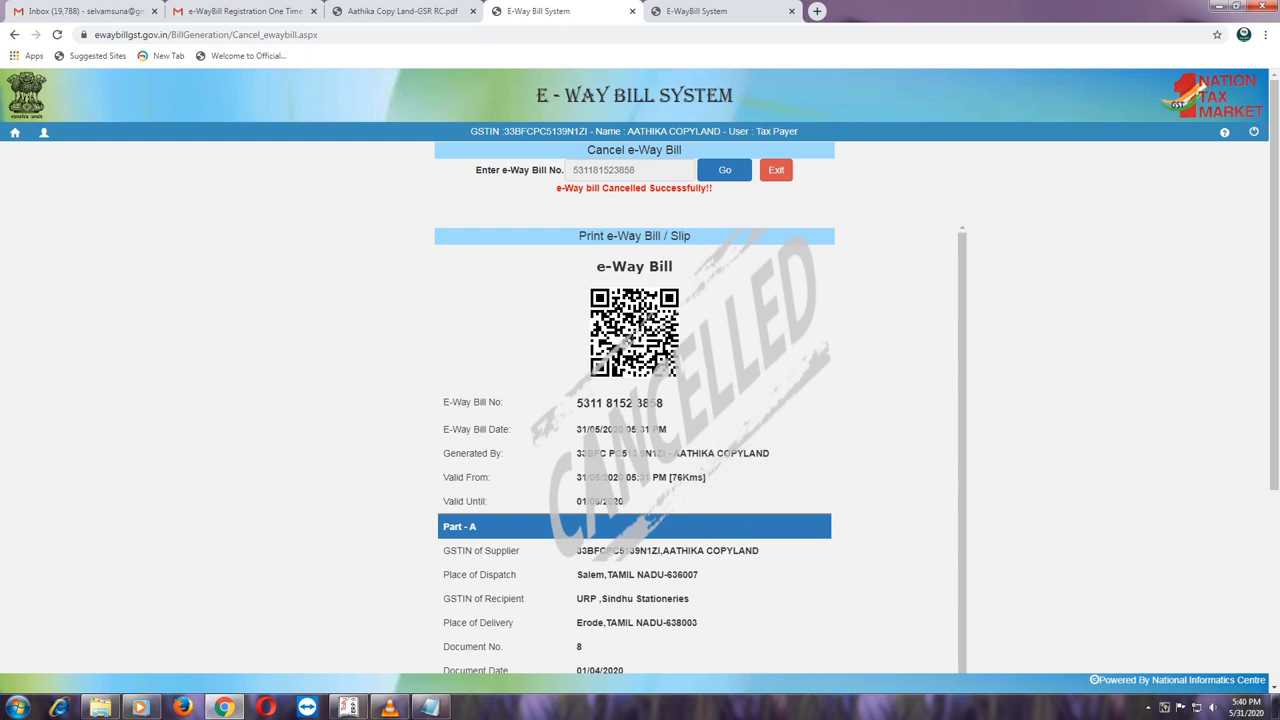
Return to the dashboard and browse the e-way bill, consolidated EWB and master menus.
left_click(776, 170)
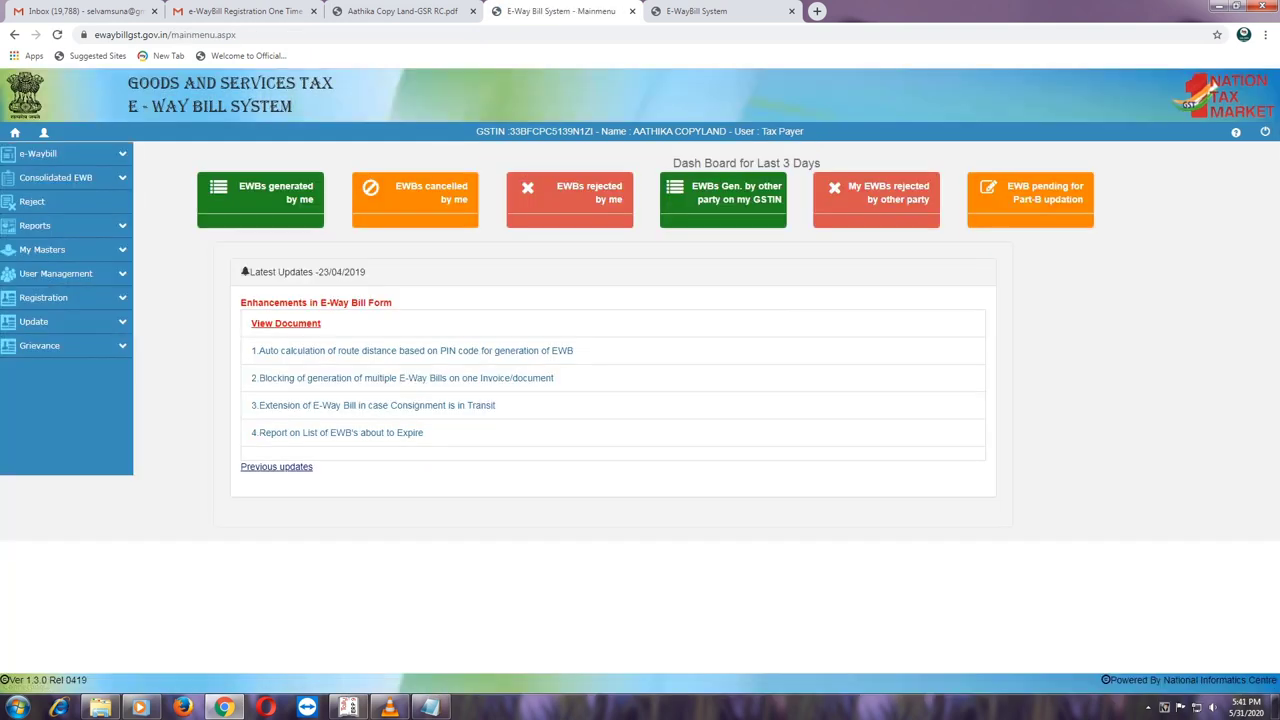
left_click(40, 153)
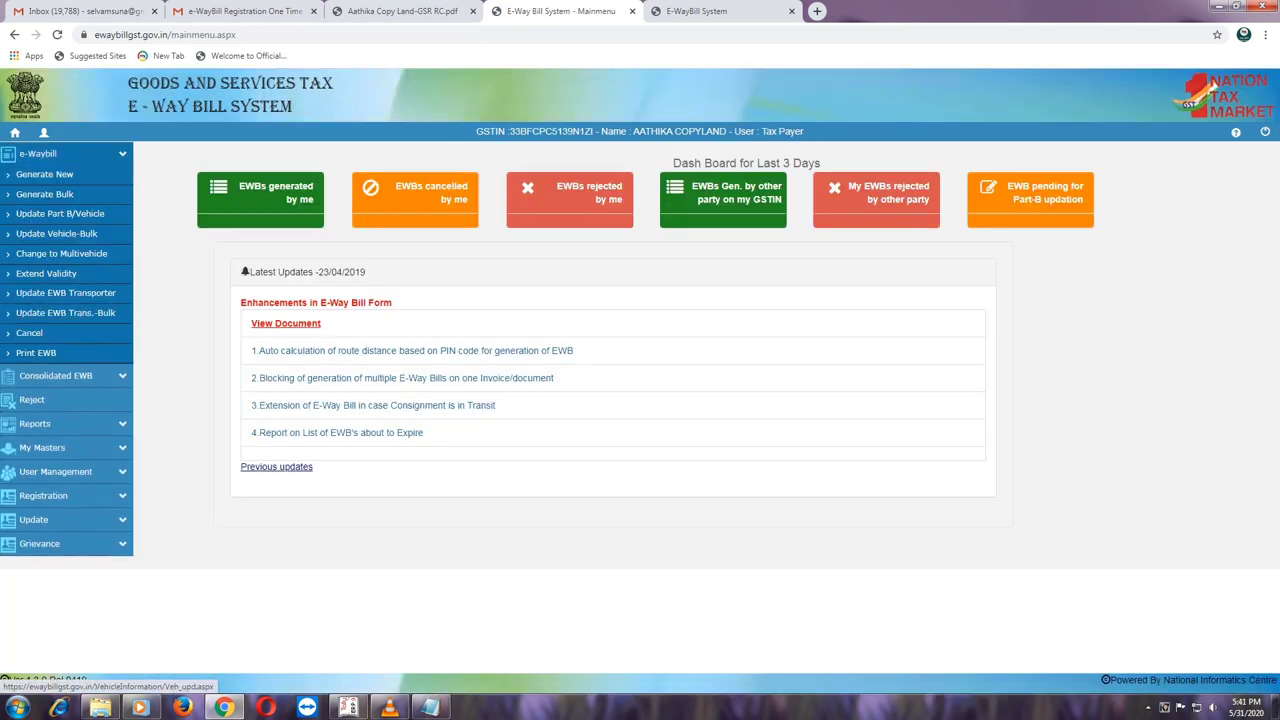
left_click(55, 375)
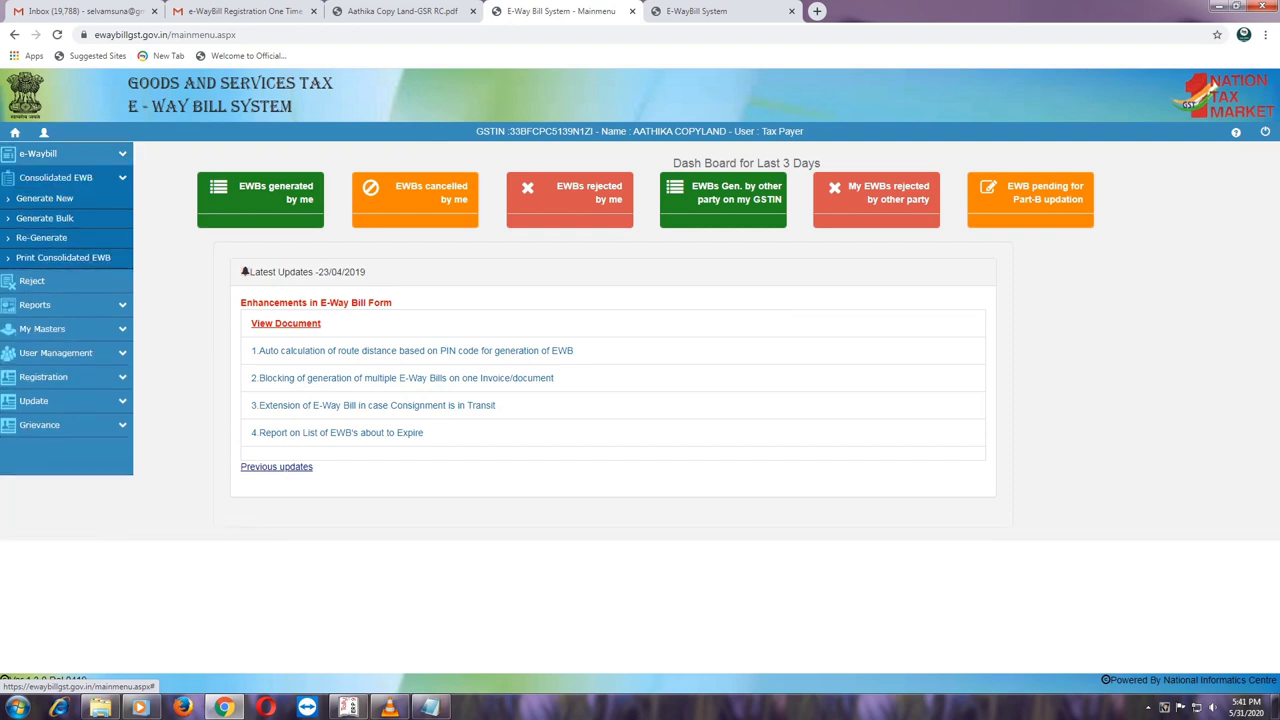
left_click(42, 328)
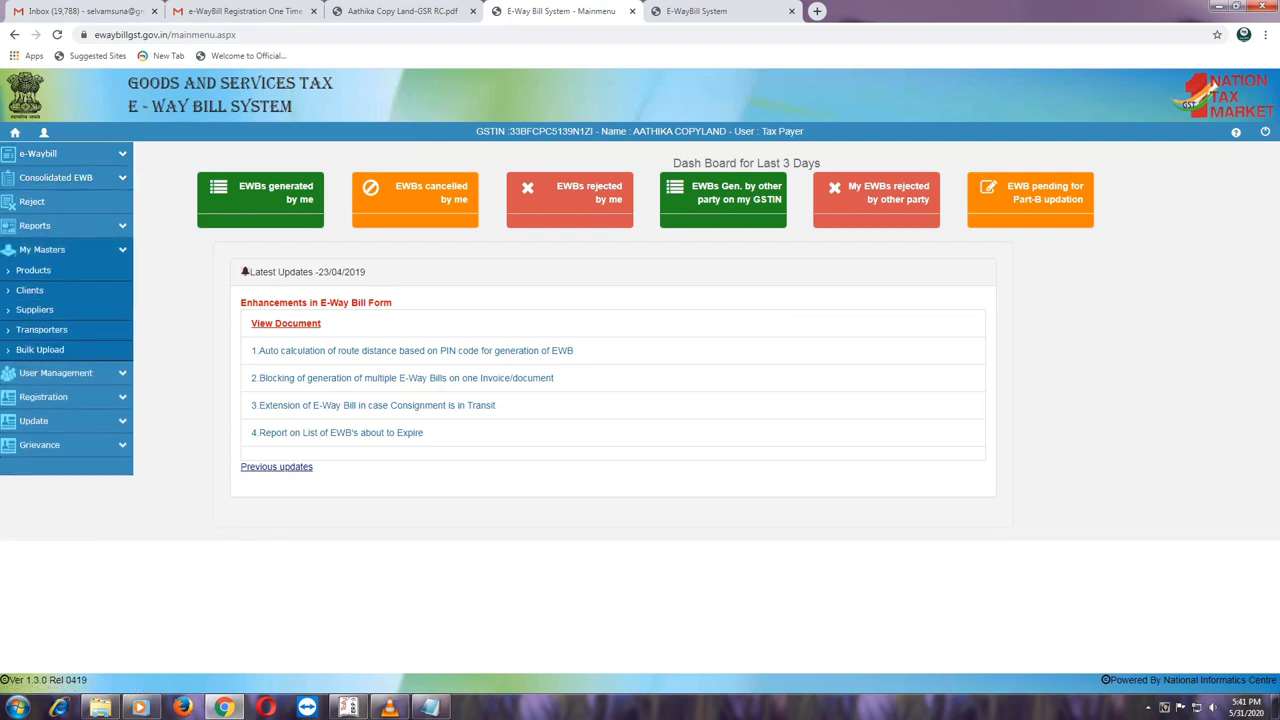
Open the Cancelled EWBs report under Reports > My EWB Reports for 31/05/2020.
left_click(35, 225)
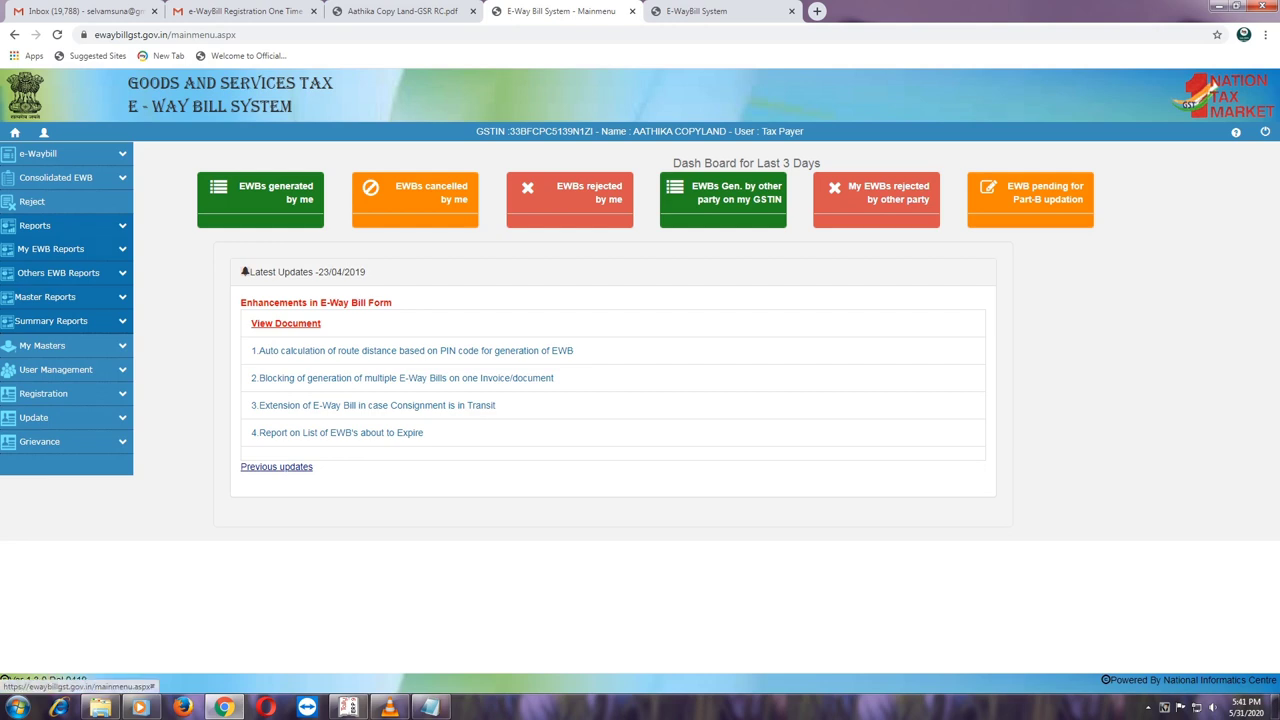
left_click(50, 248)
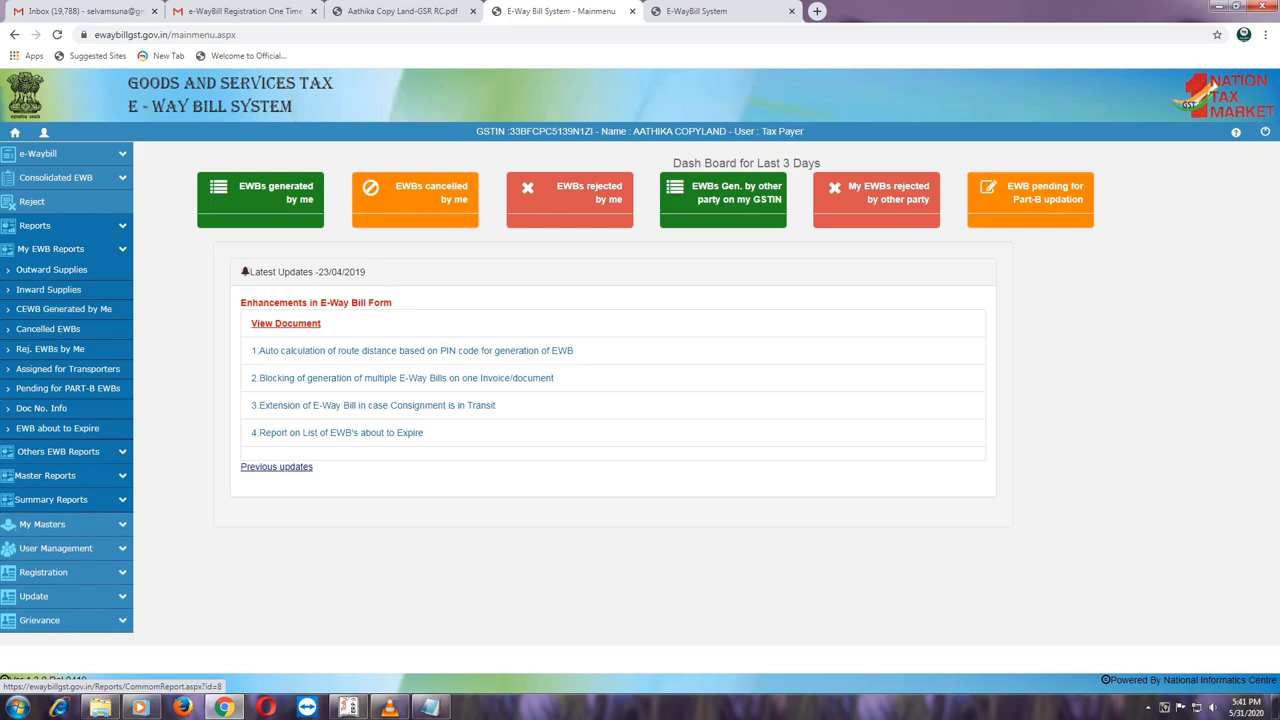
left_click(47, 328)
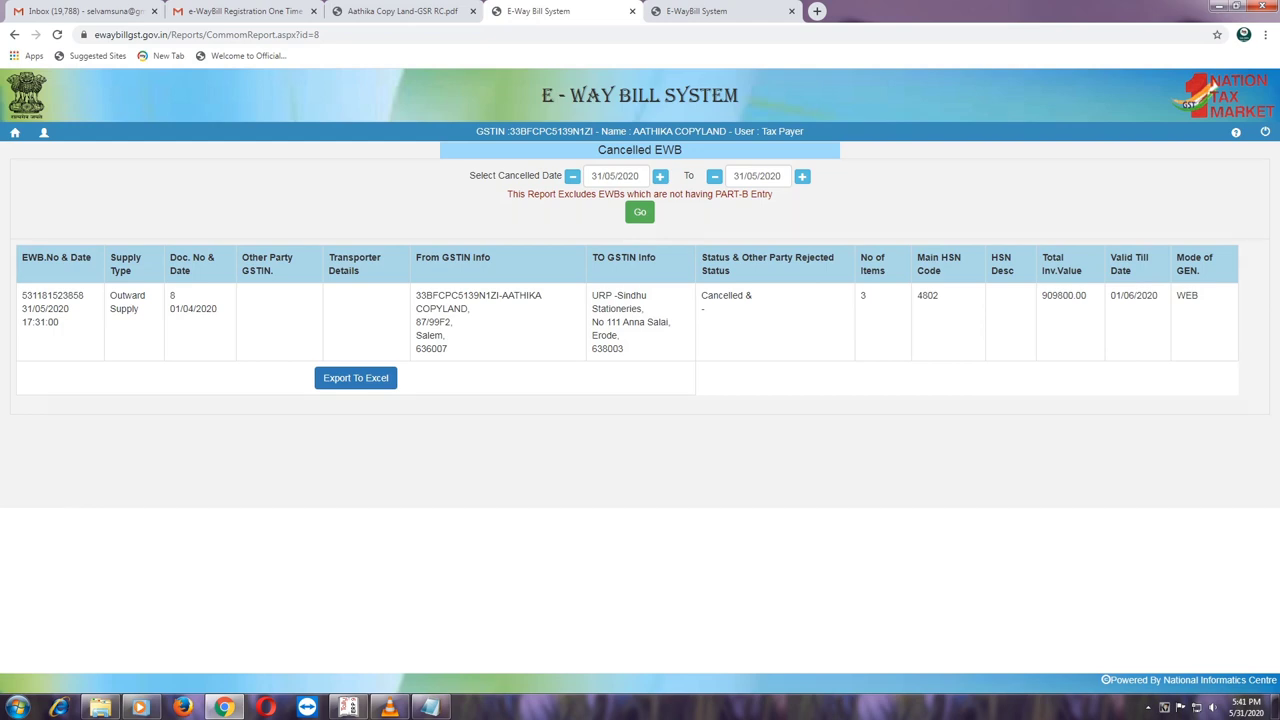
Highlight the bill's Cancelled status in the report, then return to the main dashboard.
left_click_drag(752, 295, 701, 296)
left_click(14, 34)
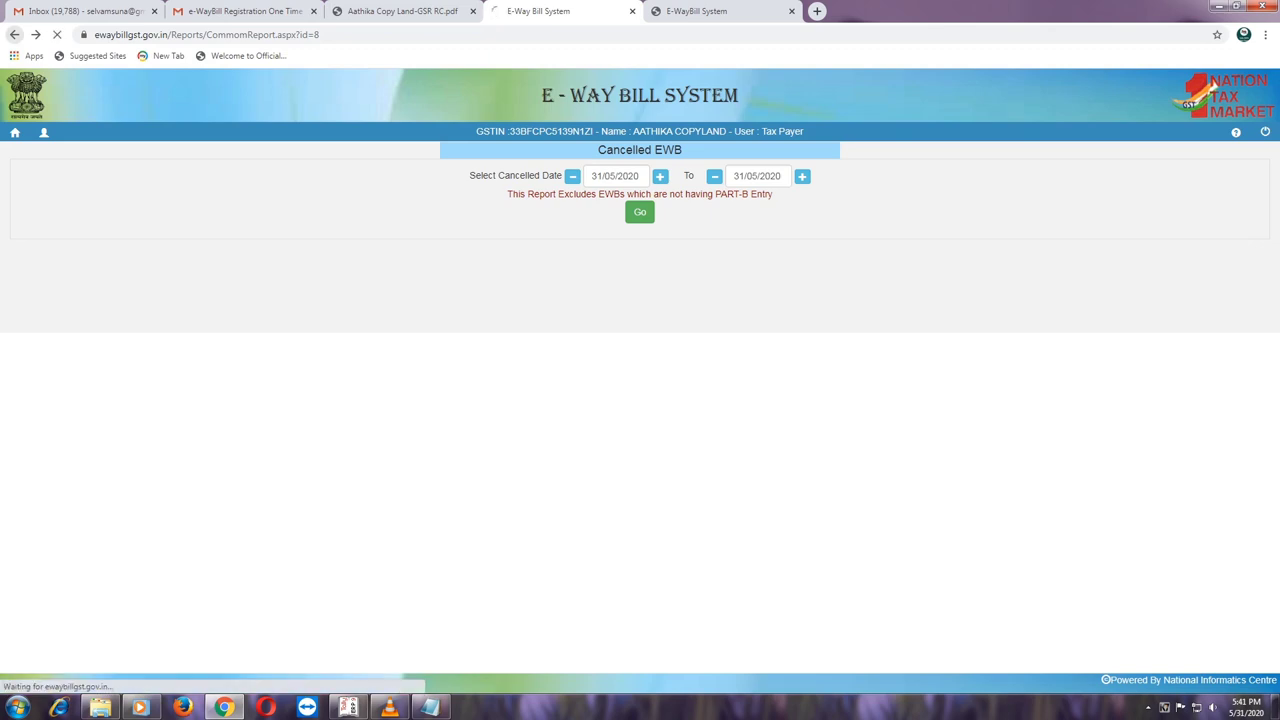